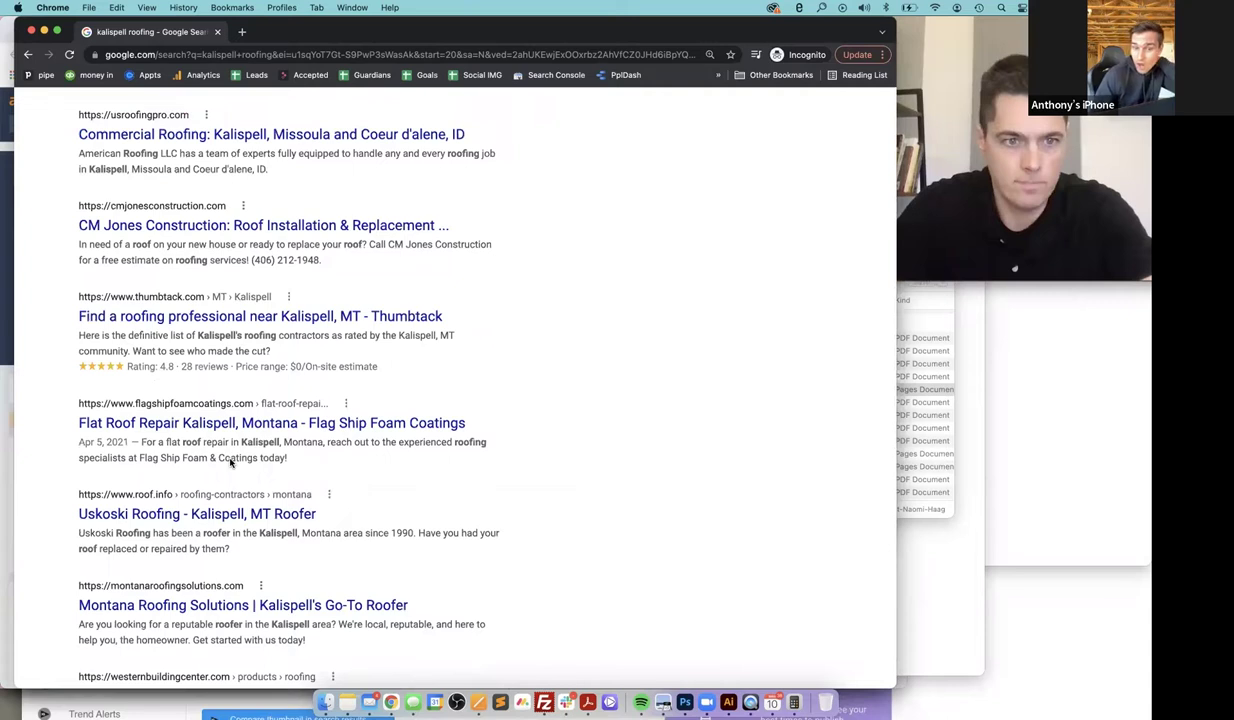
Close the Google results window and look up the keyword "kalispell roofing" in Ahrefs Keywords Explorer
scroll(232, 470, down, 3)
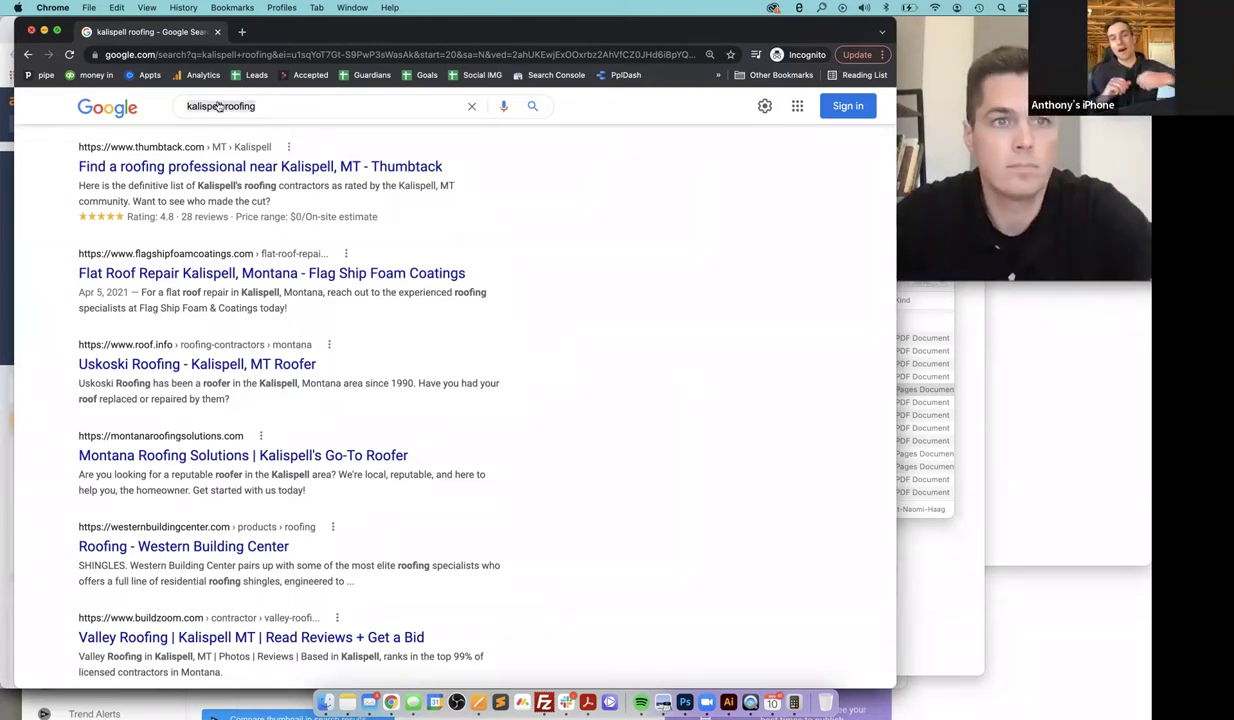
key(super+w)
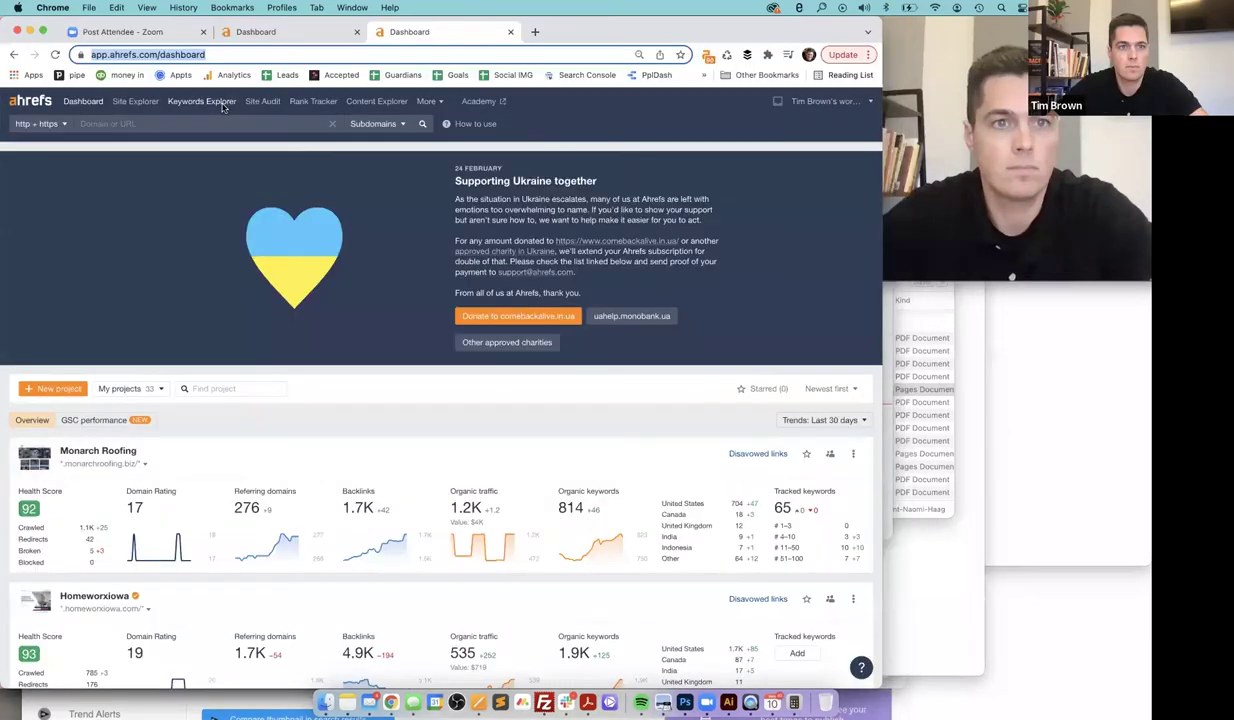
click(201, 101)
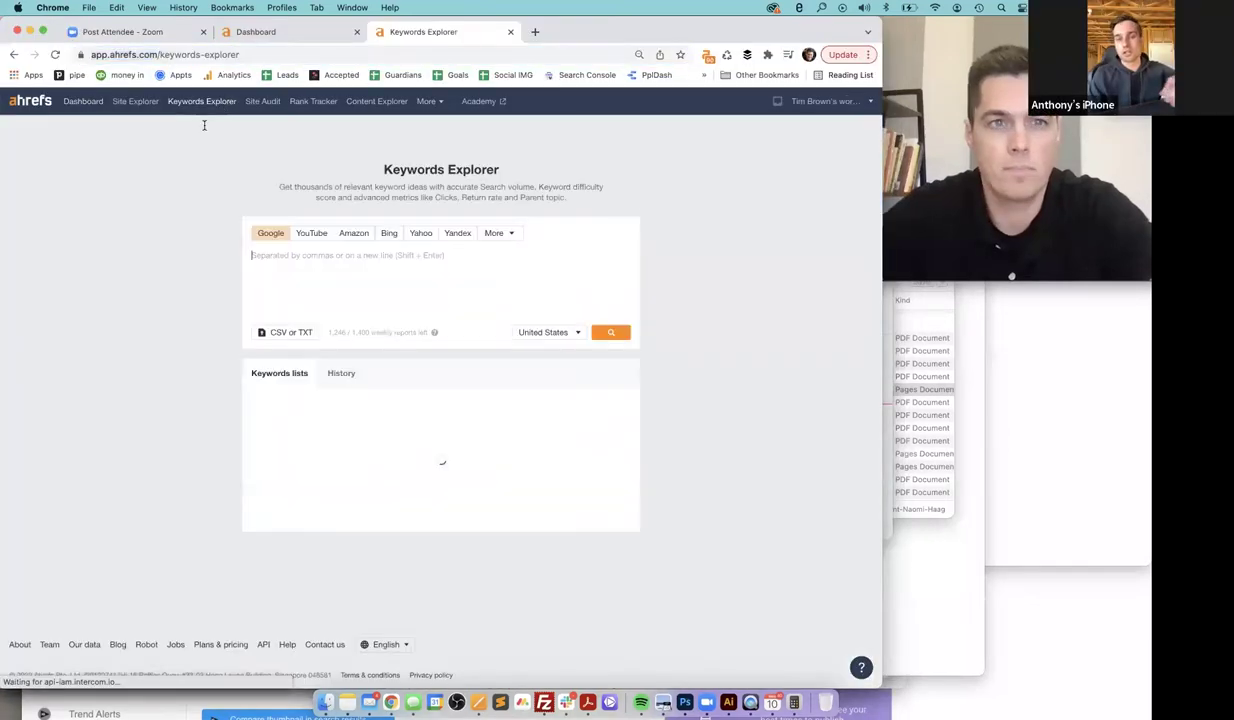
text(kalispell roofing)
click(612, 336)
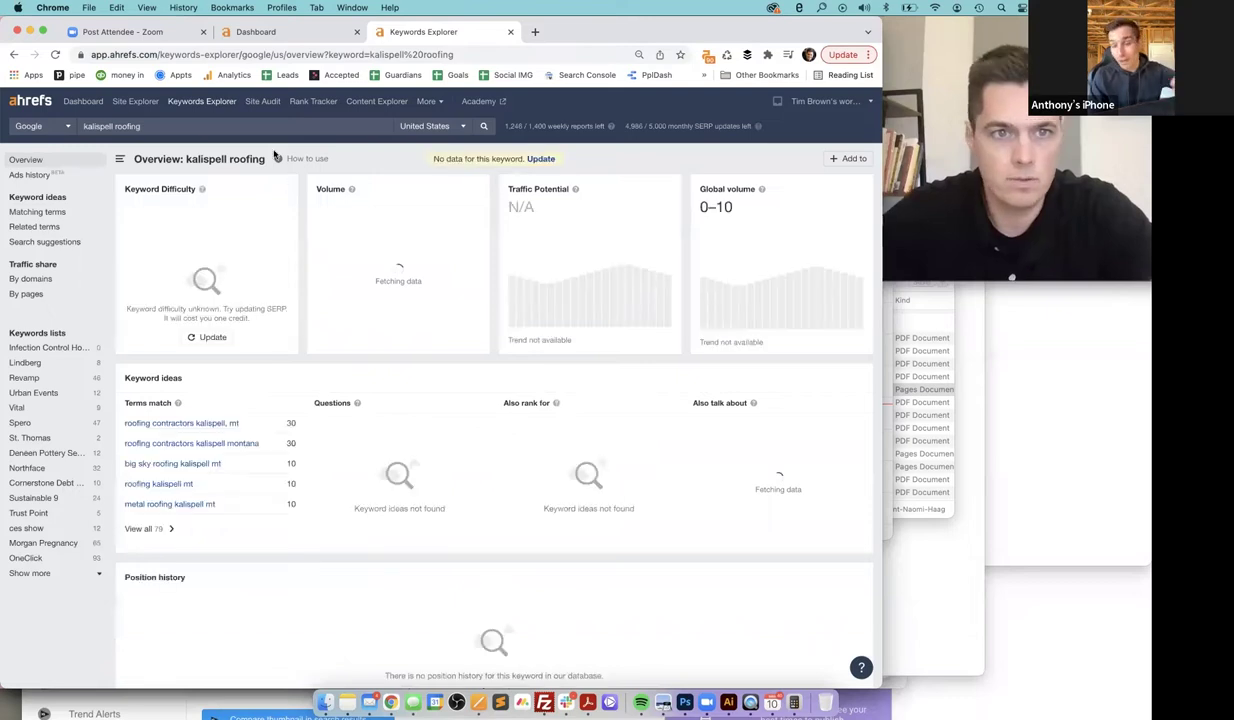
Open ahrefs.com in a new incognito window and return from its sign-in page to the homepage
click(89, 7)
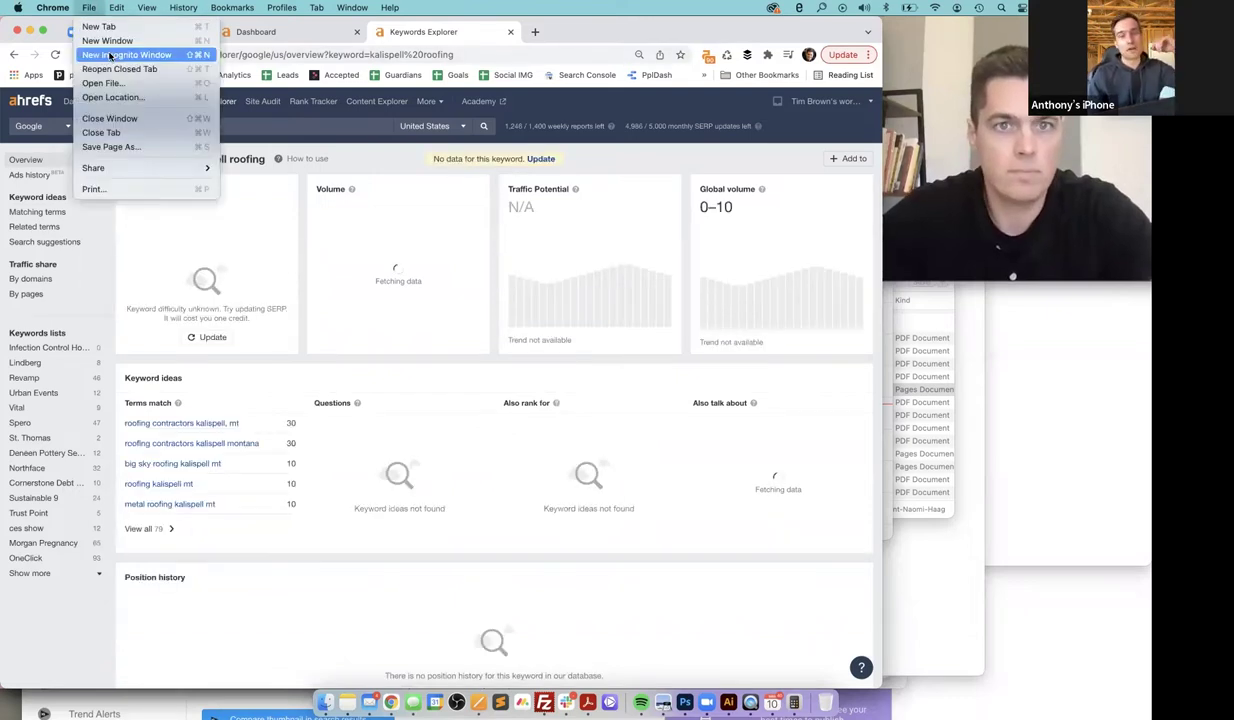
key(super+shift+n)
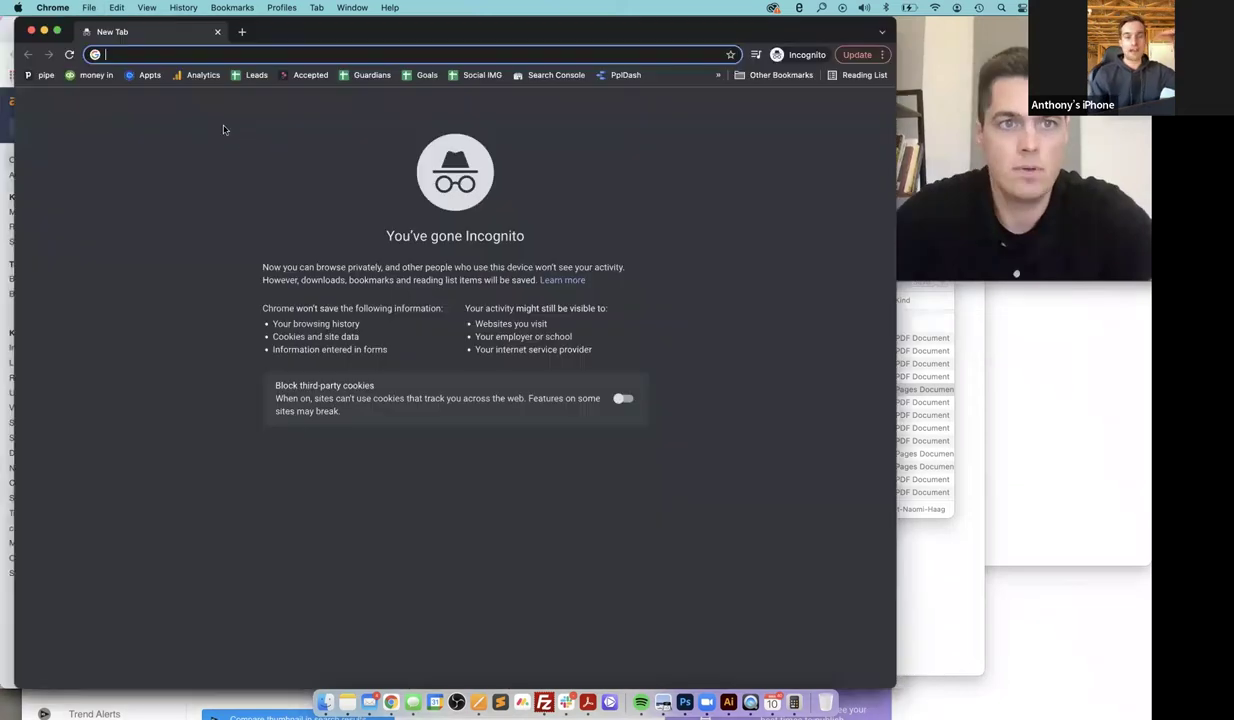
text(ahrefs.com)
key(Return)
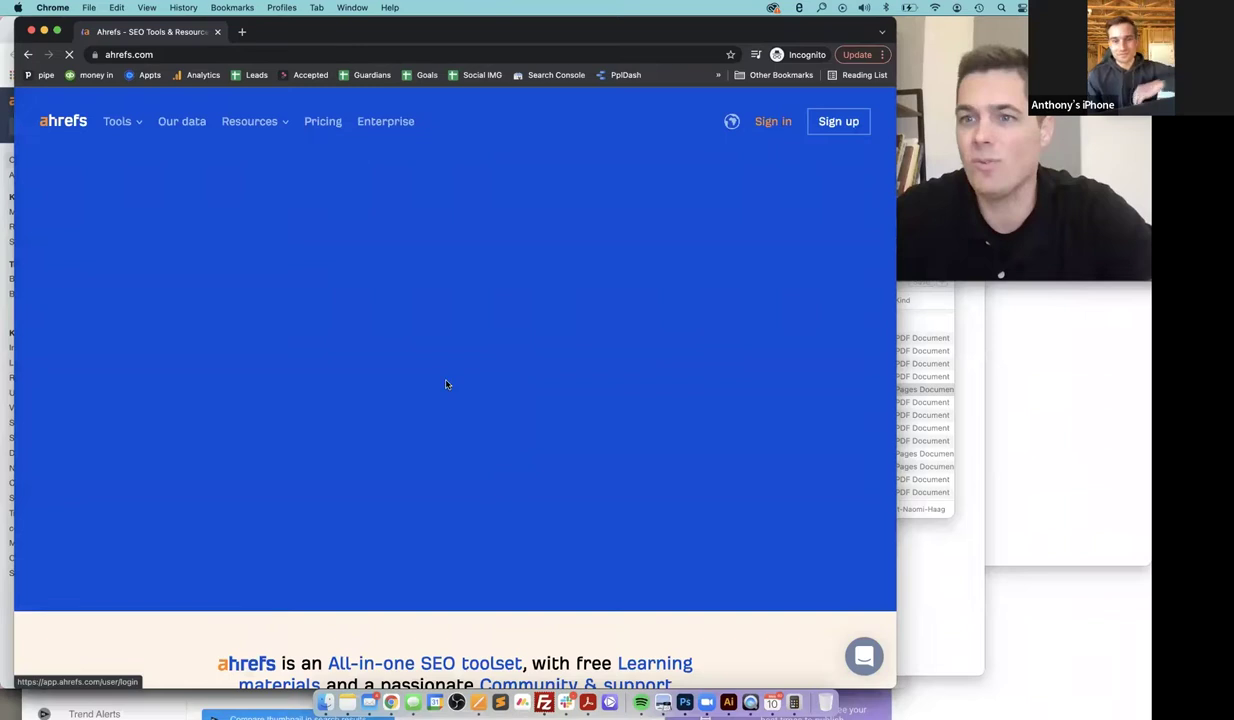
click(24, 55)
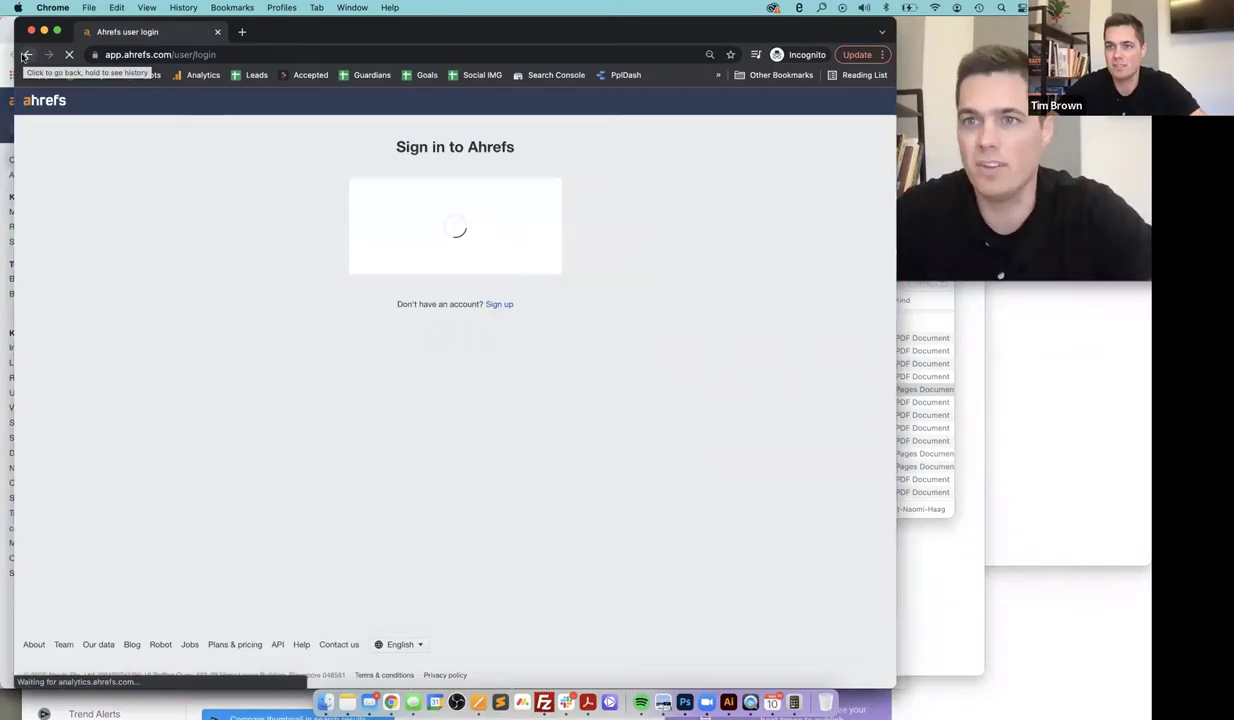
click(24, 55)
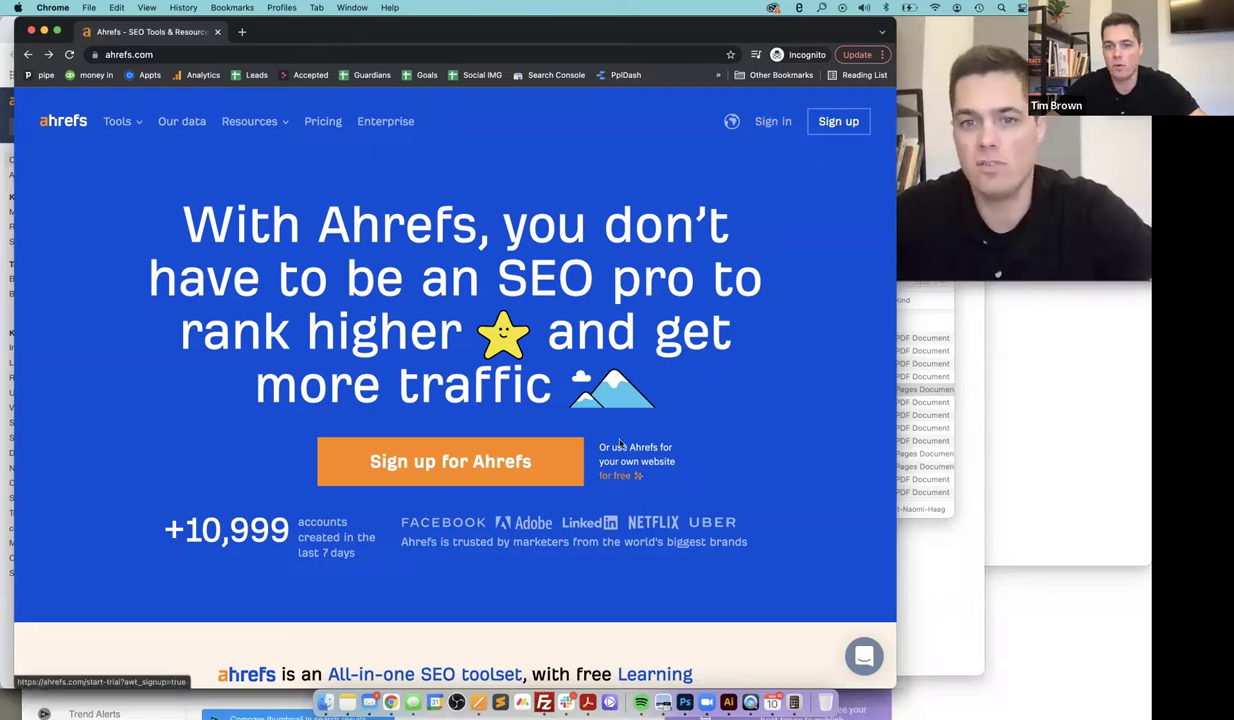
Check the homepage's offer to use Ahrefs free for your own website, and close the incognito window
triple_click(599, 462)
click(599, 462)
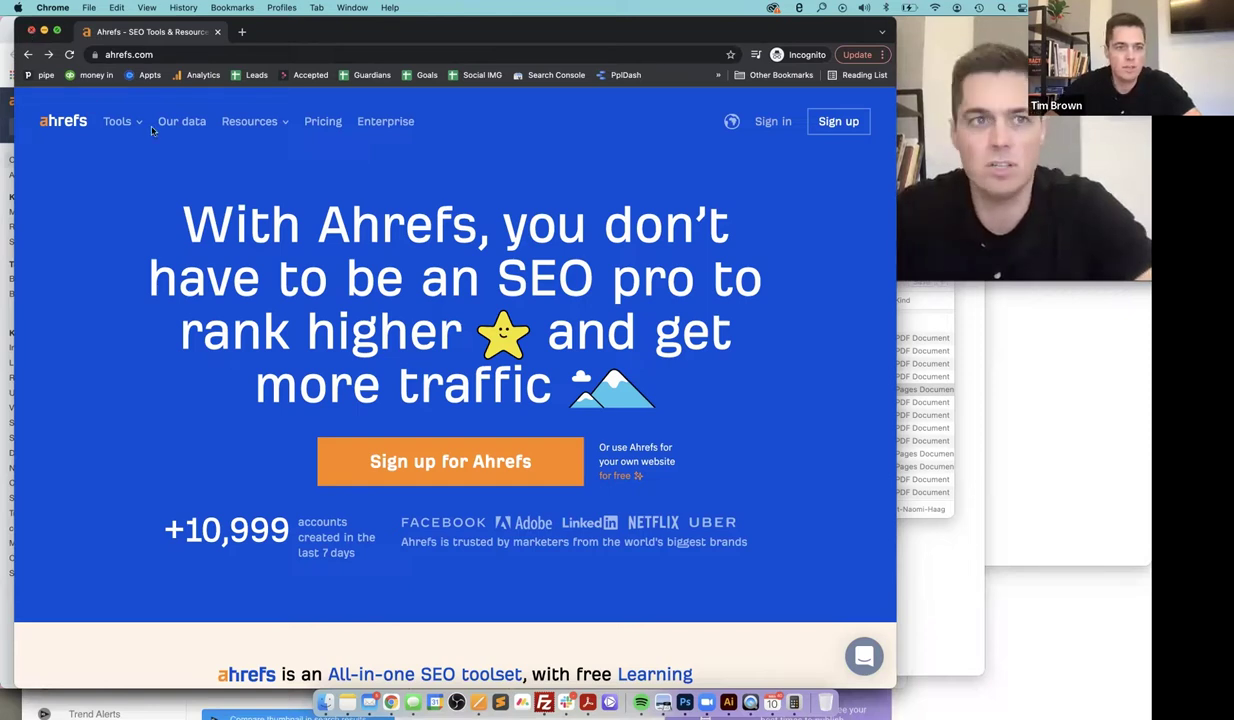
key(super+w)
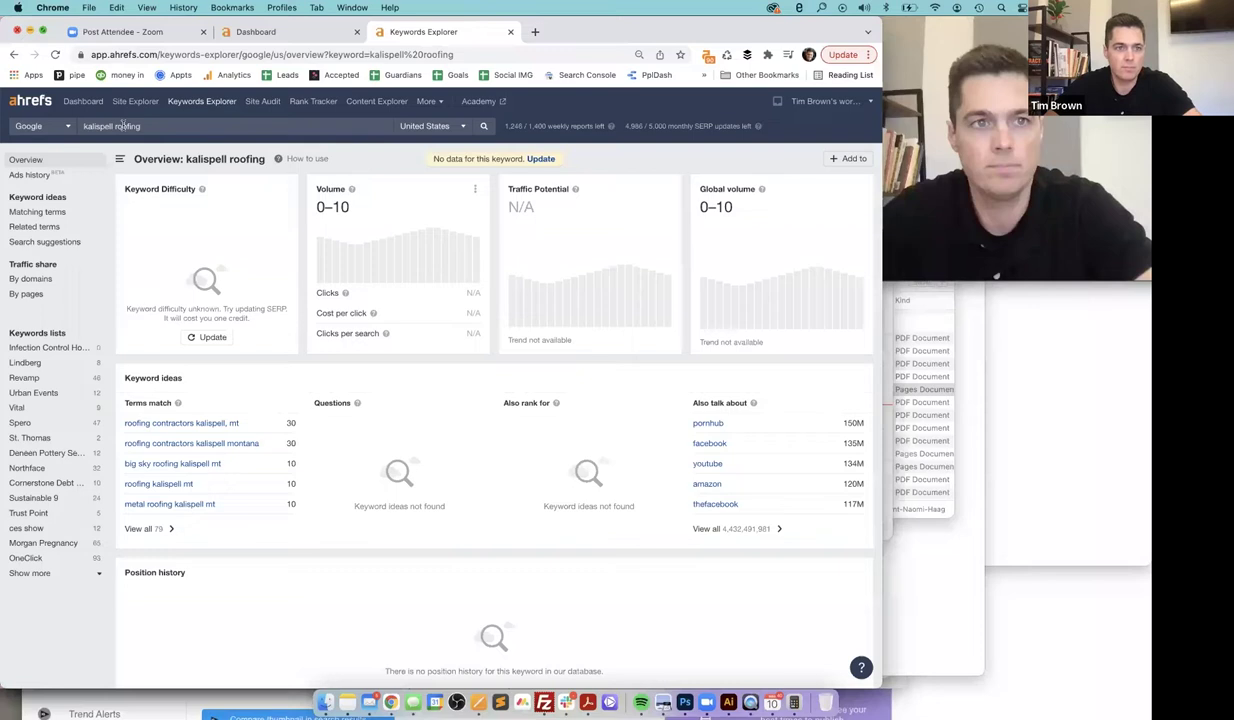
Examine the kalispell roofing keyword overview, including the terms listed under Also talk about
scroll(192, 383, down, 1)
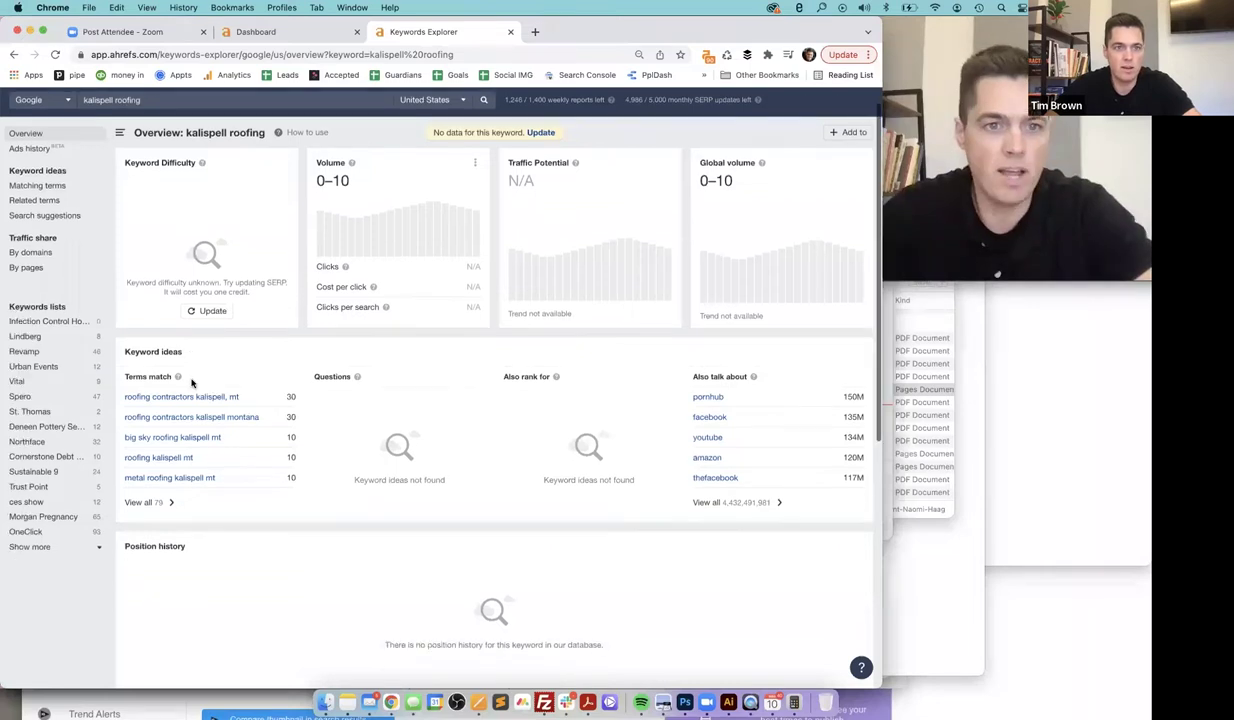
scroll(187, 378, up, 1)
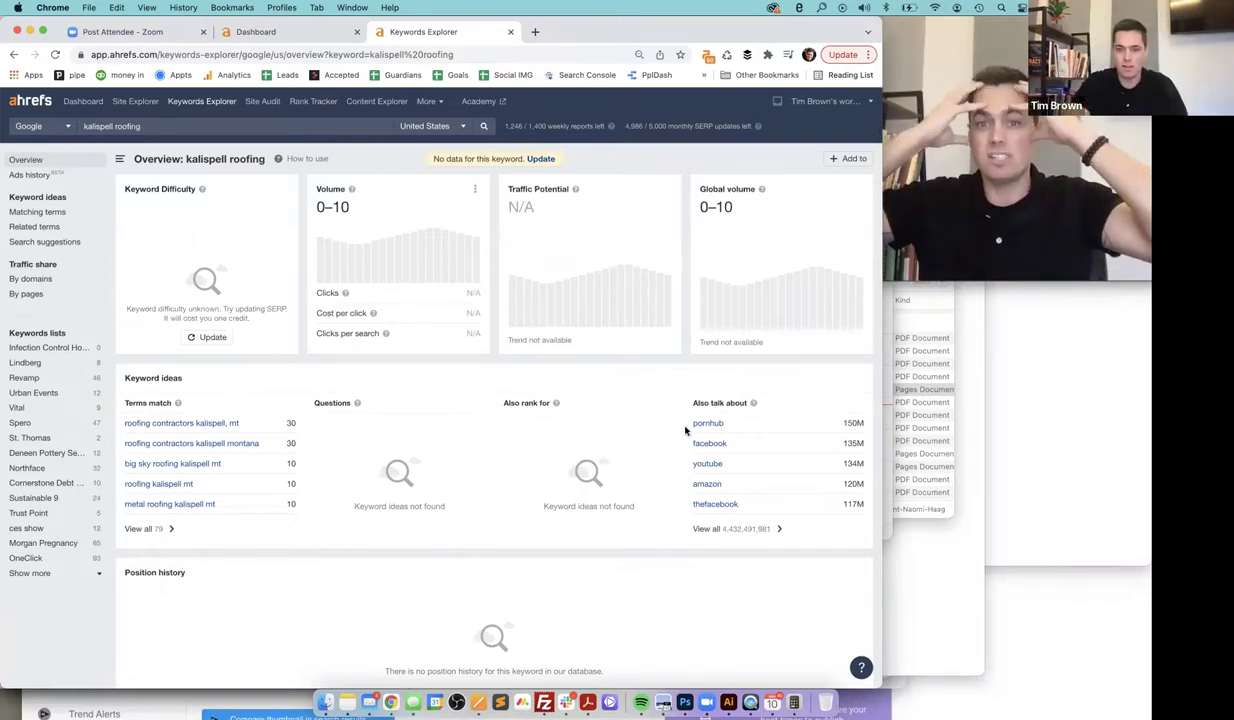
double_click(749, 428)
click(749, 428)
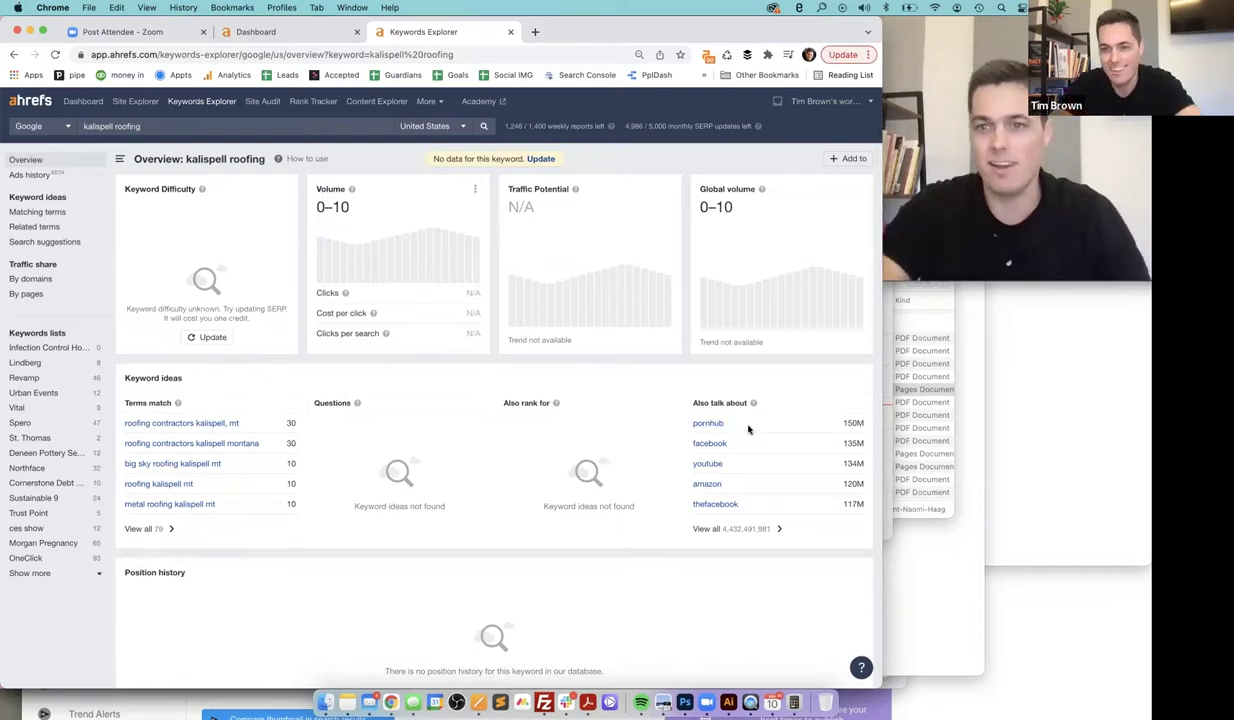
drag(697, 441, 665, 430)
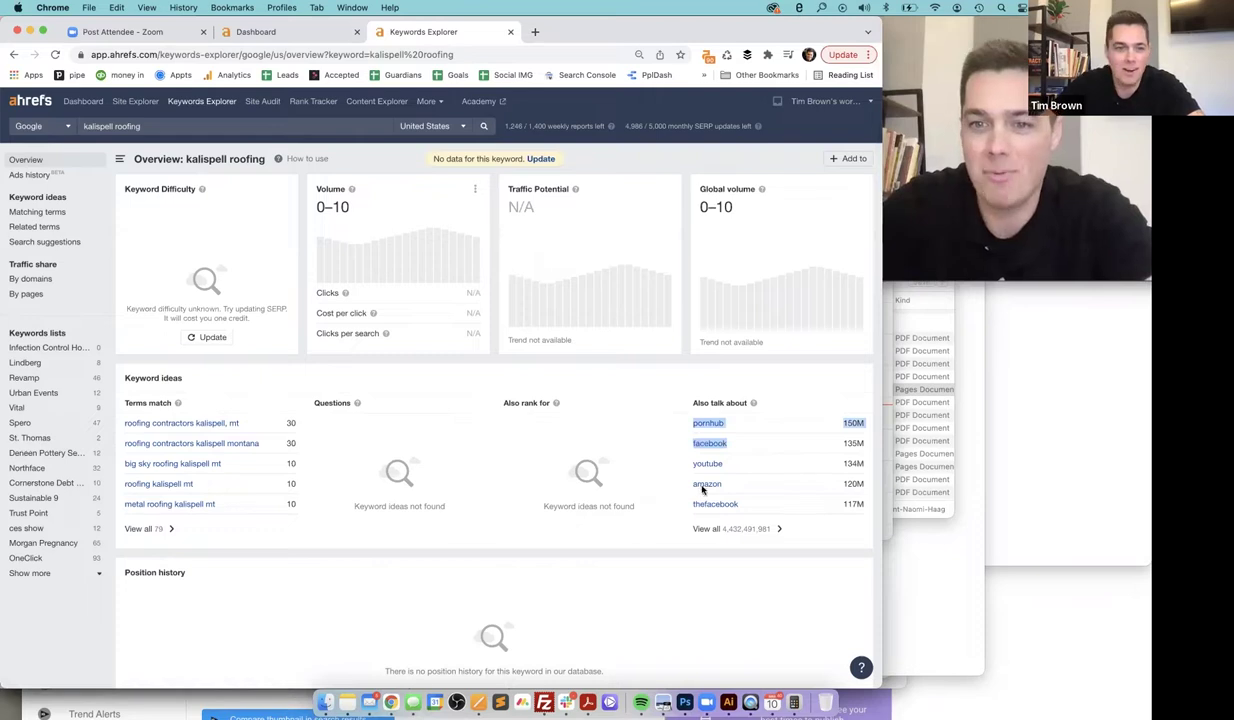
click(468, 584)
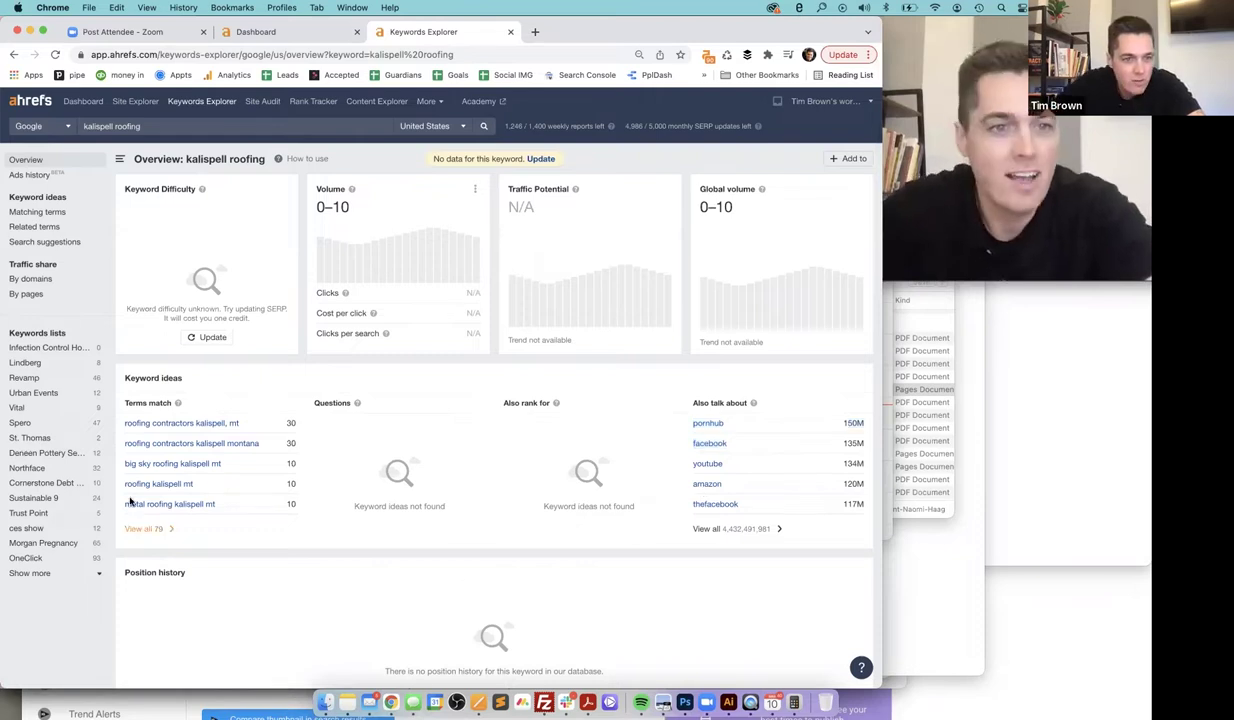
Compare the search volumes of the Terms match keyword ideas with the volume of kalispell roofing
scroll(186, 377, down, 1)
scroll(186, 377, down, 1)
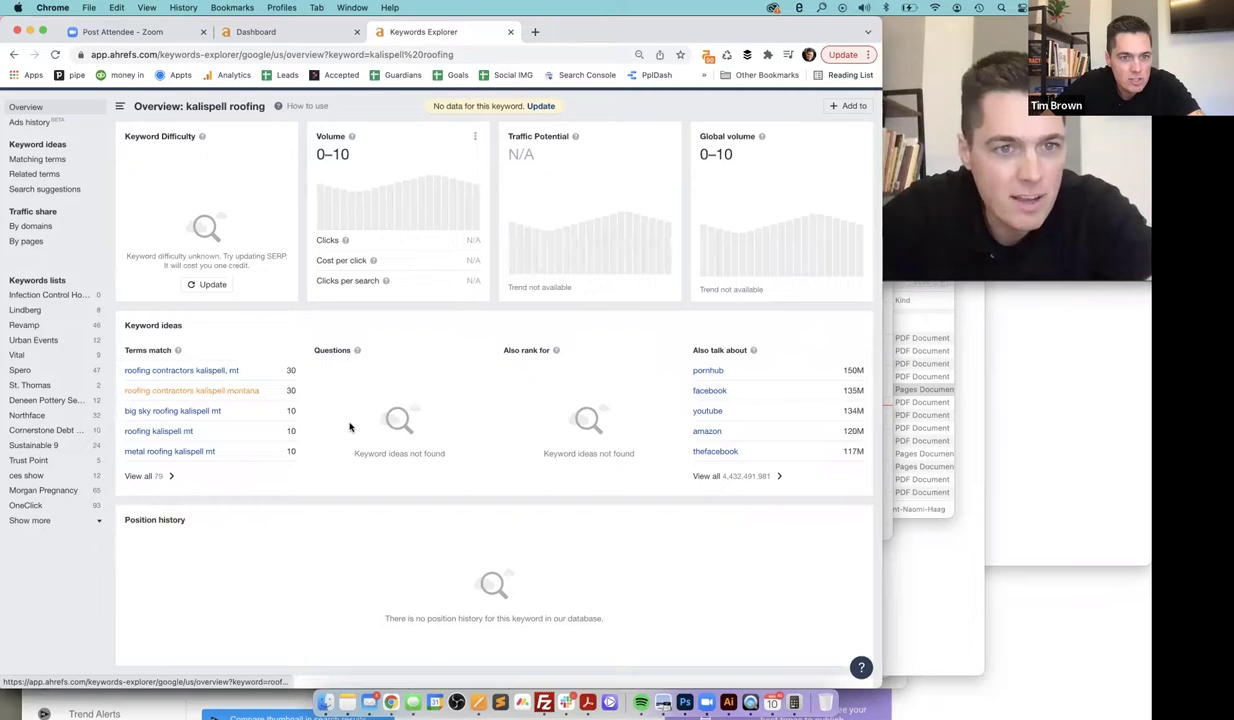
triple_click(297, 372)
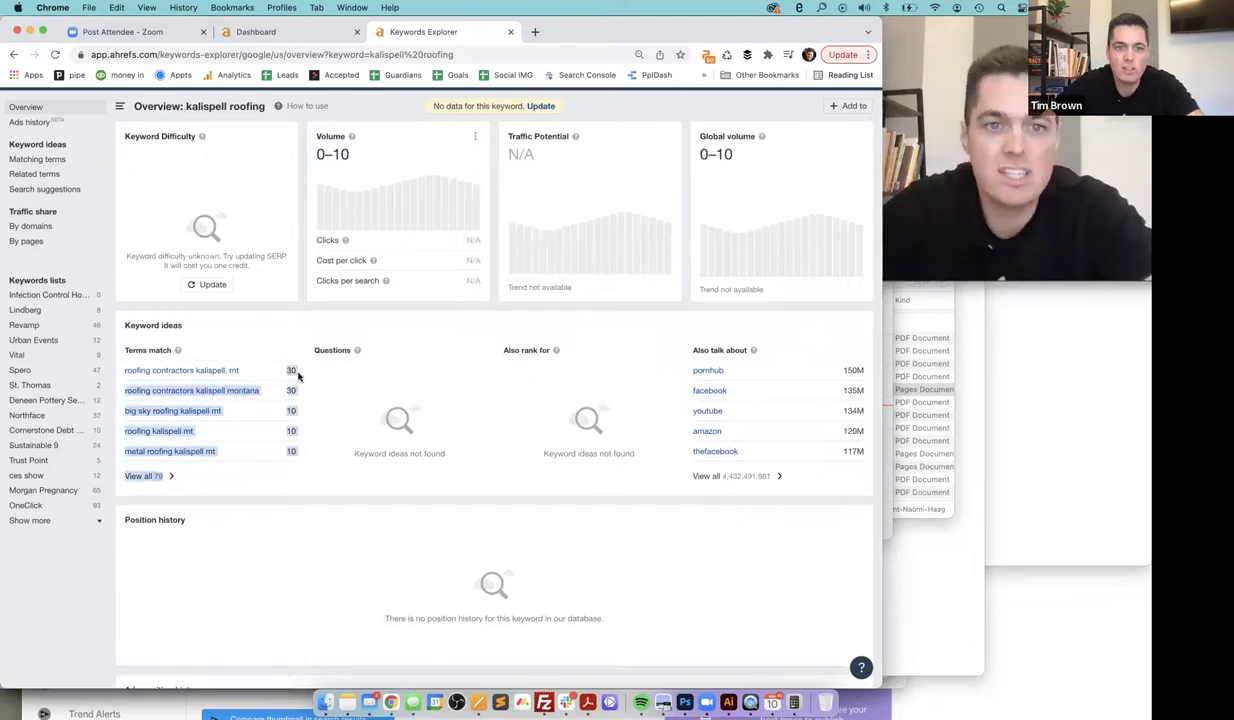
click(345, 188)
scroll(340, 210, up, 3)
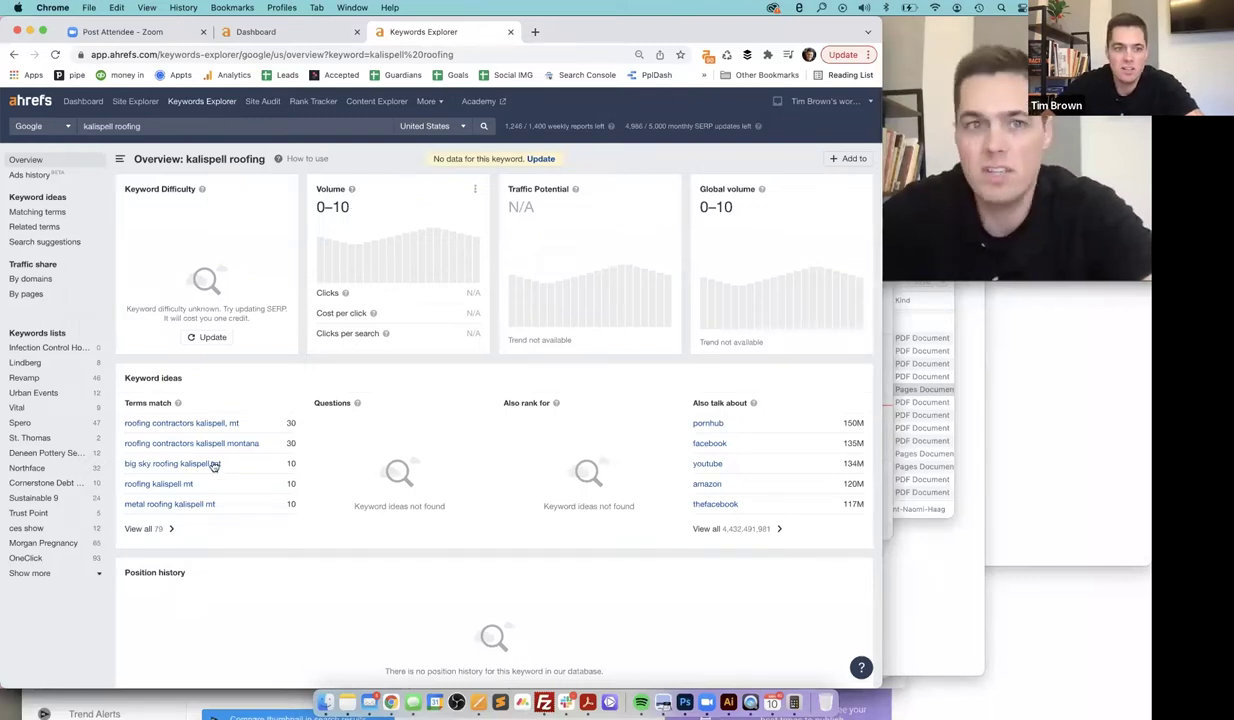
scroll(190, 440, down, 2)
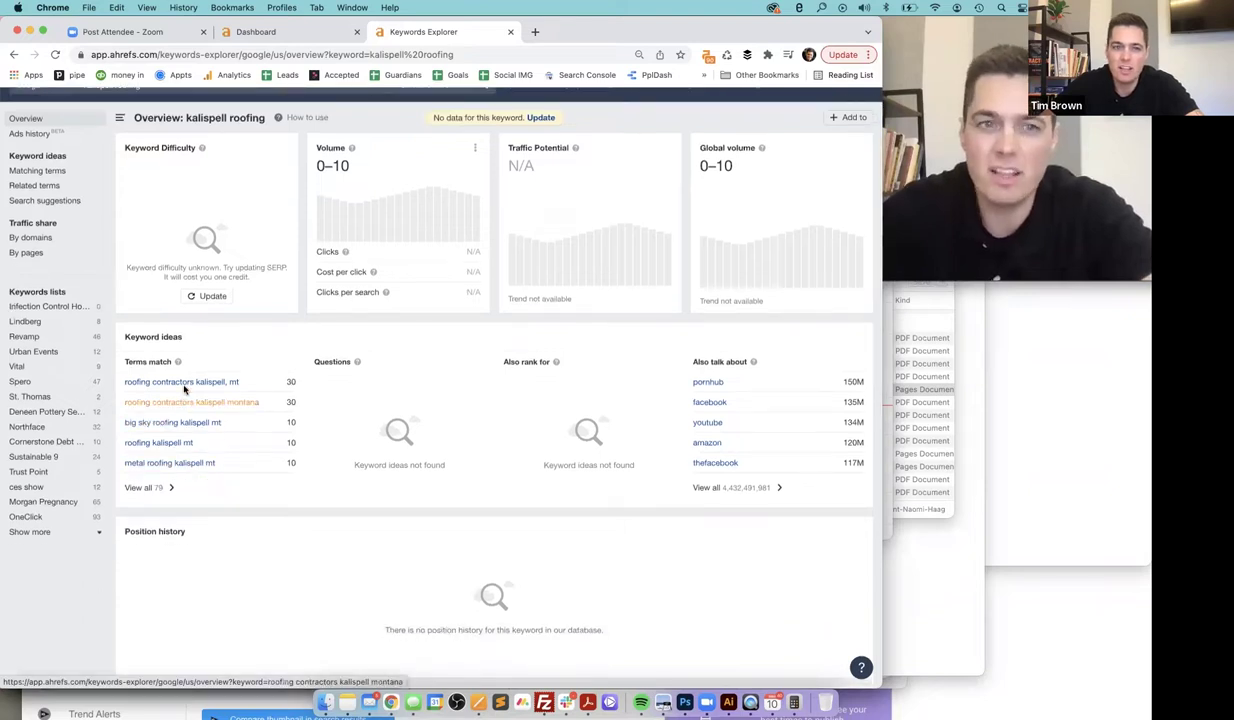
click(207, 423)
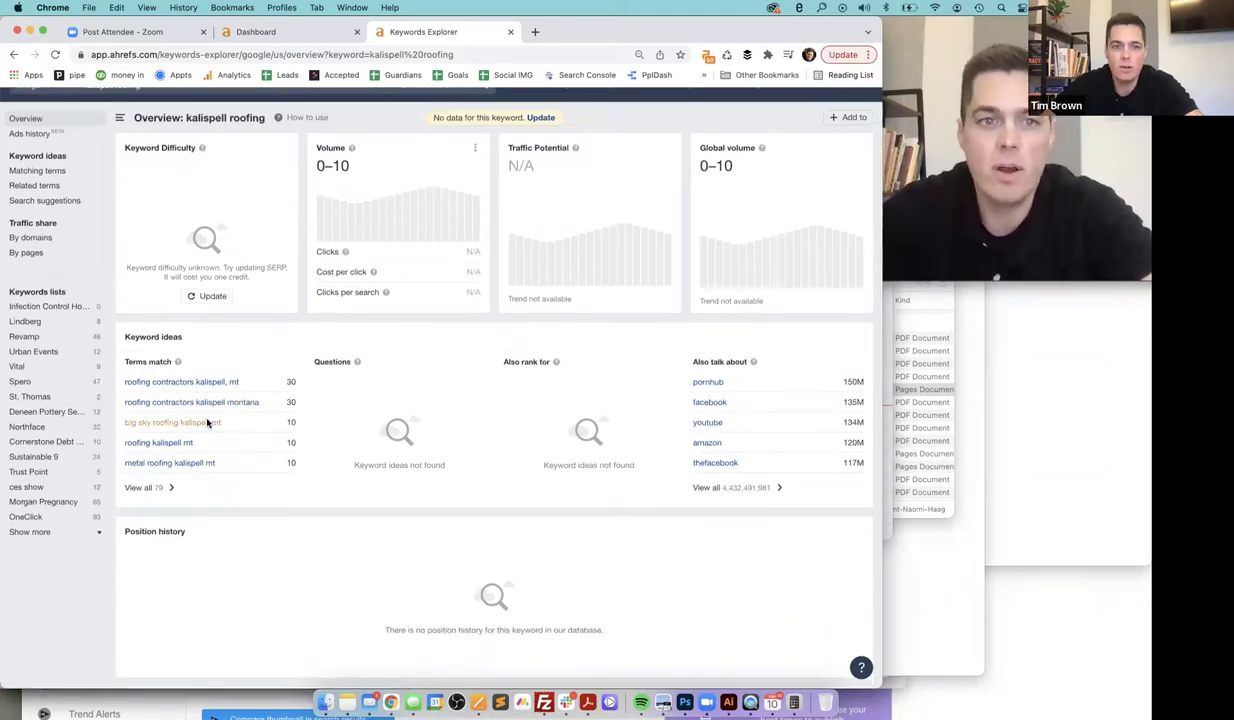
Open the full list of matching terms for kalispell roofing and review the keyword variations and their volumes
scroll(138, 441, down, 2)
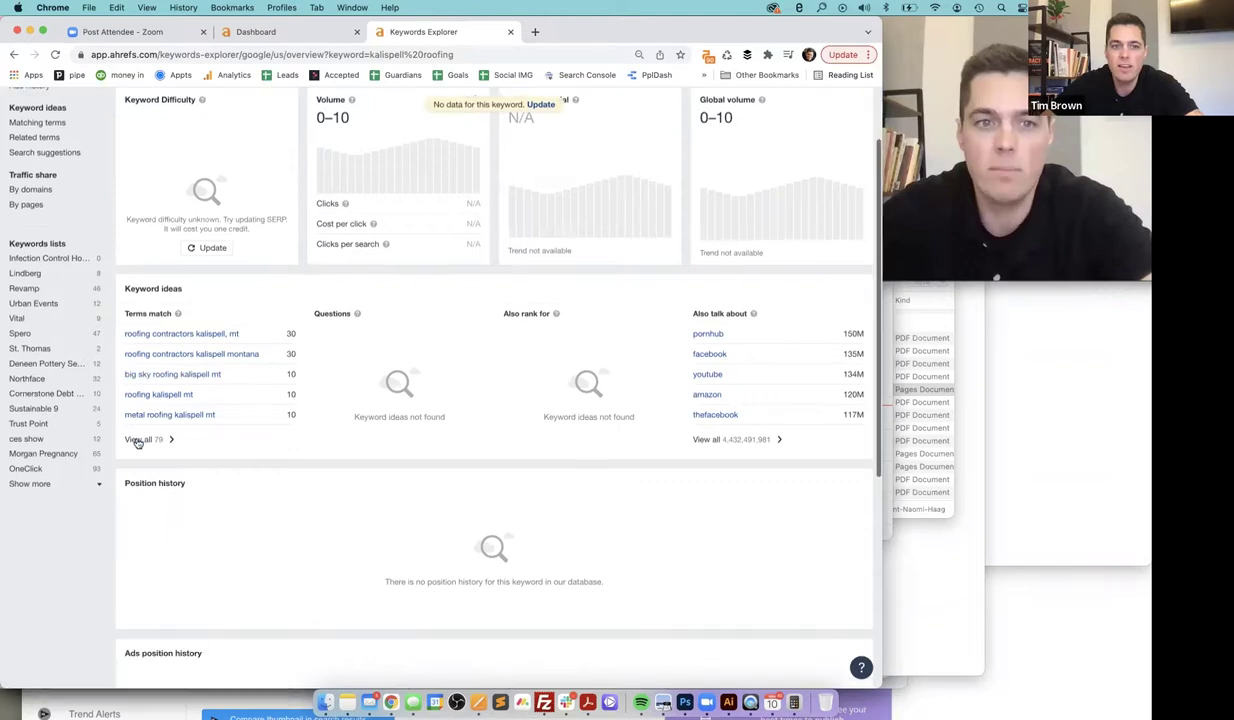
click(138, 441)
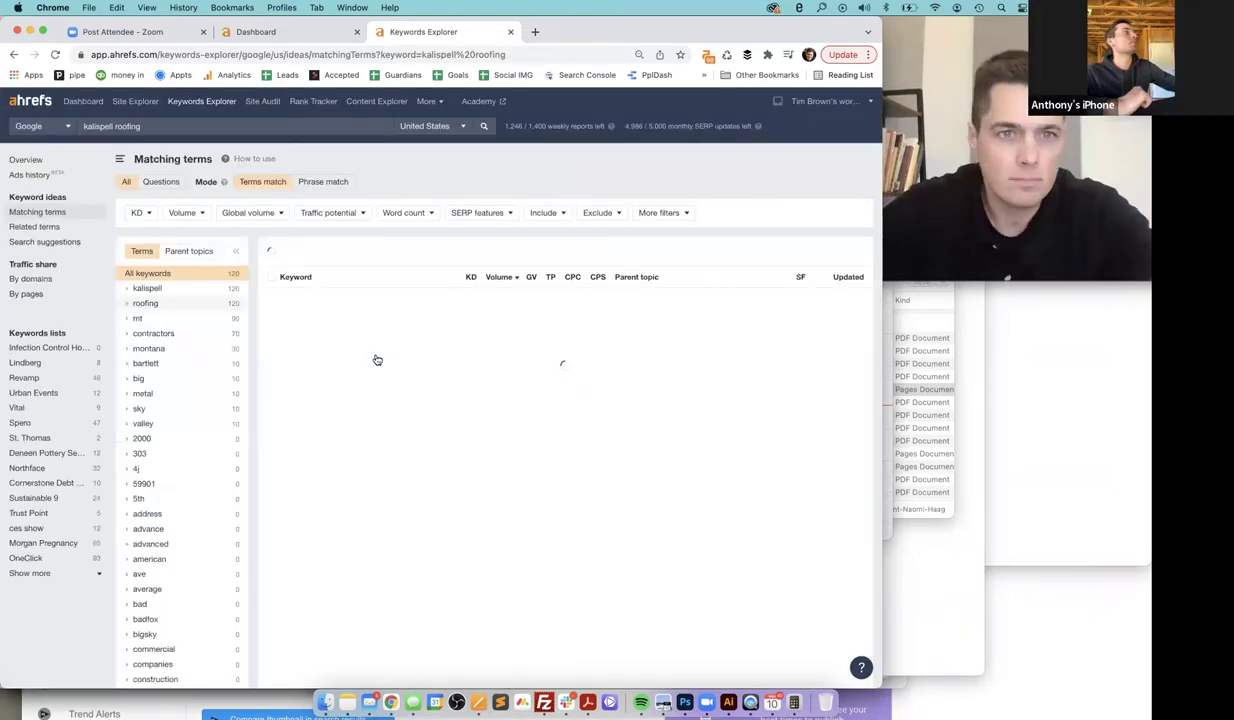
scroll(352, 270, down, 1)
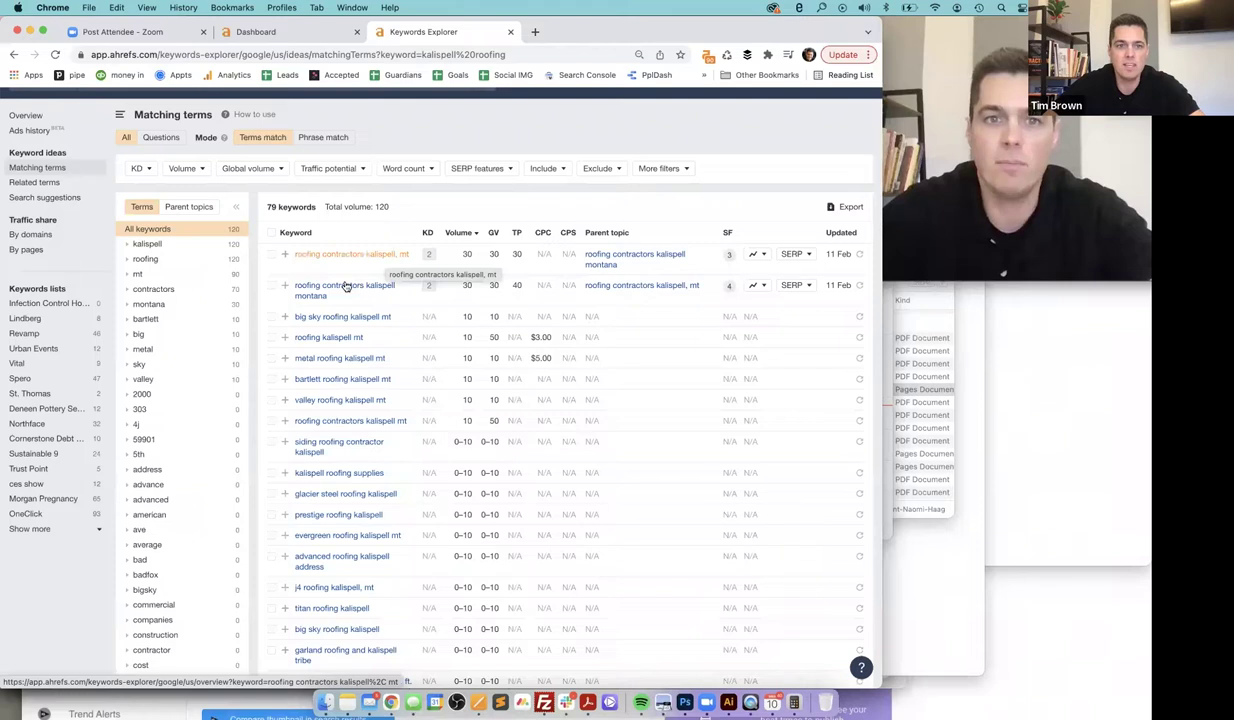
scroll(330, 278, down, 1)
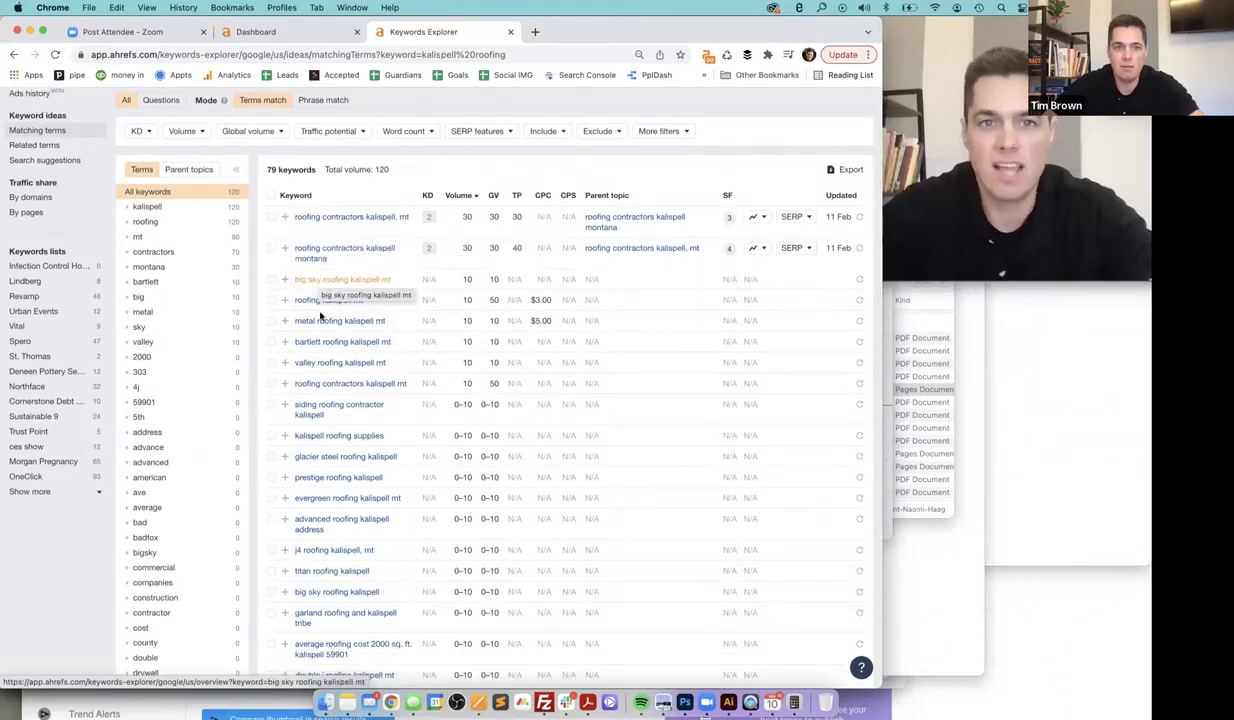
scroll(325, 330, down, 2)
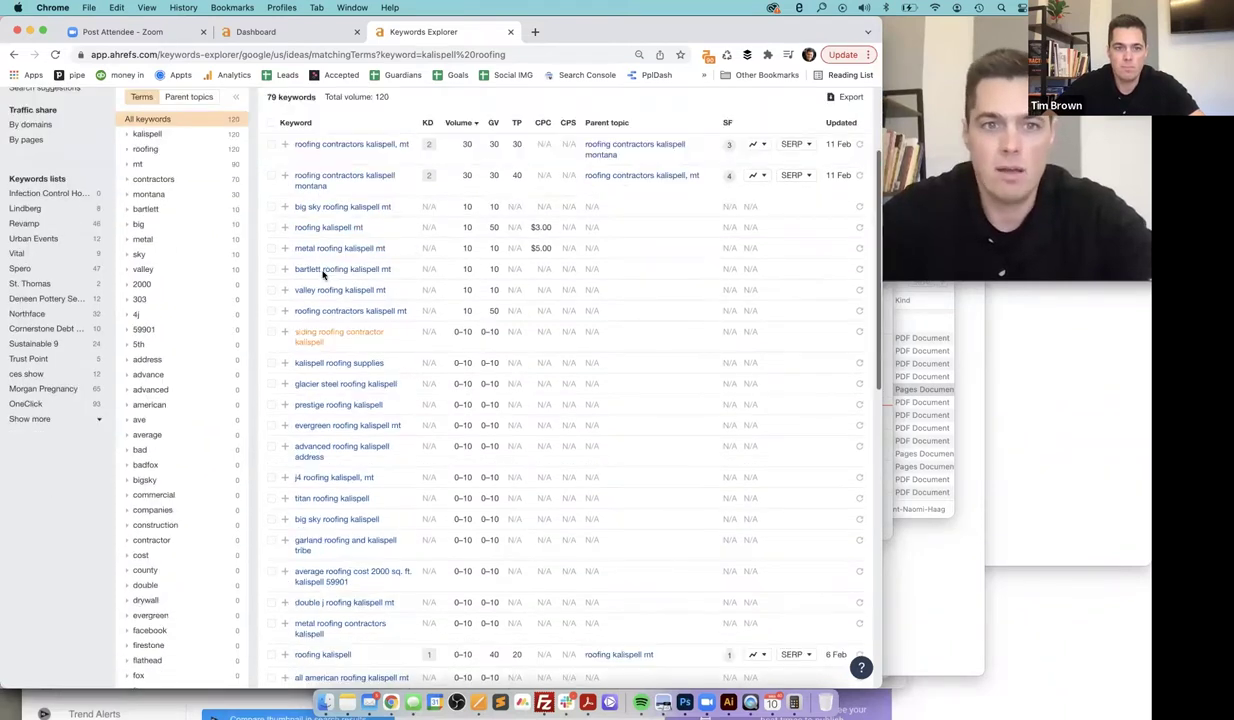
click(335, 385)
scroll(420, 130, up, 4)
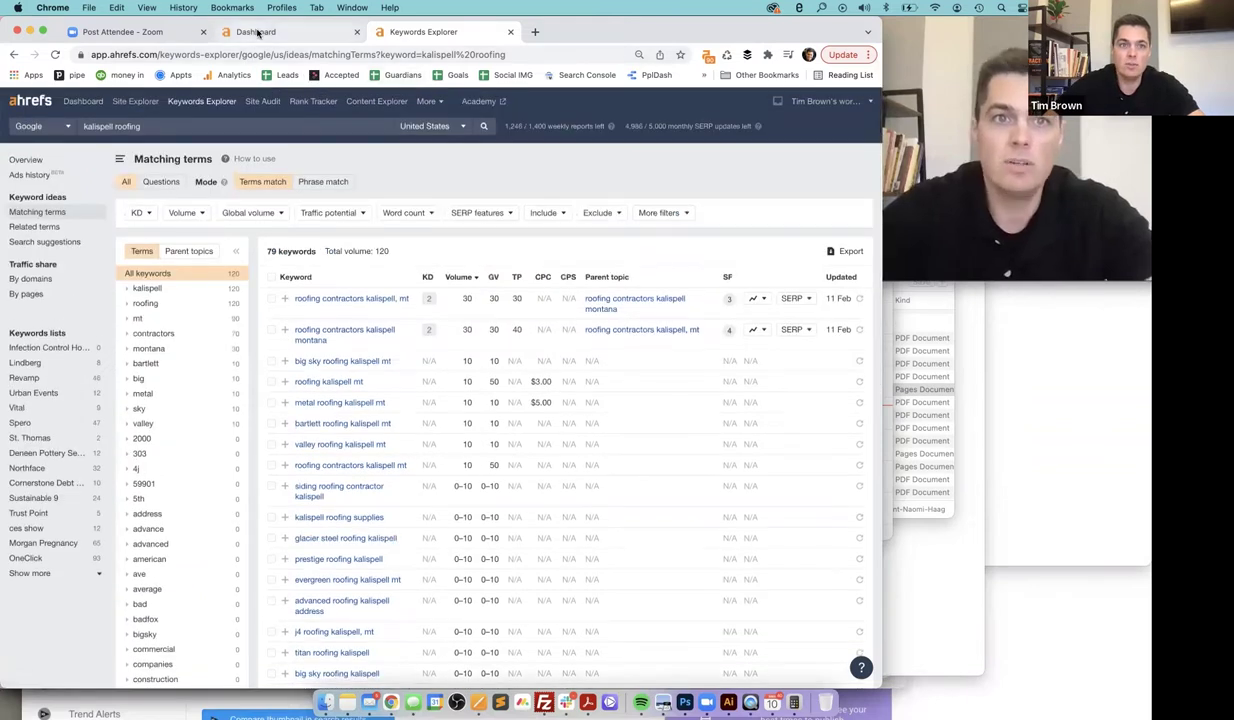
Search Google for "kalispell roofing" in a new tab and open the kalispellroofers.com website
click(534, 33)
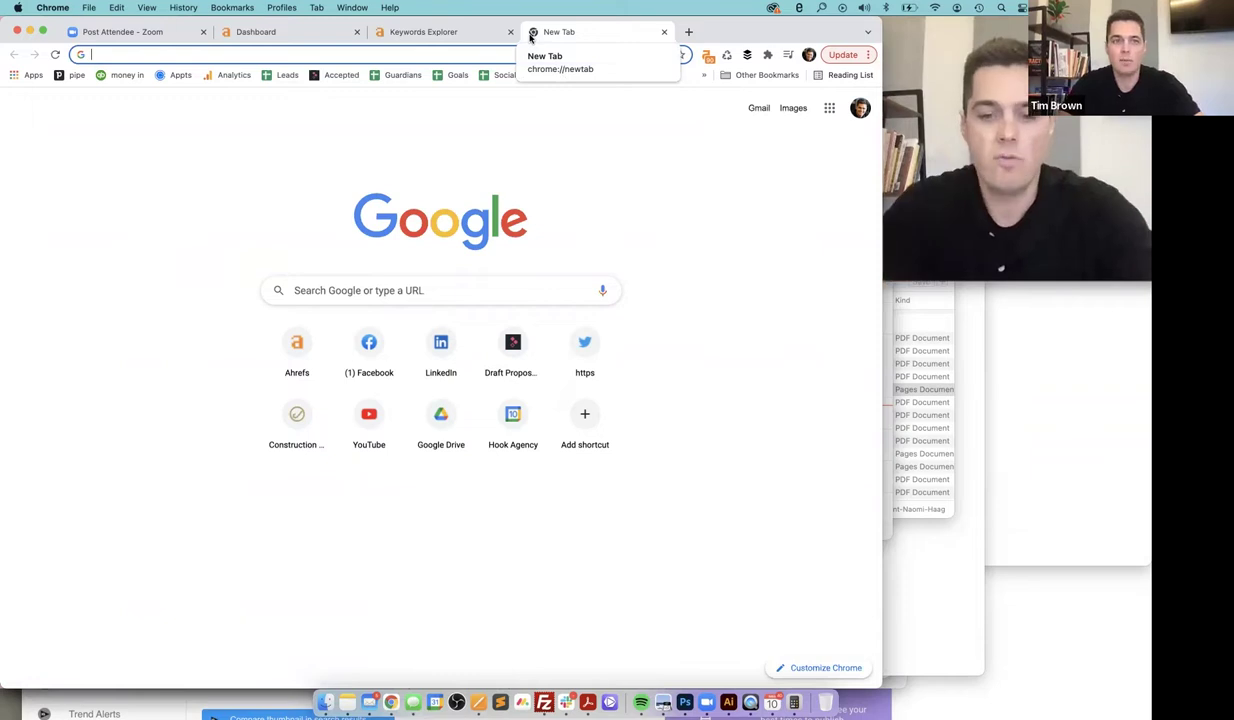
text(kalispell roofing)
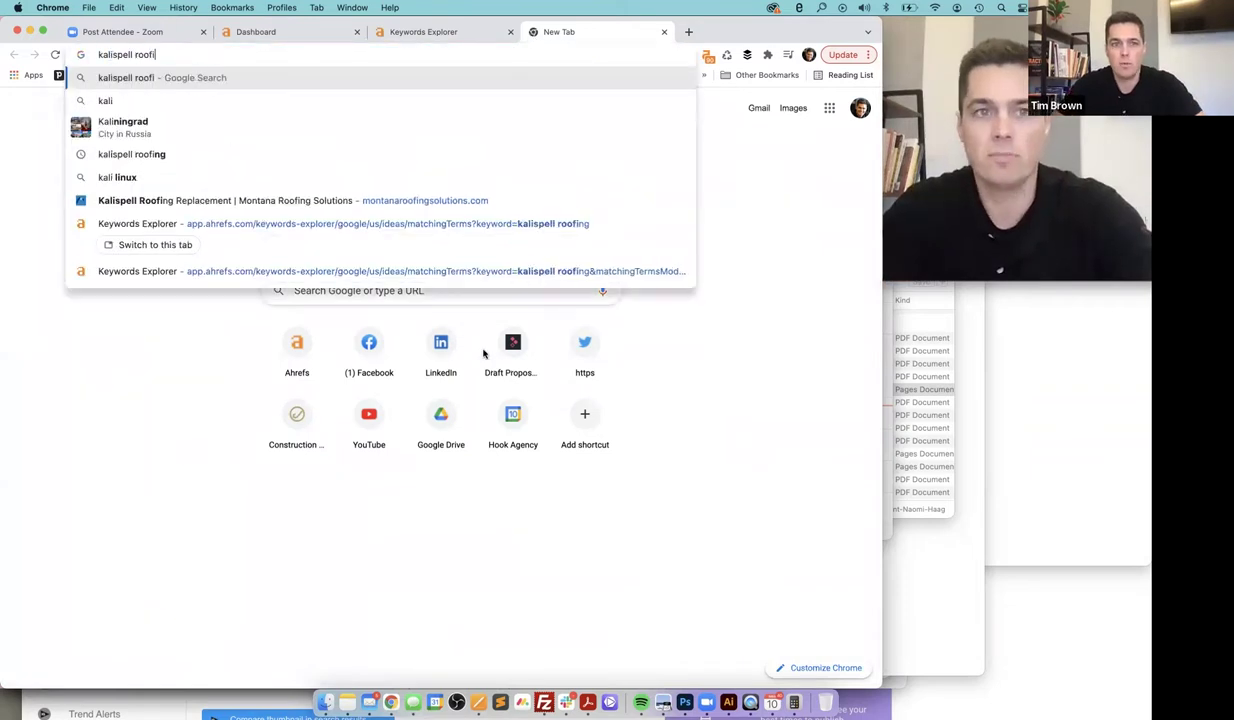
key(Return)
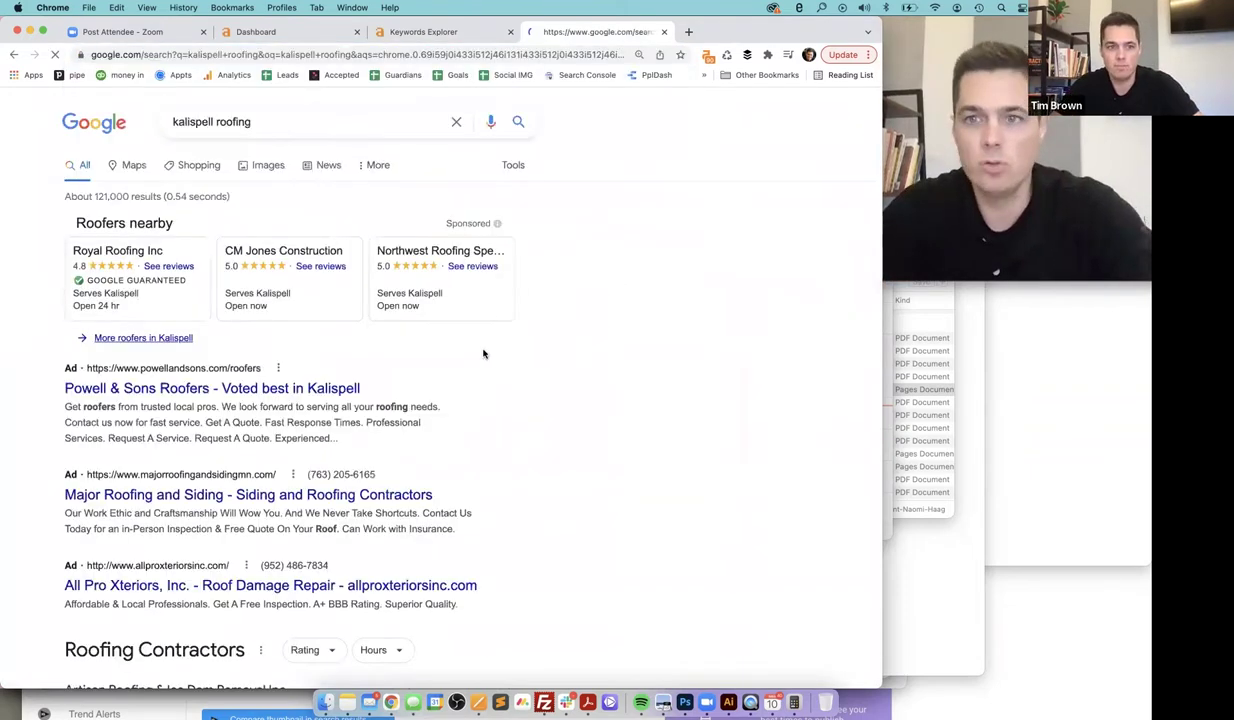
scroll(341, 474, down, 5)
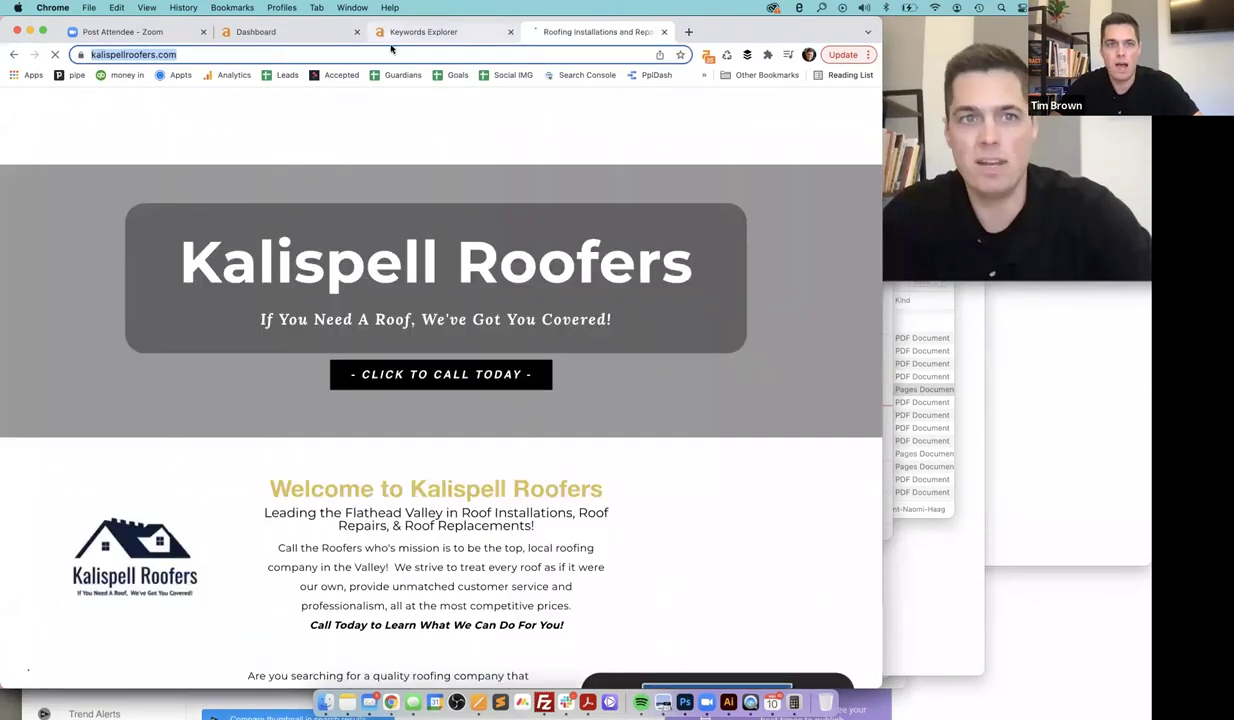
click(262, 32)
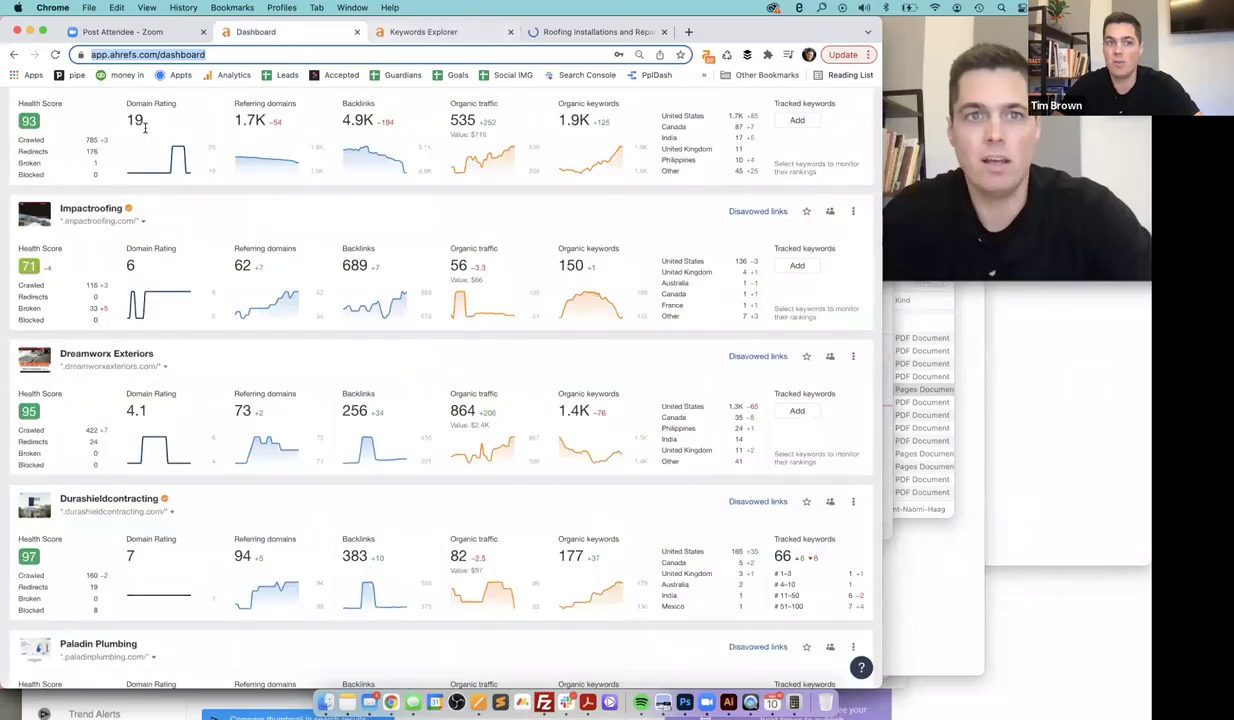
key(Return)
text(https://www.kalispellroofers.com/)
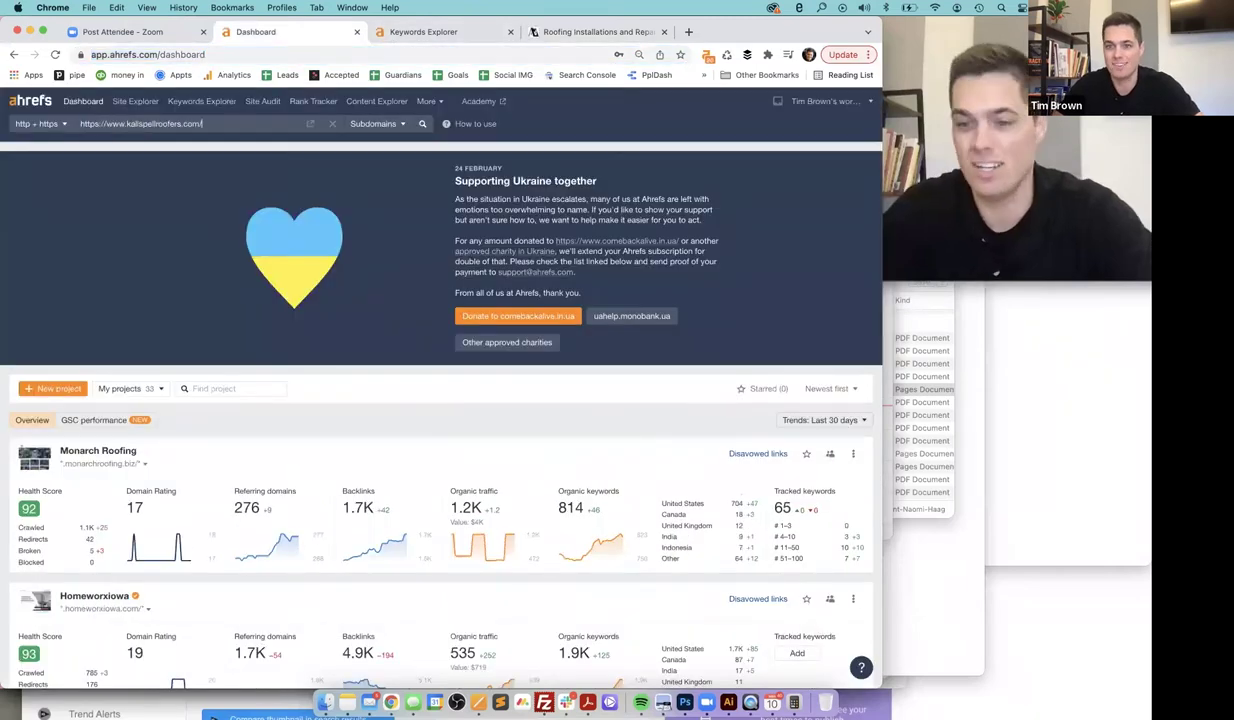
click(421, 124)
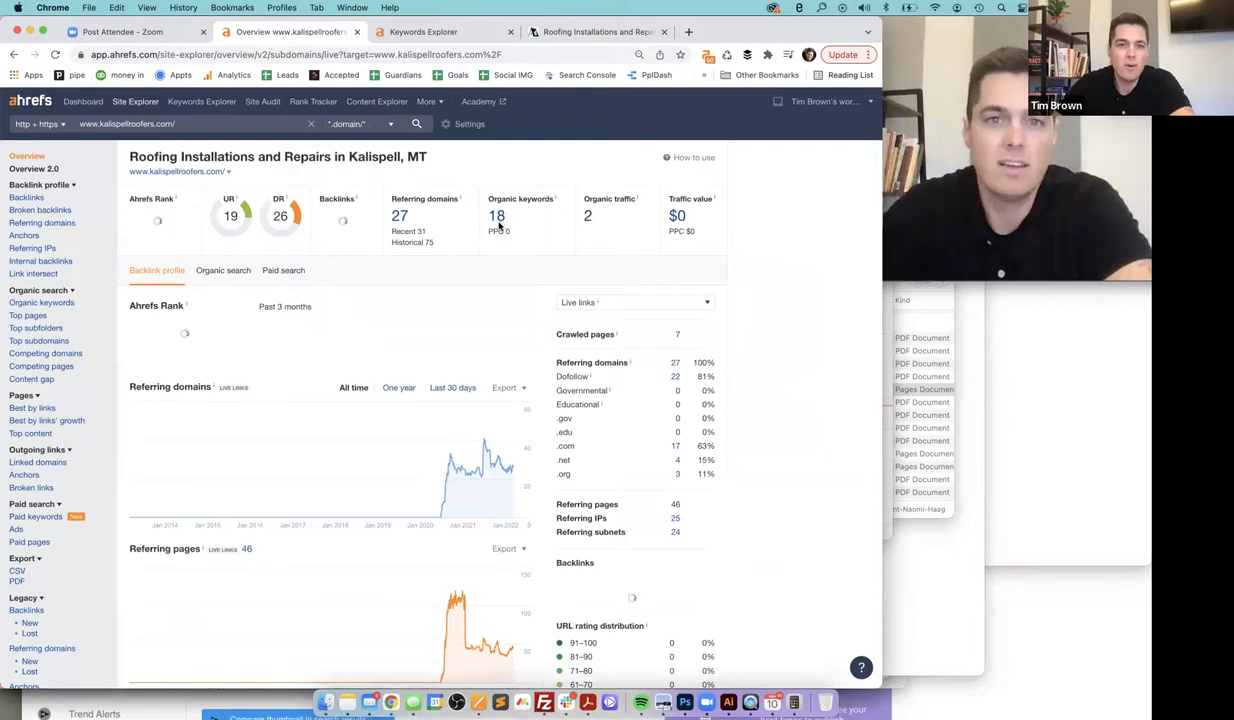
click(498, 228)
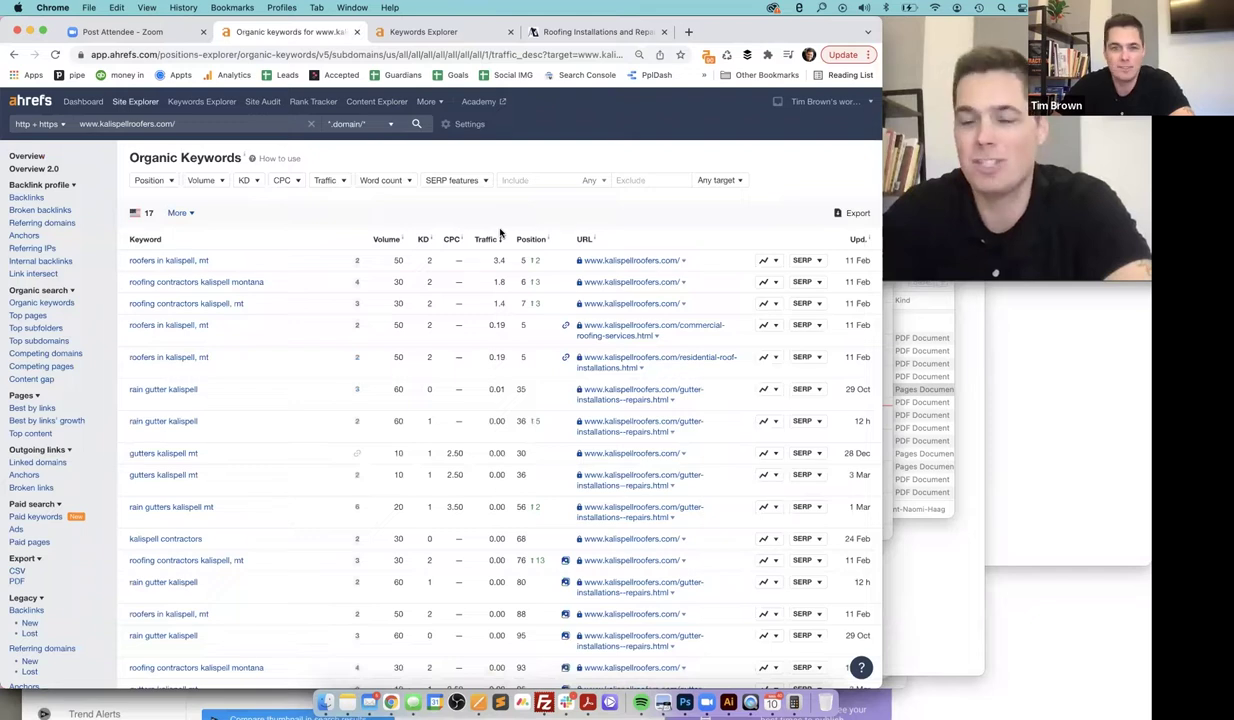
Review the organic keywords of kalispellroofers.com and return to the Google results for kalispell roofing
scroll(237, 272, down, 2)
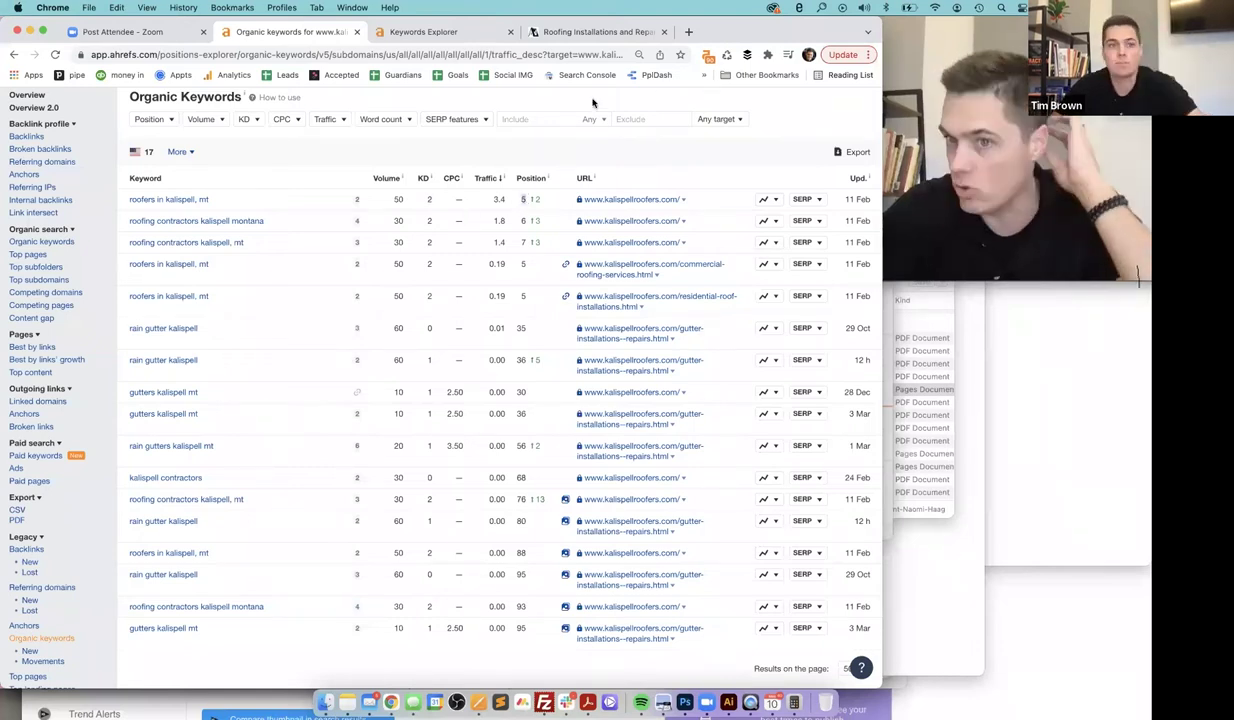
click(621, 33)
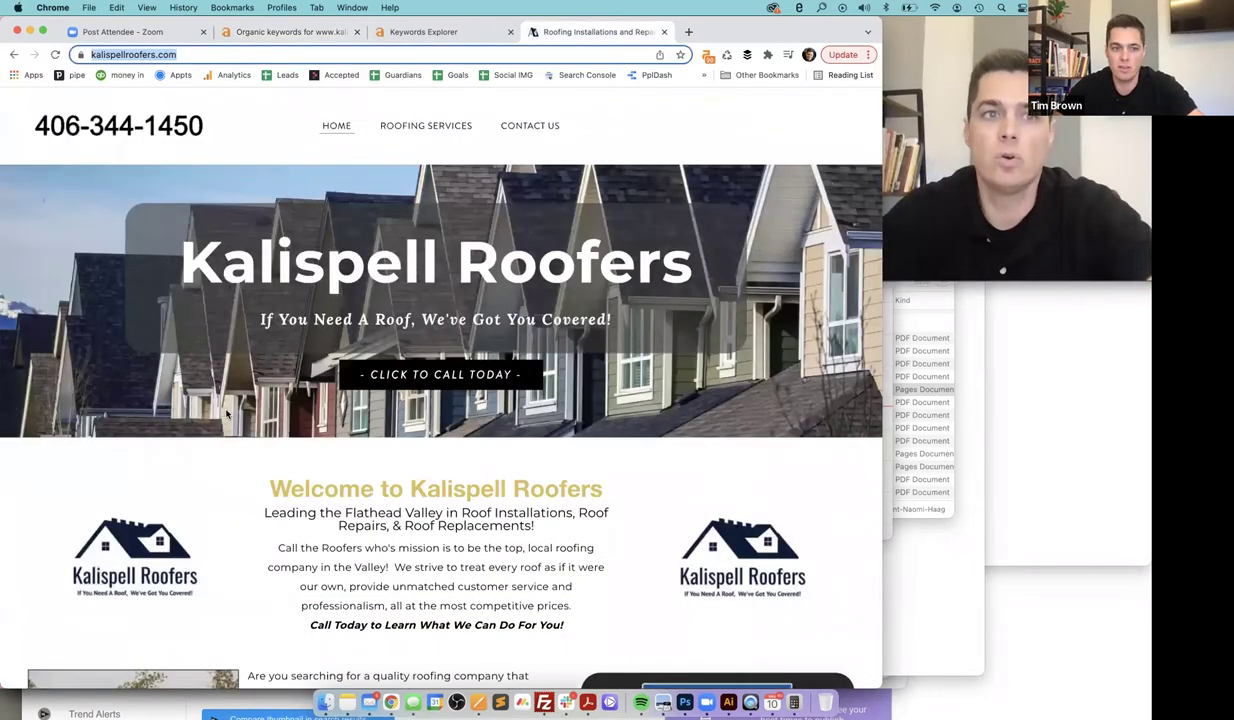
key(super+bracketleft)
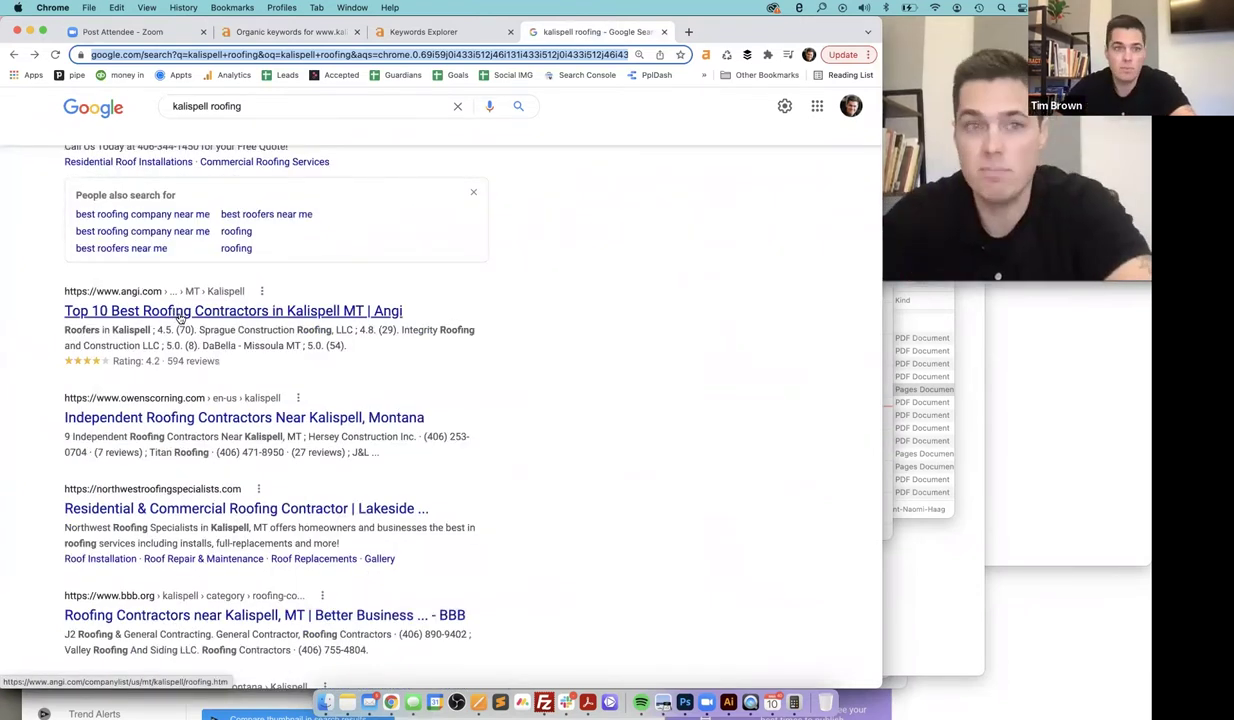
Examine the organic results and the Roofing Contractors map listings for the kalispell roofing search
scroll(131, 222, up, 1)
scroll(131, 222, up, 2)
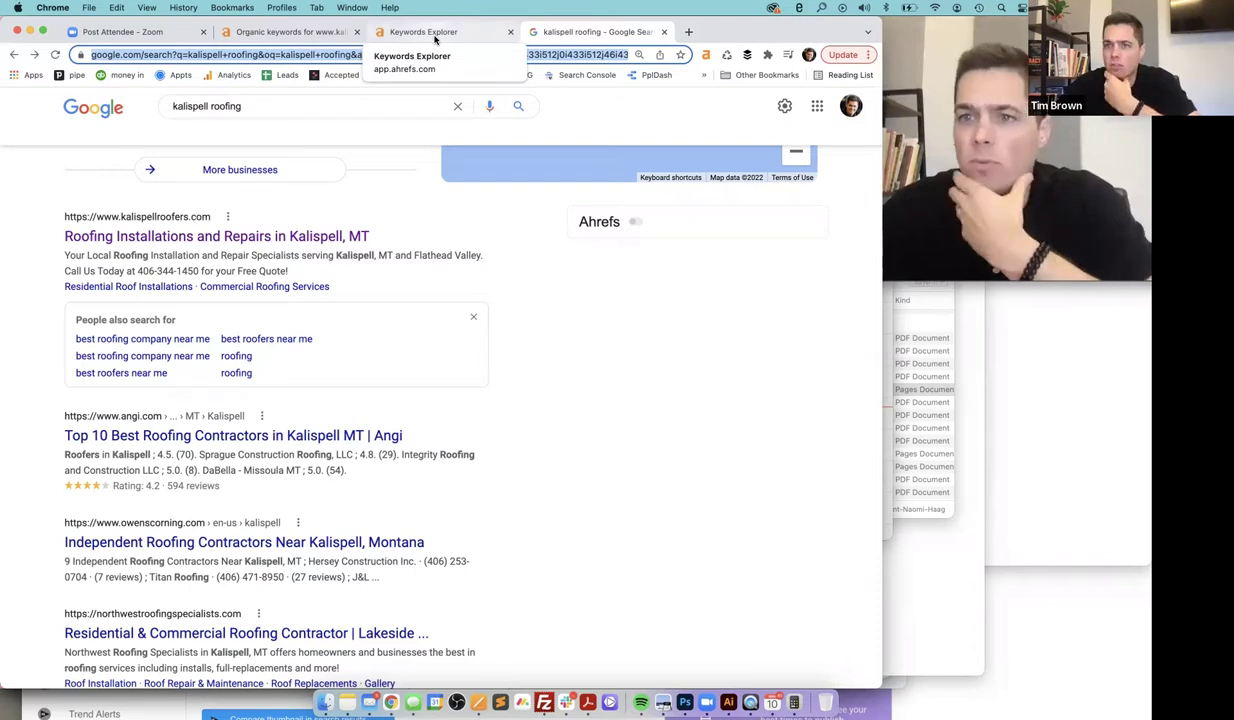
scroll(344, 365, down, 2)
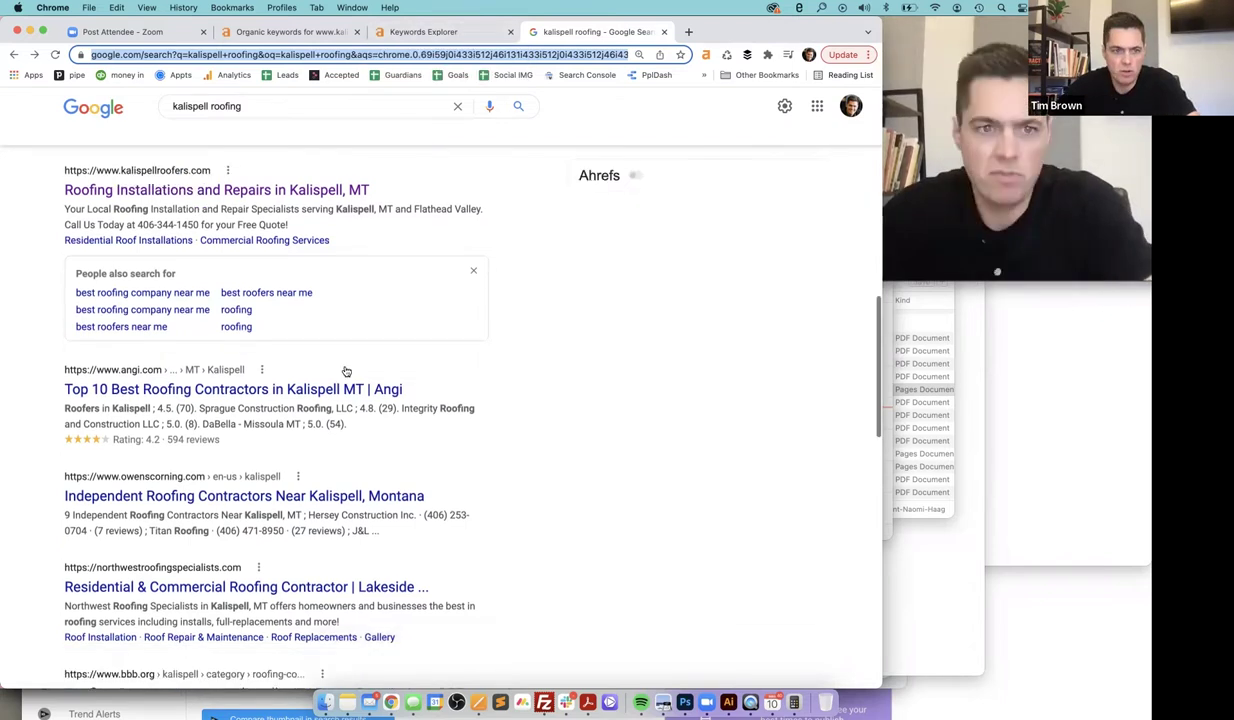
scroll(303, 457, up, 2)
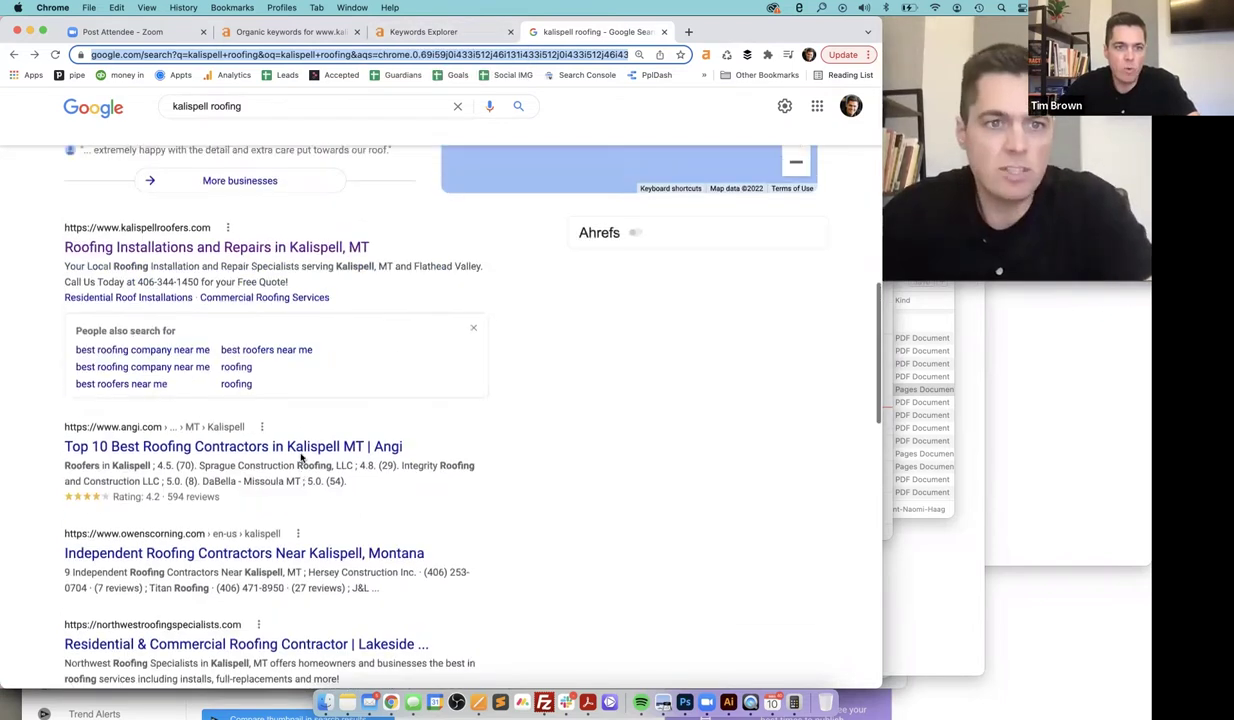
scroll(105, 381, down, 1)
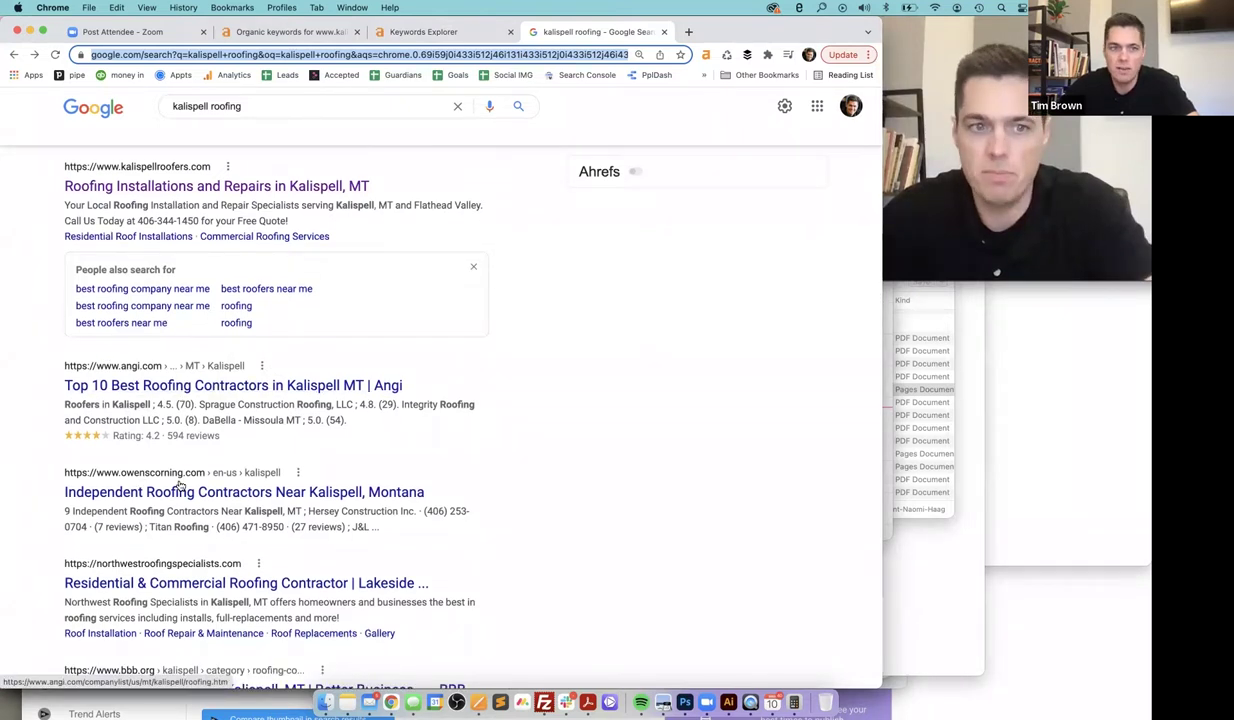
scroll(130, 260, up, 3)
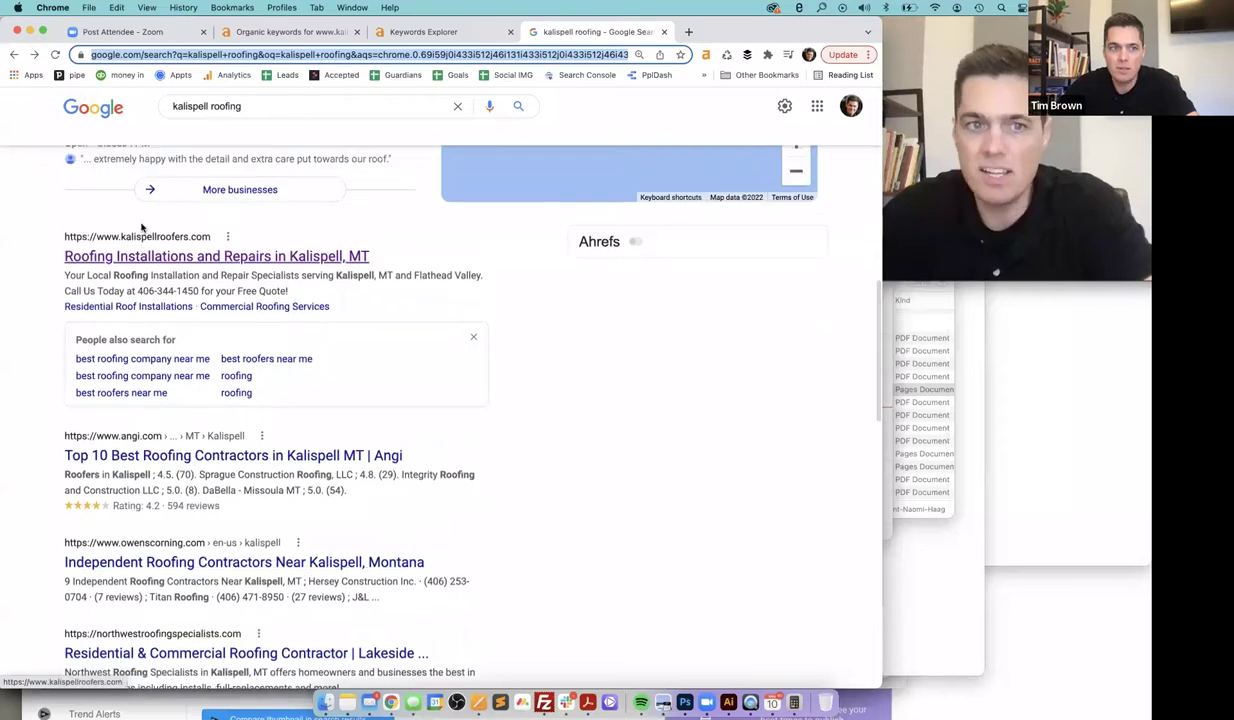
scroll(138, 225, up, 5)
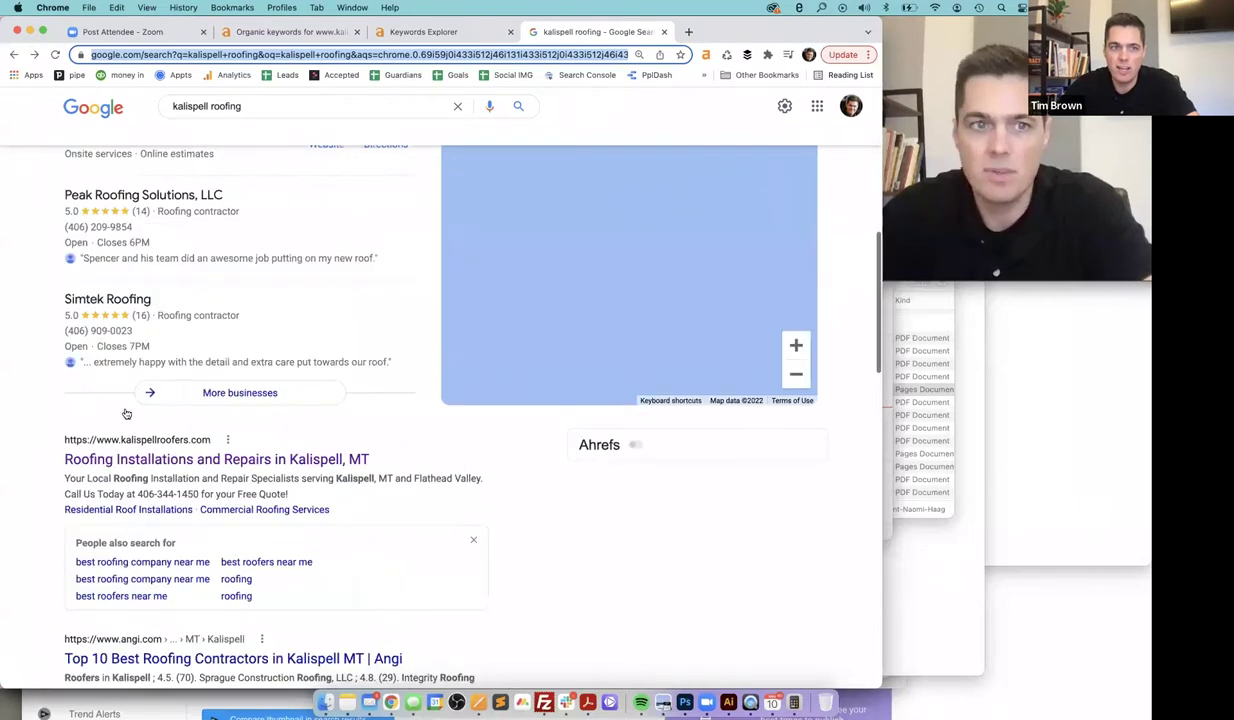
scroll(130, 413, up, 3)
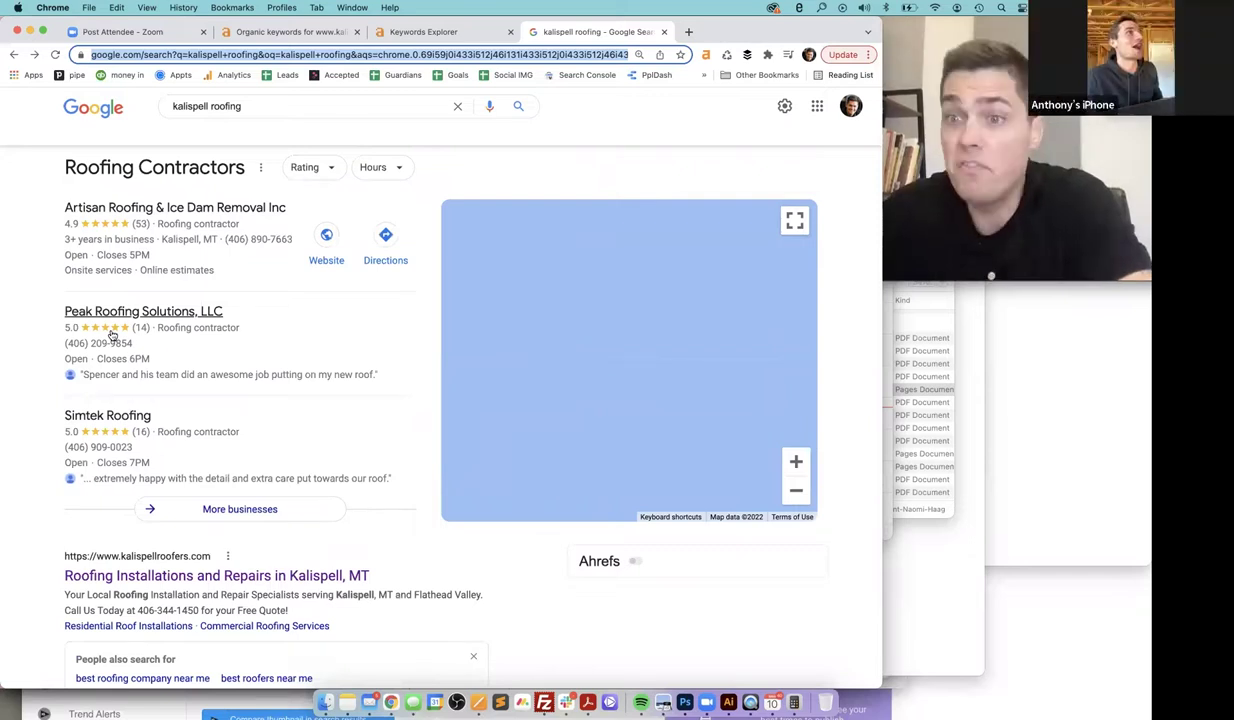
click(797, 491)
click(795, 463)
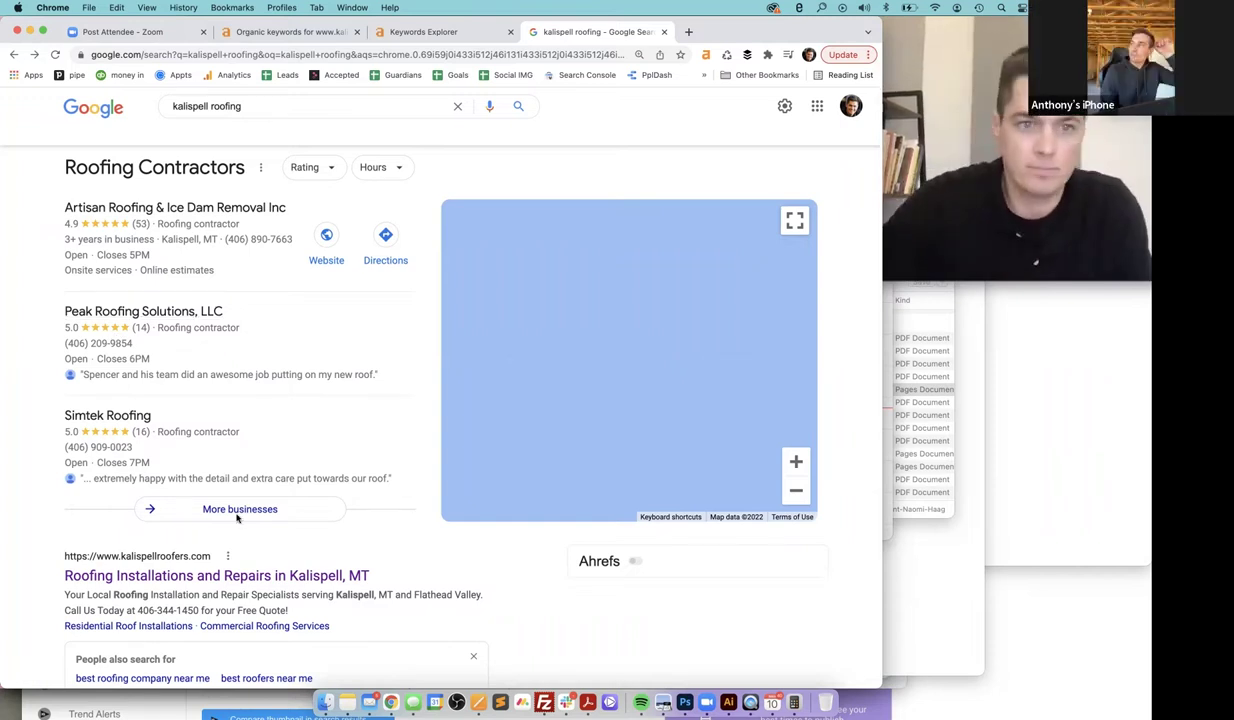
scroll(238, 517, down, 2)
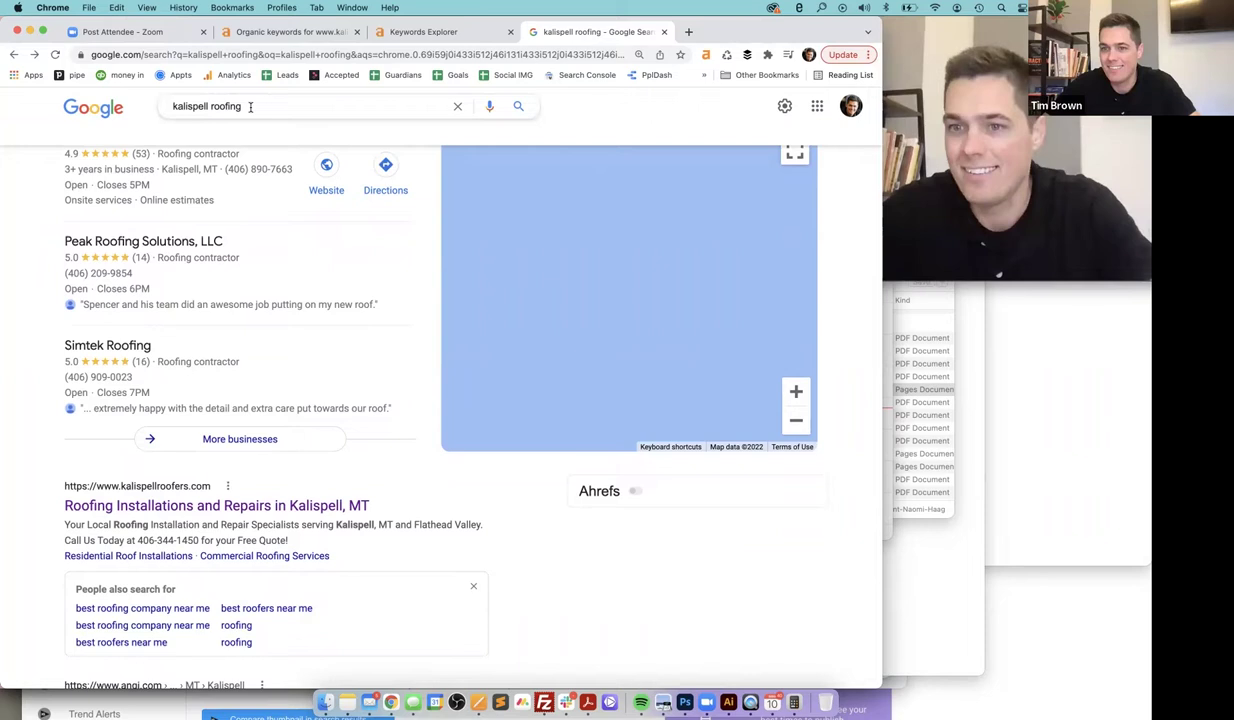
click(250, 106)
text(montana roofing)
key(Return)
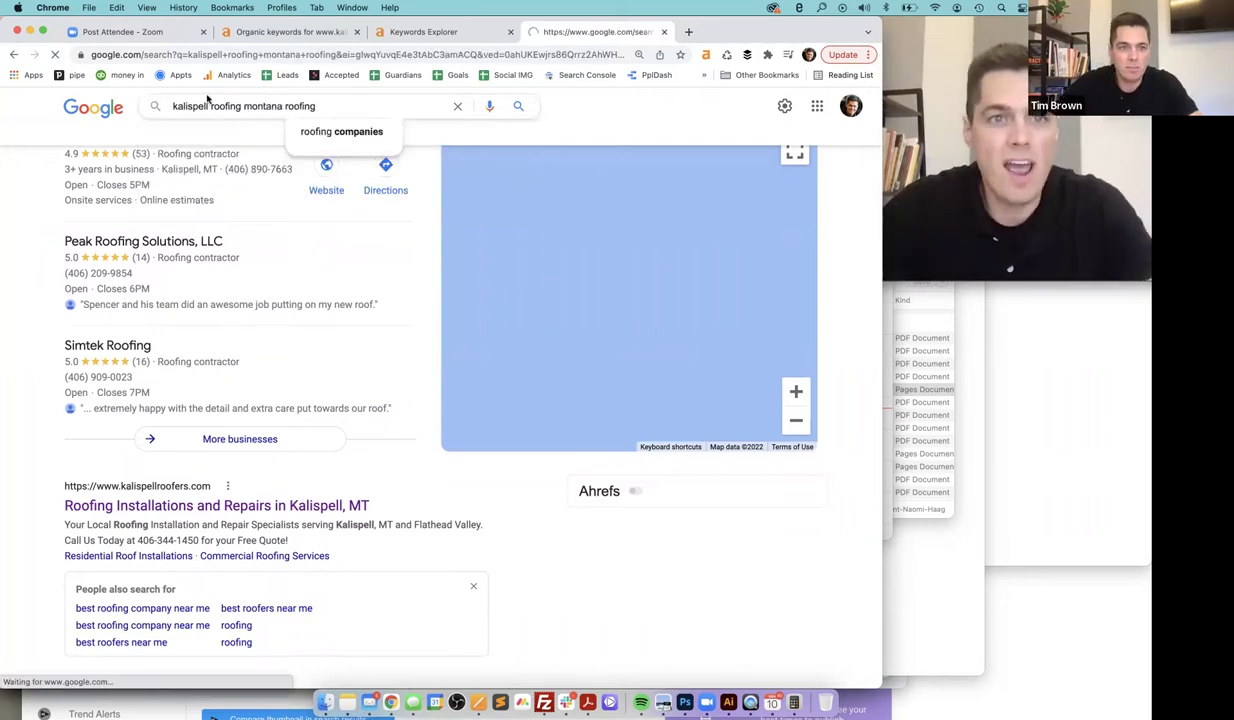
Search Google for "montana roofing solutions" and open the Montana Roofing Solutions business listing
triple_click(354, 121)
text(mo)
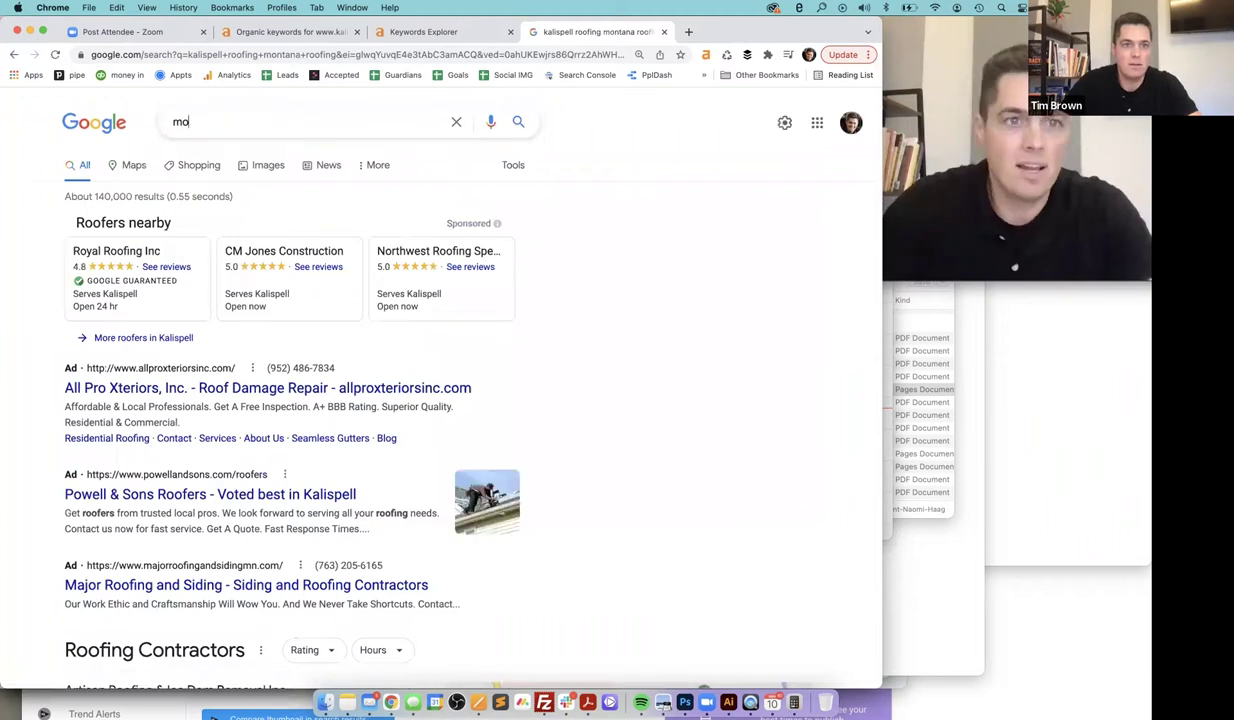
text(nt)
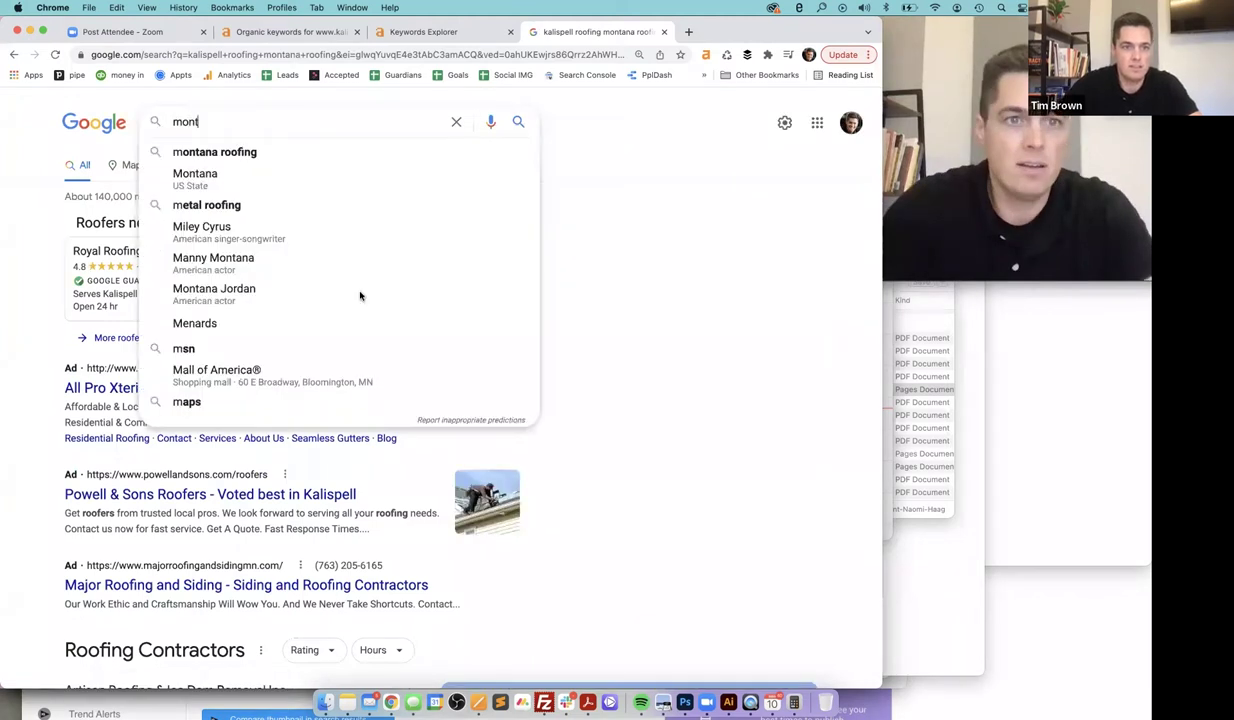
text(ana roofing solutions)
key(Return)
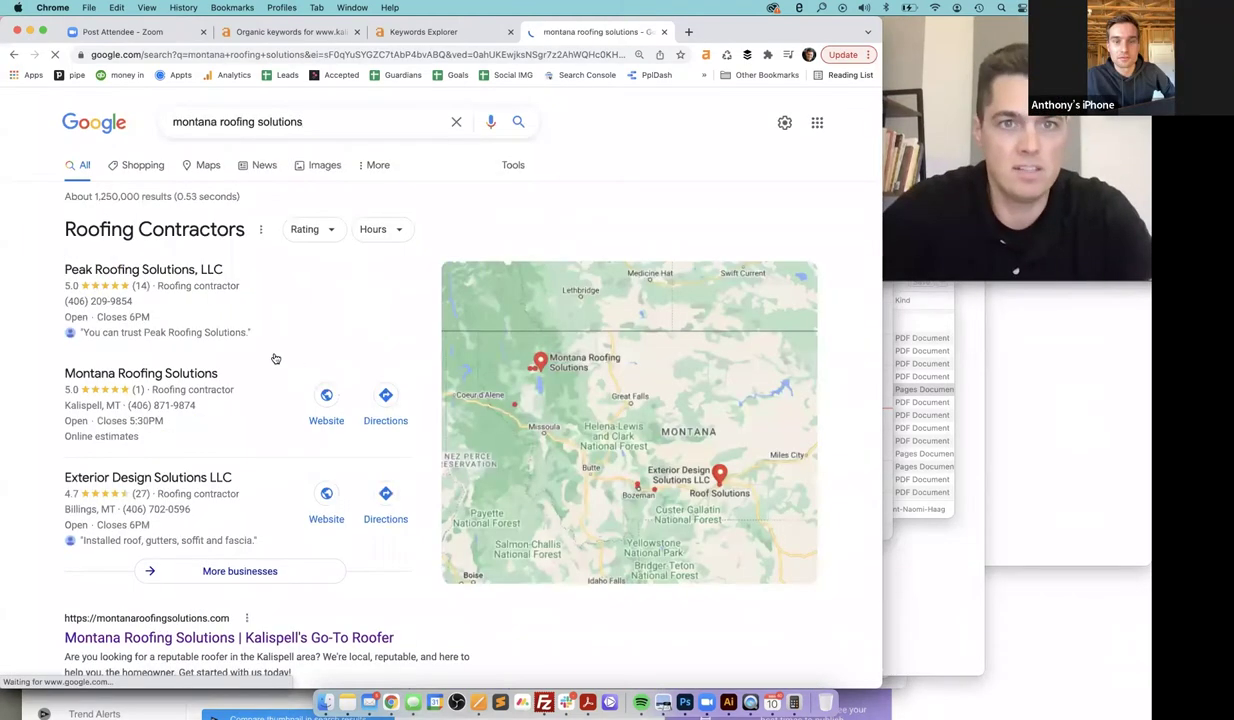
scroll(253, 360, down, 1)
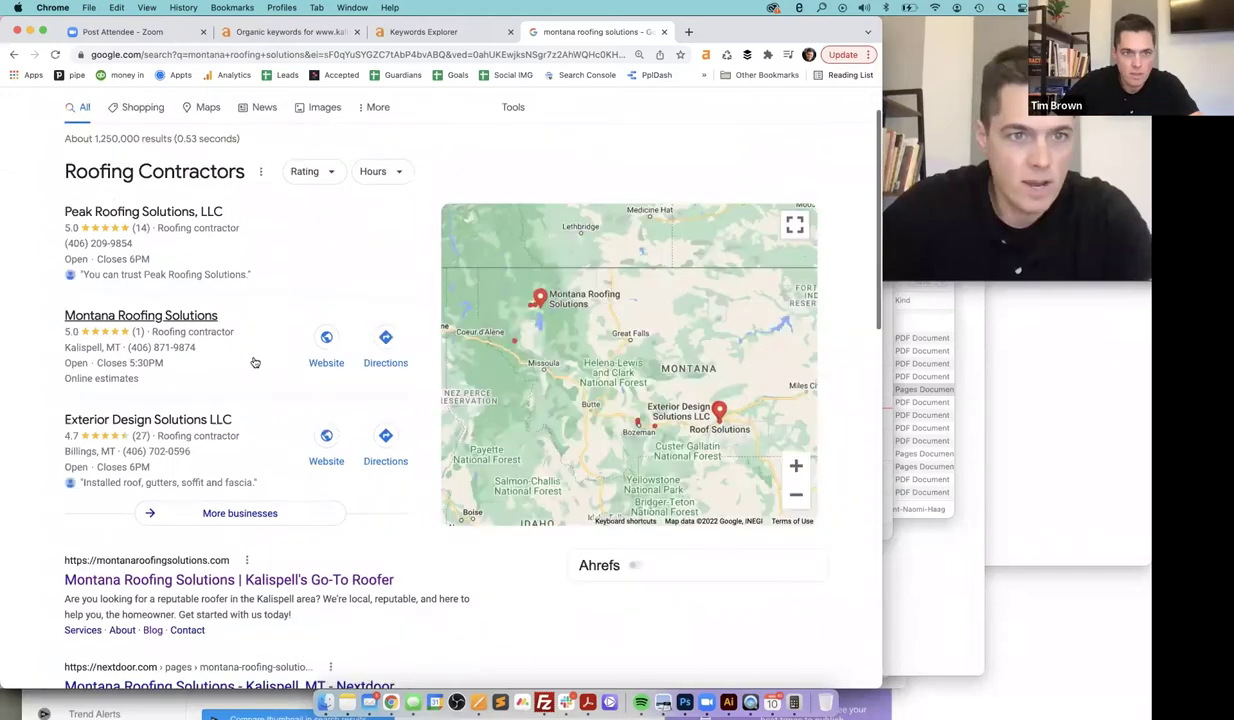
click(105, 316)
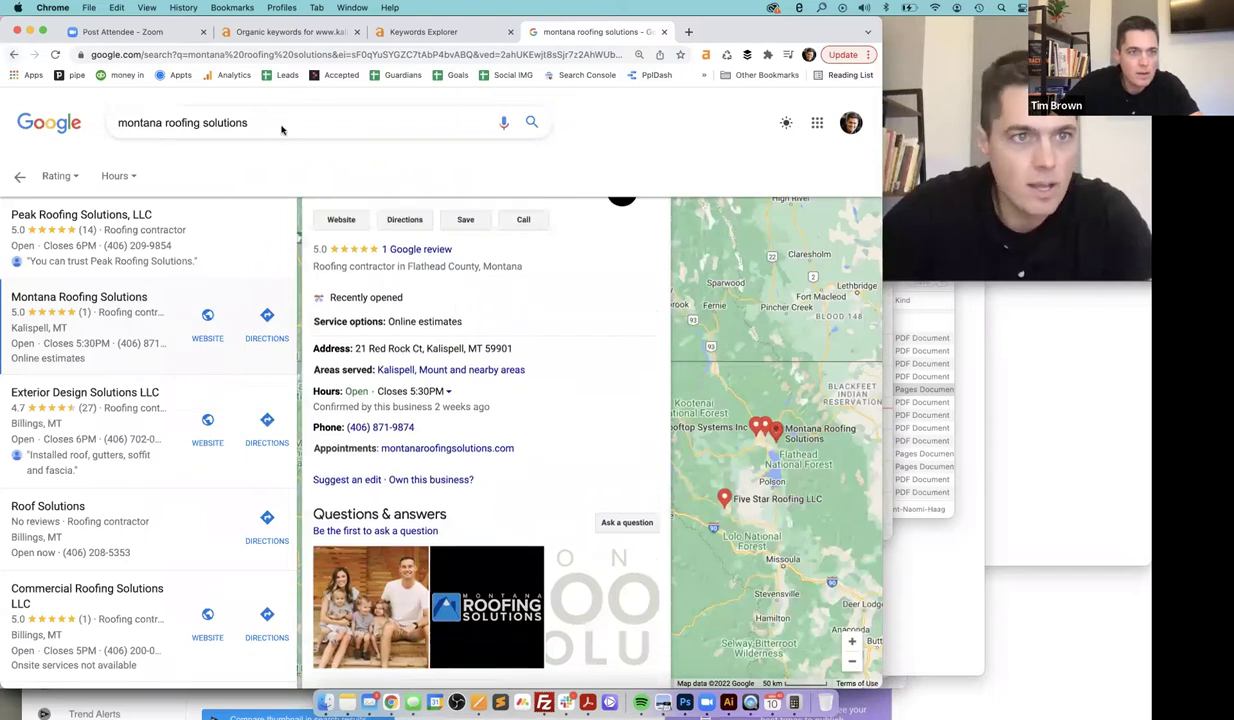
Refine the search to "montana roofing solutions kalispell" and open the details of the Montana Roofing Solutions listing
key(Return)
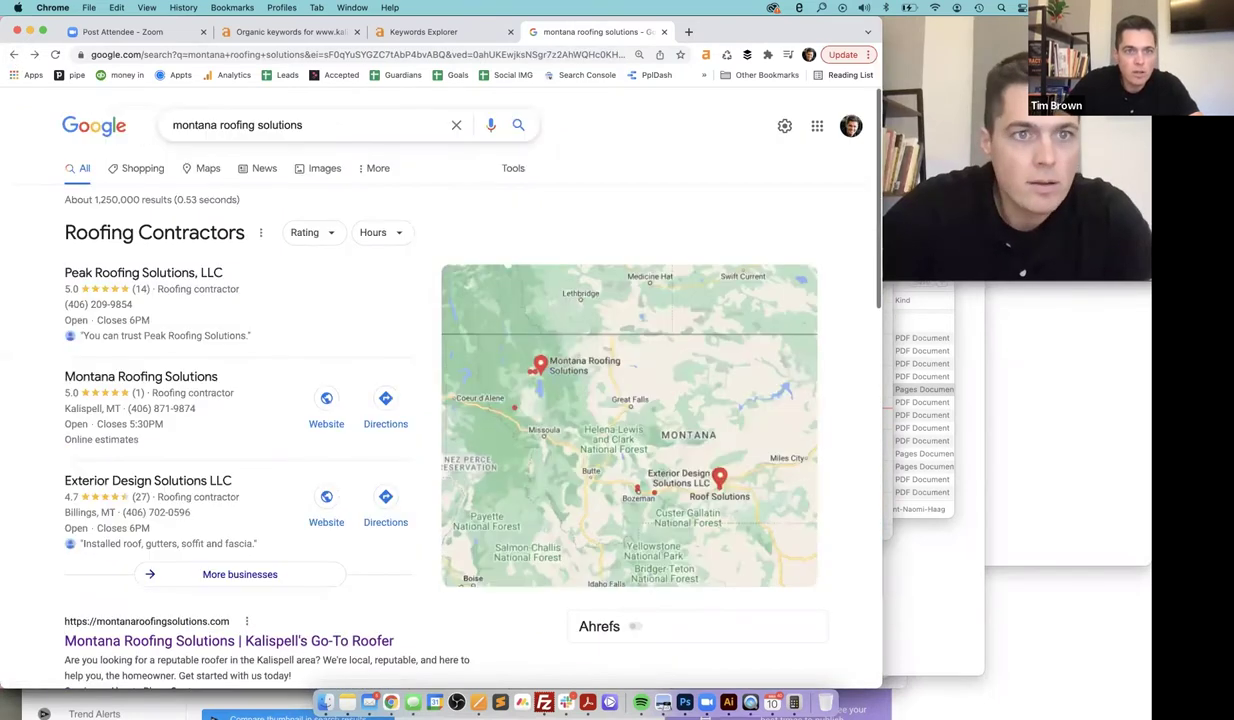
text(kalispell)
key(Return)
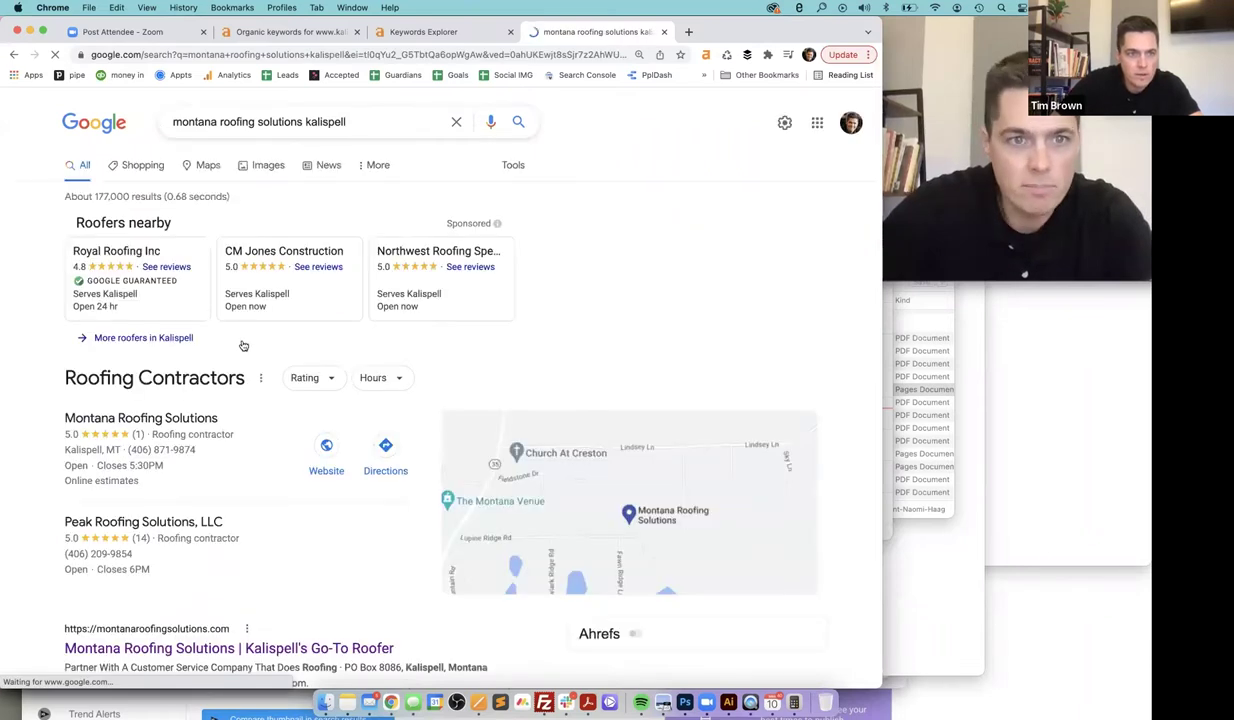
scroll(235, 340, down, 2)
click(231, 345)
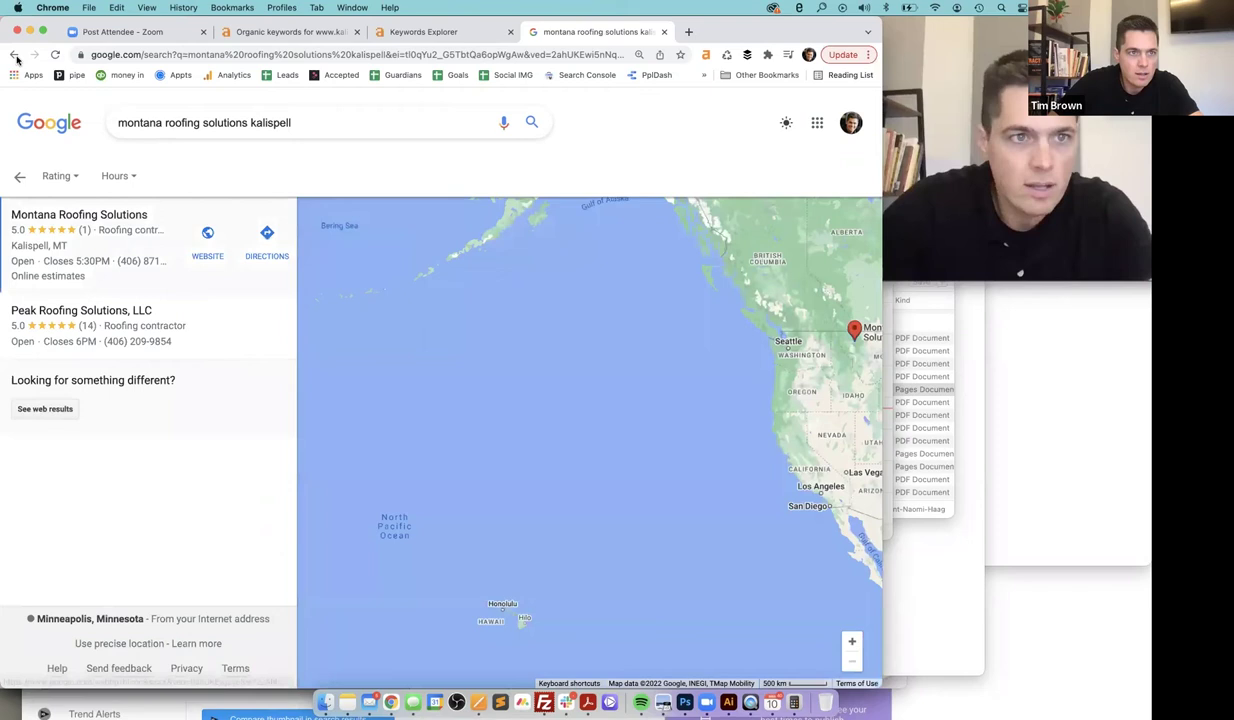
click(15, 56)
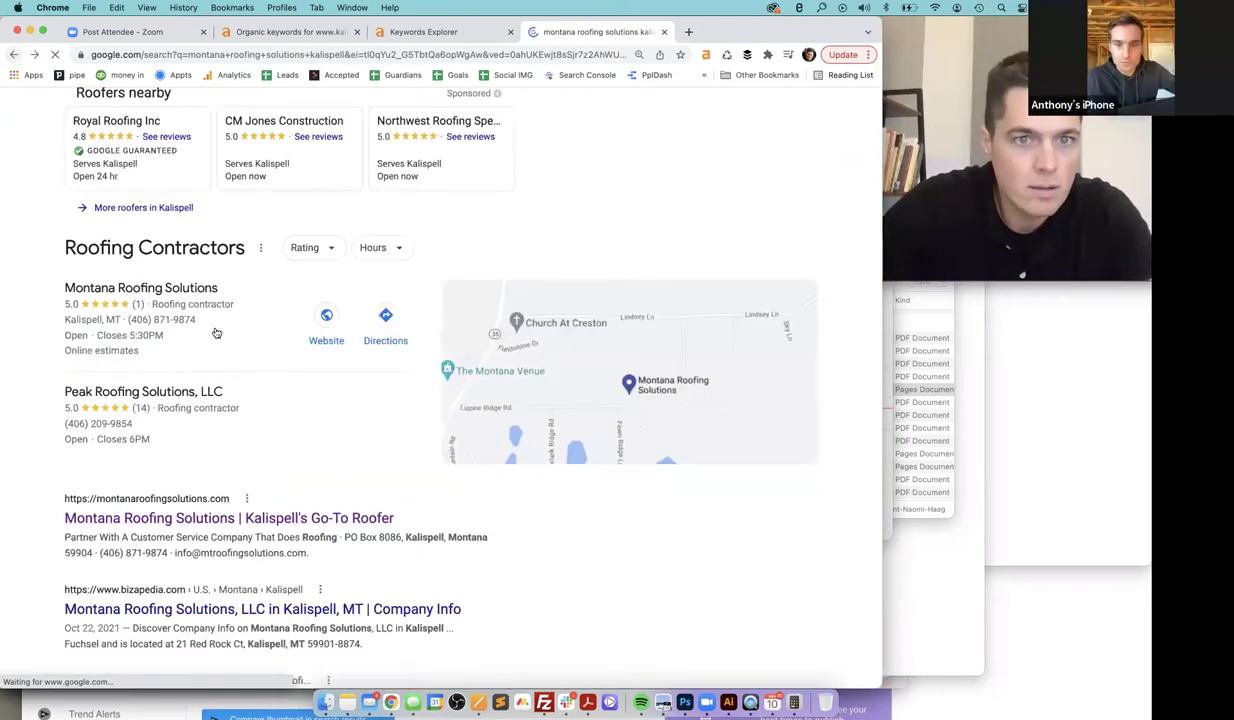
click(457, 322)
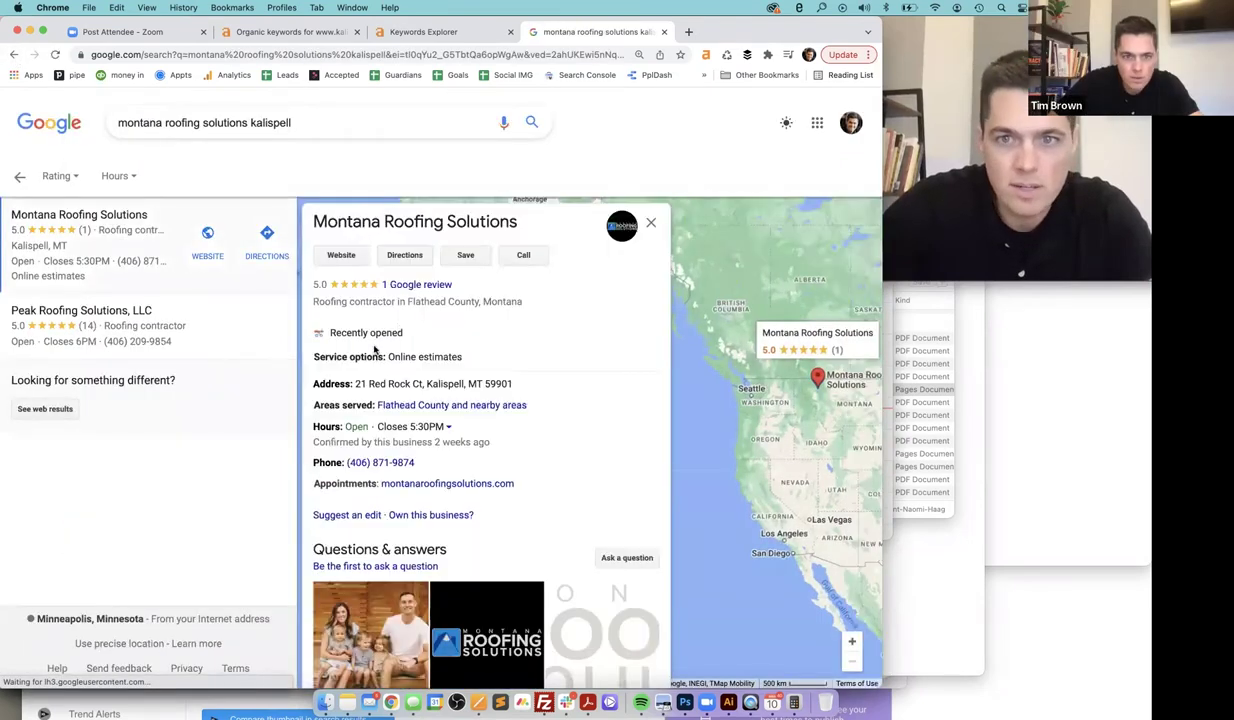
Replace "kalispell" in the search with the full business address copied from the listing and run the search
drag(529, 386, 352, 384)
key(super+c)
click(247, 122)
key(alt+BackSpace)
key(super+v)
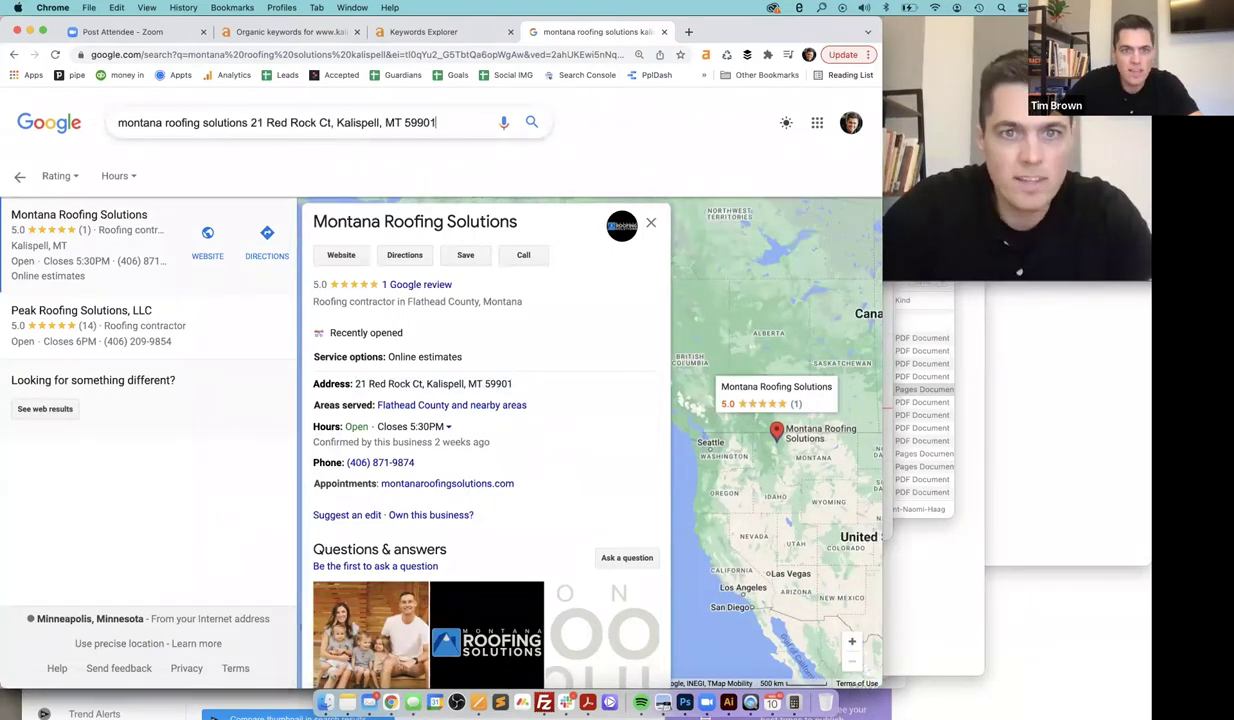
key(Return)
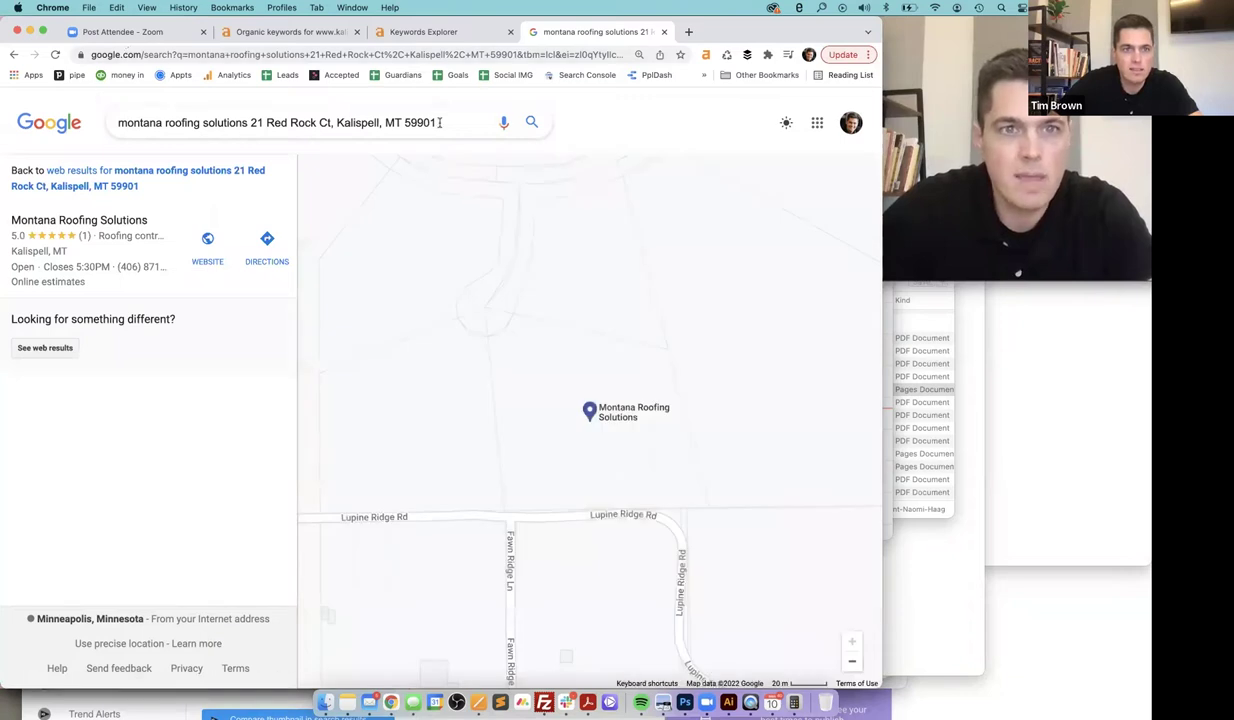
Run the same business name and address query as a regular web search from the Google homepage
key(super+a)
key(super+c)
key(BackSpace)
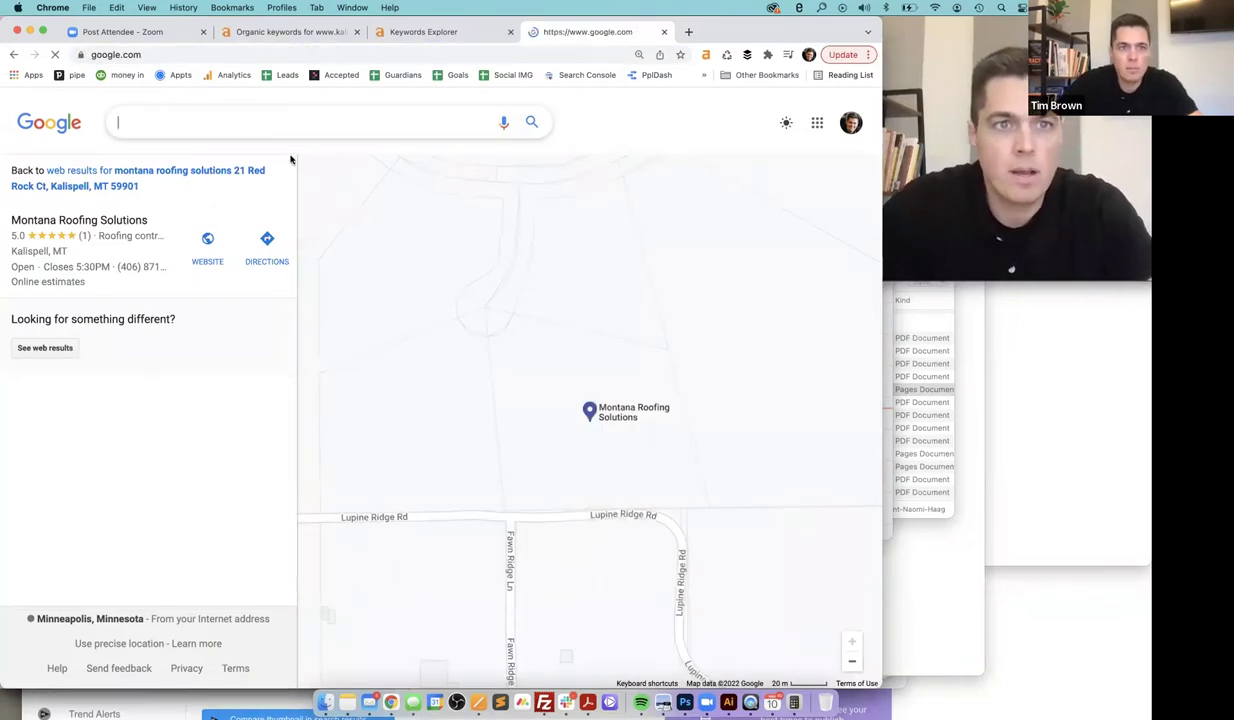
key(super+v)
key(Return)
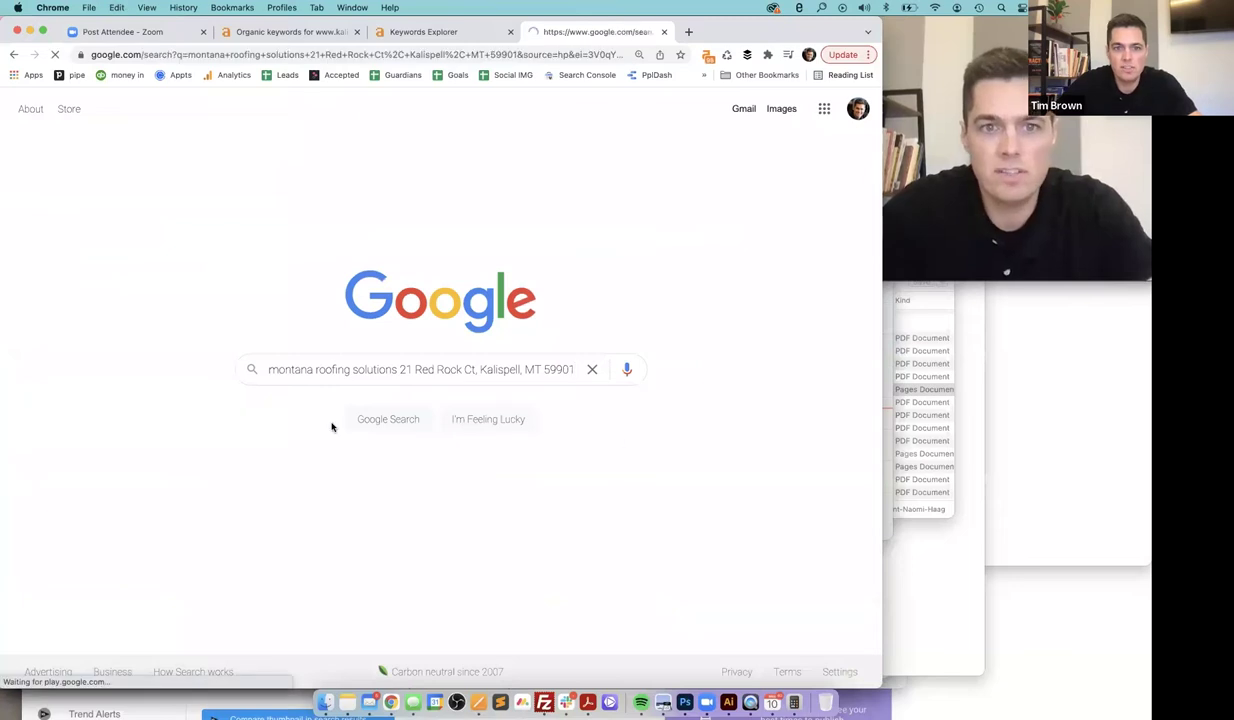
Review the Montana Roofing Solutions business profile in the search results, including its Questions & answers section
scroll(708, 480, down, 2)
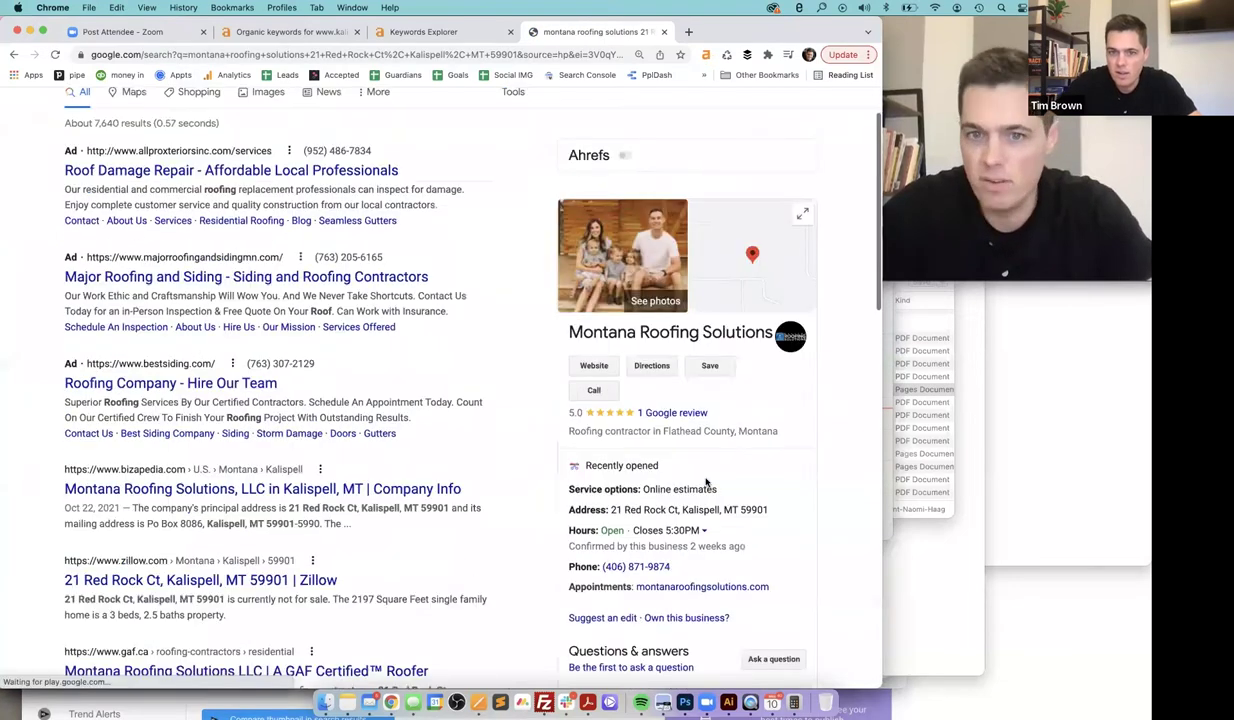
scroll(636, 372, down, 5)
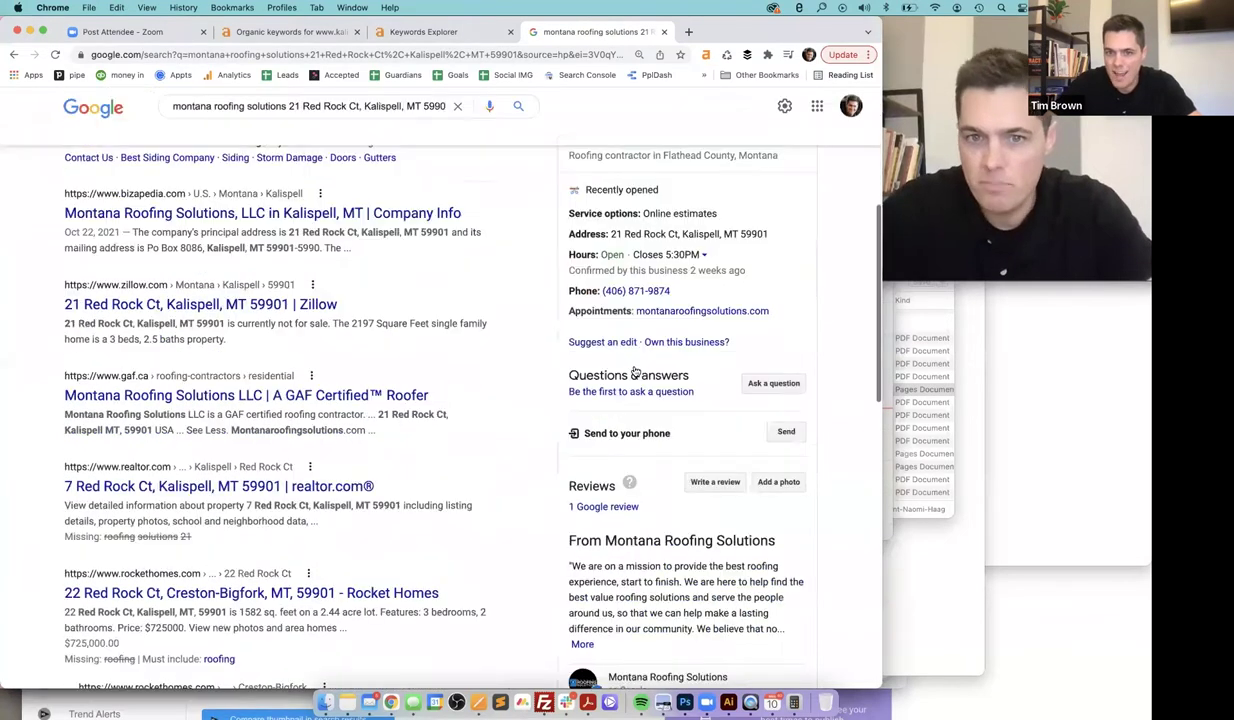
click(635, 369)
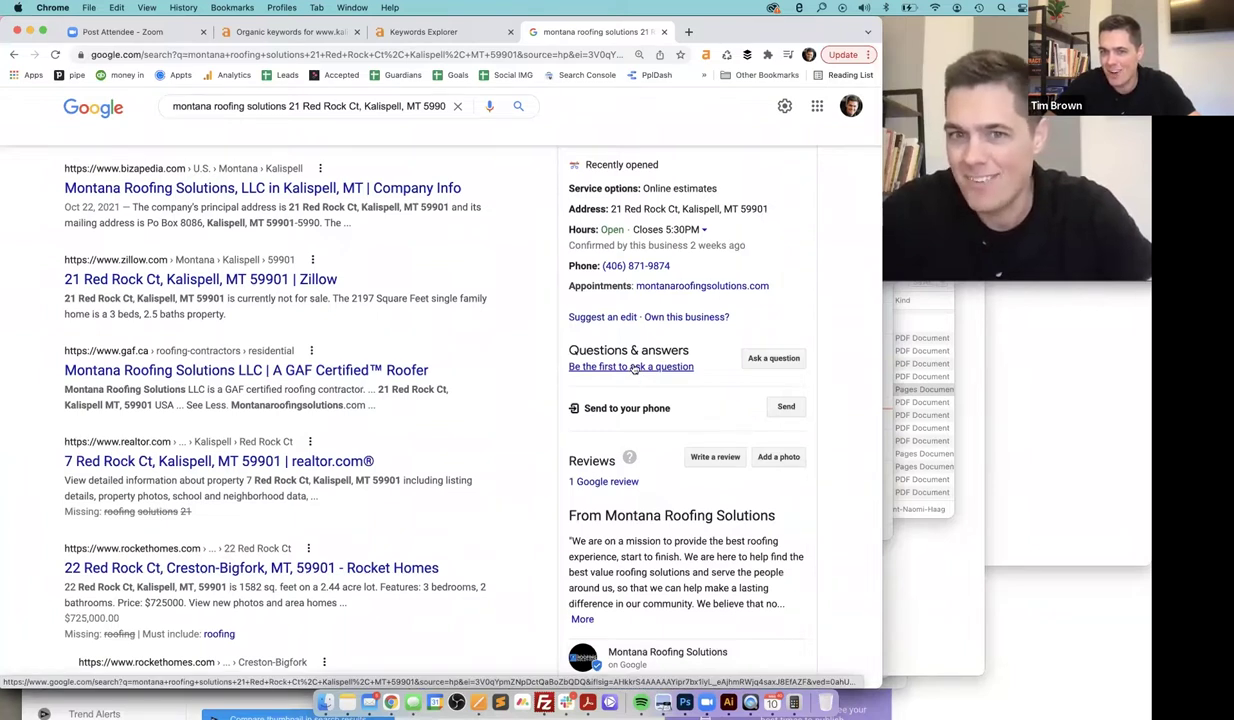
scroll(760, 360, up, 3)
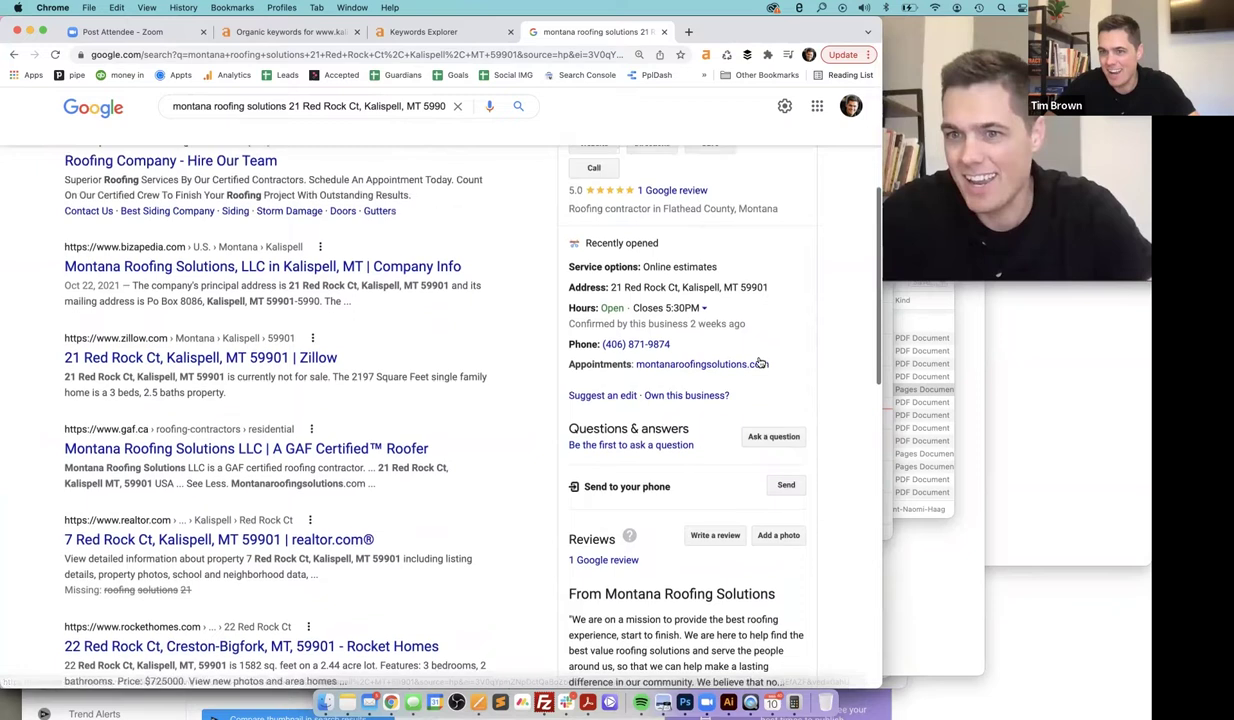
scroll(680, 560, down, 2)
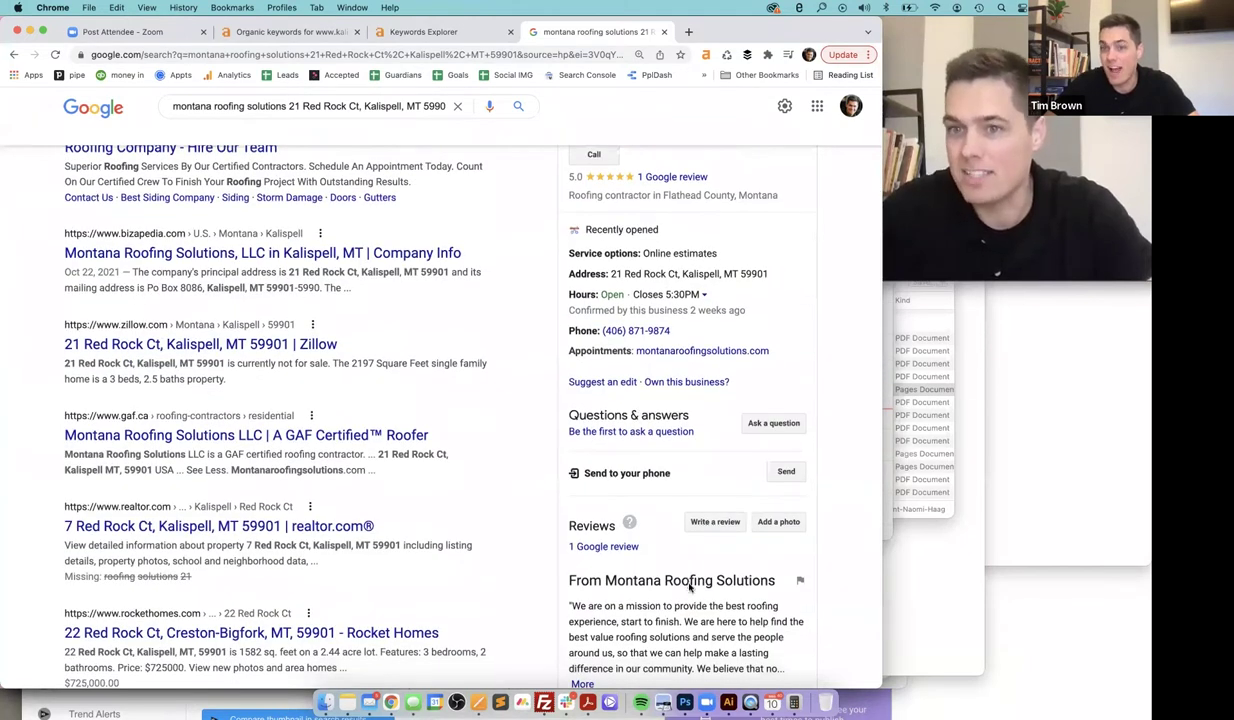
scroll(689, 587, up, 1)
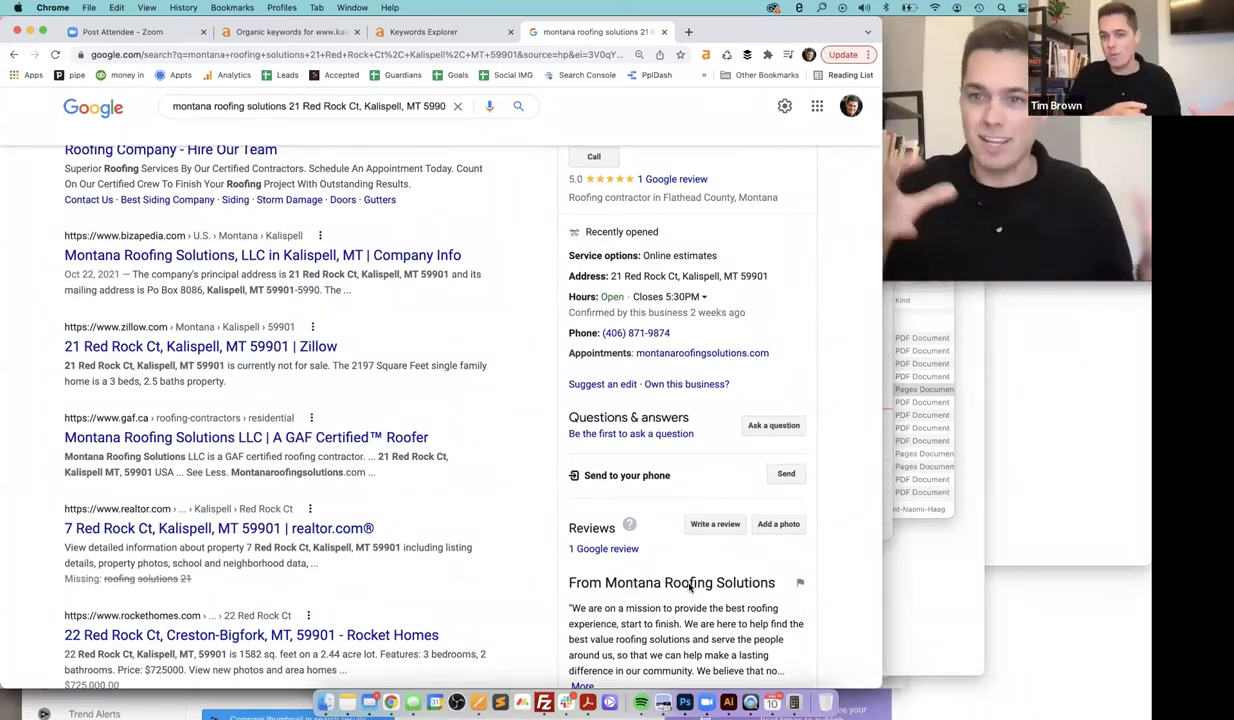
click(771, 427)
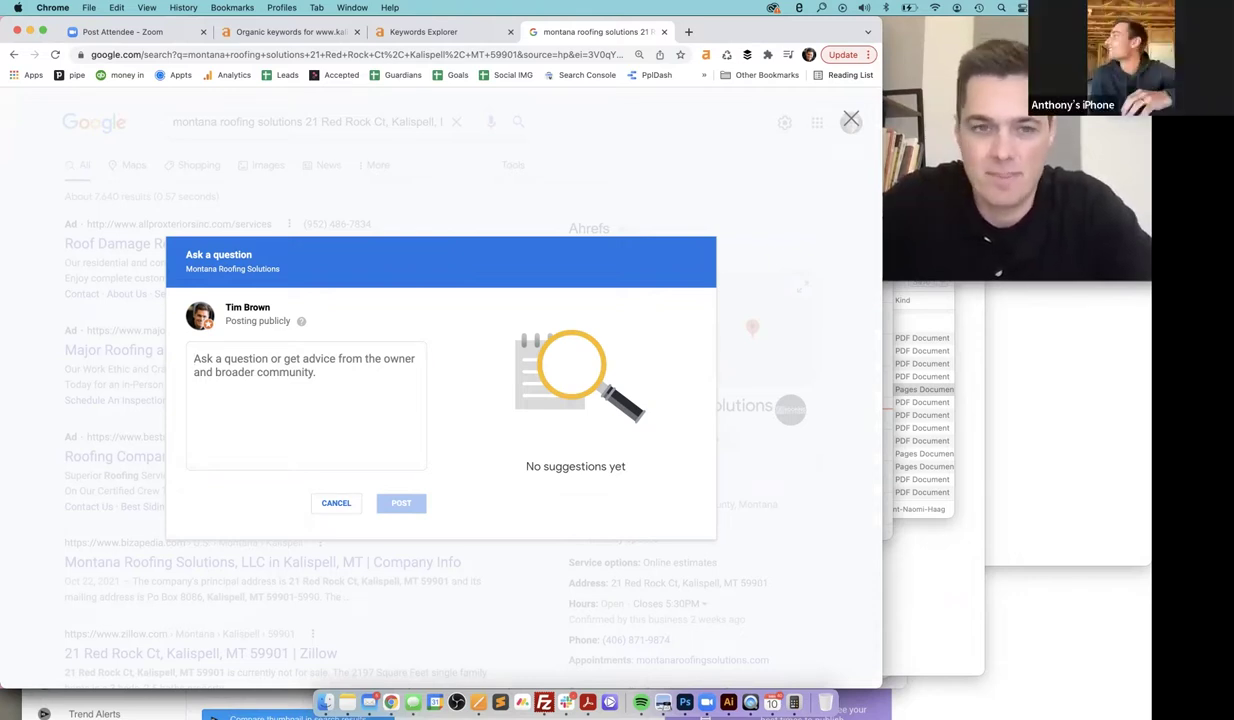
text(K)
key(BackSpace)
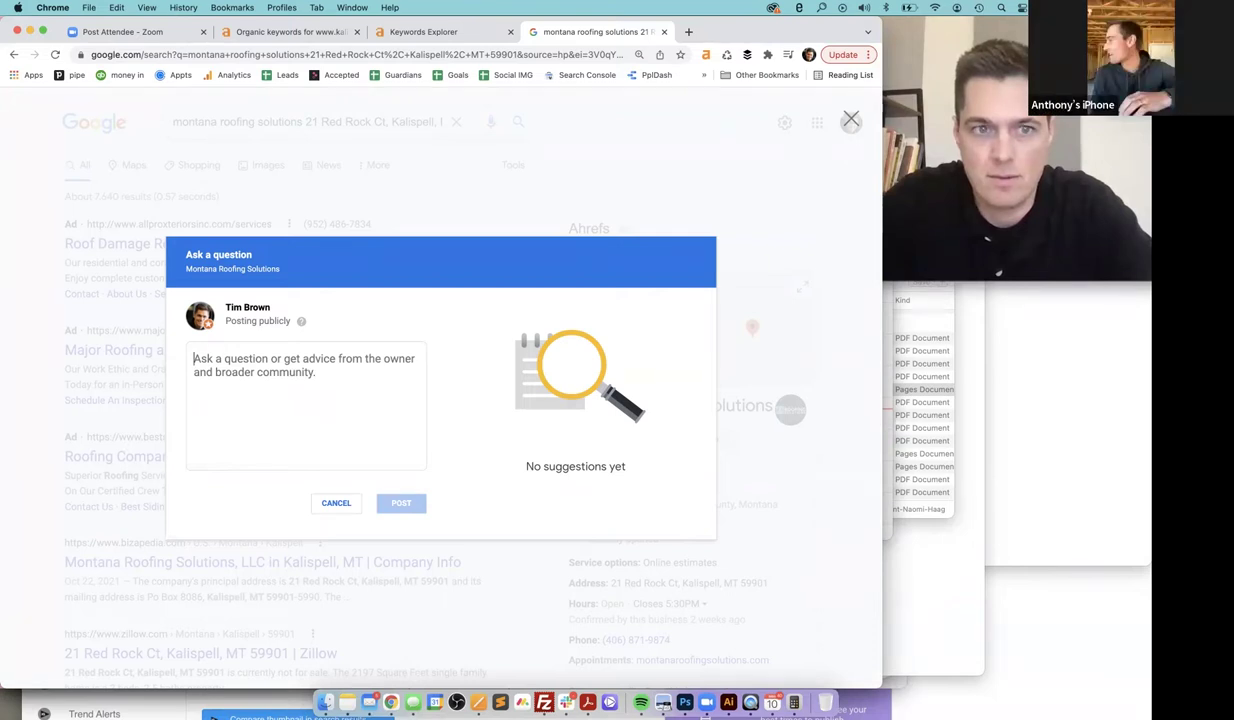
text(Are you guy)
key(BackSpace)
key(BackSpace)
key(BackSpace)
key(BackSpace)
key(BackSpace)
key(BackSpace)
key(BackSpace)
key(BackSpace)
key(BackSpace)
key(BackSpace)
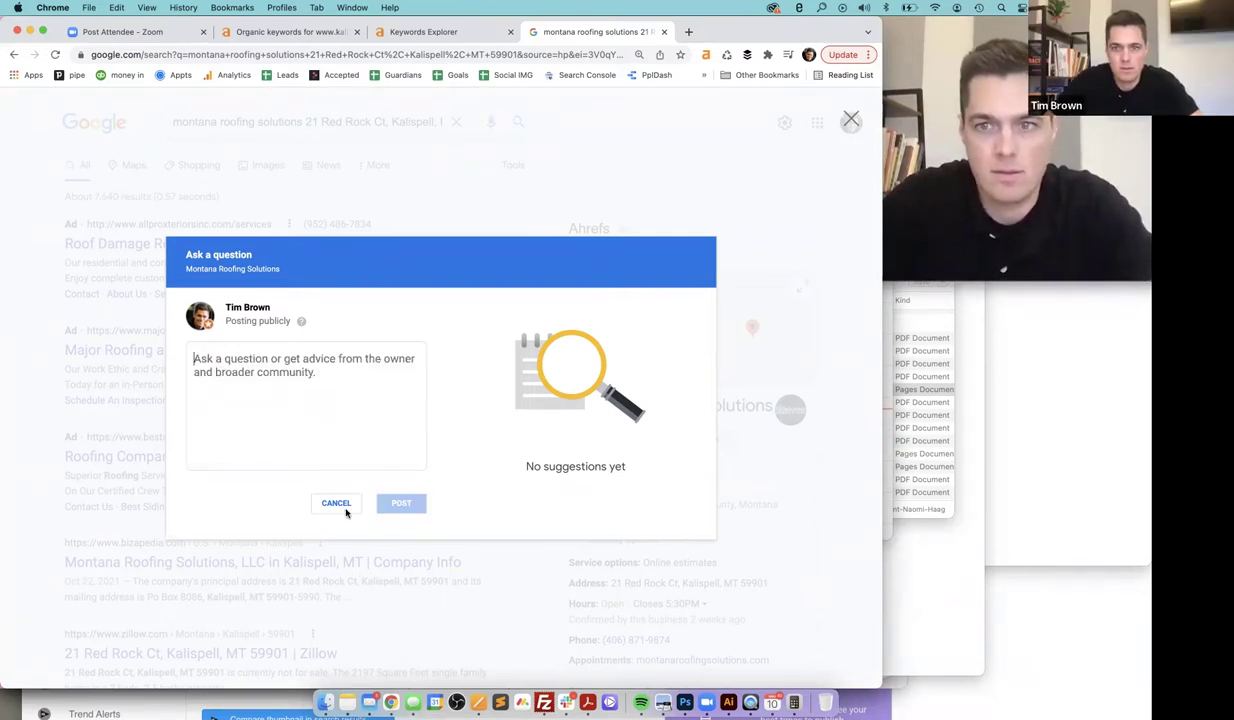
click(340, 506)
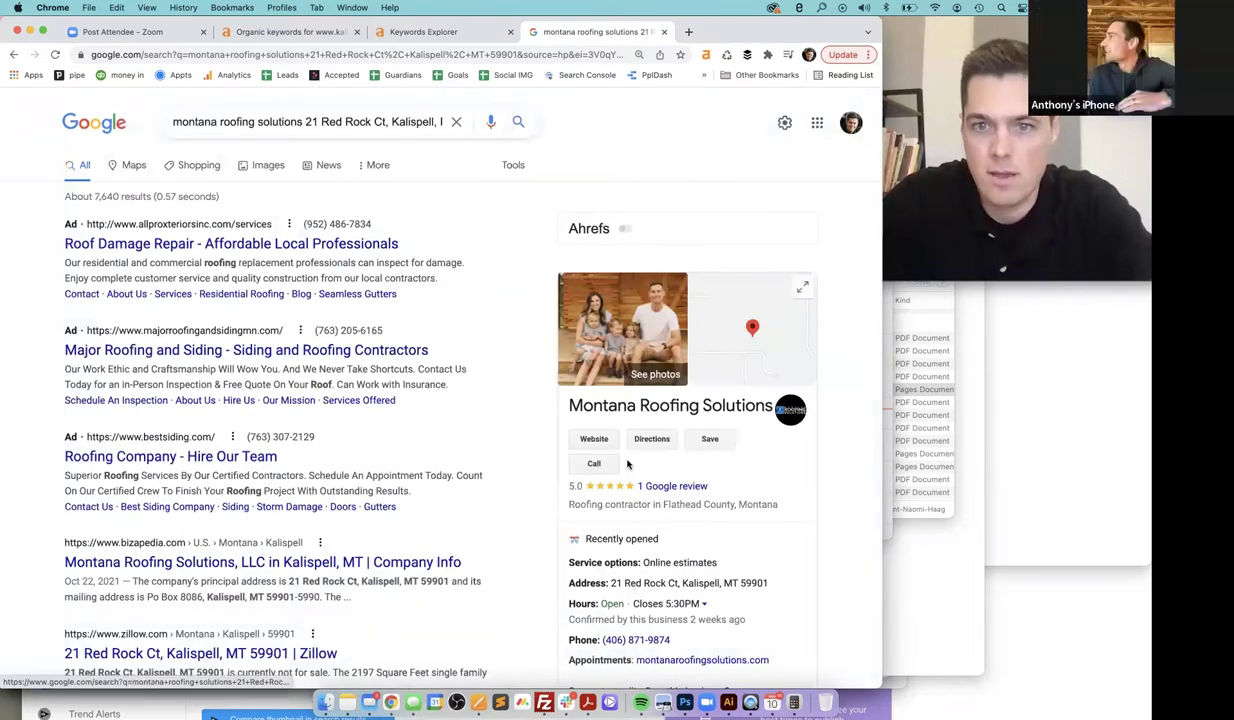
Post the question "Do you guys do free estimates?" on the Montana Roofing Solutions business profile
scroll(627, 463, down, 3)
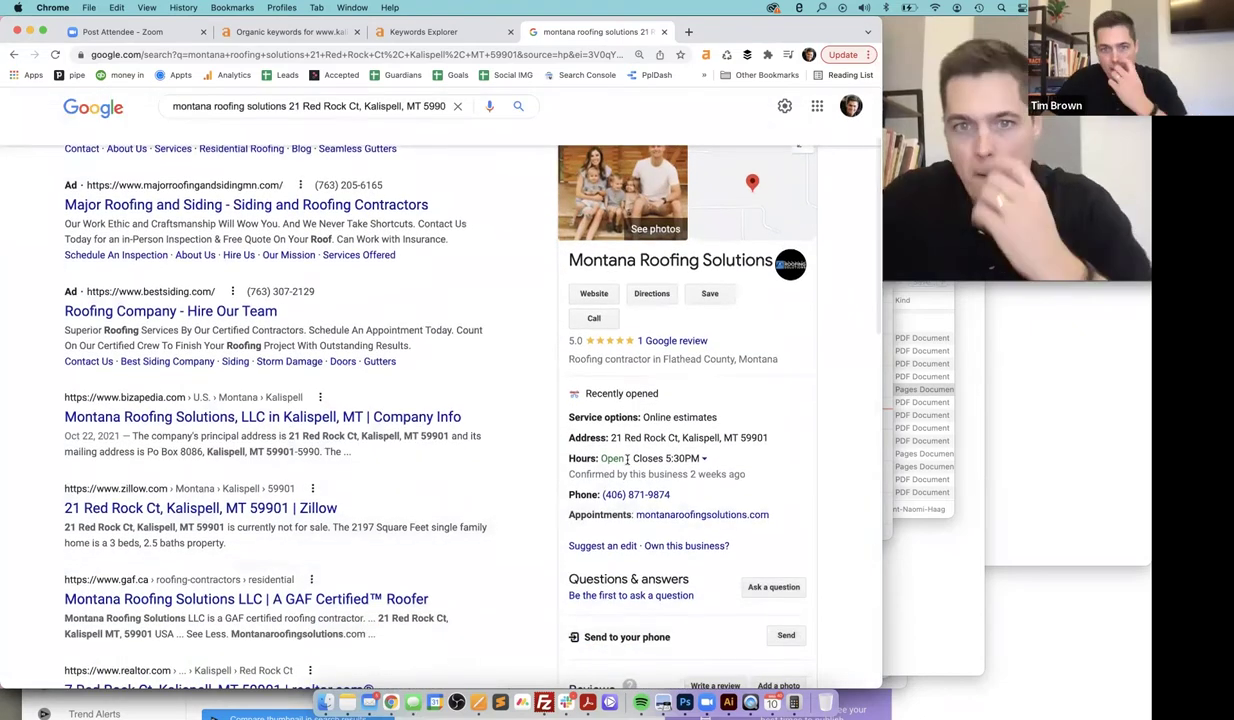
scroll(640, 542, down, 1)
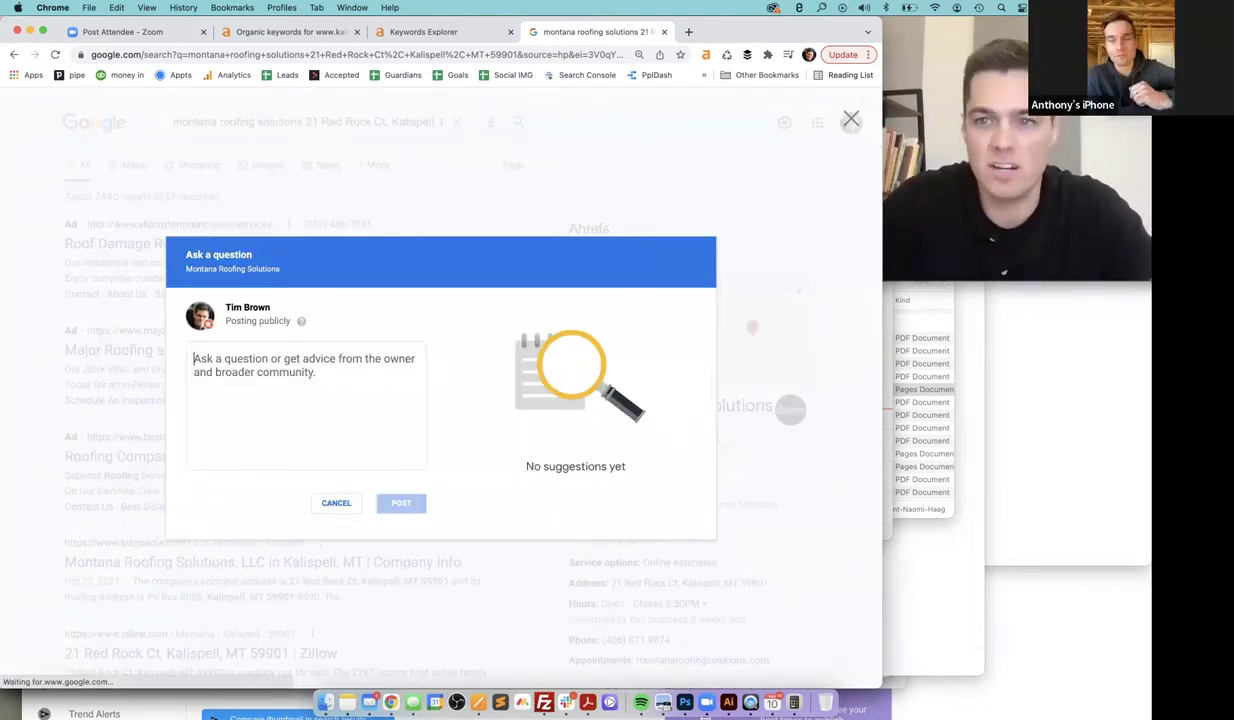
text(Do you g)
text(uys do f)
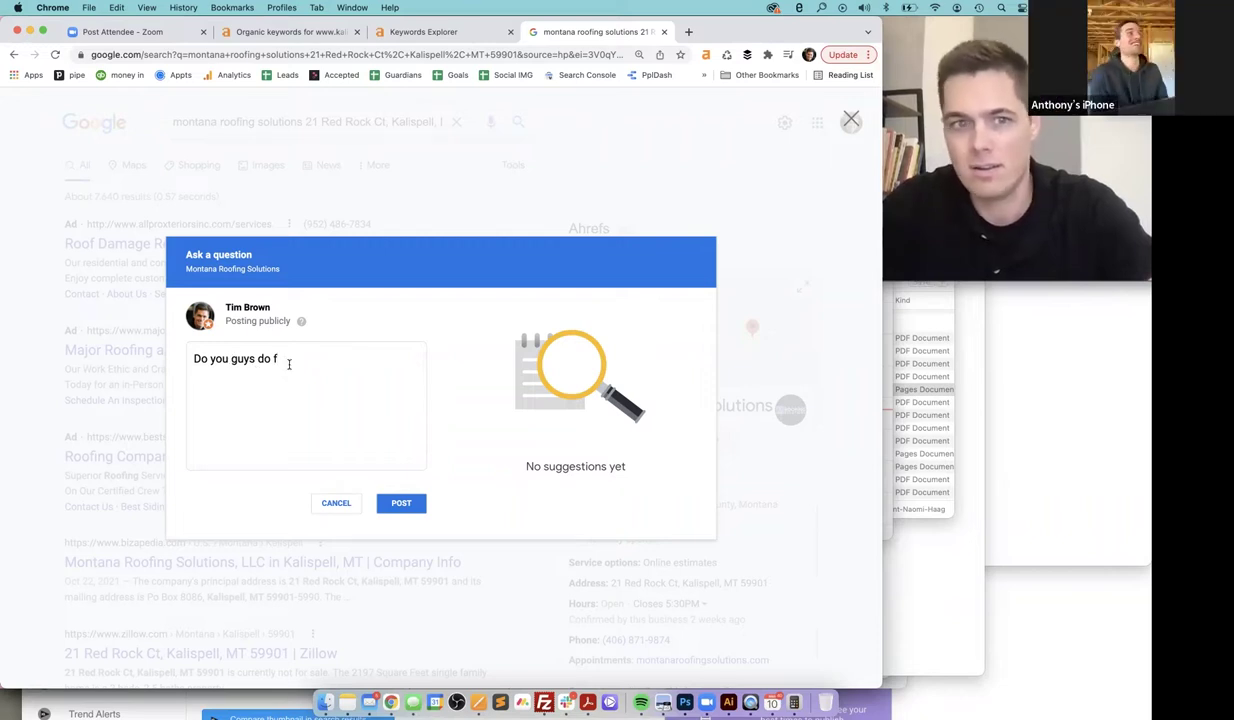
text(ree estimates?)
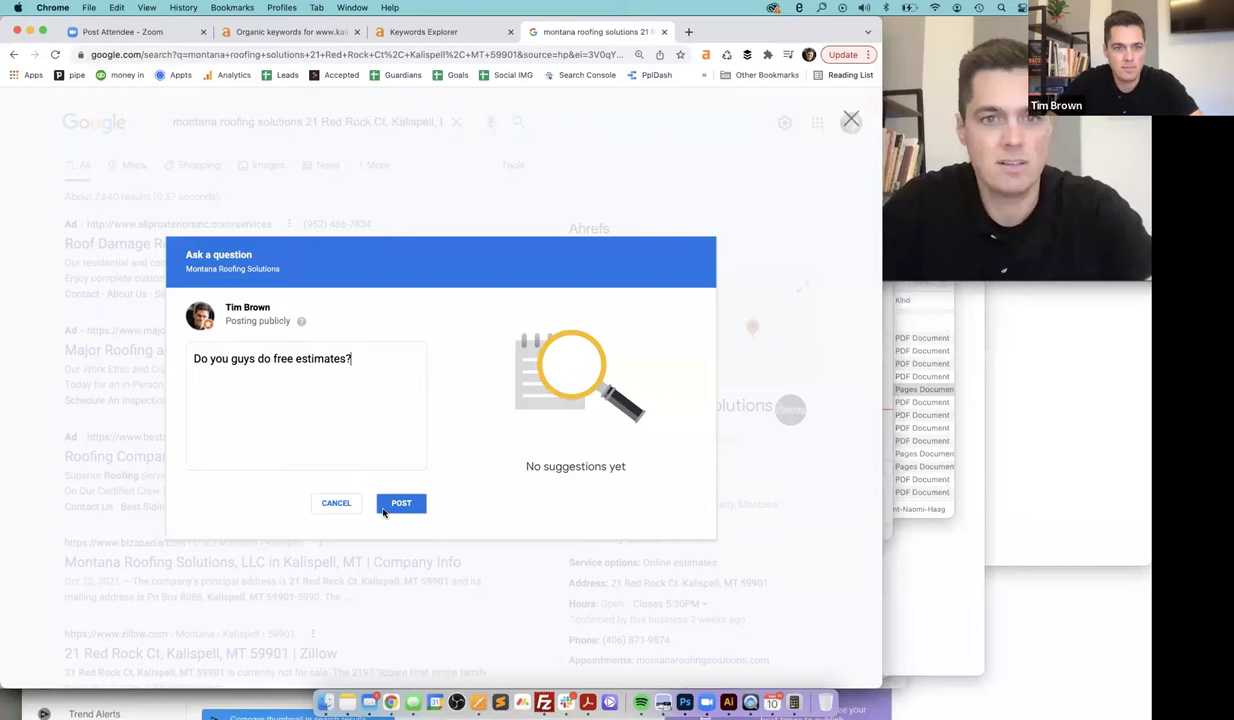
click(403, 503)
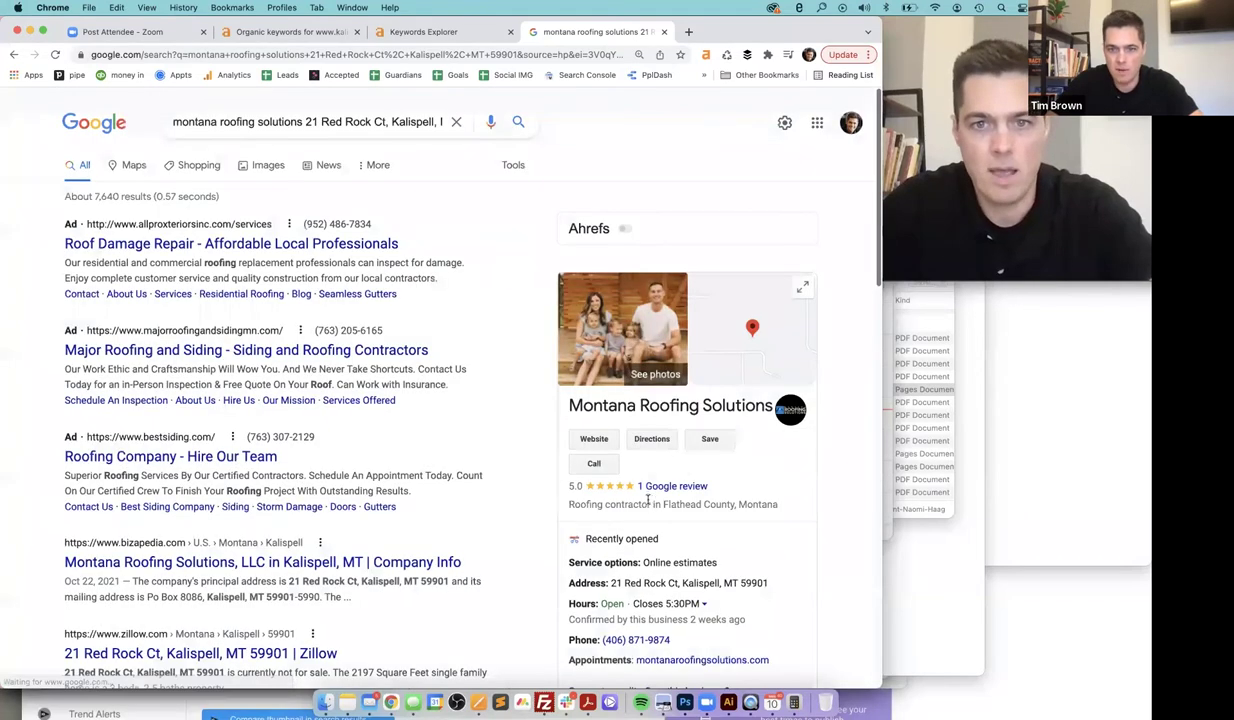
Start another question on the Montana Roofing Solutions profile with the keyword phrase "Kalispell Roofing"
scroll(652, 535, down, 2)
click(652, 545)
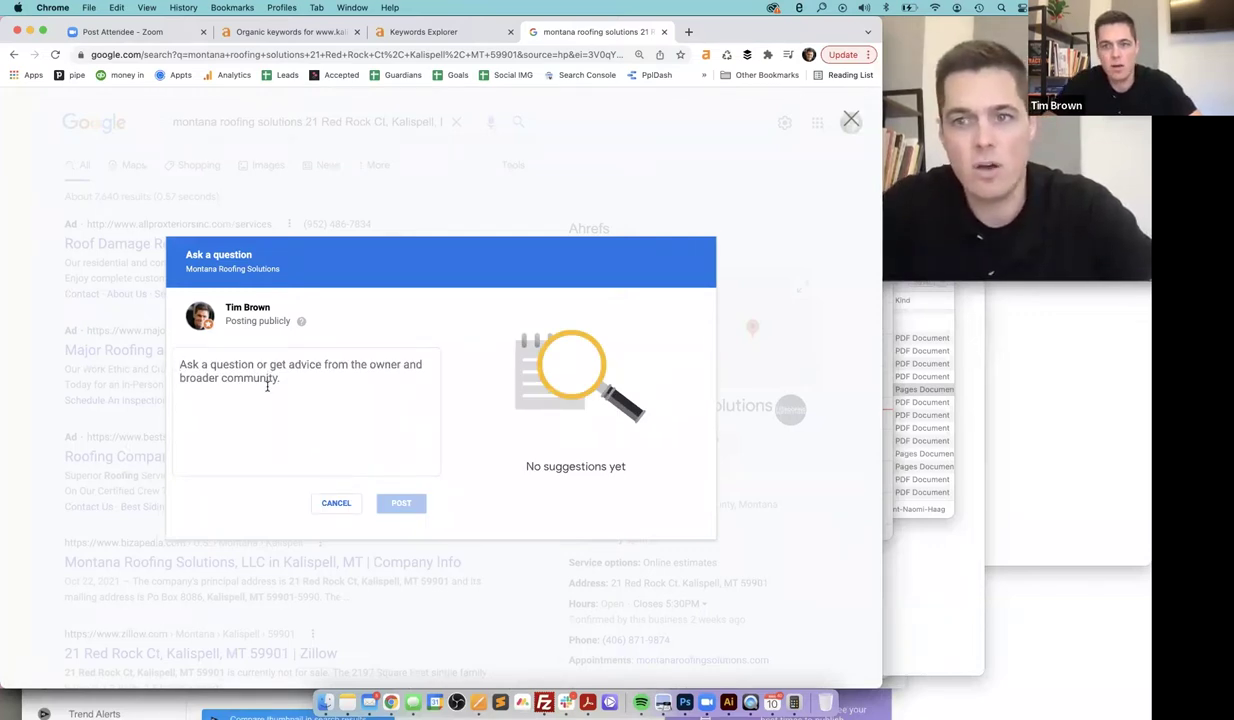
text(I see)
drag(224, 358, 138, 350)
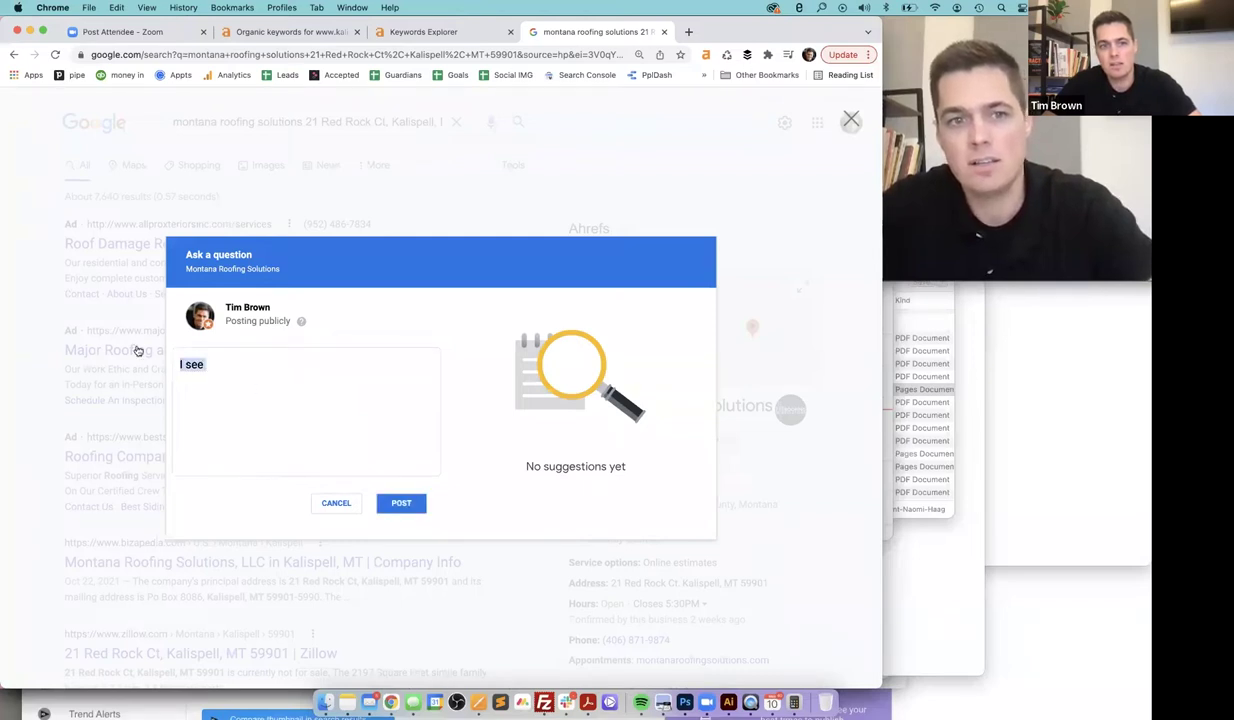
text(Kalispeel)
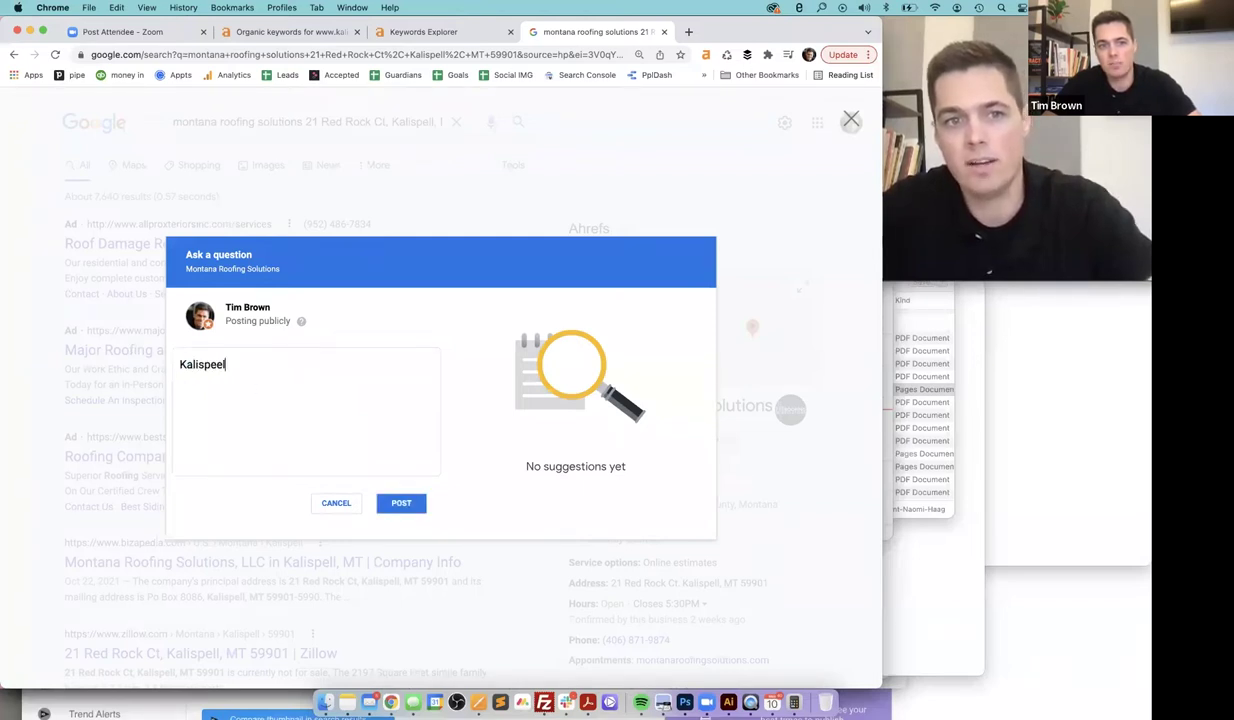
key(BackSpace)
key(BackSpace)
text(ll Roofing)
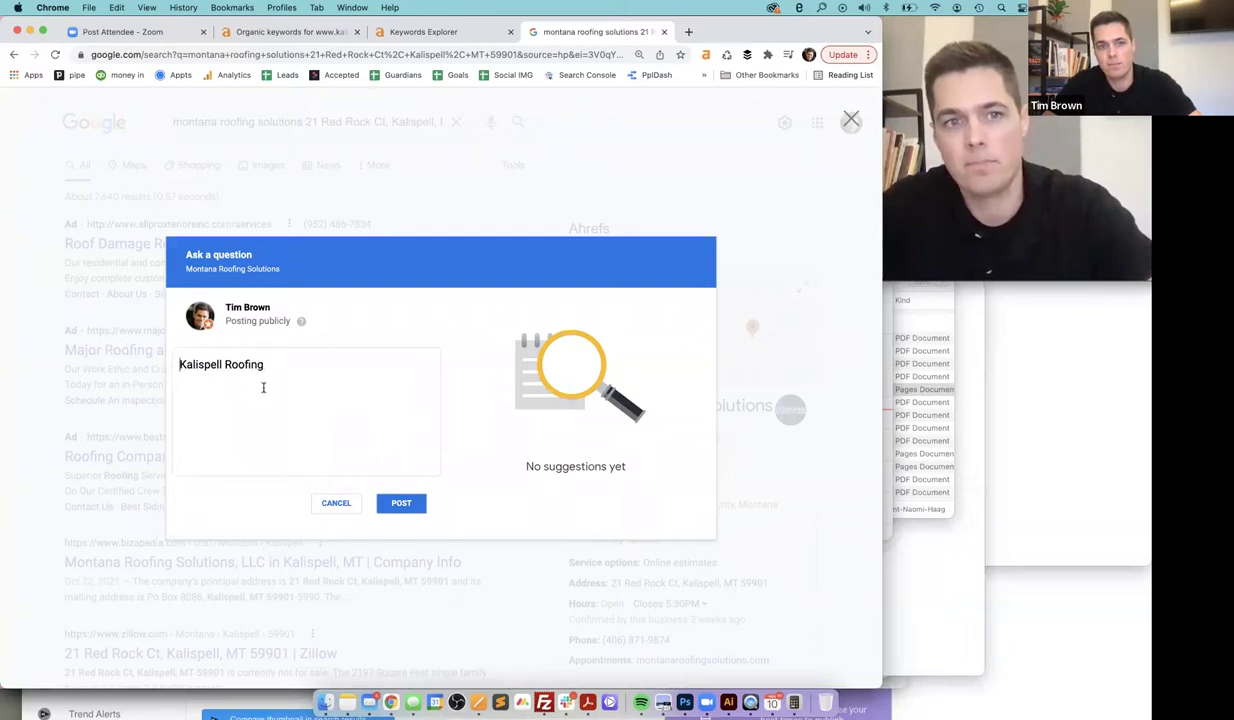
Expand the draft question's wording to "I see you guys are one of the top Kalispell Roofing companies"
text(I see you guys)
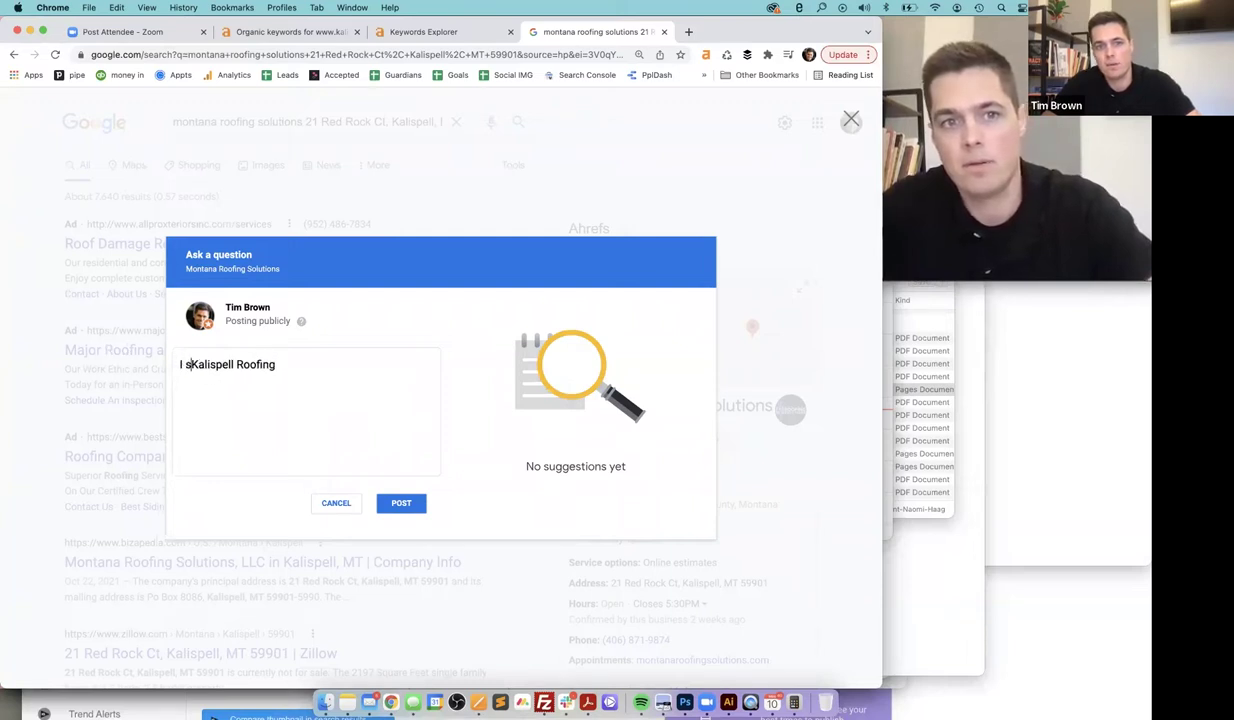
text( are one of the top)
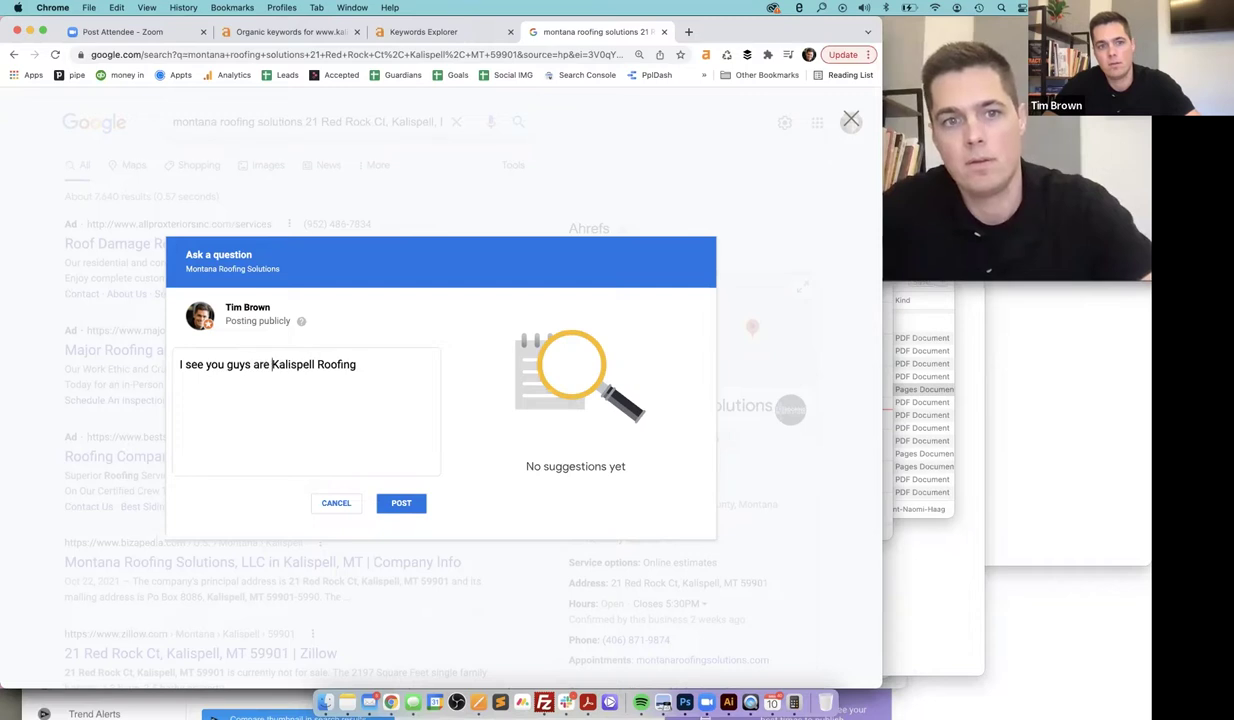
click(434, 362)
text(companies)
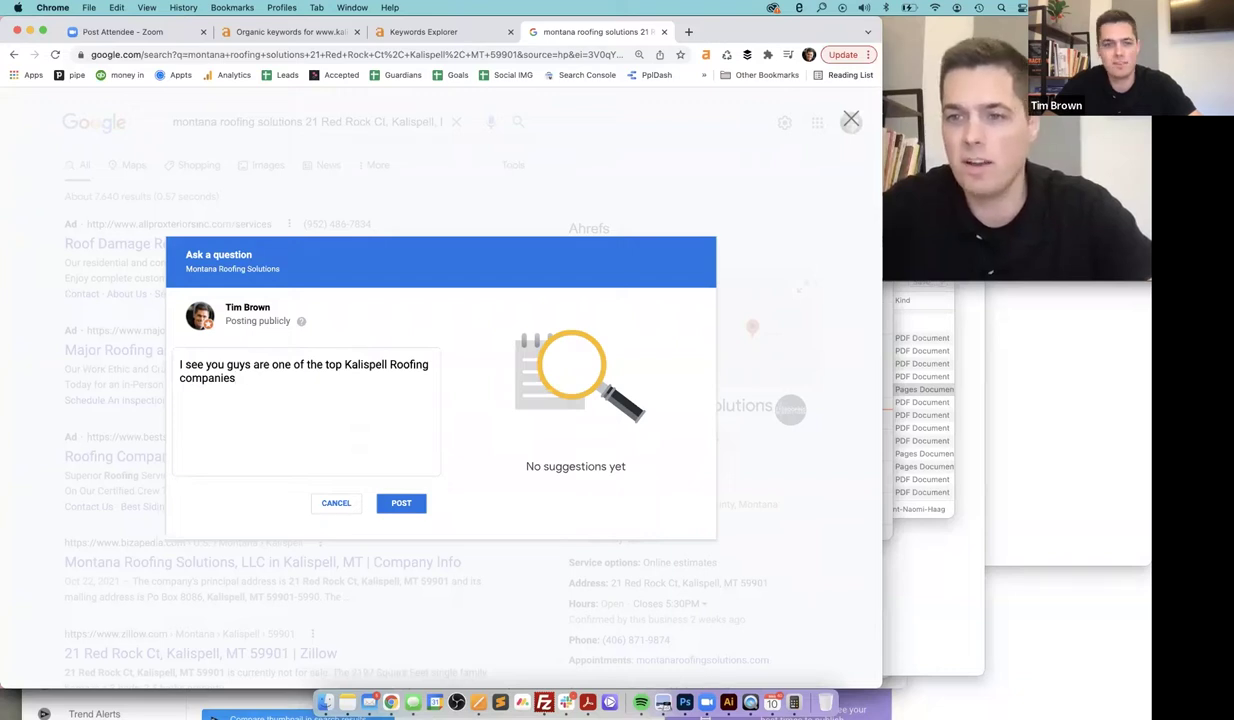
Complete the question with ", do you serve surrounding areas?", post it and close the confirmation
text(, )
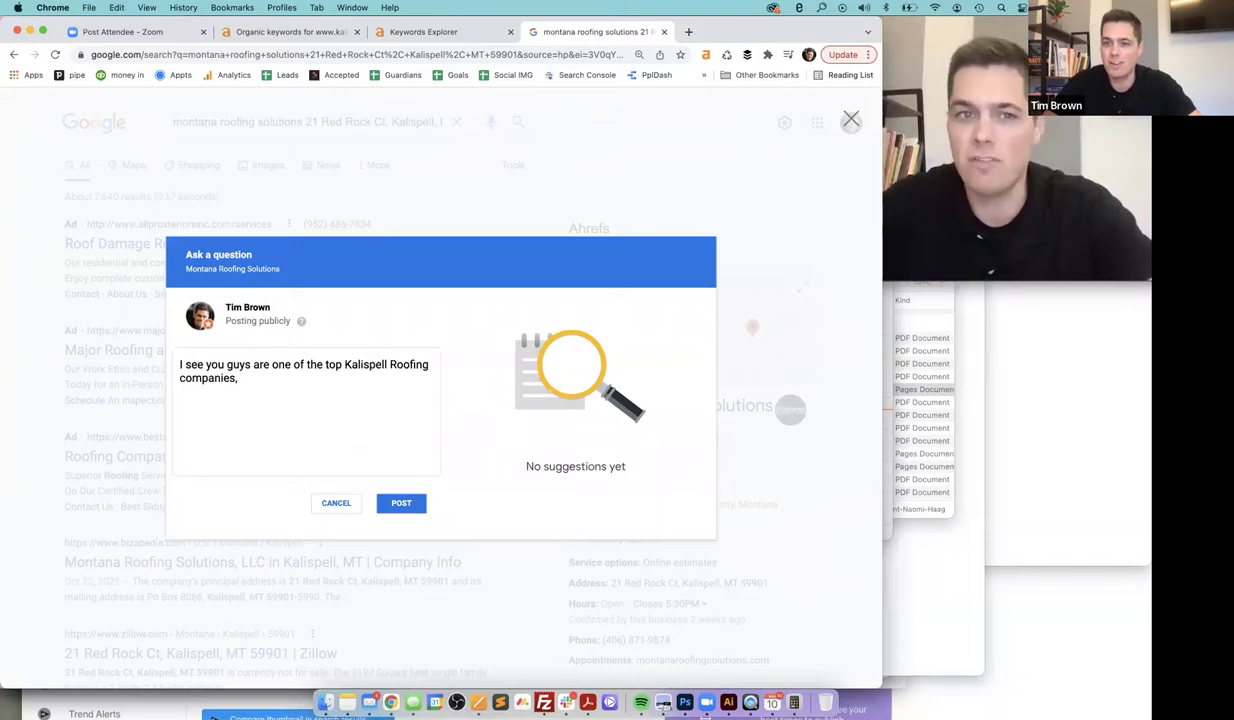
text(do you s)
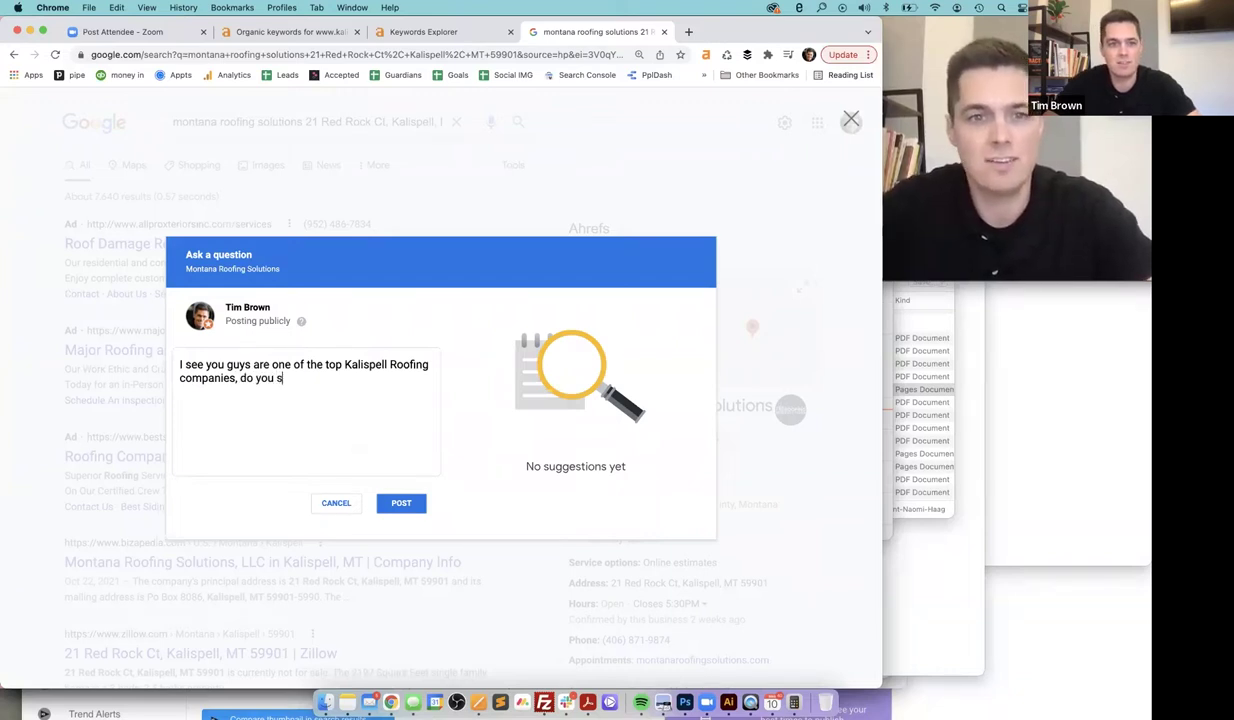
text(erve sur)
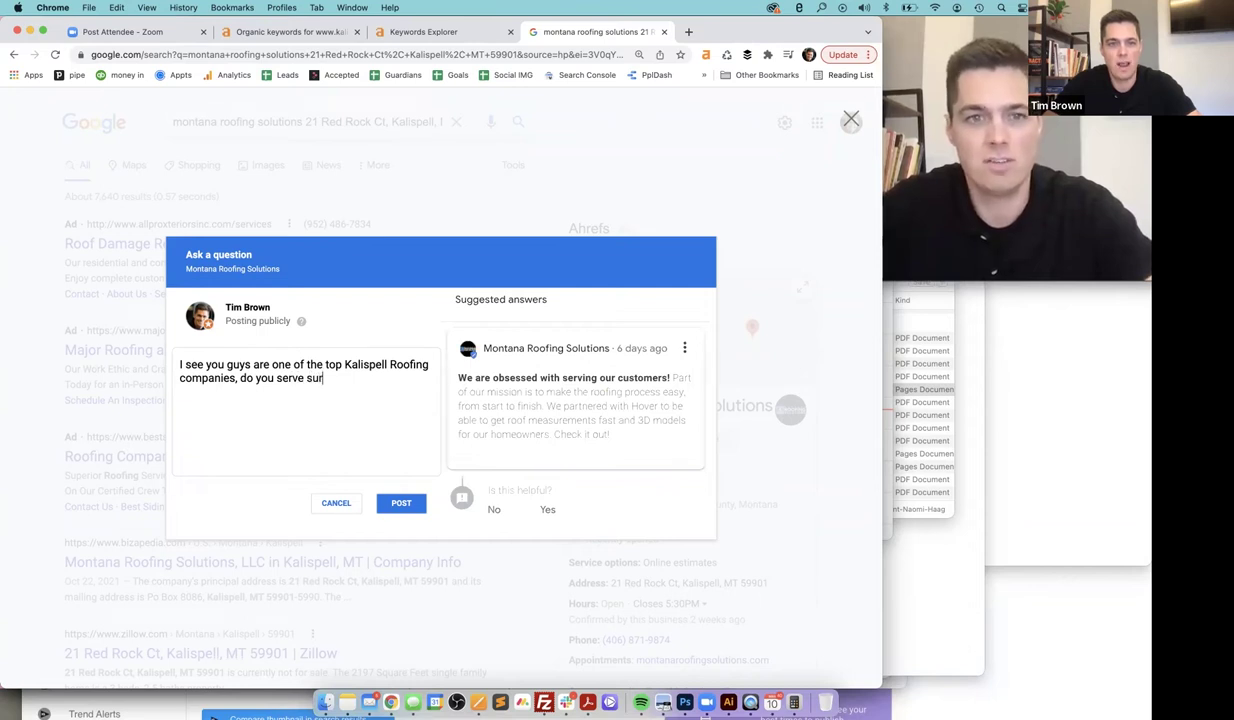
text(rounding areas?)
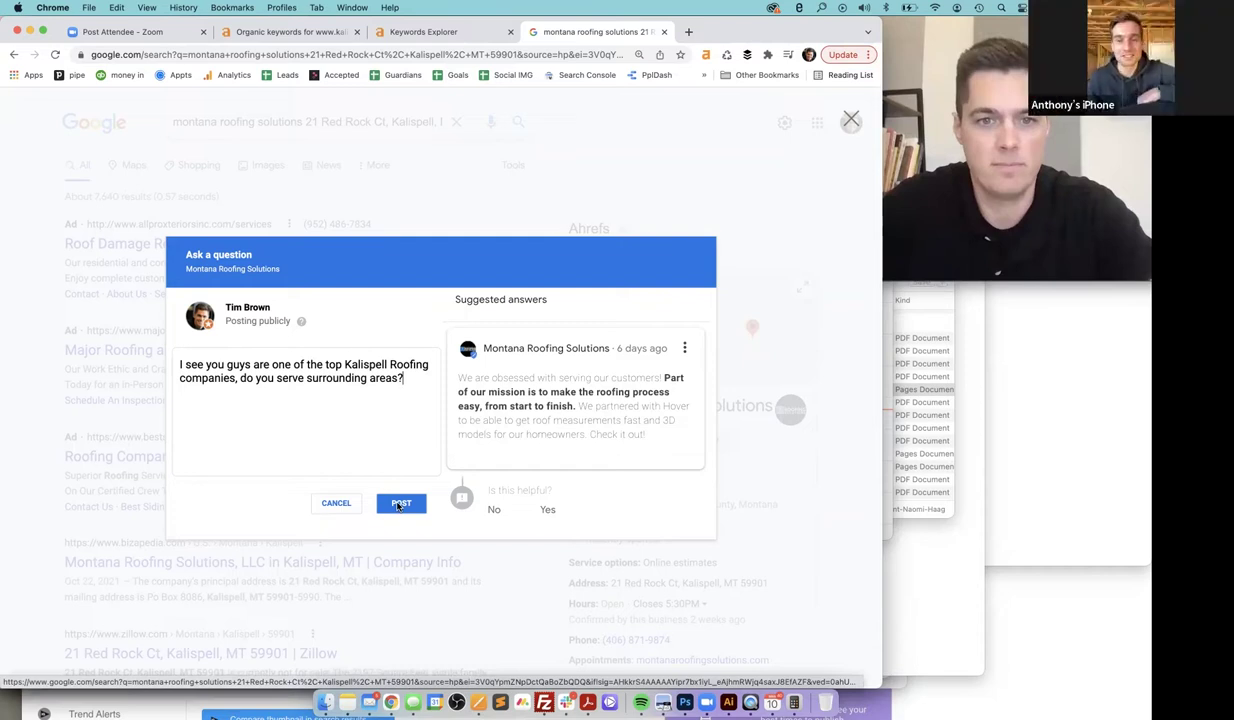
click(398, 505)
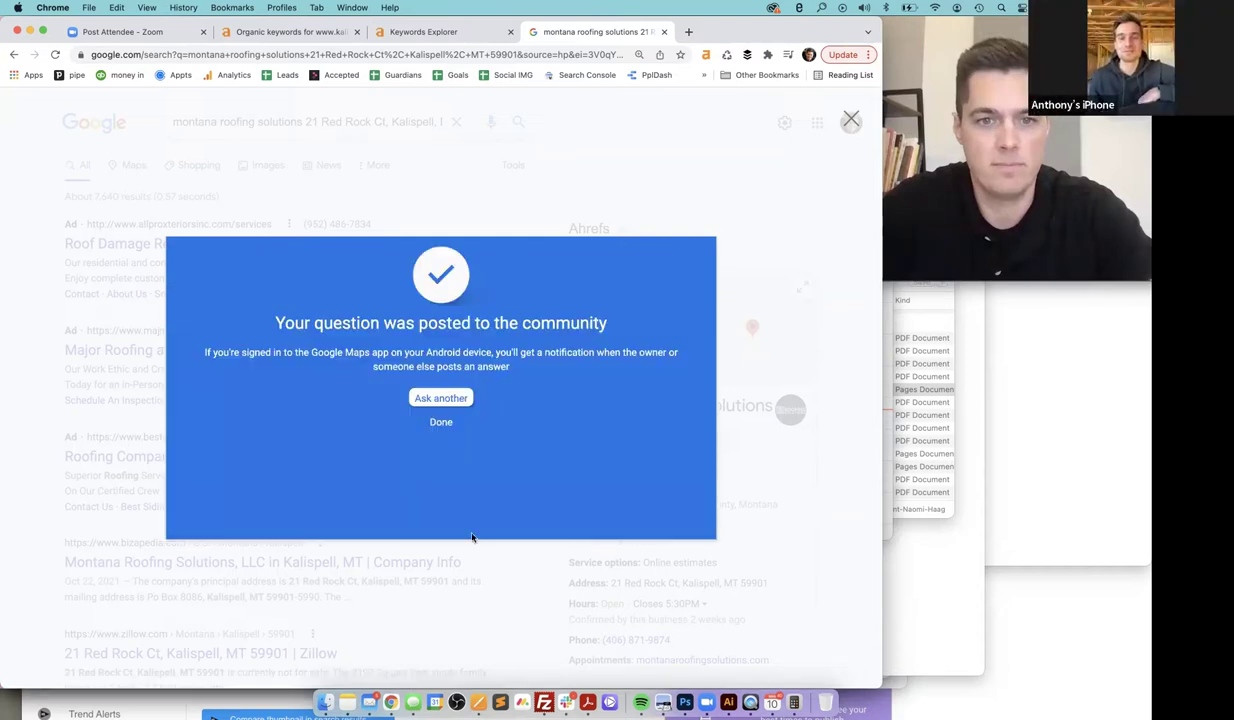
click(438, 420)
Open a blank question form on the Montana Roofing Solutions profile
scroll(625, 490, down, 5)
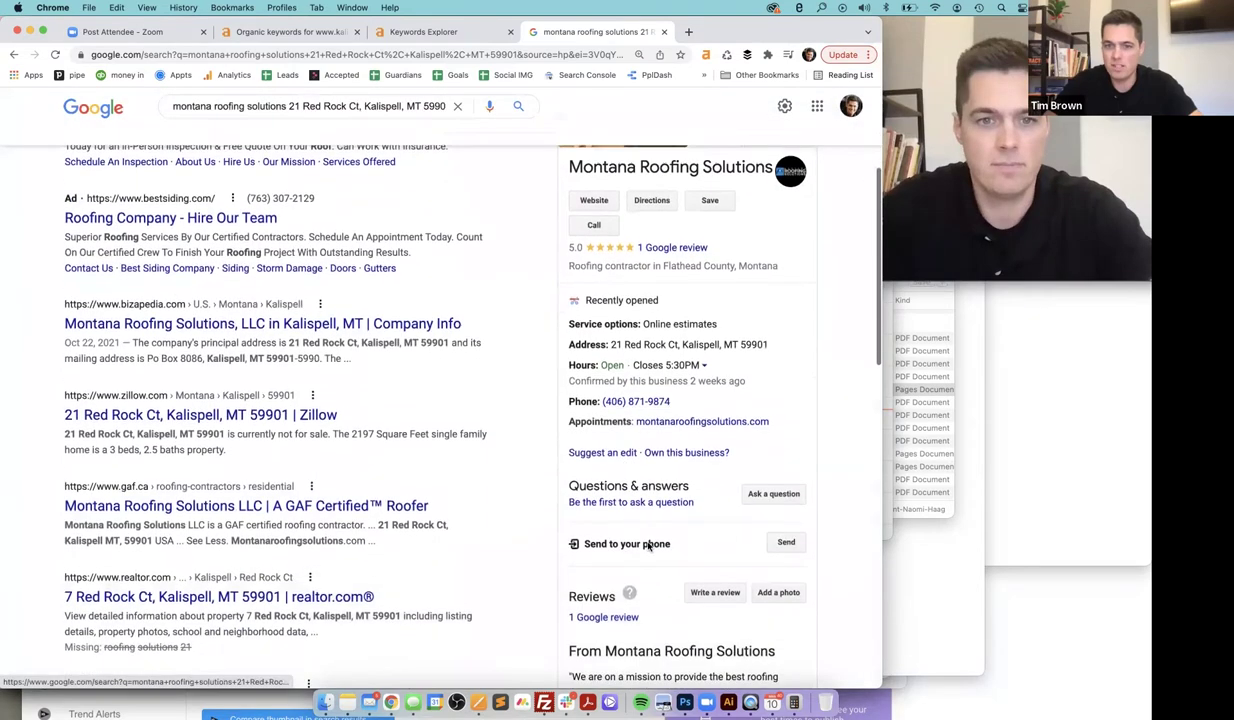
scroll(651, 553, down, 3)
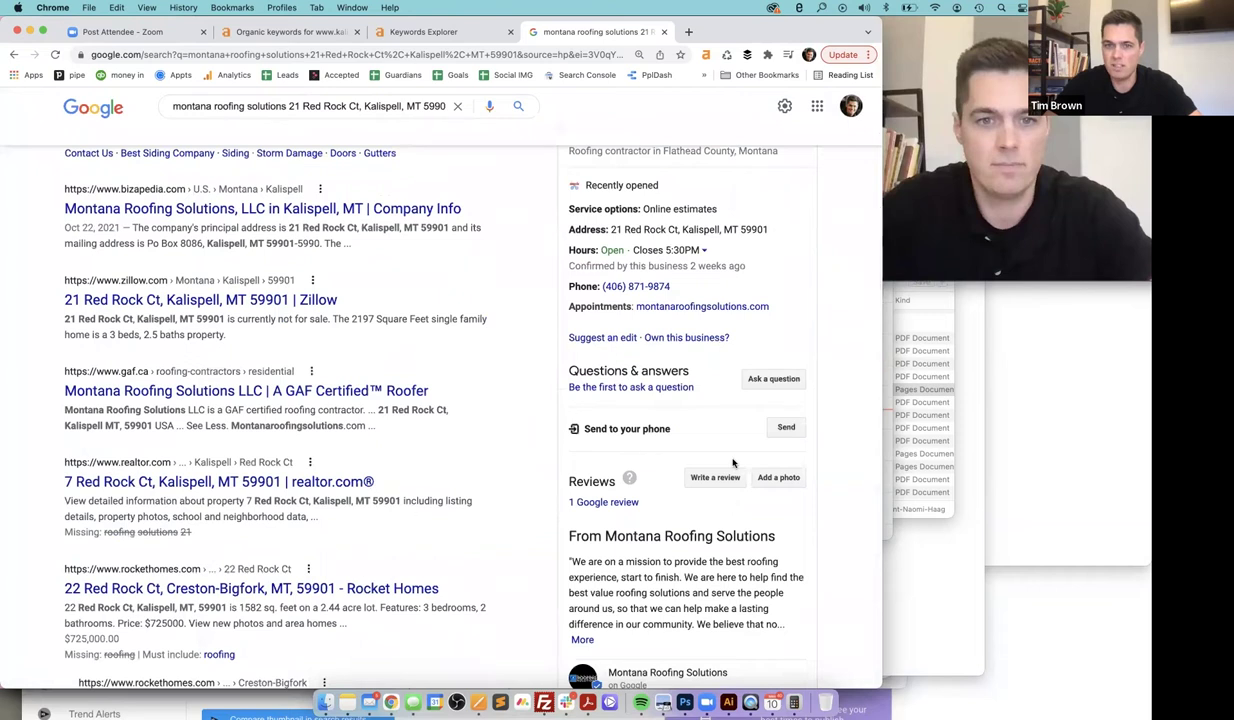
scroll(733, 450, up, 2)
click(630, 433)
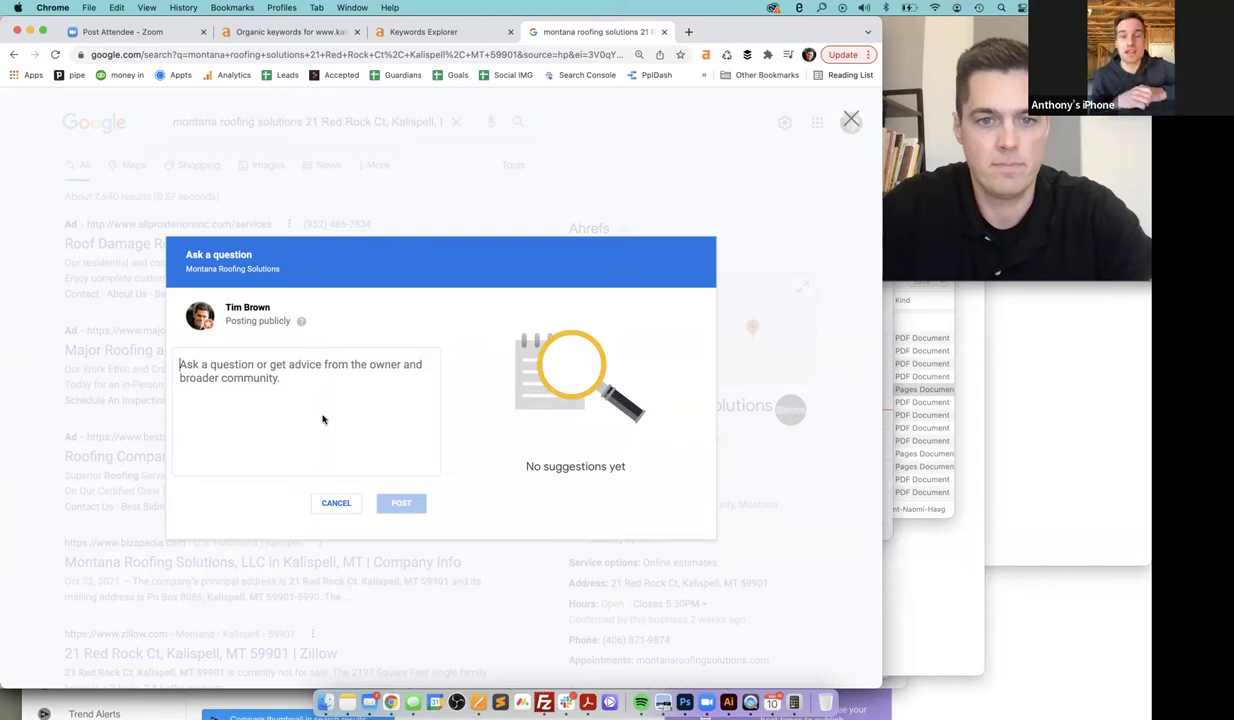
Draft the question "Do you help educate customers during the process?"
text(How)
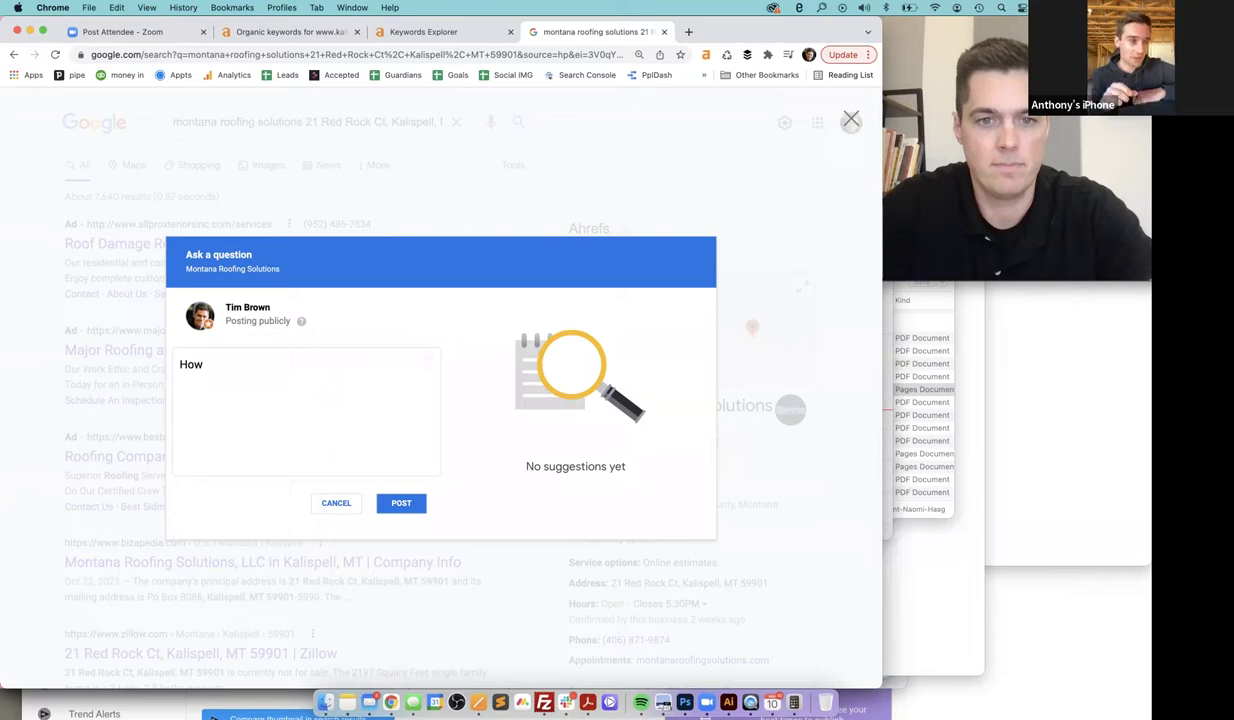
key(super+a)
text(Do you guy)
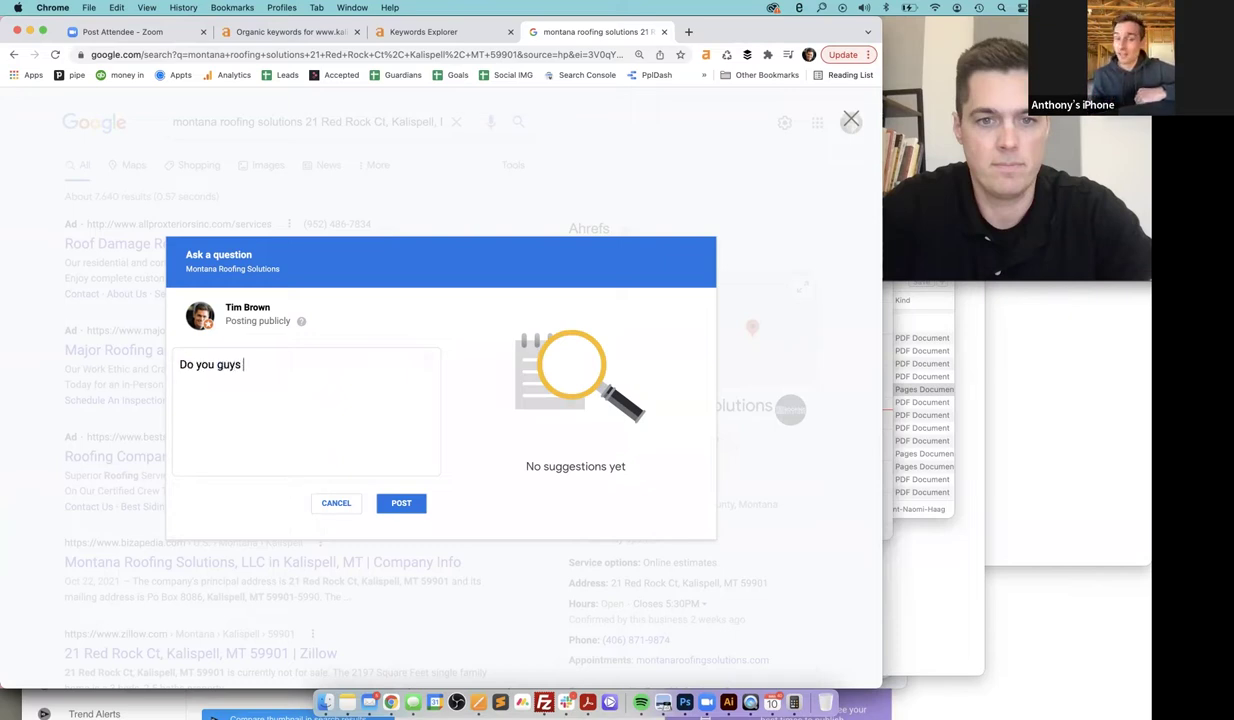
key(BackSpace)
key(BackSpace)
key(BackSpace)
text(help)
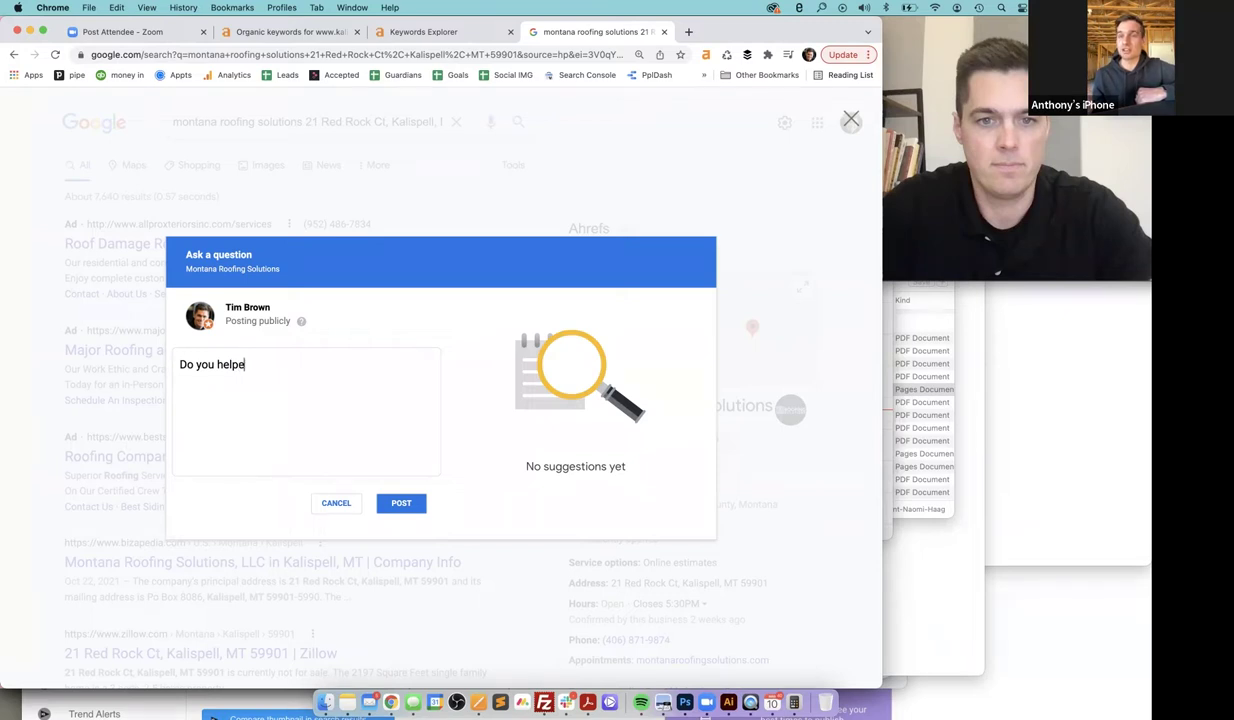
text( customers)
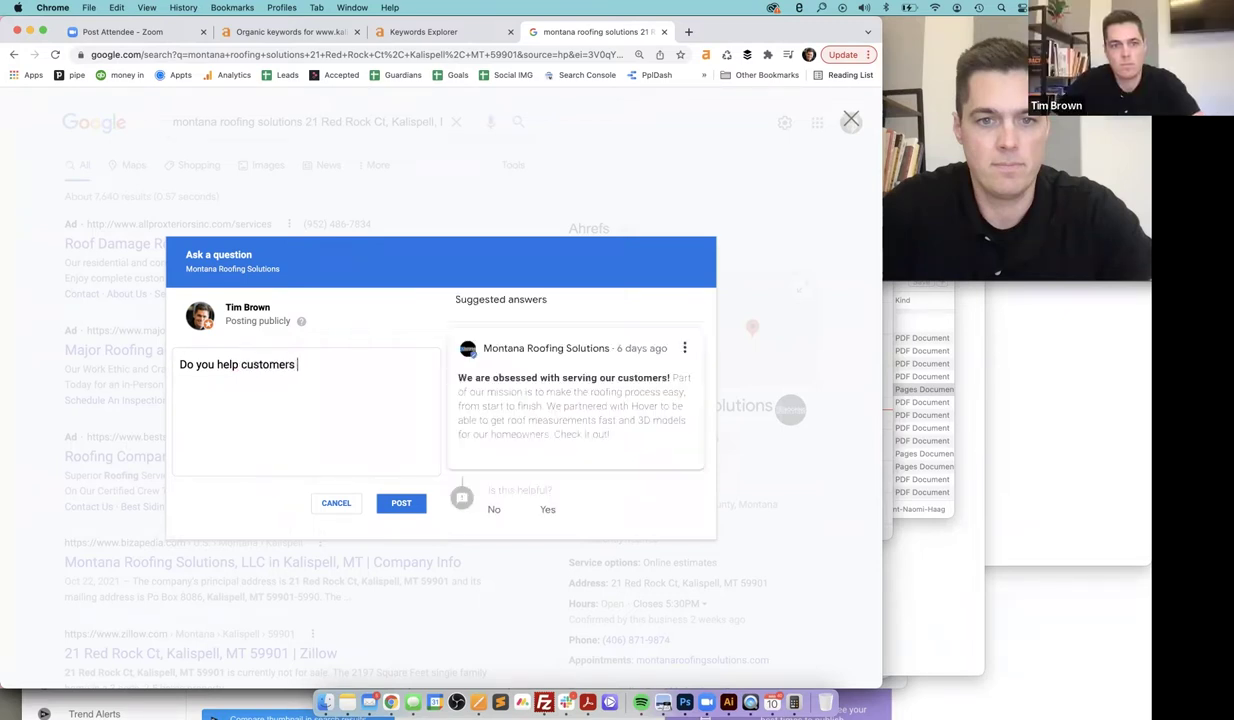
key(BackSpace)
key(shift+alt+Left)
text(educate customers)
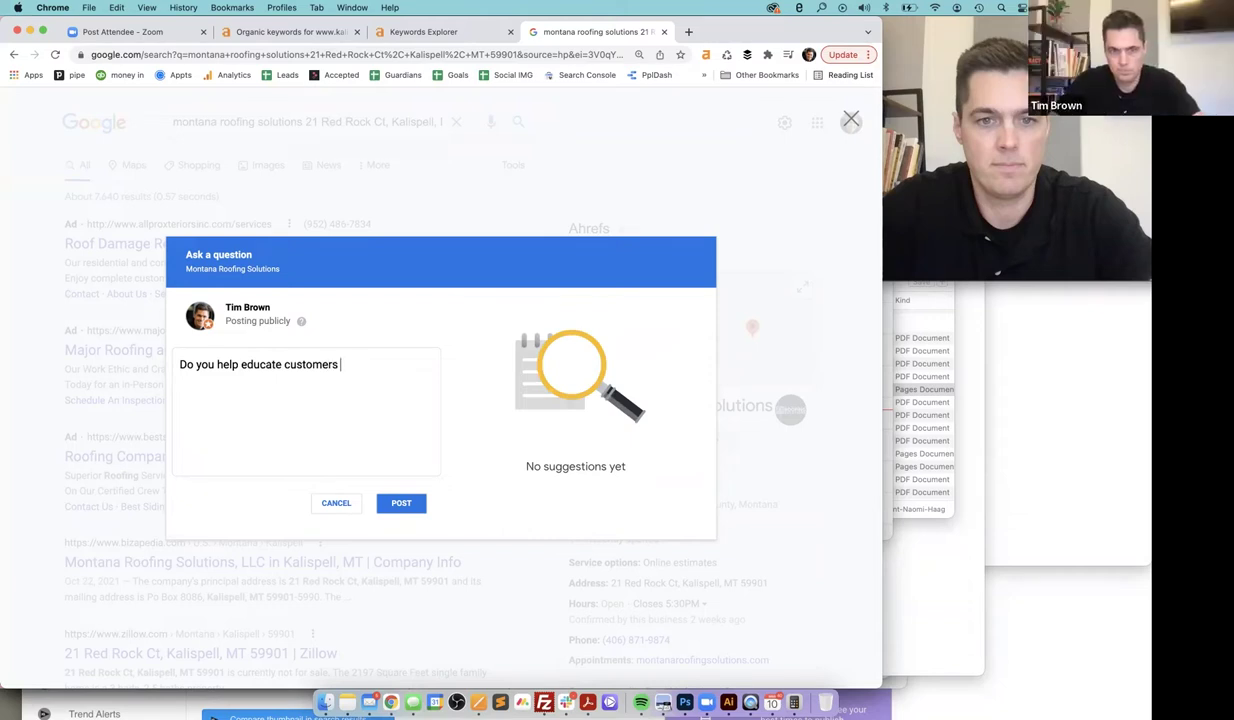
text( during the )
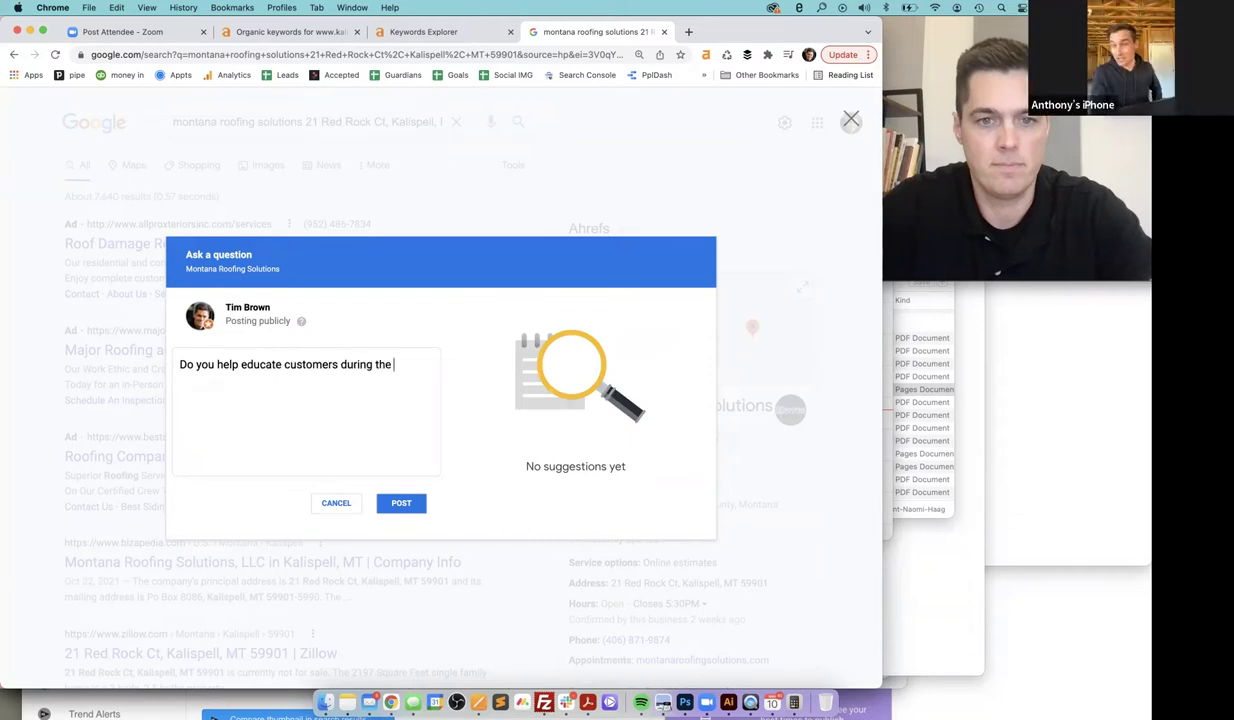
text(process?)
Replace the draft with "What are some things that set your roofing company apart from competitors?" and post the question
key(super+a)
text(What are somet)
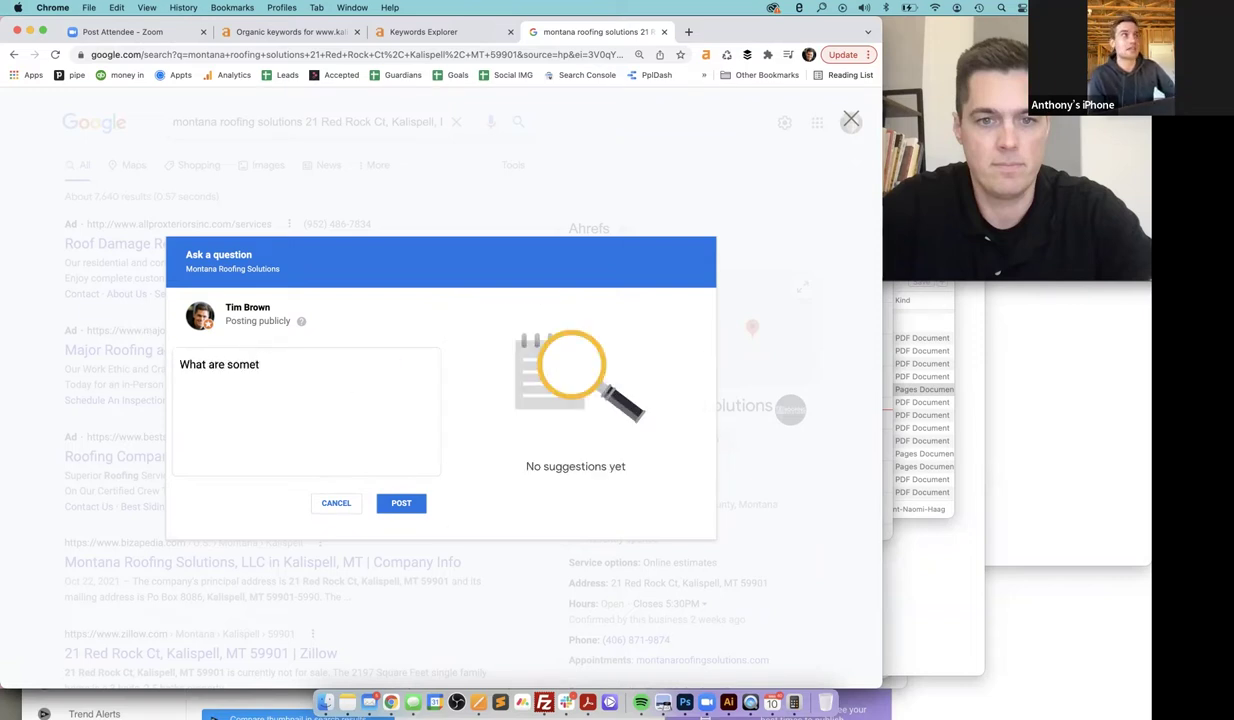
key(BackSpace)
text(things that)
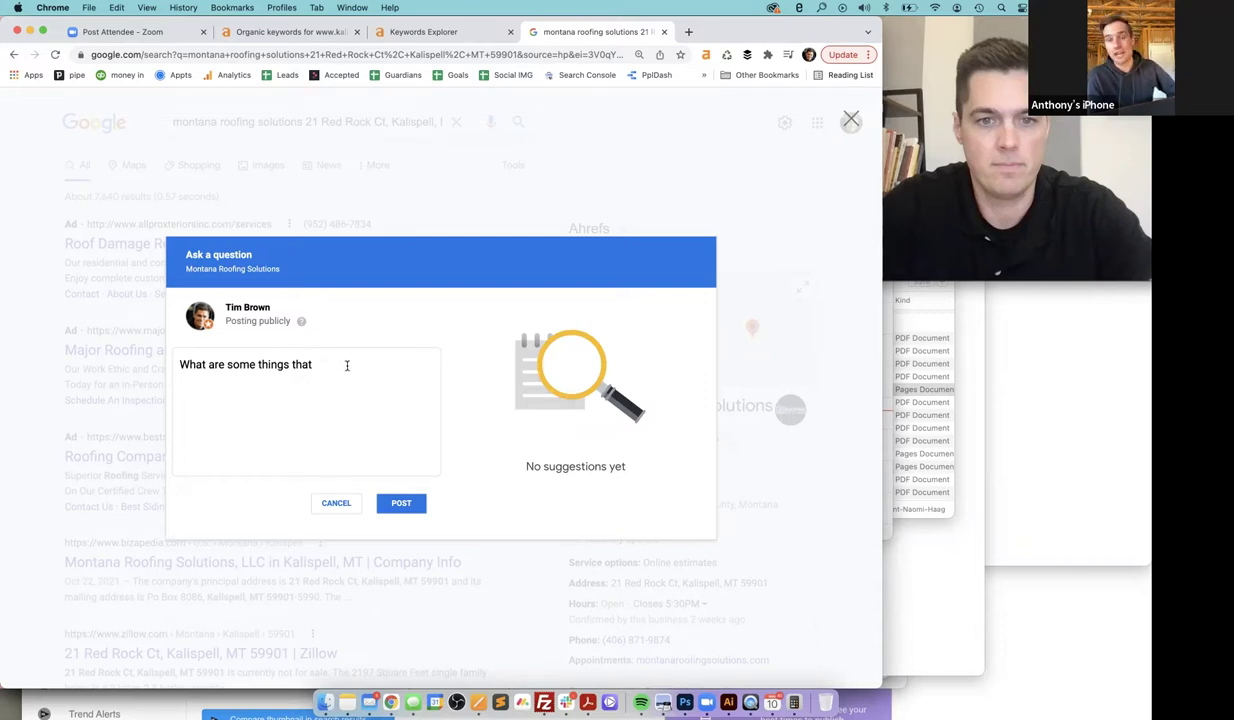
key(super+a)
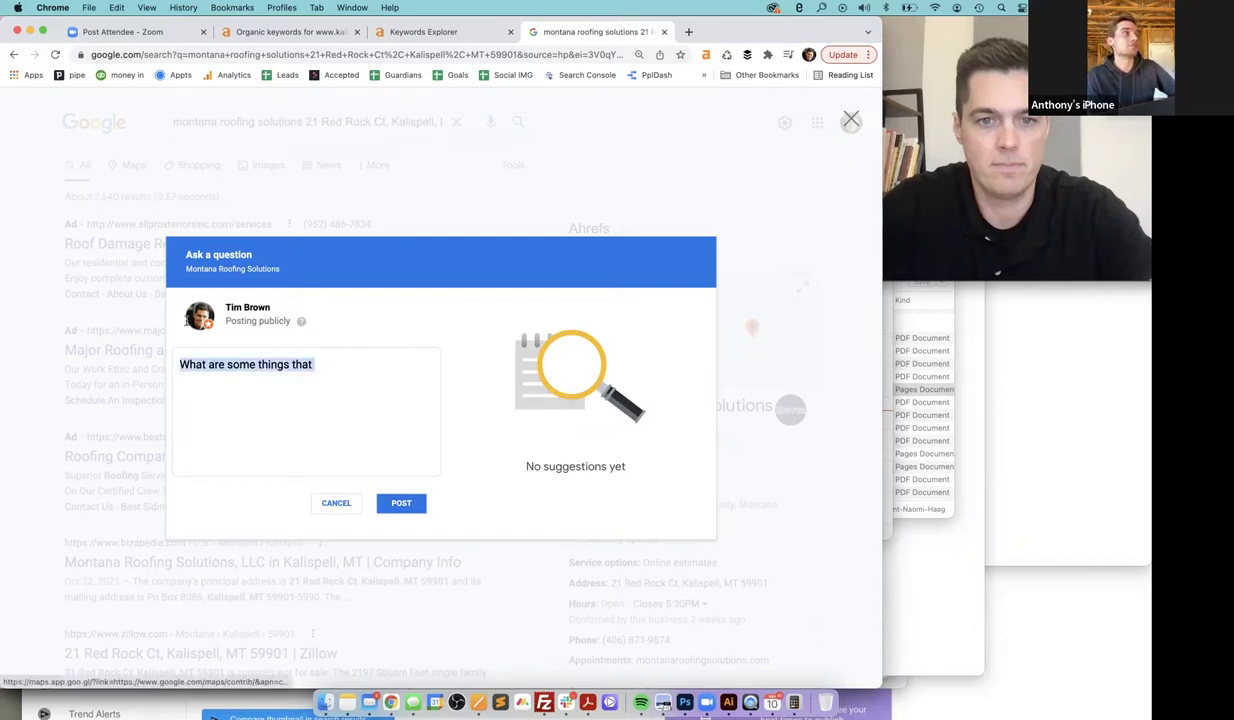
click(350, 362)
text(set you)
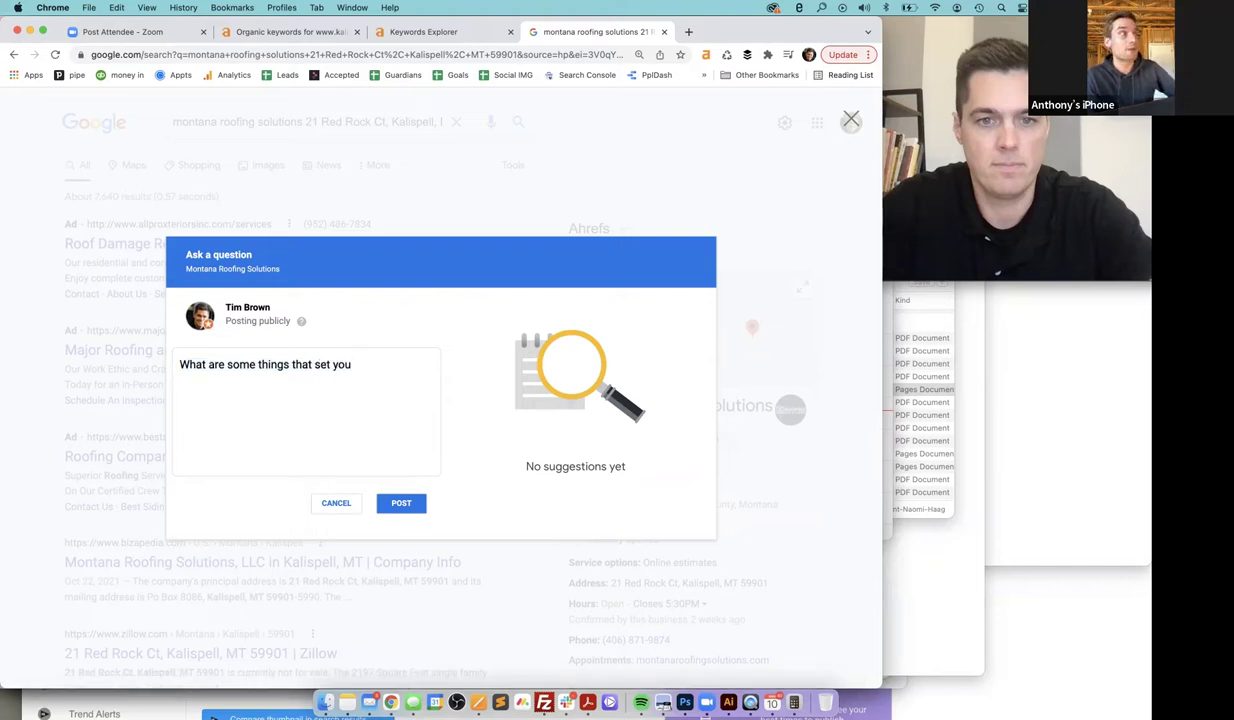
text(r roofing compan)
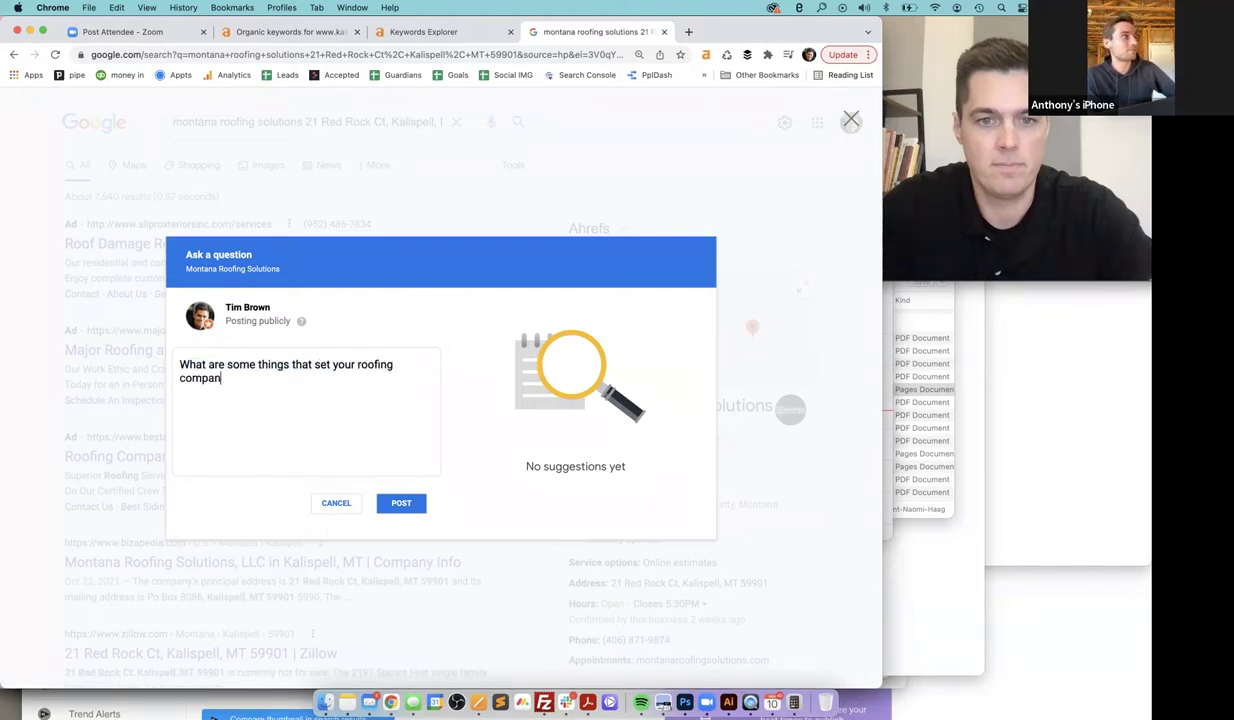
text(y apart )
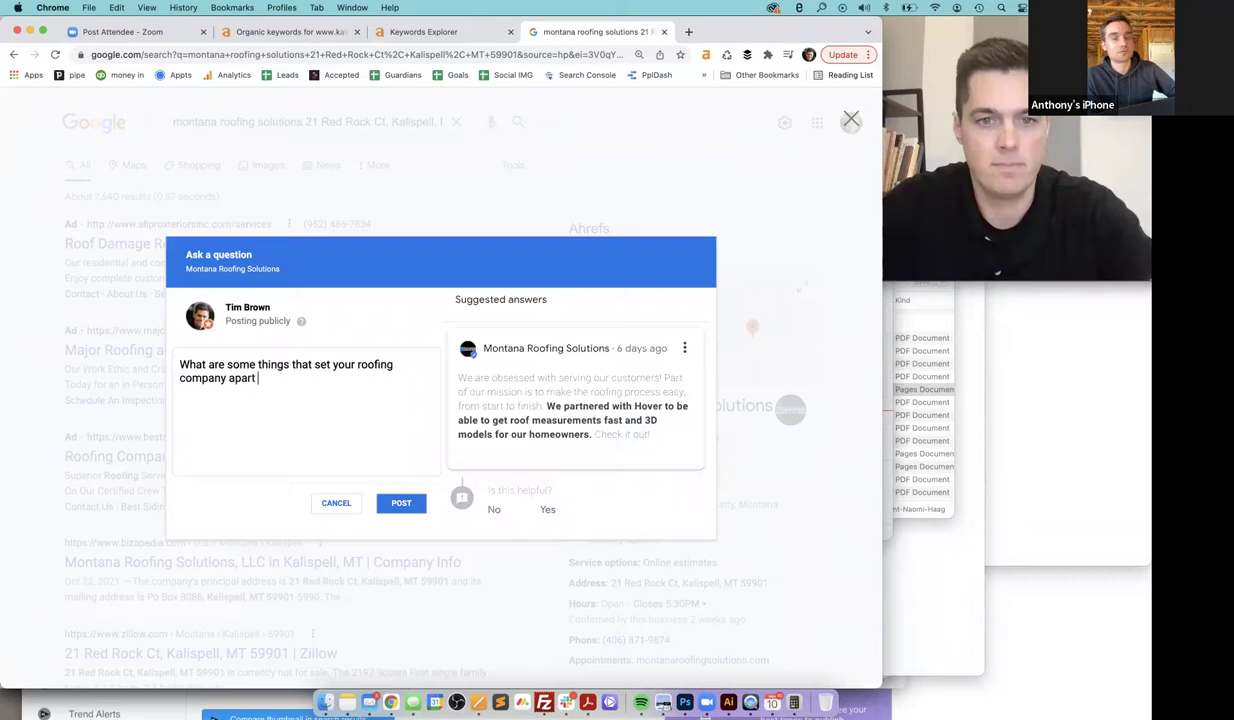
text(from competitors?)
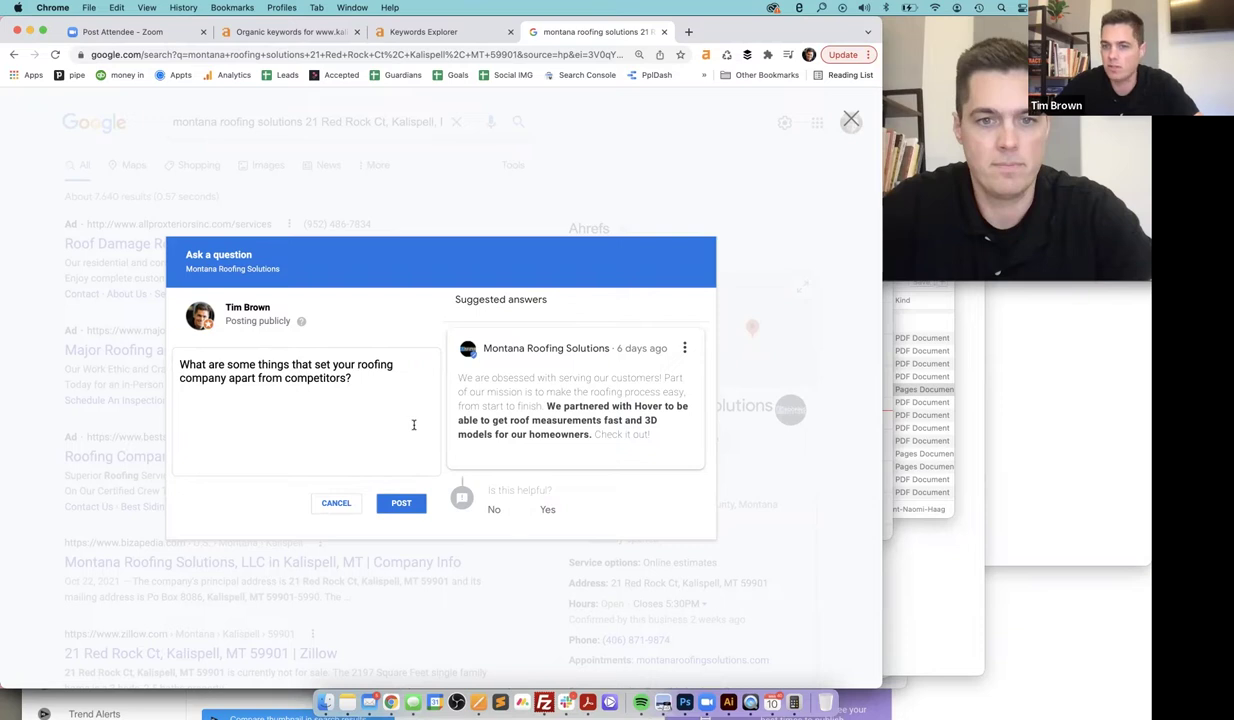
click(403, 504)
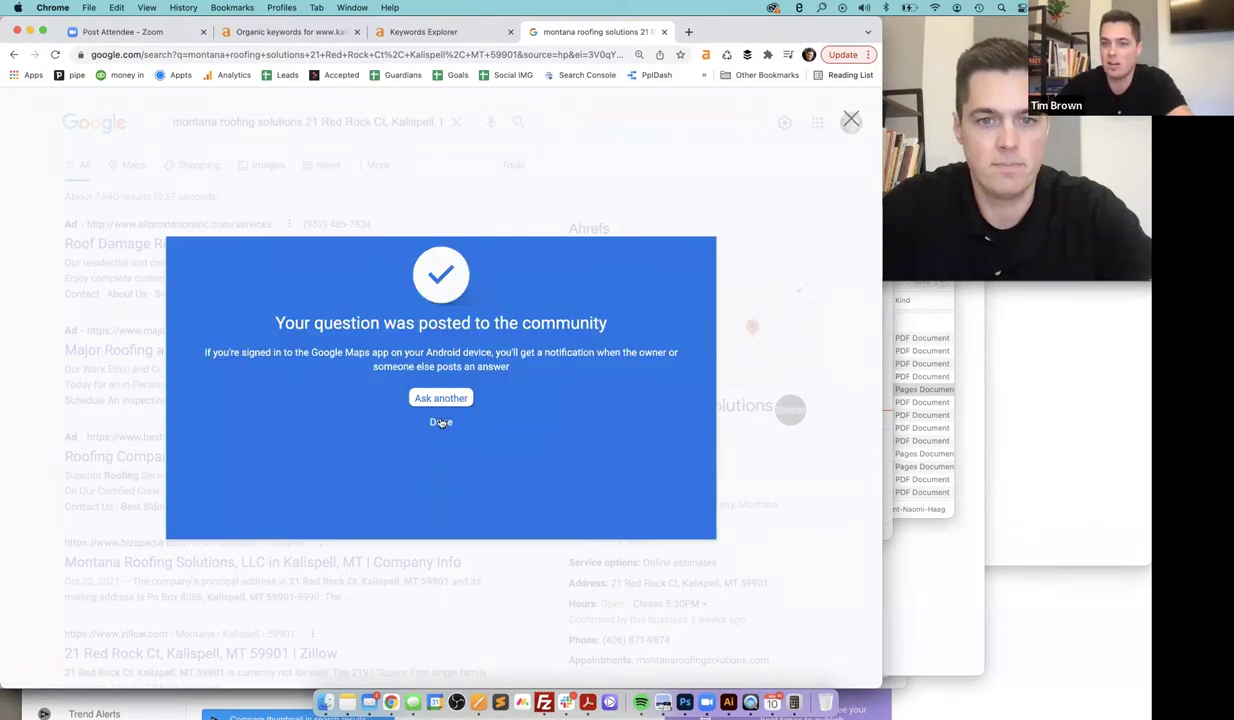
Open the Google reviews of Montana Roofing Solutions and start a new review
scroll(636, 504, down, 5)
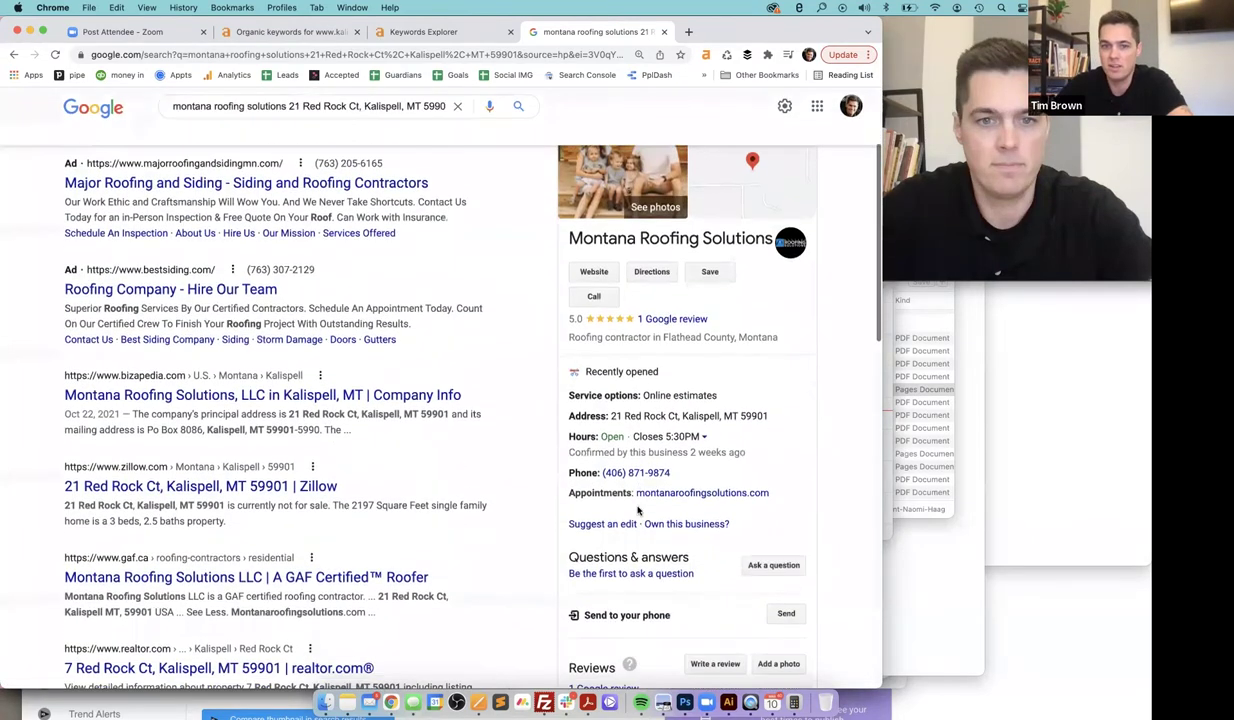
scroll(637, 497, down, 2)
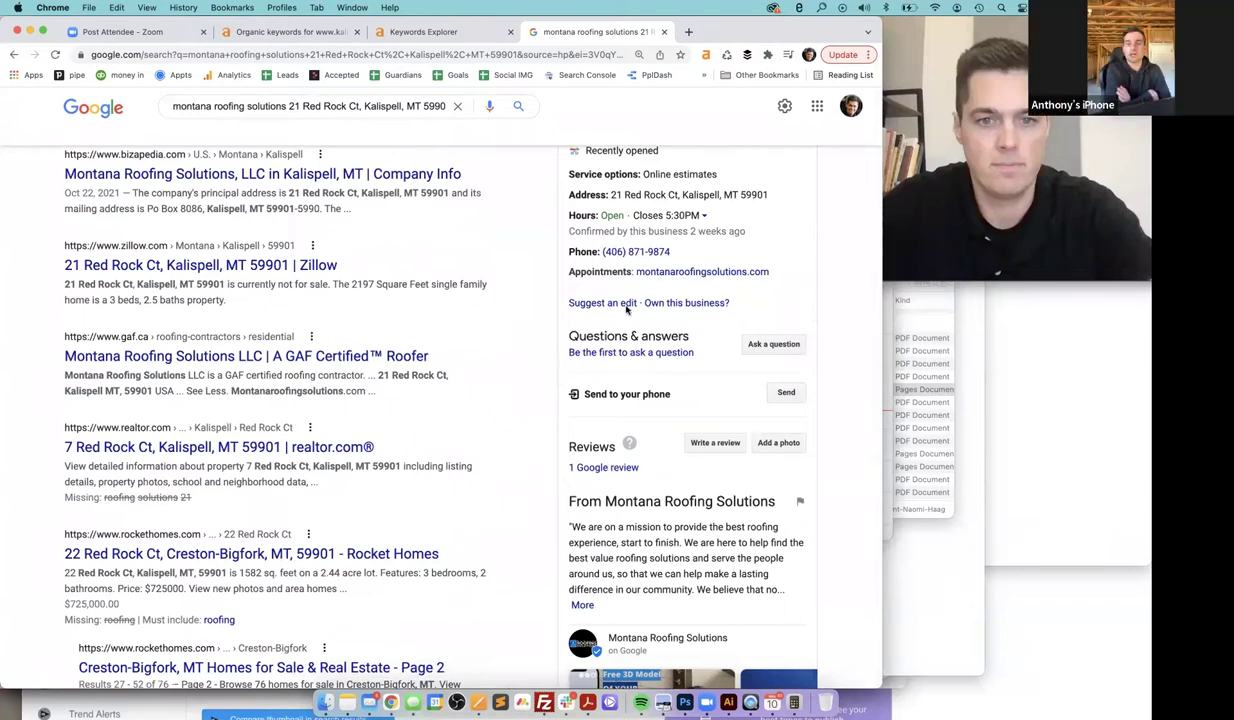
scroll(632, 397, down, 4)
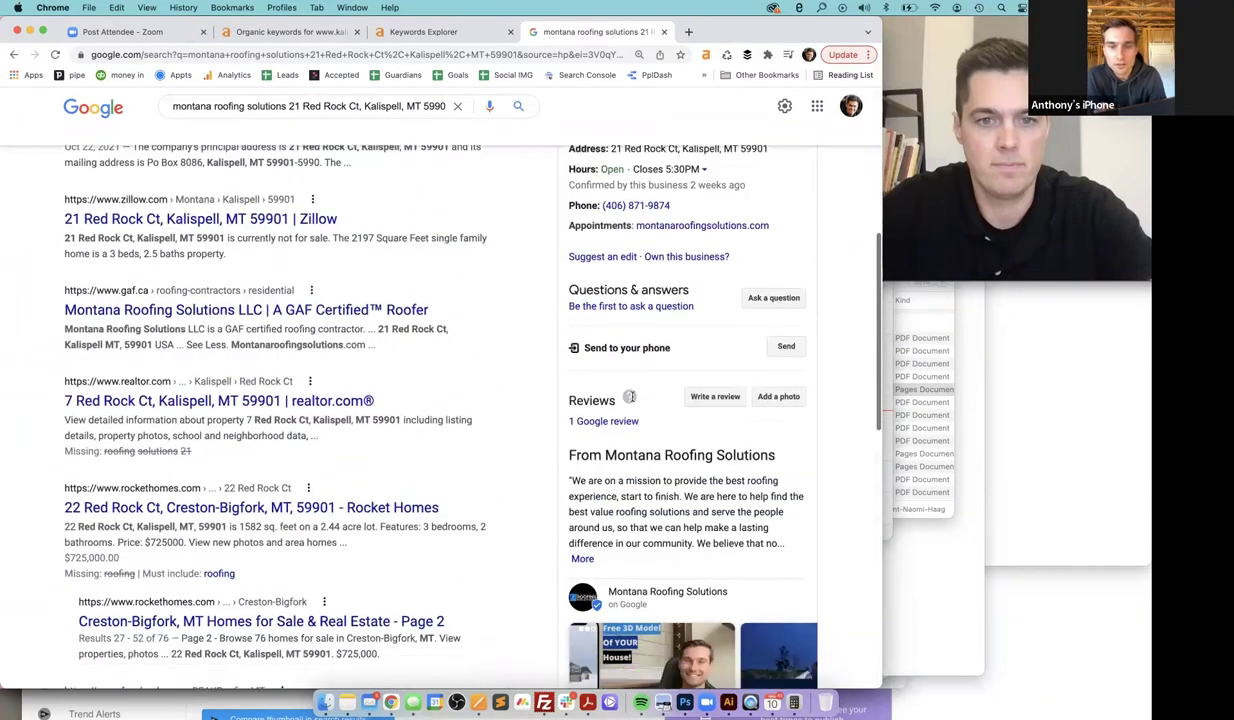
scroll(638, 370, up, 8)
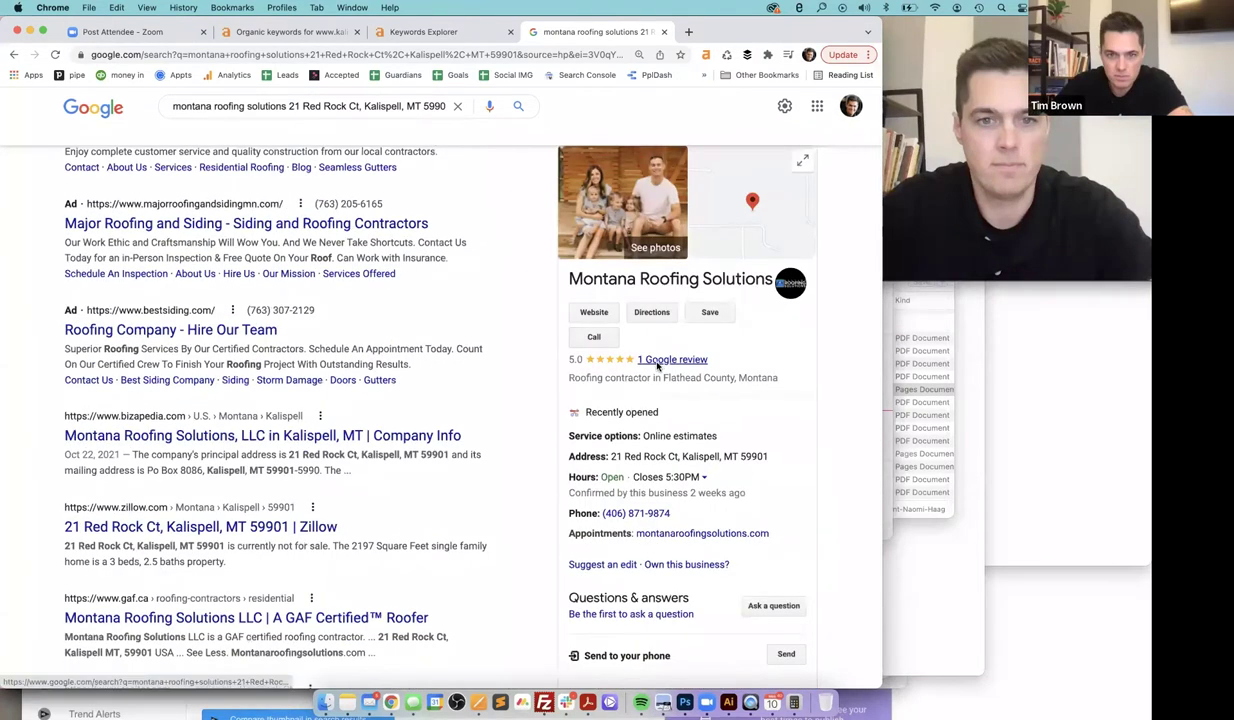
click(655, 362)
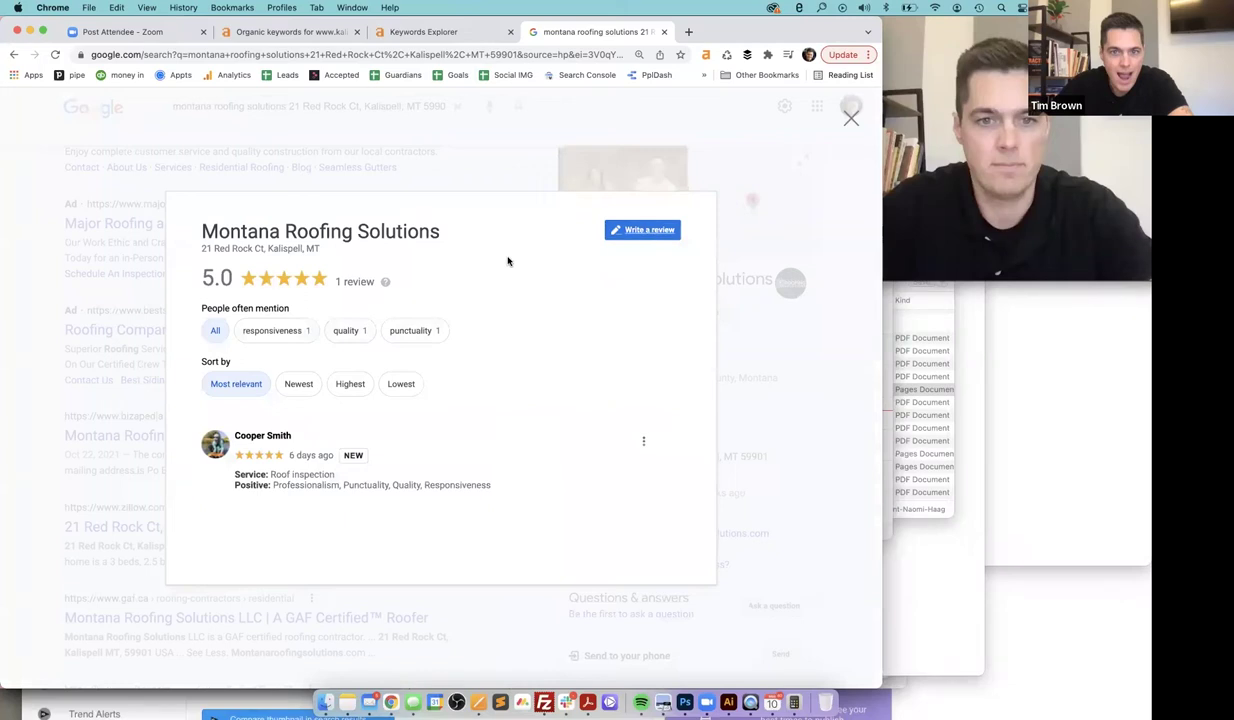
click(642, 230)
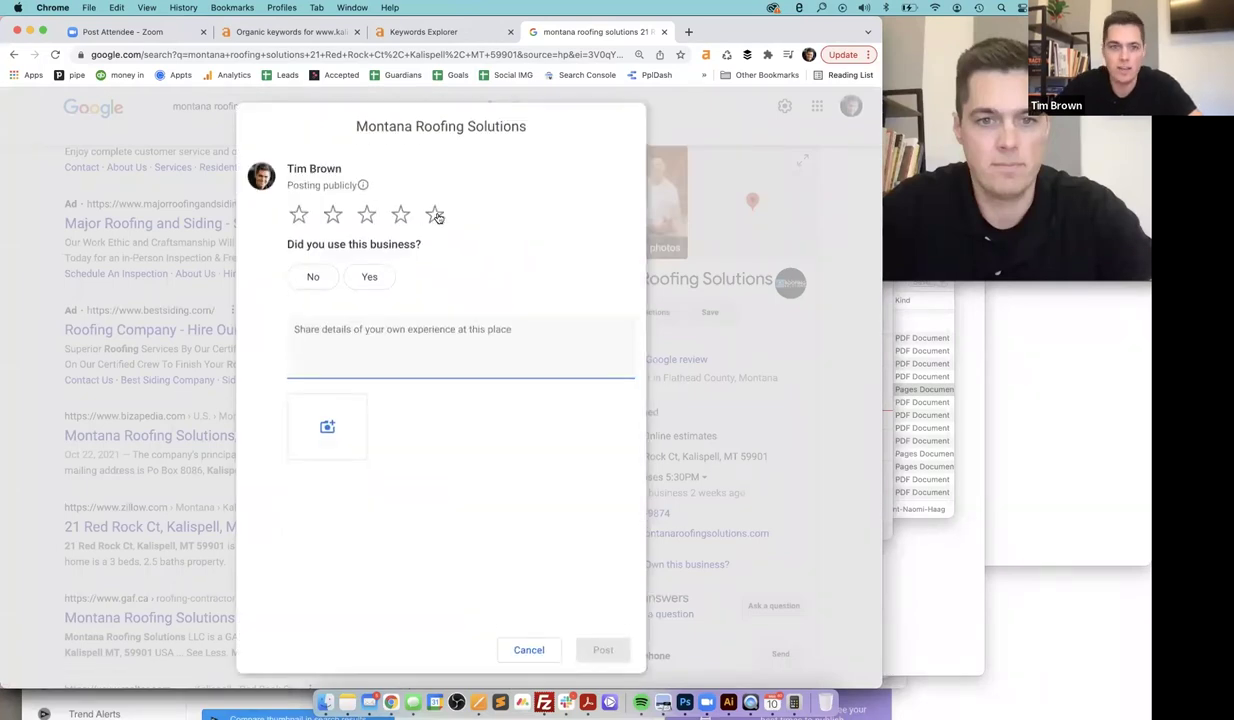
Rate the business five stars, mark Professional, Responsive and Good quality, and enter the review text "Love working with this company."
click(434, 214)
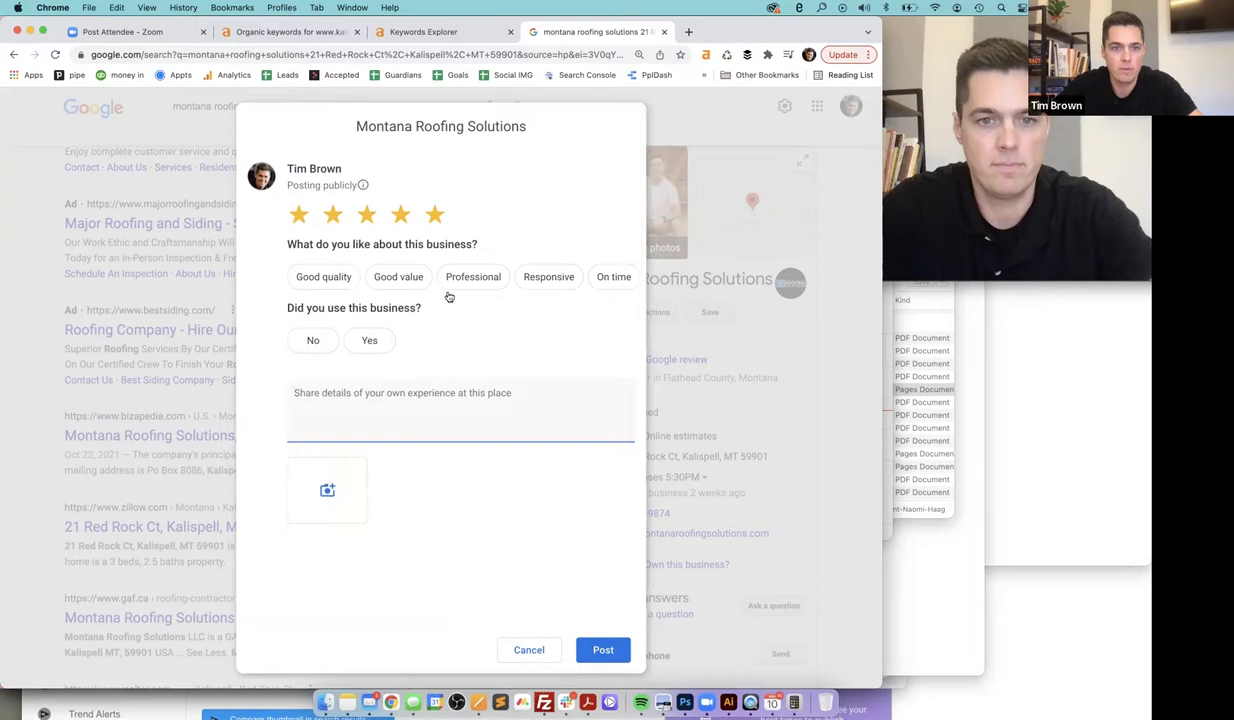
click(473, 277)
click(549, 277)
click(323, 277)
click(359, 392)
text(Love working with this company.)
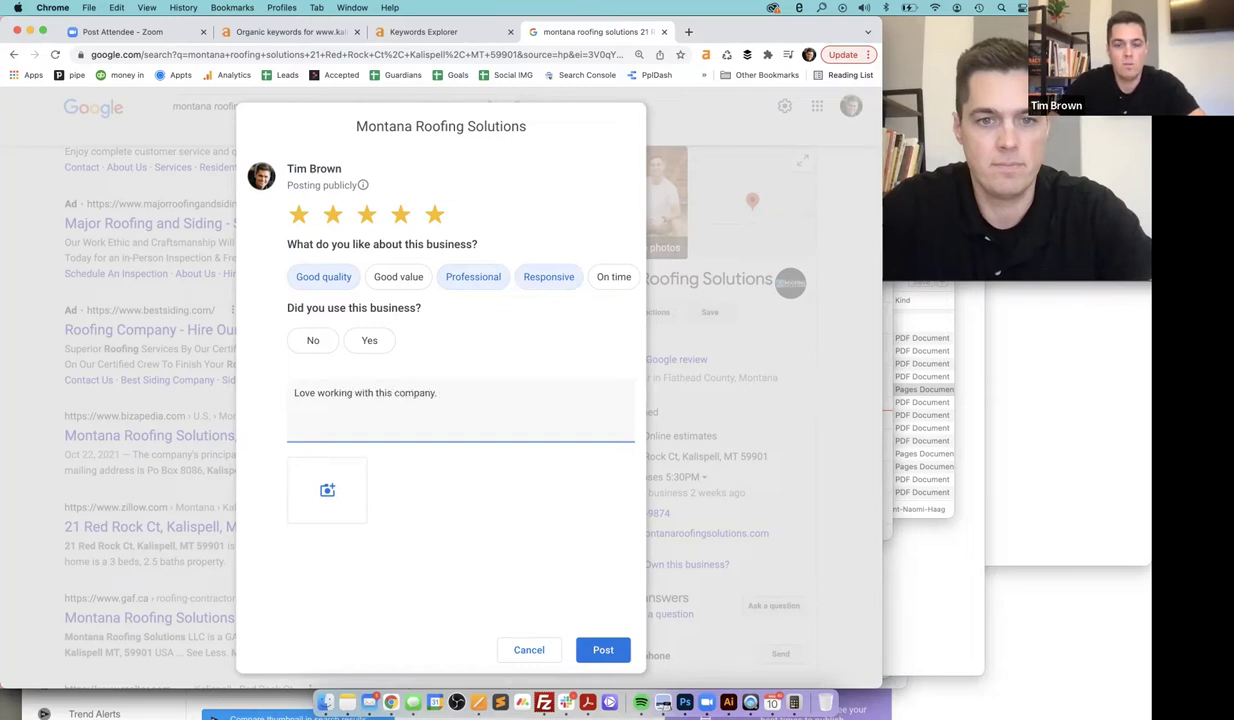
Answer Yes to having used the business and select roof inspection, repair and installation, storm / wind damage roof repair, skylight repair and gutter installation
click(381, 339)
scroll(480, 450, down, 2)
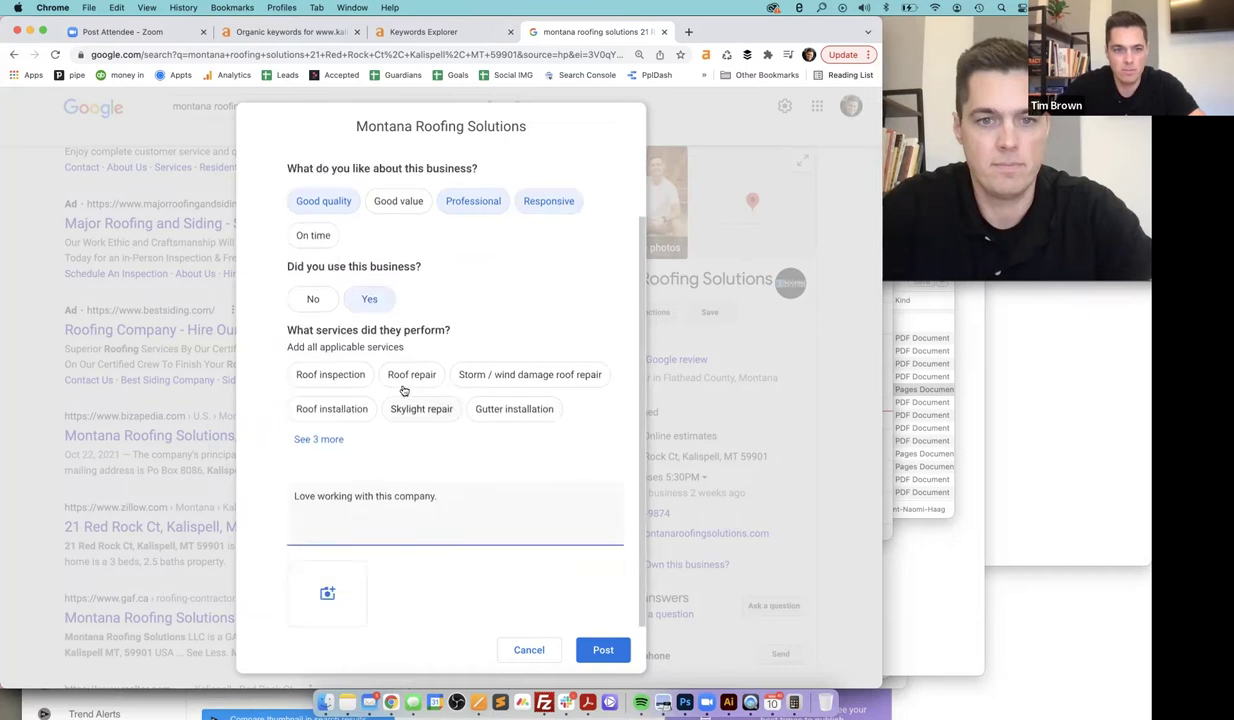
click(419, 380)
click(490, 372)
click(330, 374)
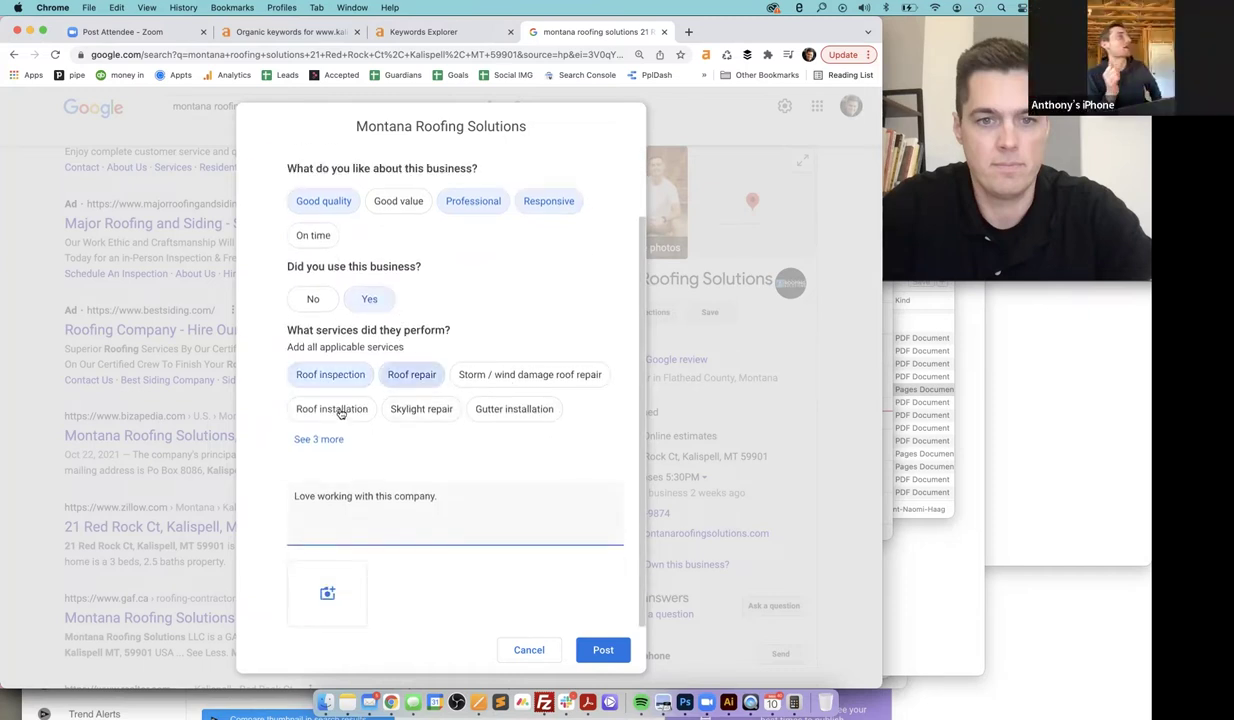
click(345, 408)
click(426, 410)
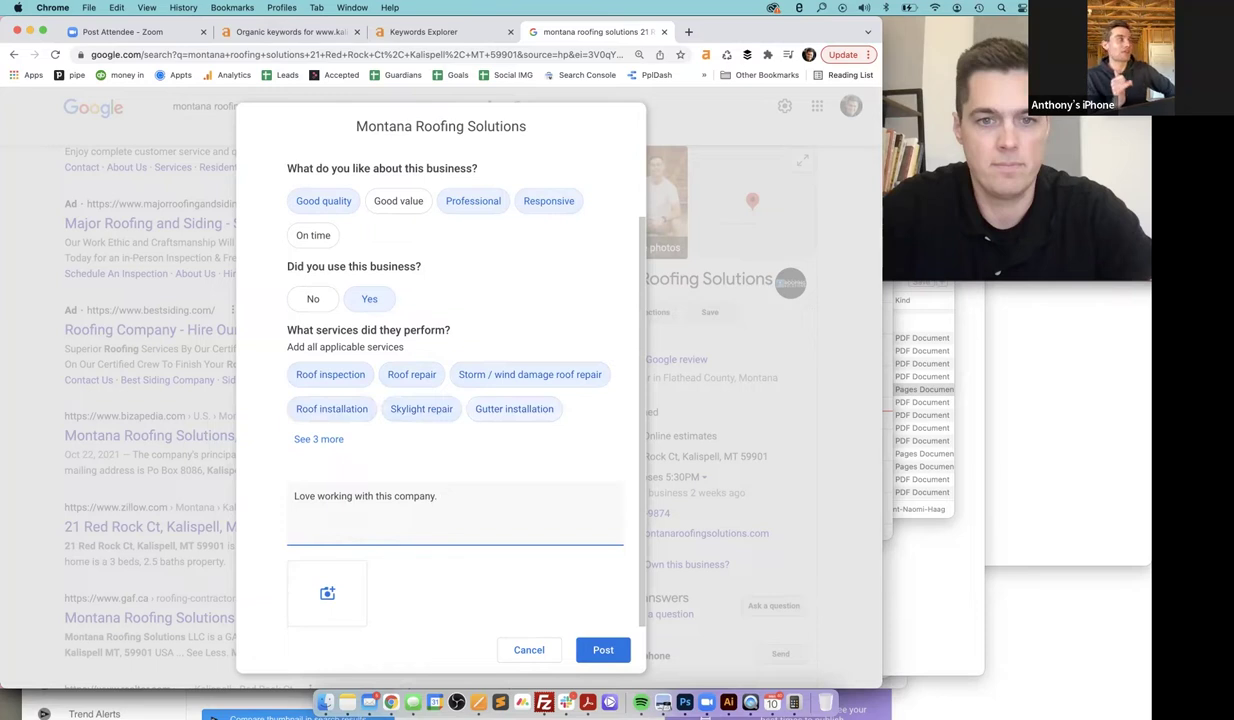
Add "Strongly recommend using them." to the review text, post the review and return to the business profile
text(St)
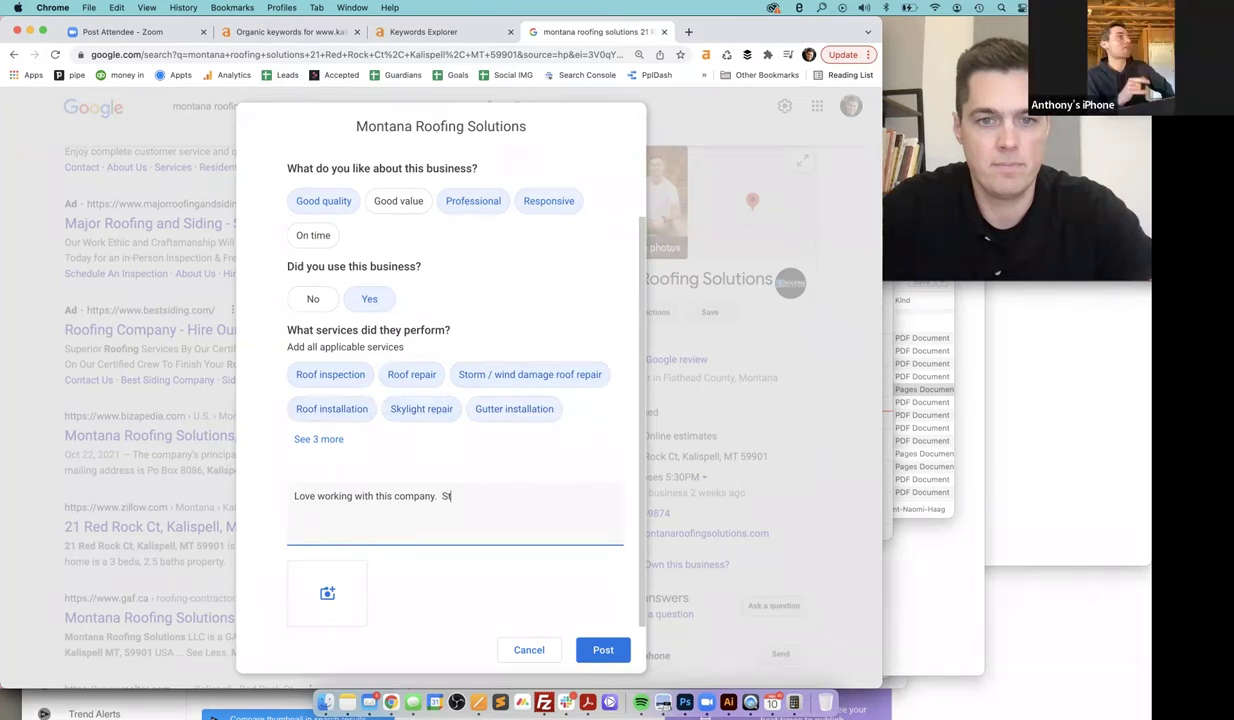
text(rongly recommend)
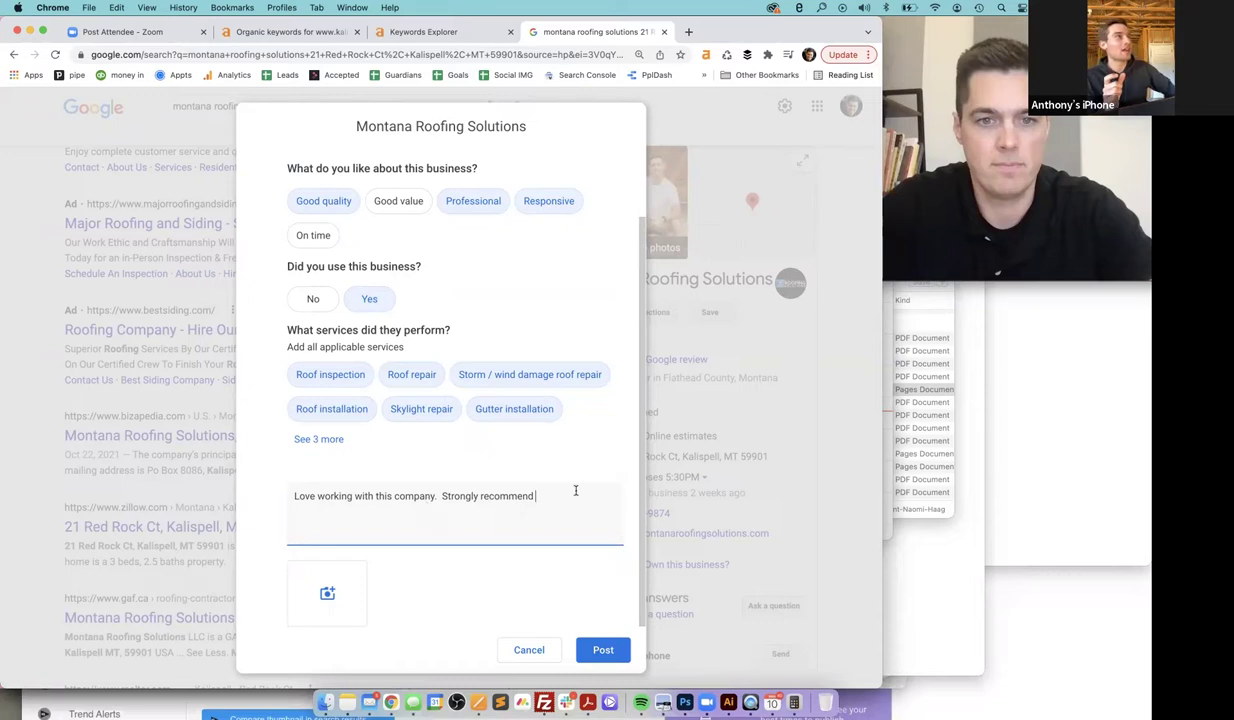
text(using them.)
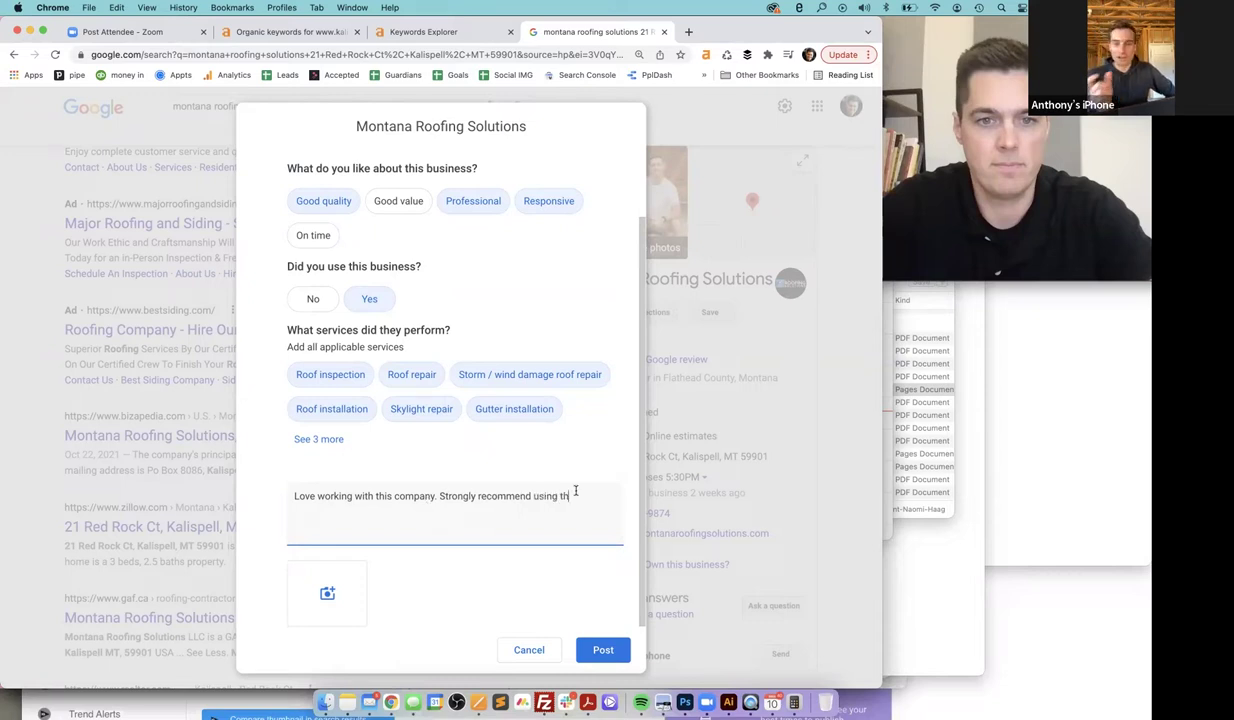
click(612, 655)
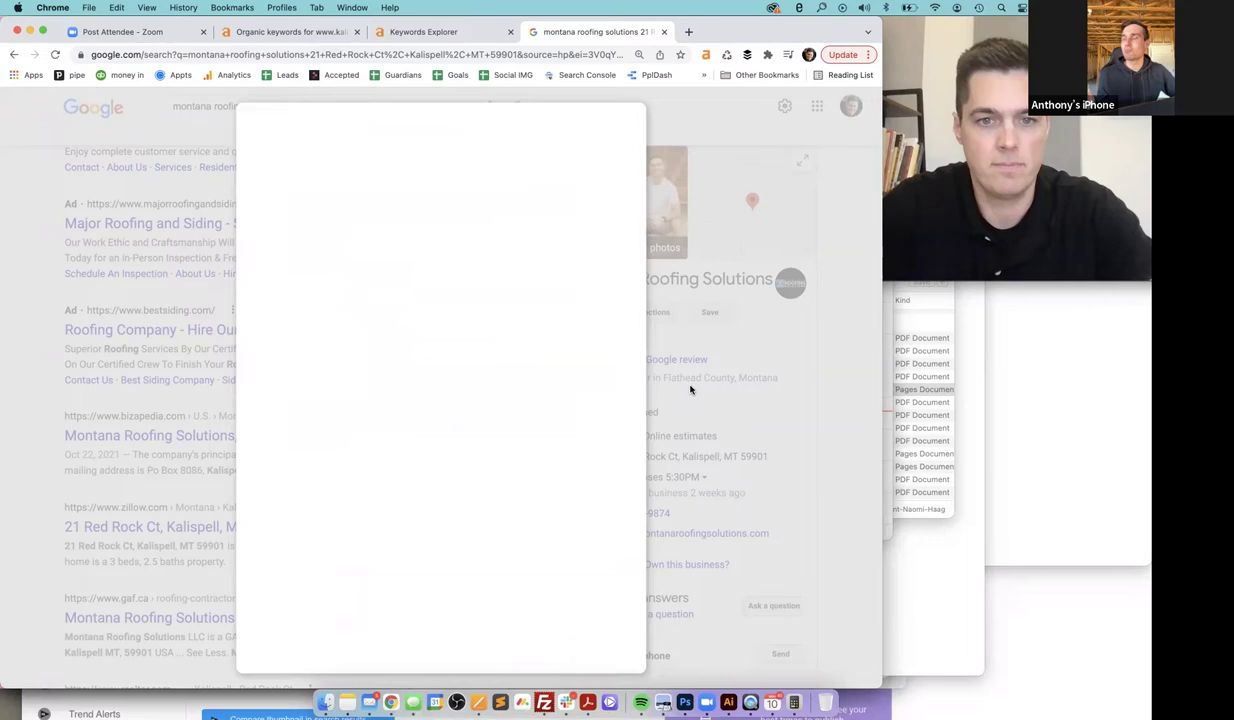
click(524, 650)
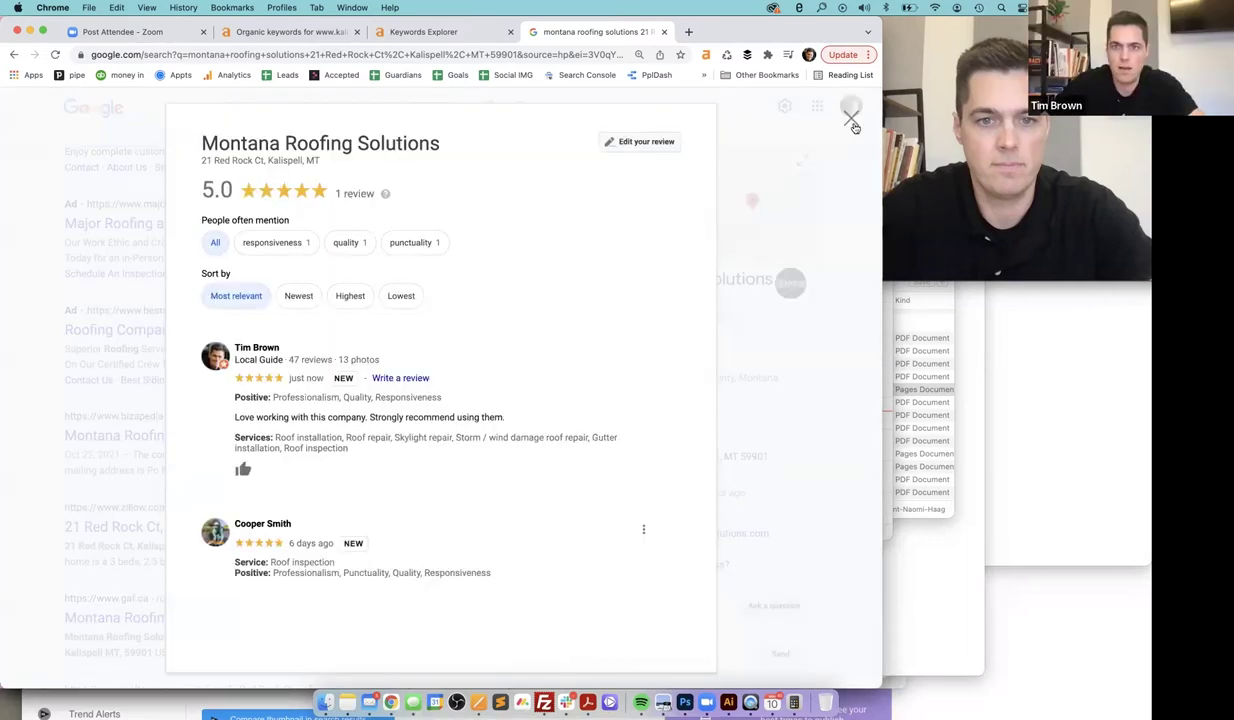
click(807, 270)
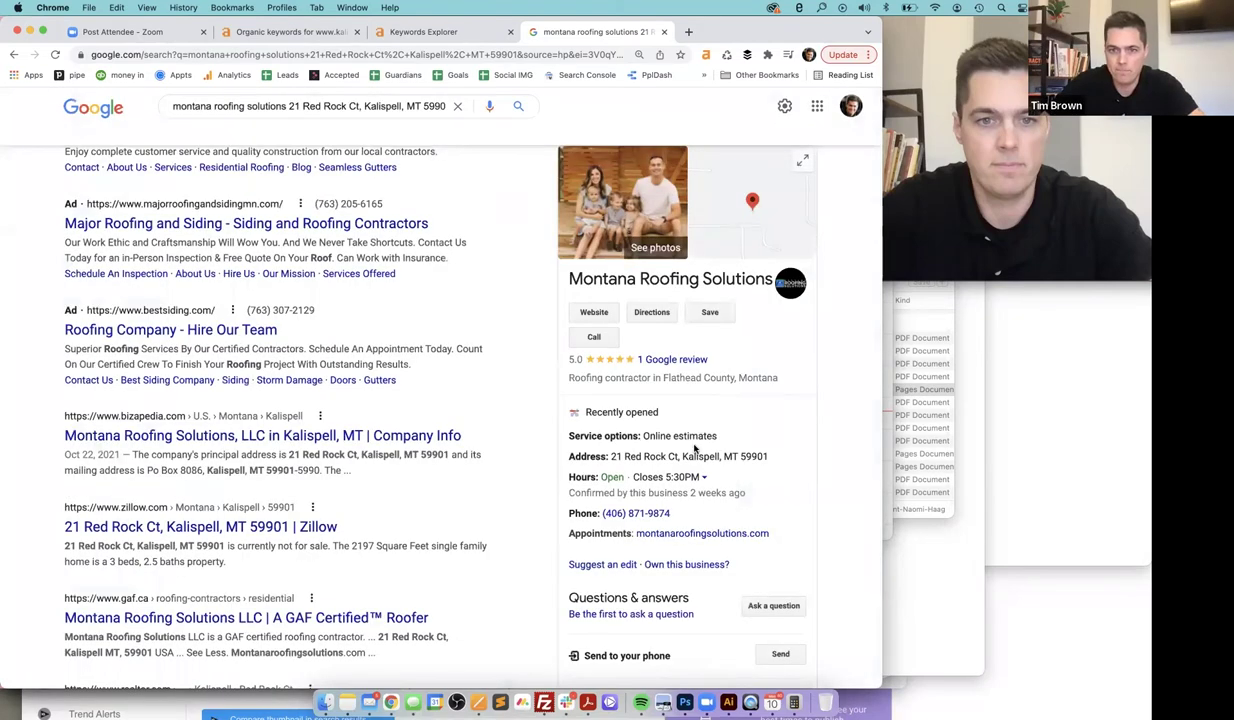
scroll(475, 350, down, 2)
scroll(480, 350, down, 4)
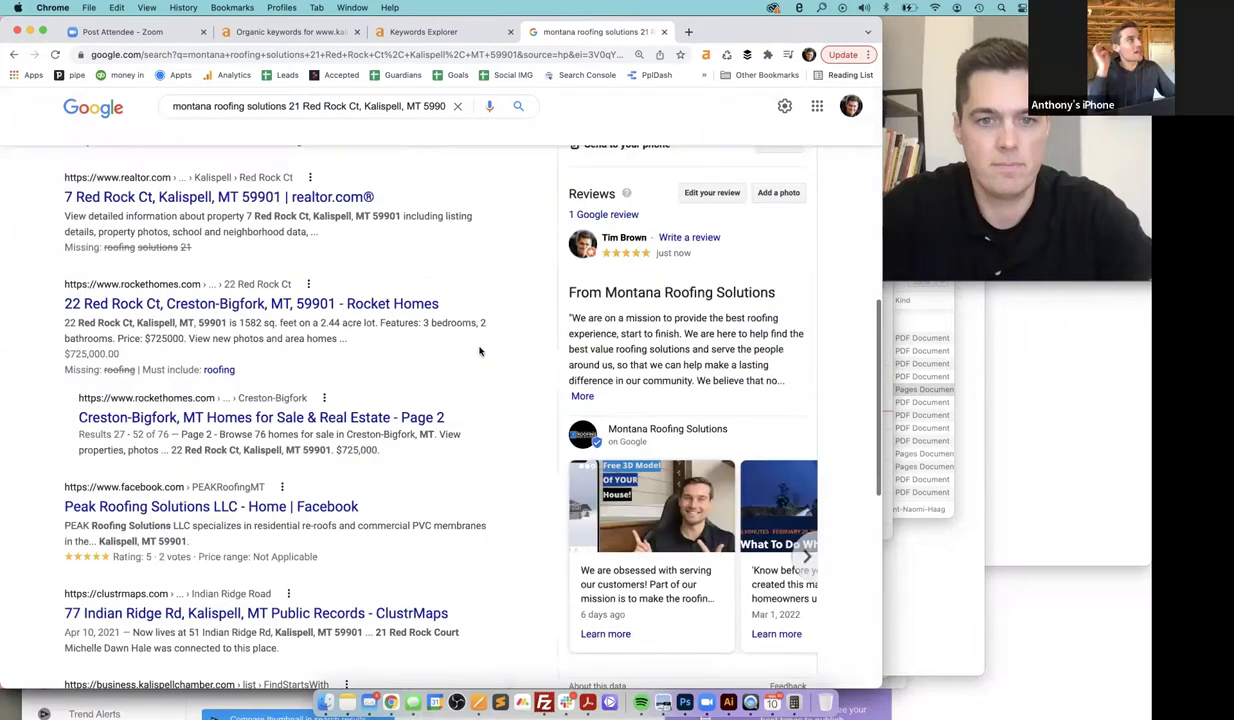
Return from the business profile to the Ahrefs organic keywords report for kalispellroofers.com, glancing at the "kalispell roofing" matching terms
scroll(480, 350, up, 10)
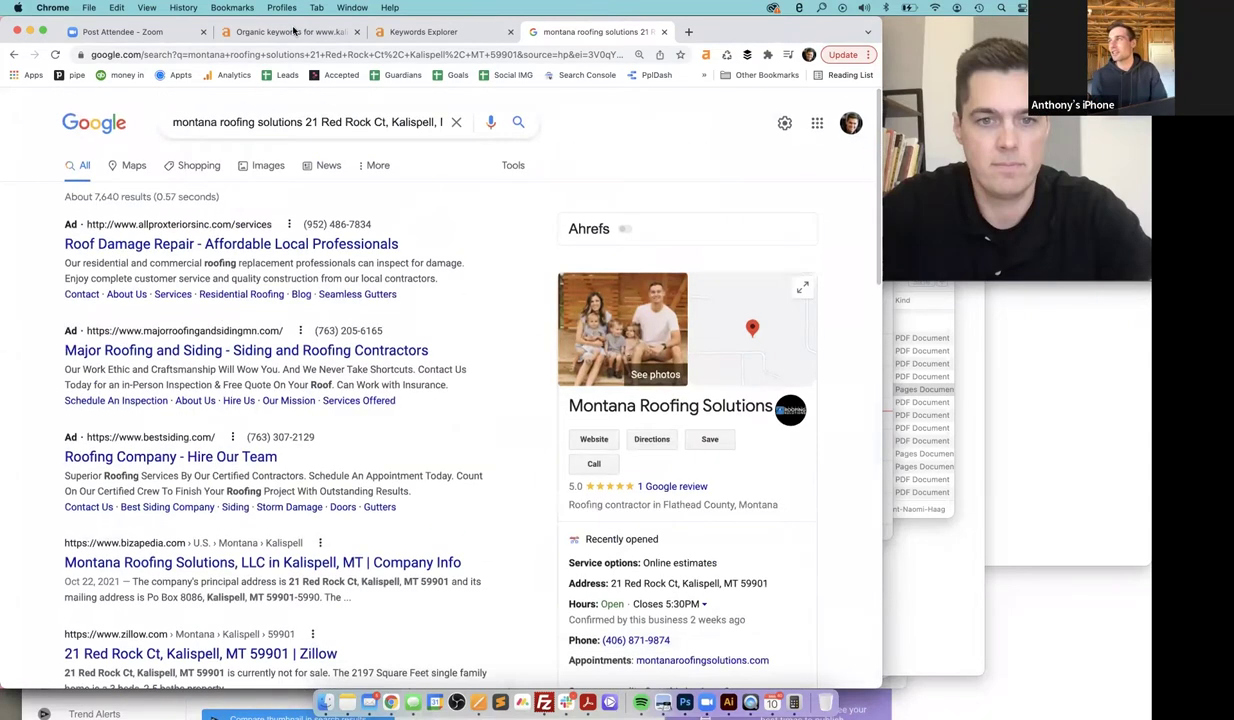
click(285, 31)
scroll(365, 190, up, 2)
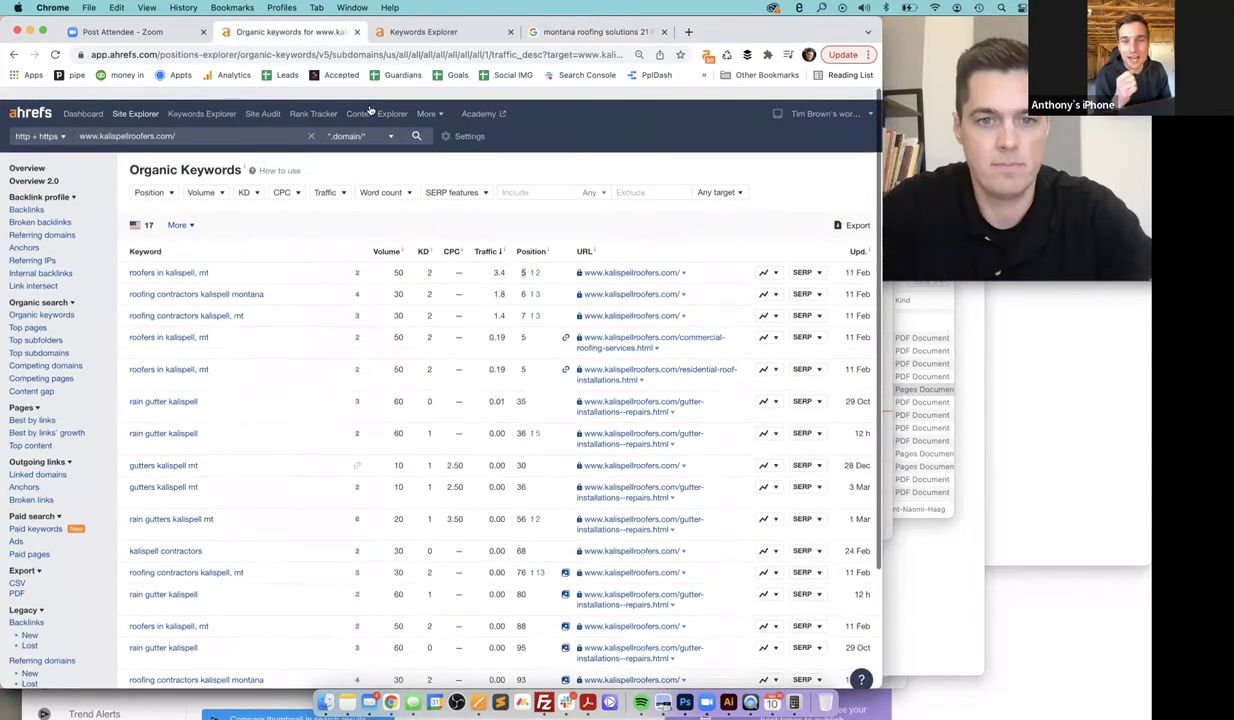
click(386, 34)
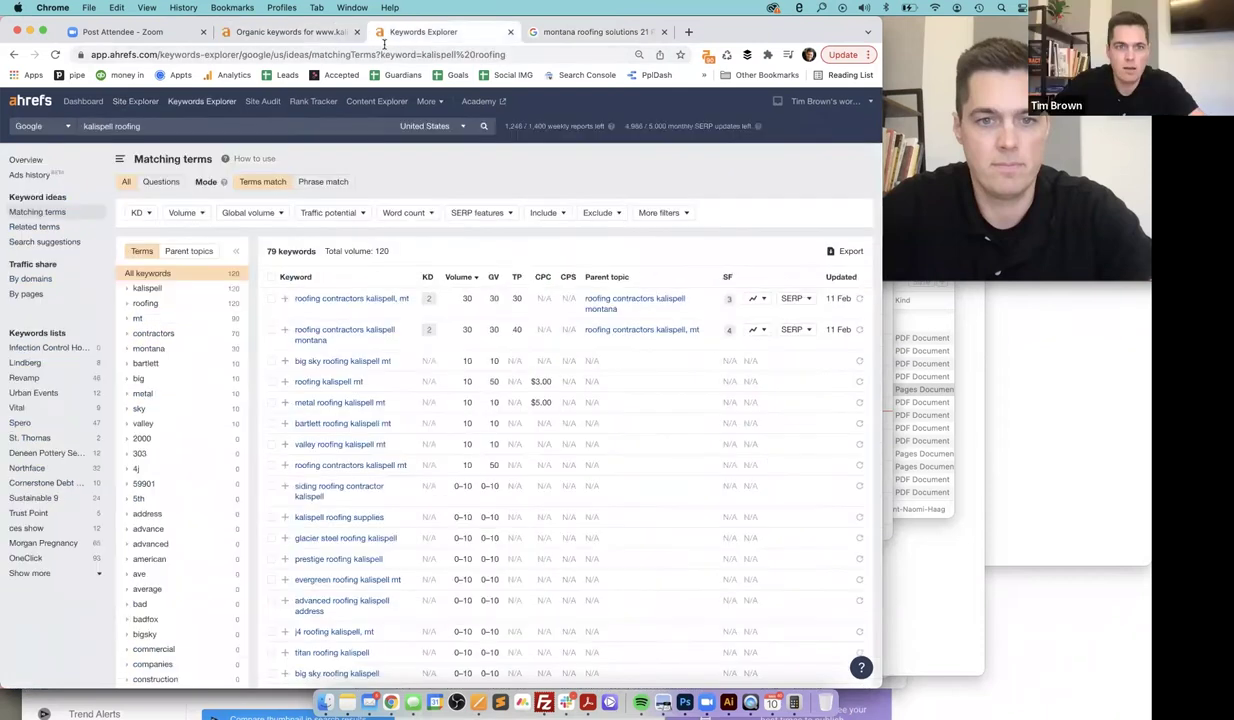
click(285, 31)
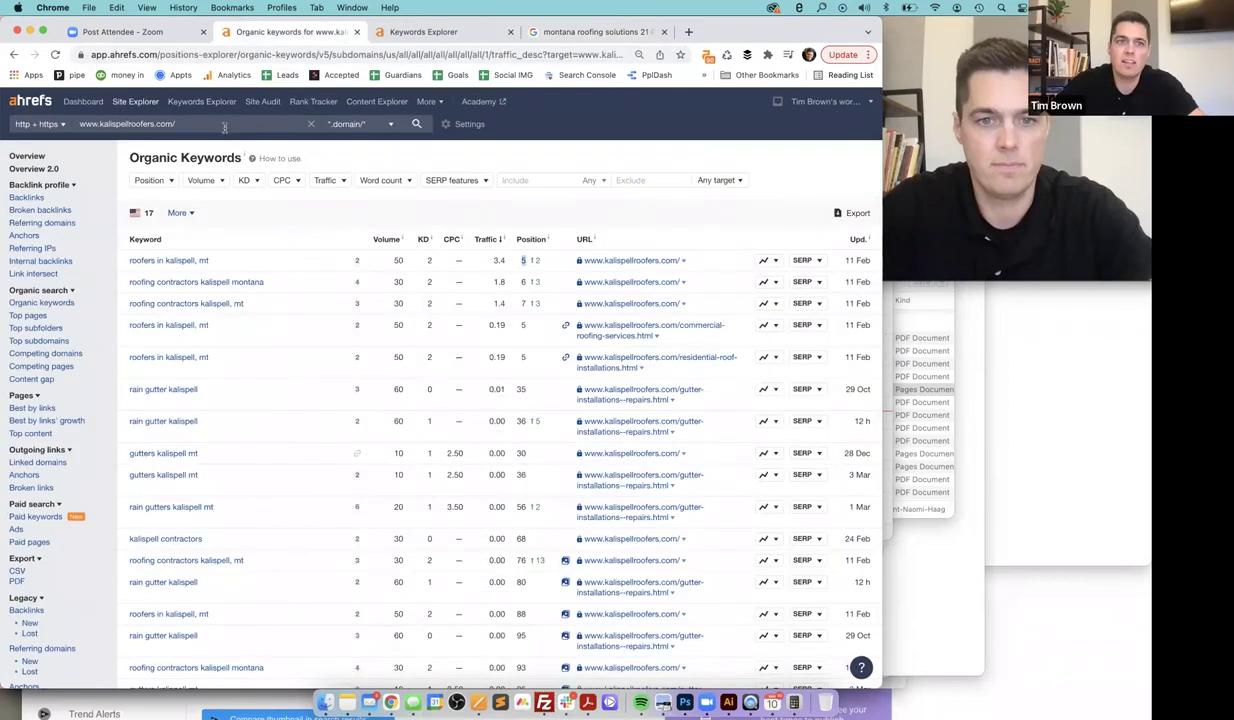
Open the website montanaroofingsolutions.com in a new browser tab
click(686, 33)
text(mond)
key(Return)
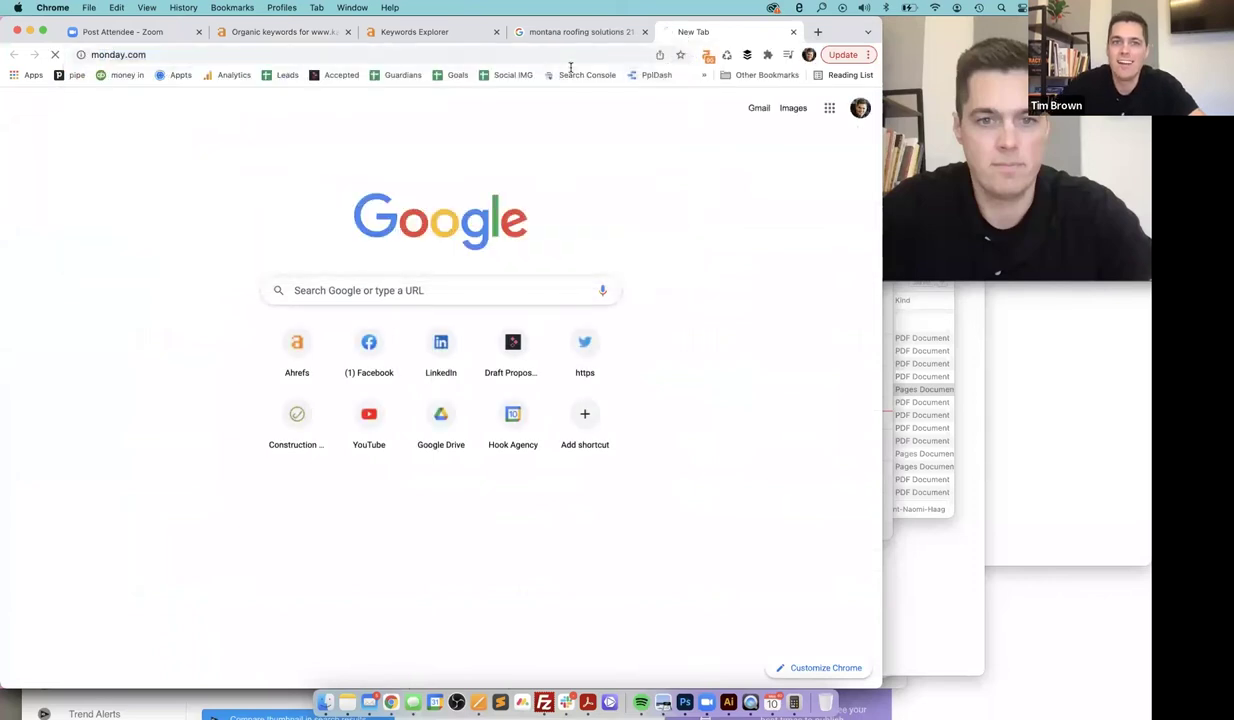
click(556, 54)
text(montanaroofingsolutions)
key(Return)
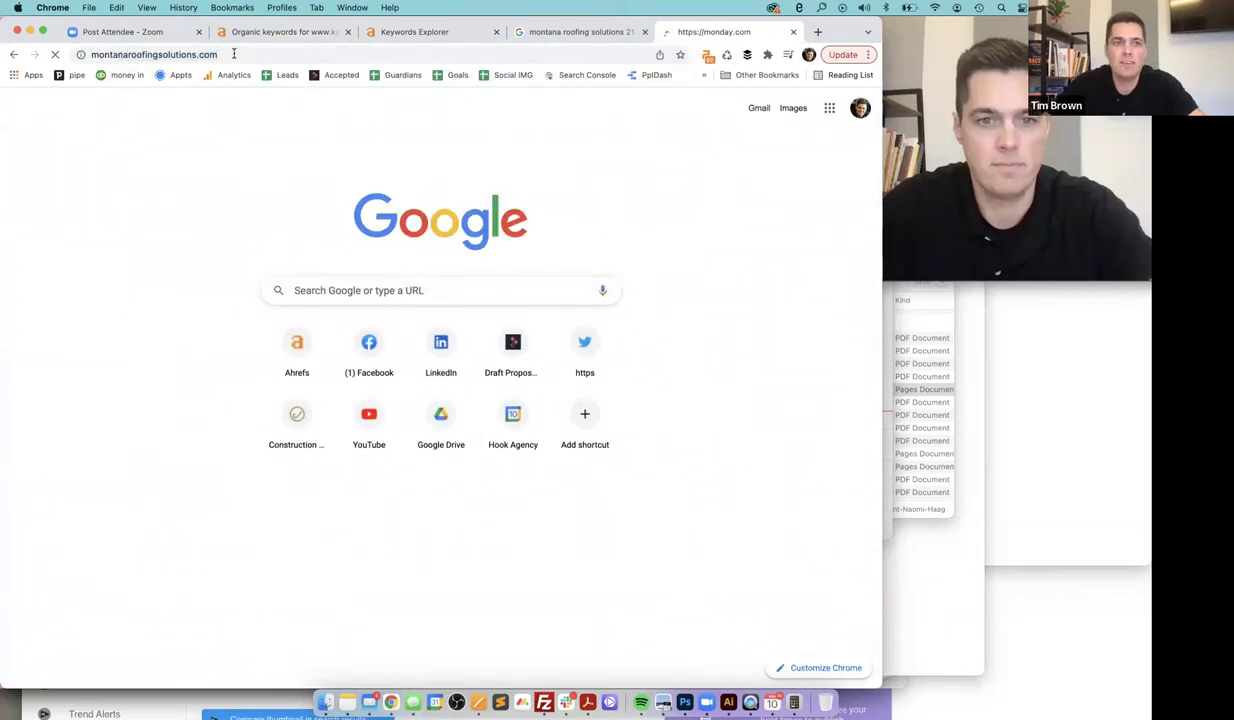
Look up the organic keywords of montanaroofingsolutions.com/ in Ahrefs Site Explorer in place of the competitor's domain
click(255, 33)
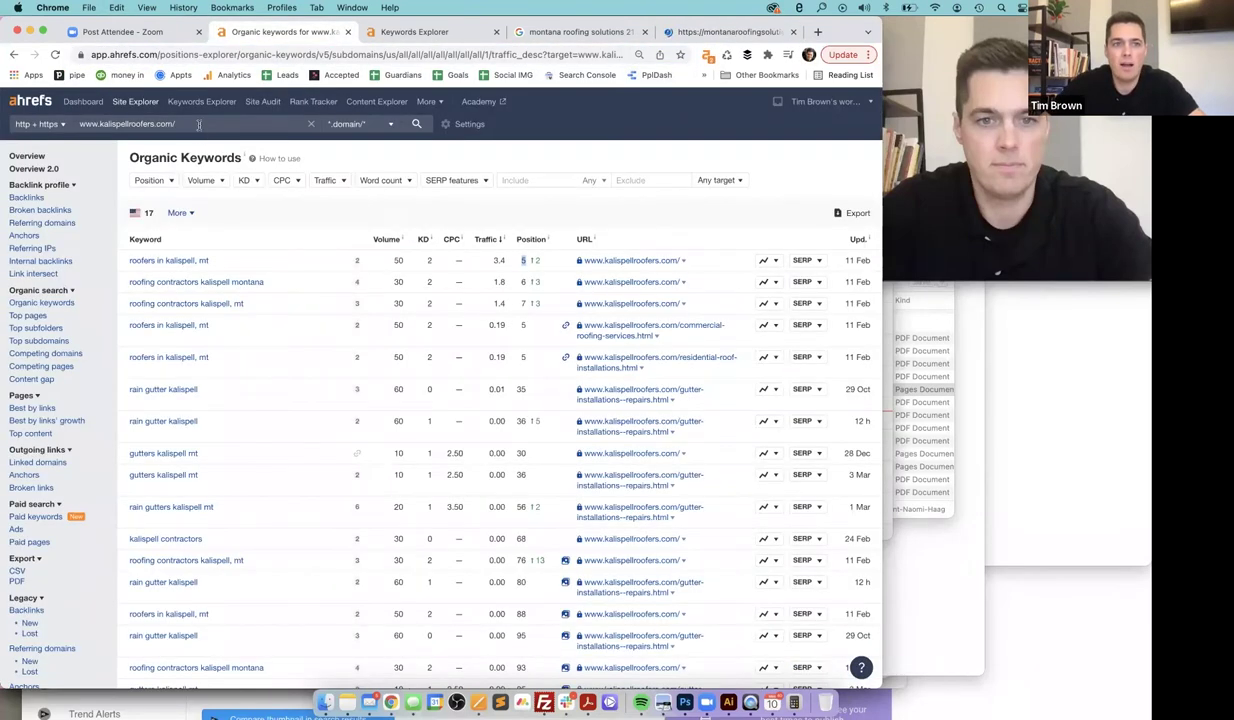
key(super+a)
text(montanaroofingsolutions.com/)
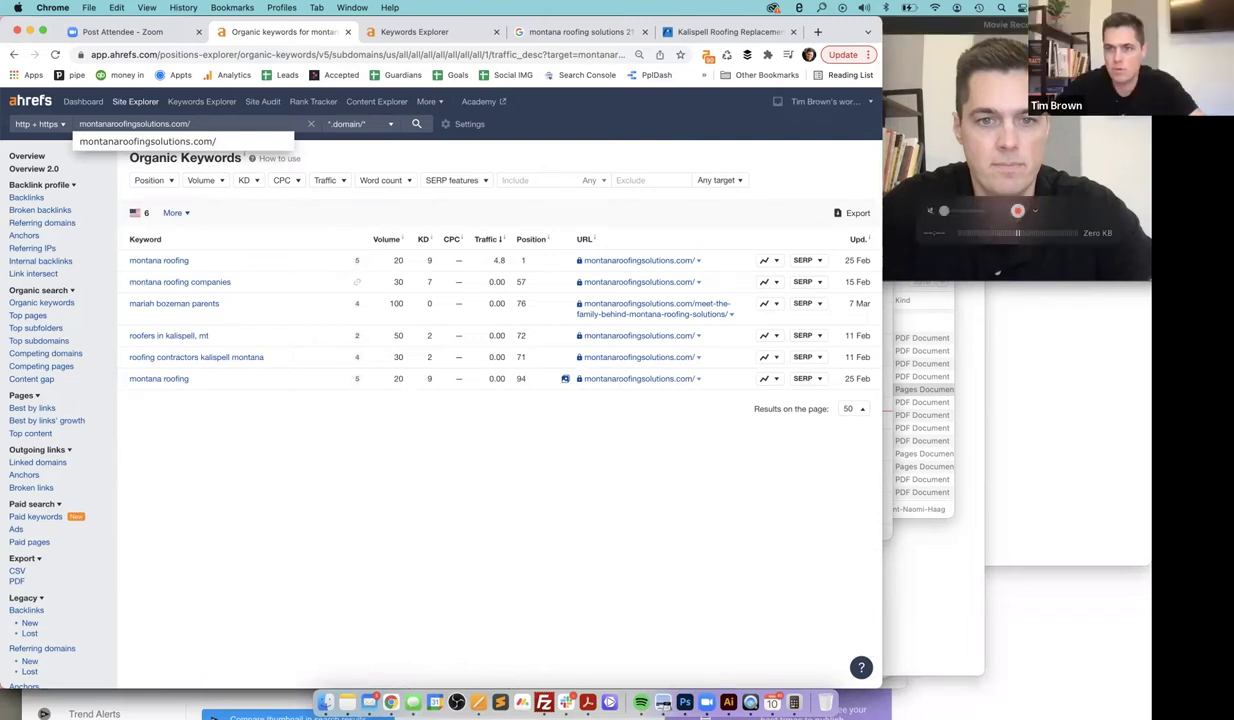
Switch to QuickTime Player, close the existing movie recording window and open a new movie recording
key(super+Tab)
key(super+w)
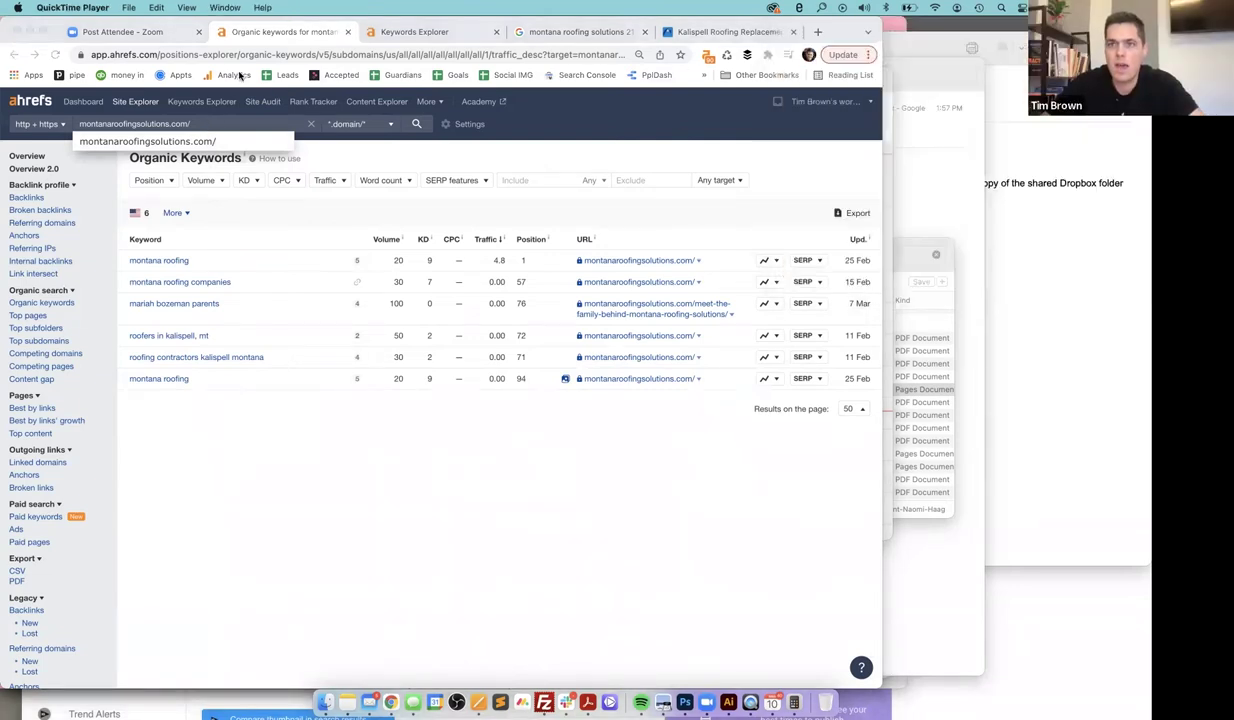
click(129, 7)
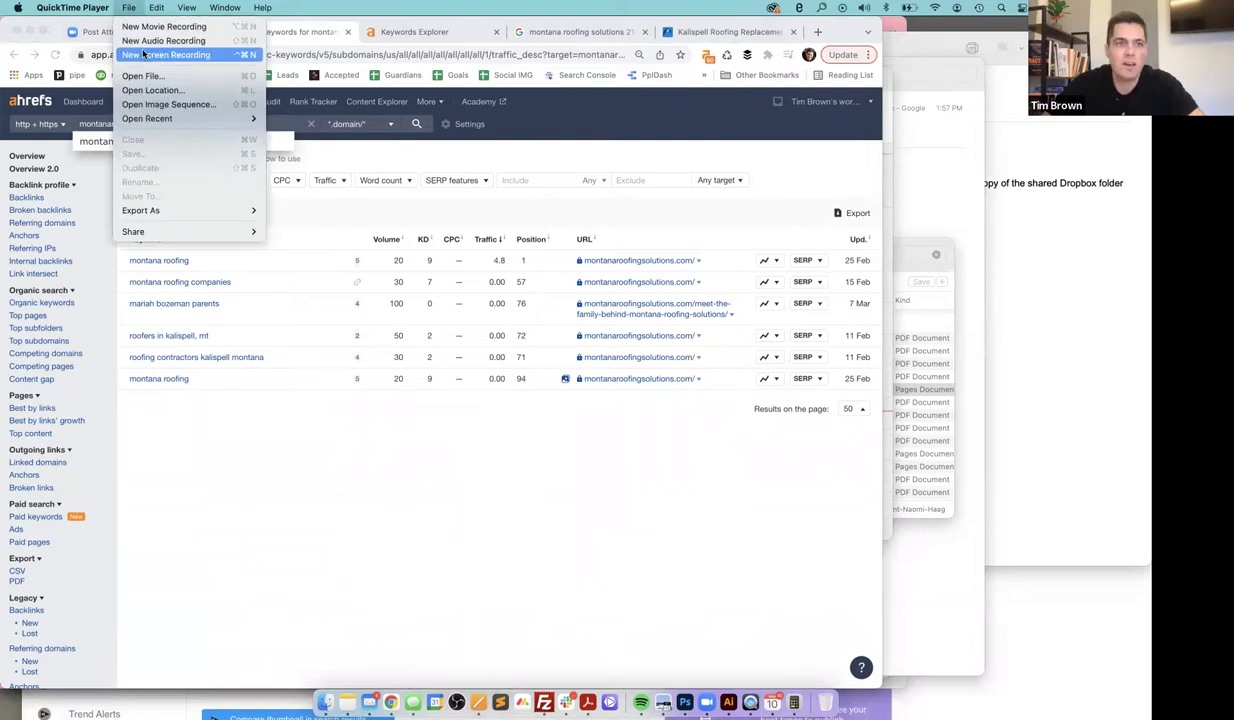
click(147, 27)
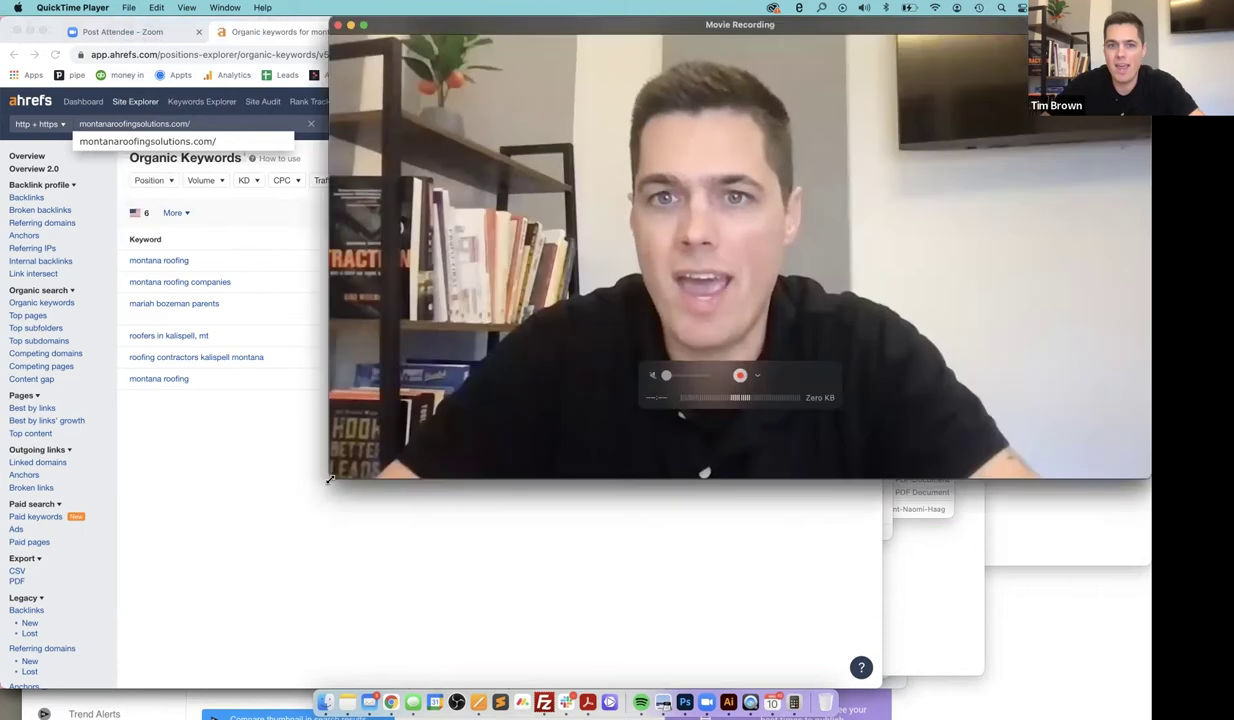
Resize the movie recording window to a small webcam preview and shift it outward to uncover more of the keywords report
drag(330, 479, 815, 322)
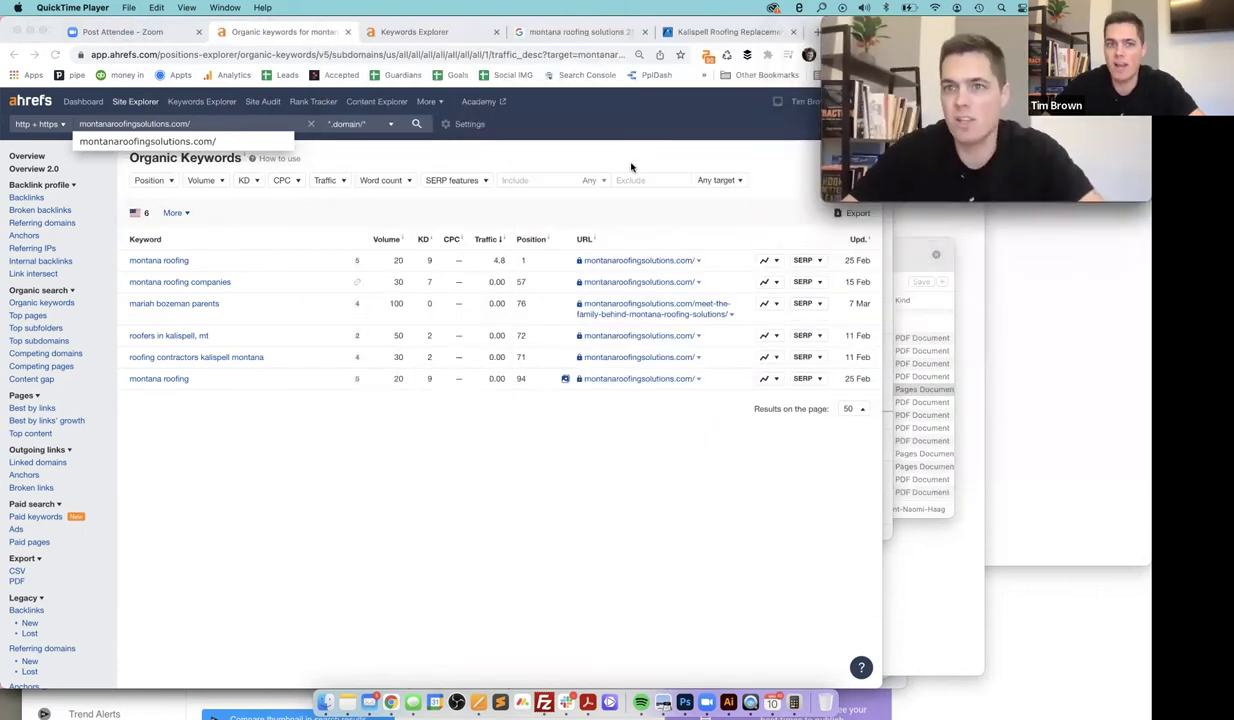
click(347, 163)
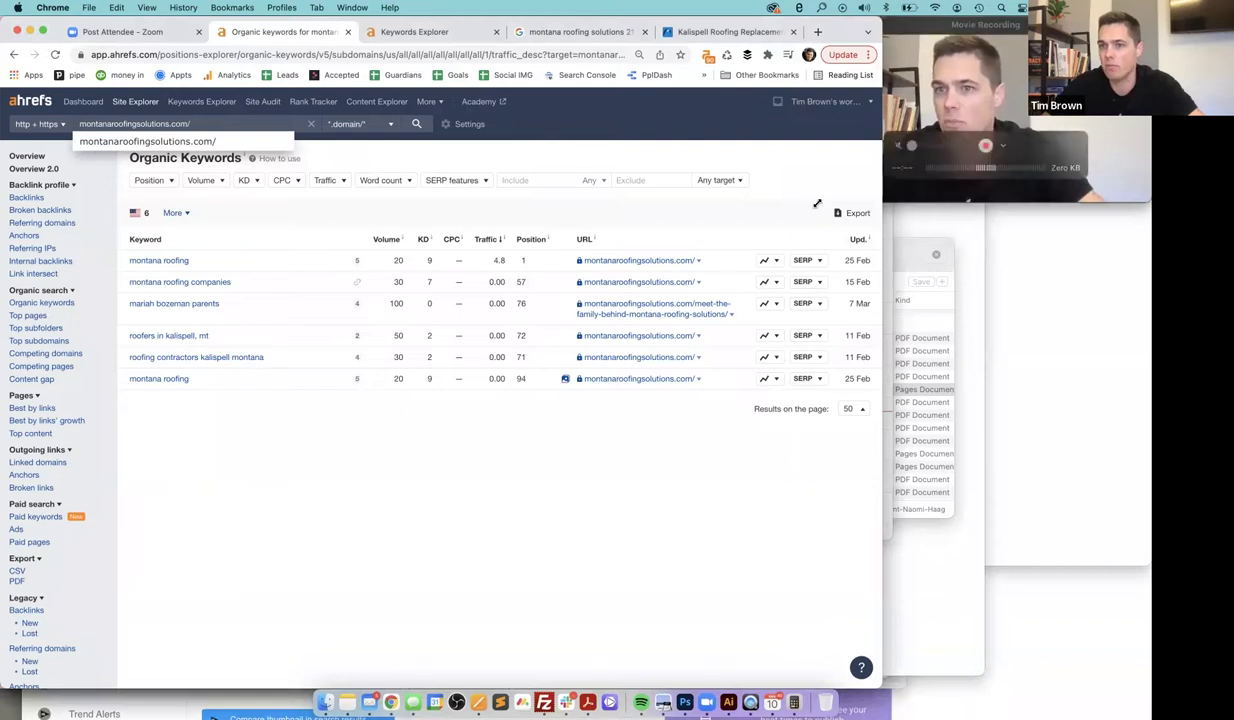
click(930, 150)
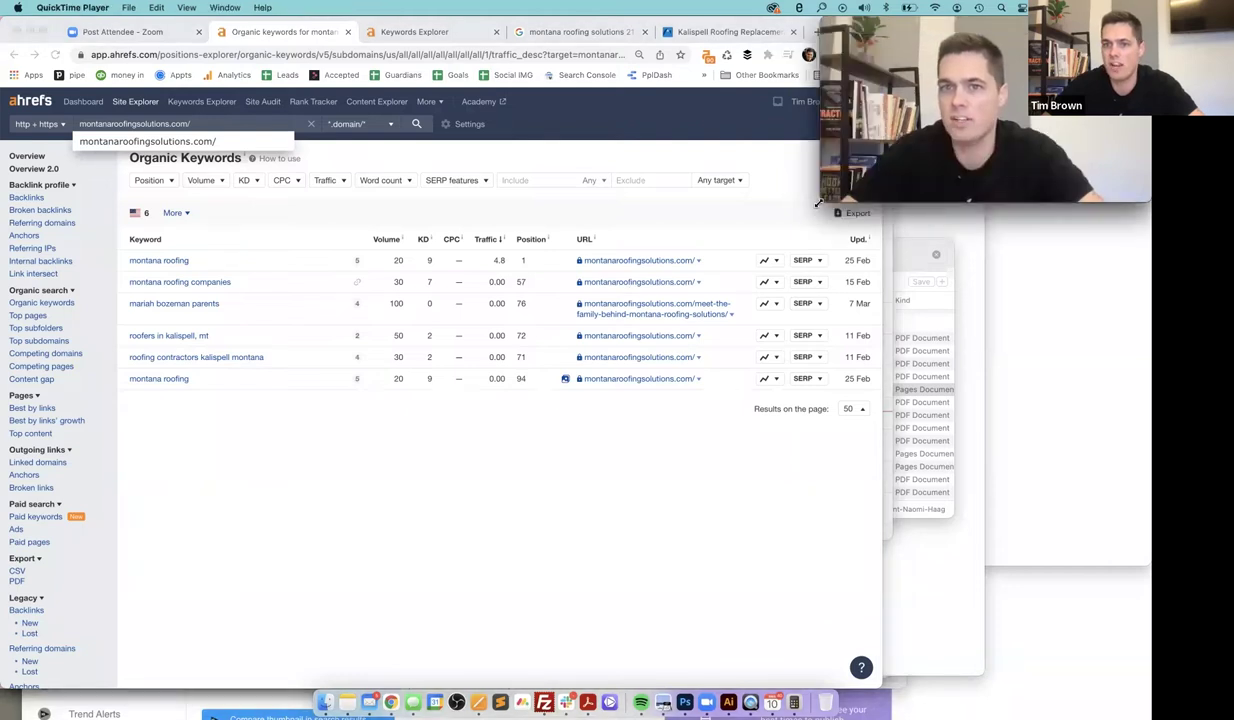
drag(818, 203, 729, 317)
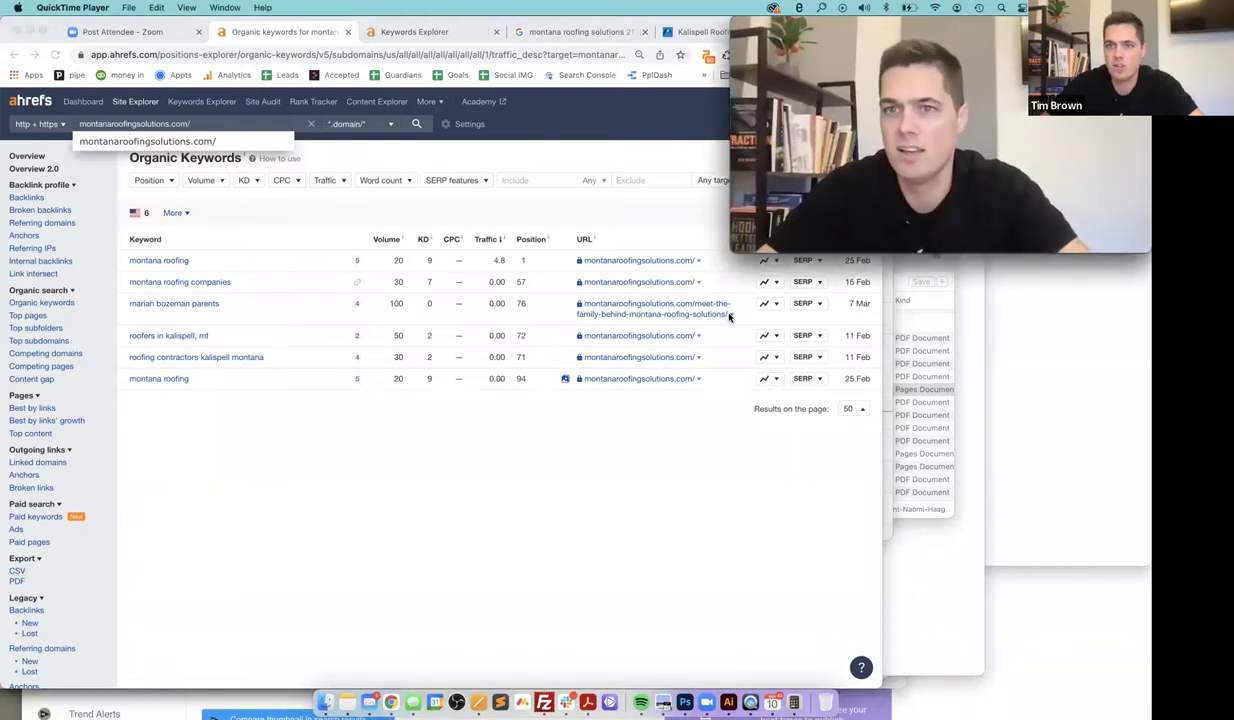
mouse_move(890, 35)
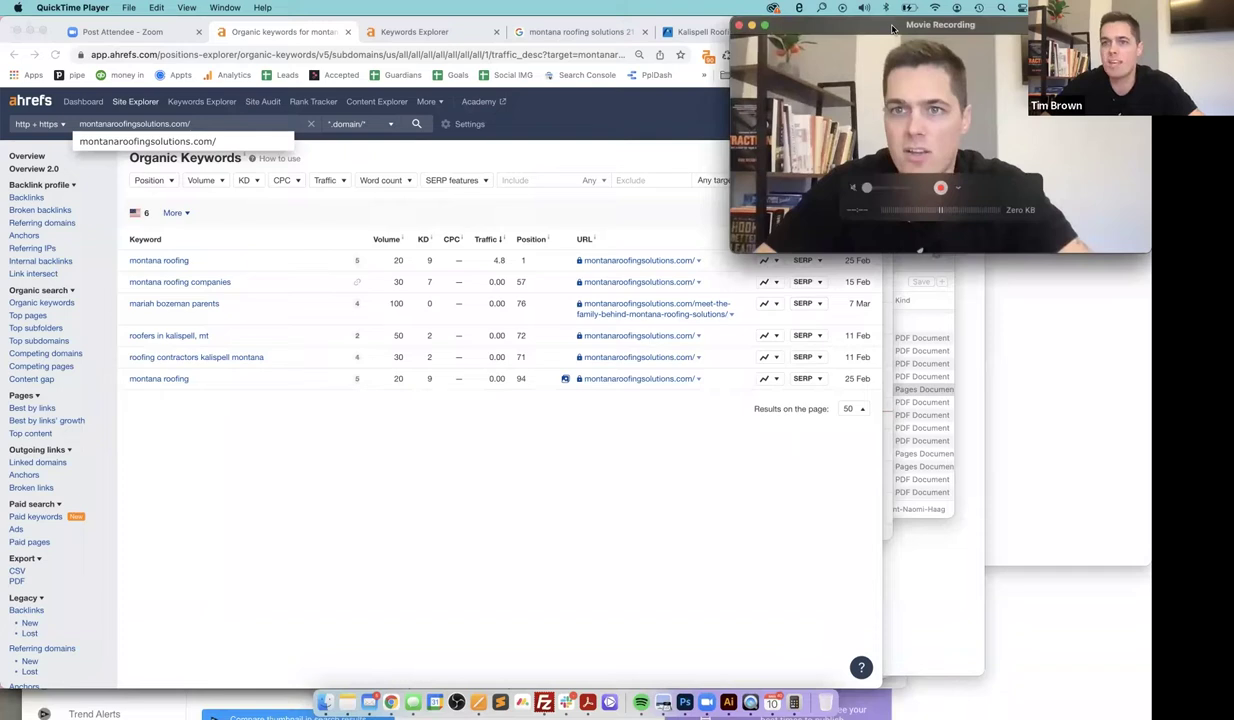
drag(893, 28, 937, 33)
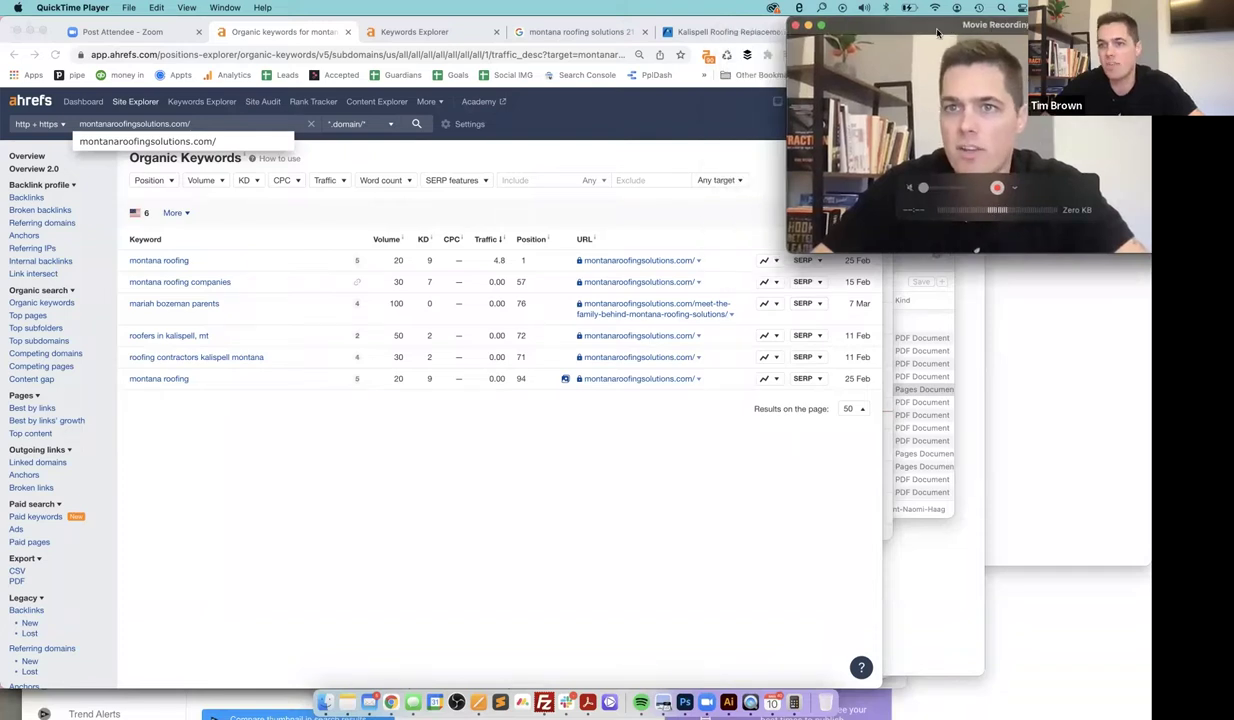
Switch back to Chrome, open the Ahrefs overview of montanaroofingsolutions.com and show its referring domains history for one year
click(31, 172)
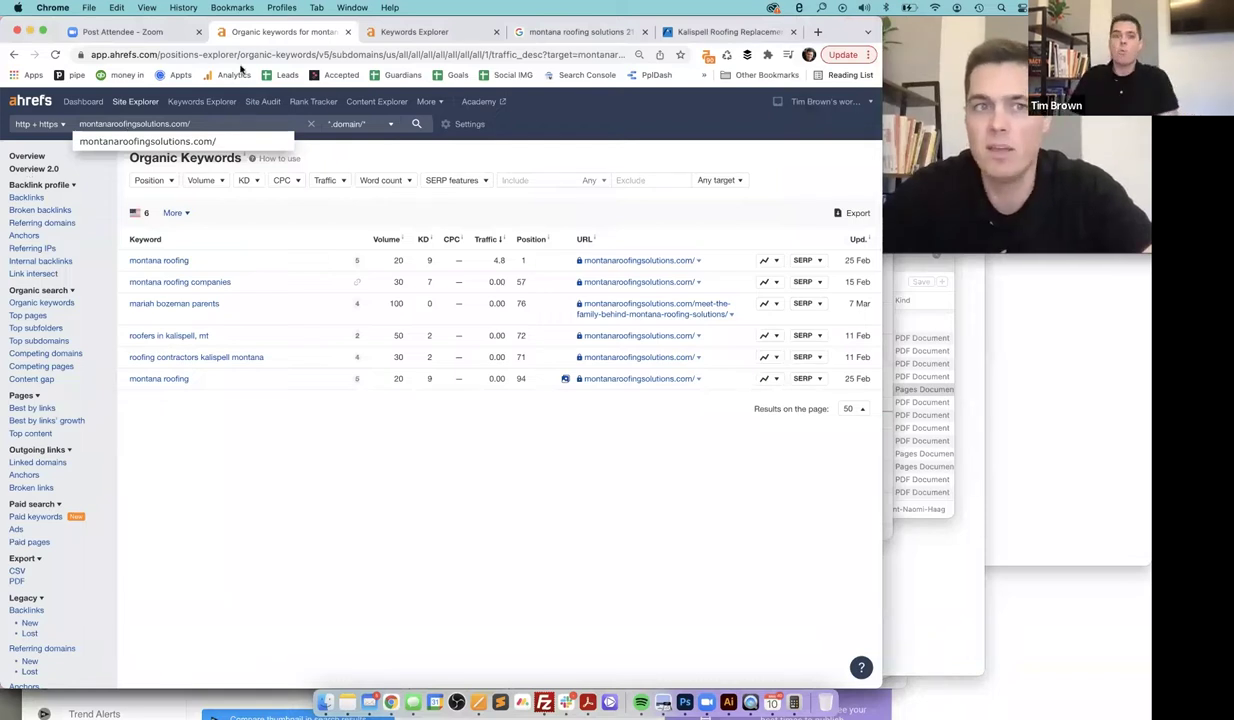
key(Return)
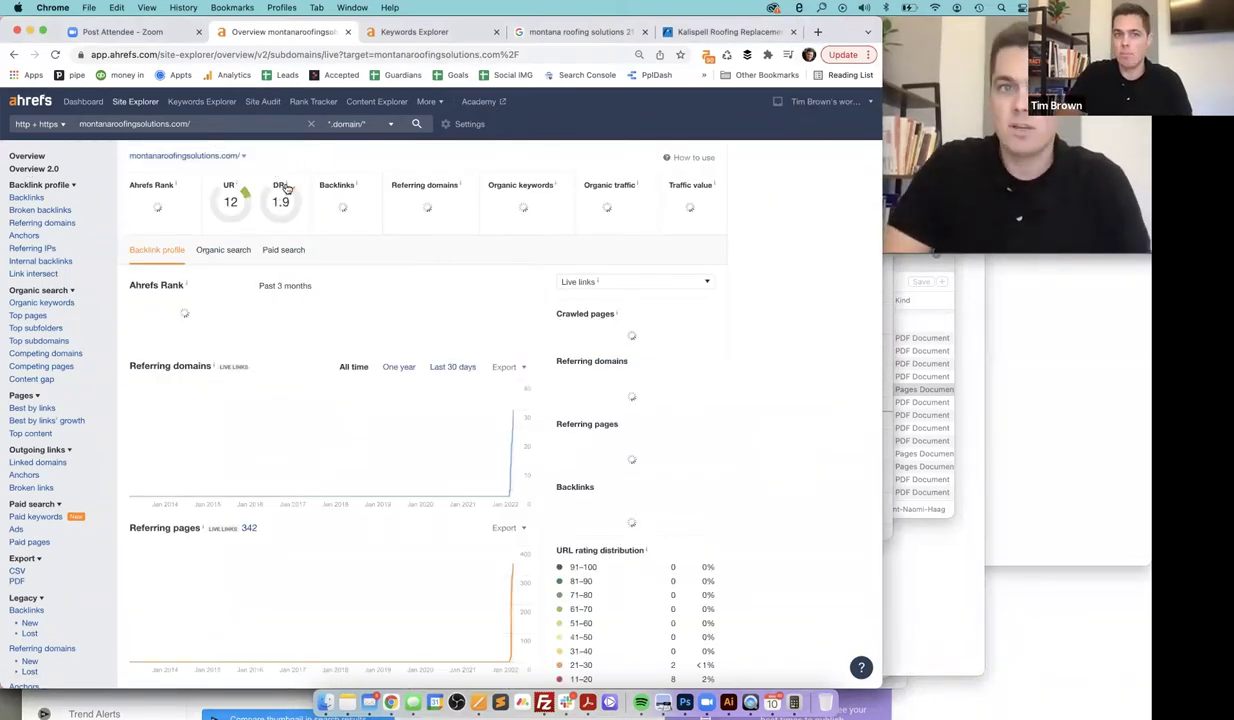
mouse_move(286, 189)
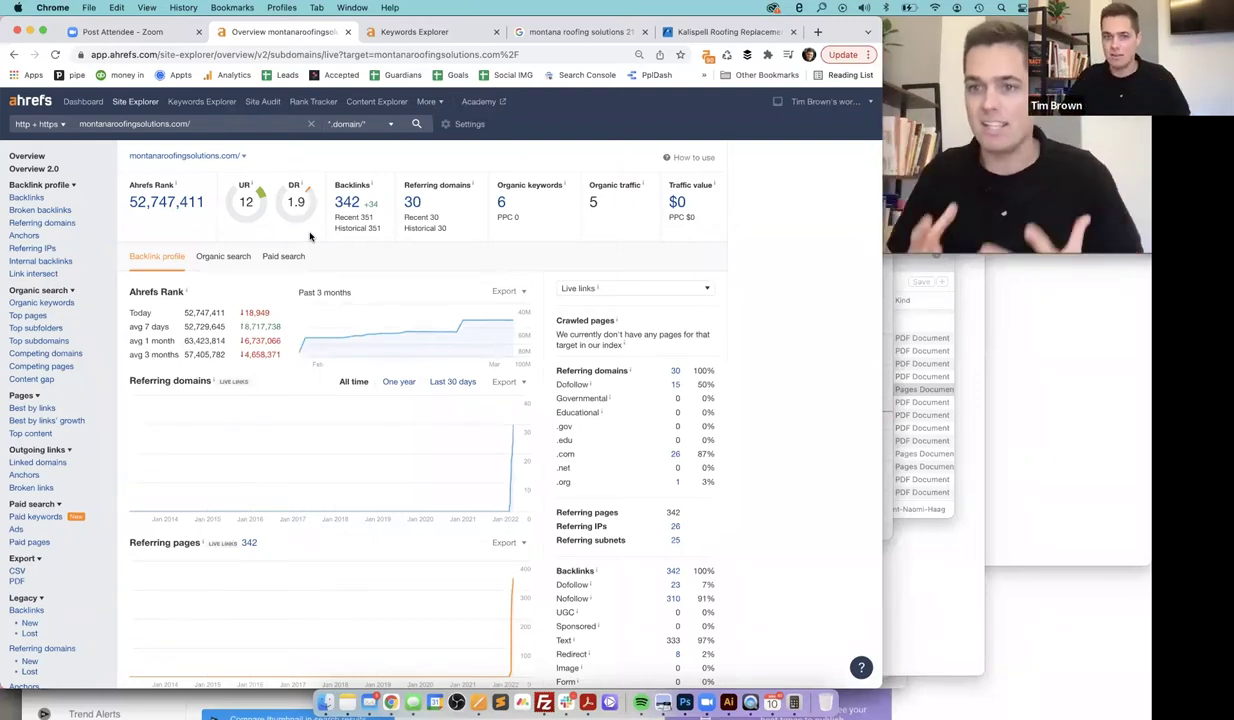
click(221, 257)
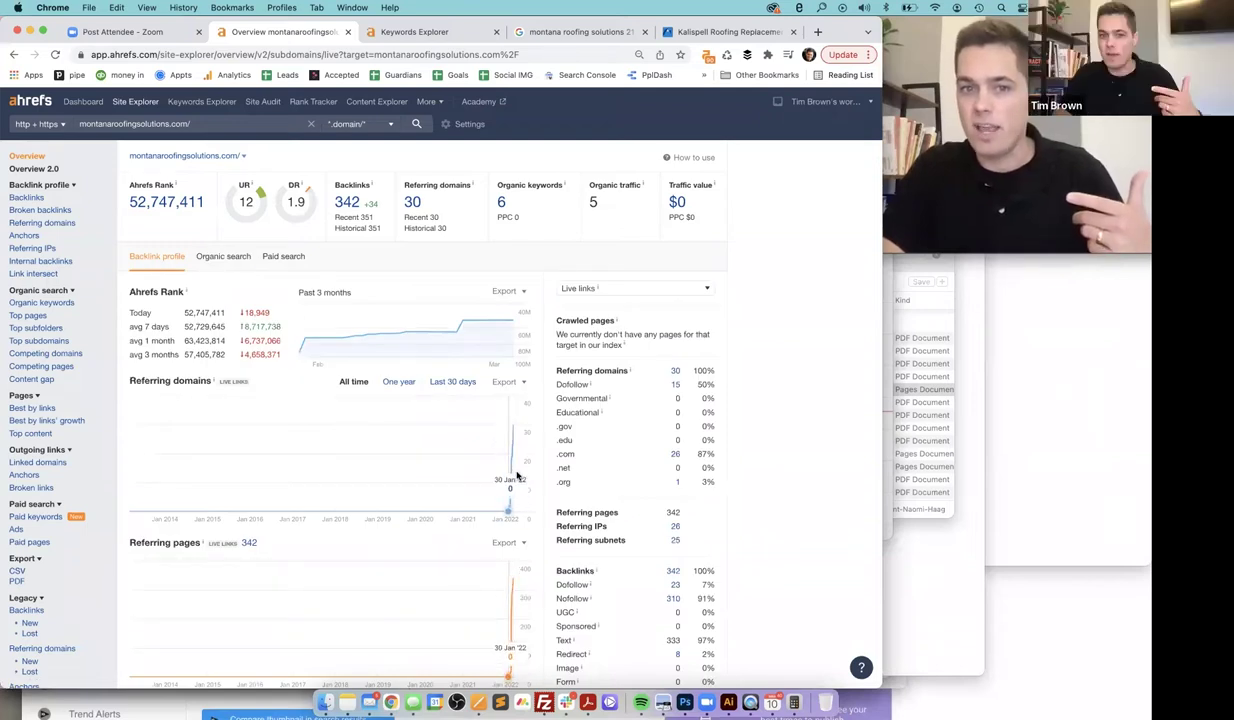
scroll(517, 476, down, 2)
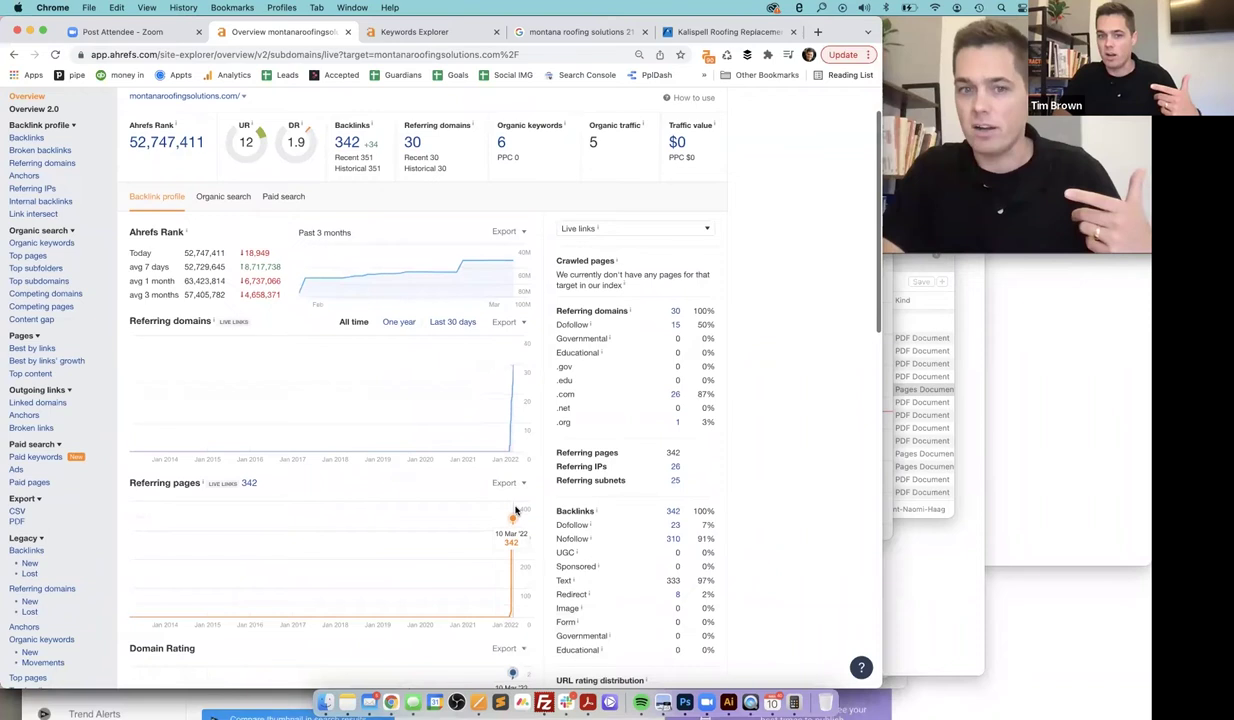
click(395, 323)
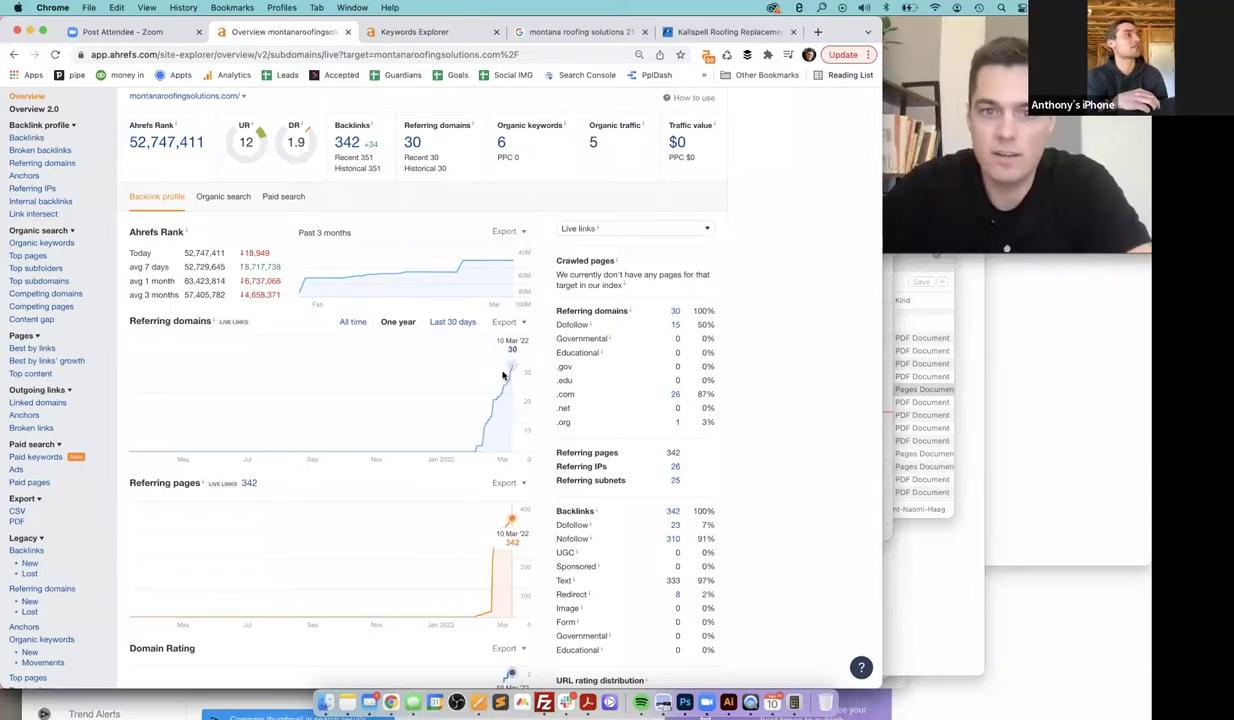
Open the backlinks report for montanaroofingsolutions.com and examine the referring pages, their domain ratings and anchors
click(341, 146)
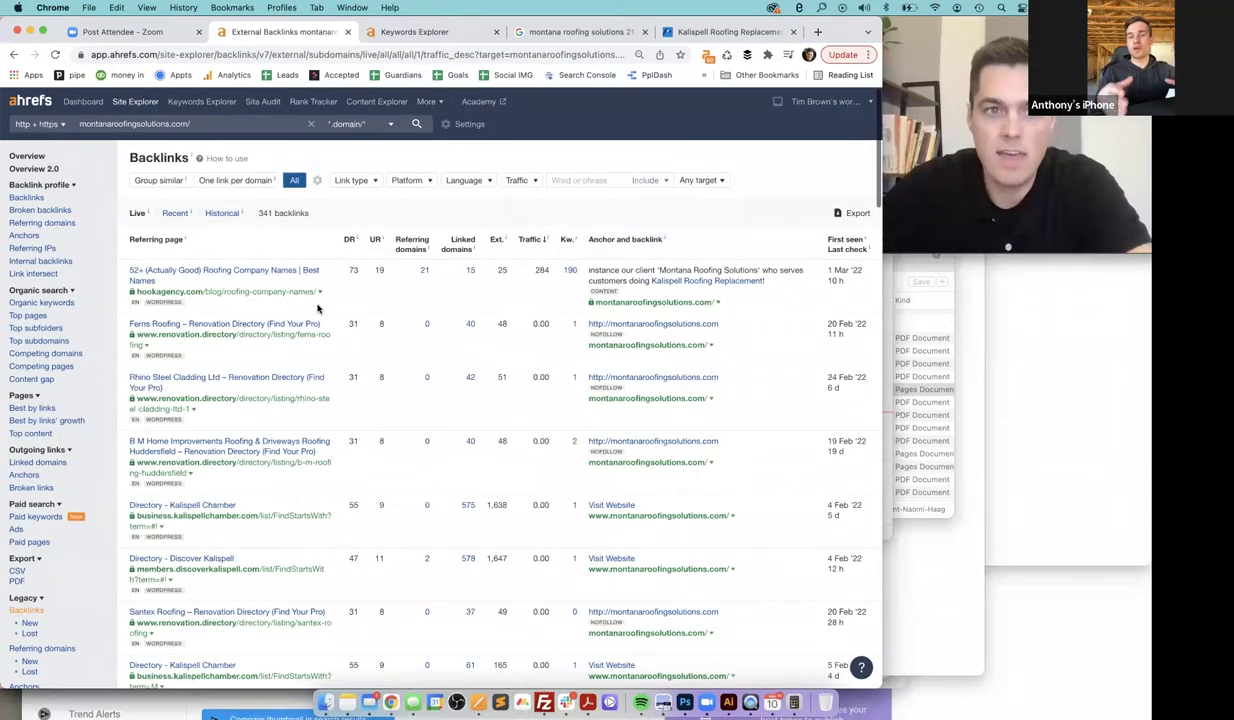
scroll(215, 255, down, 1)
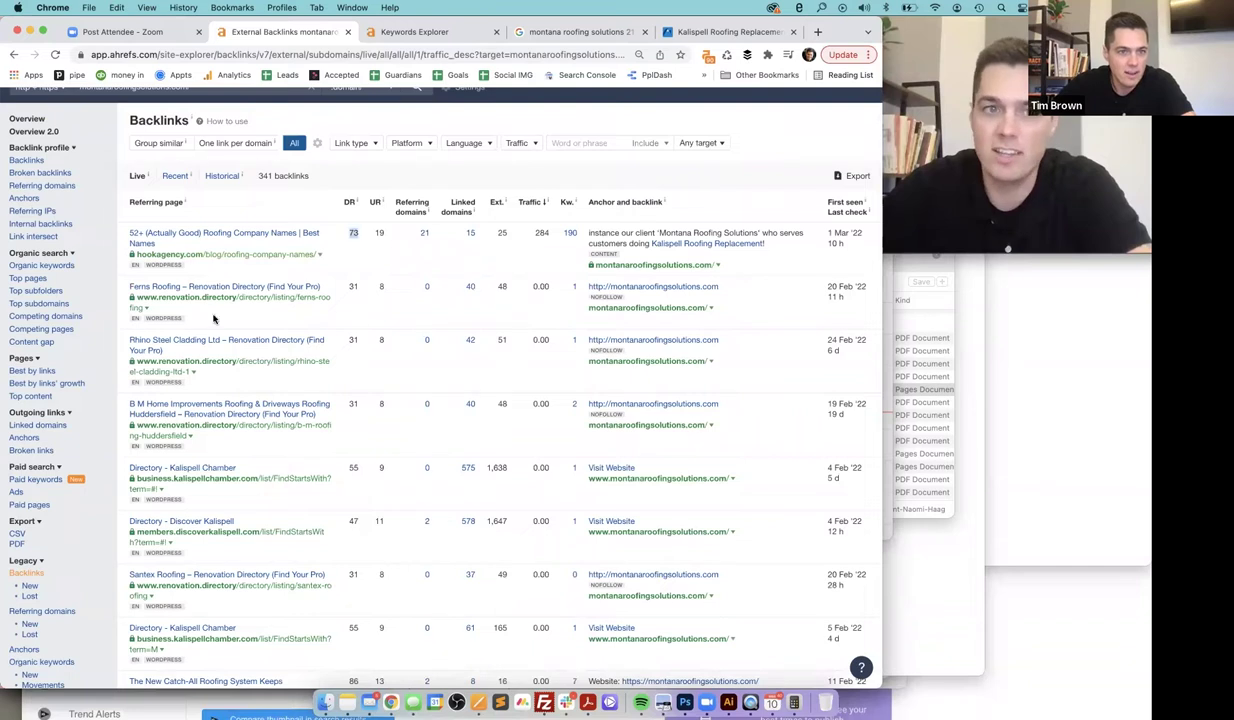
scroll(213, 318, down, 2)
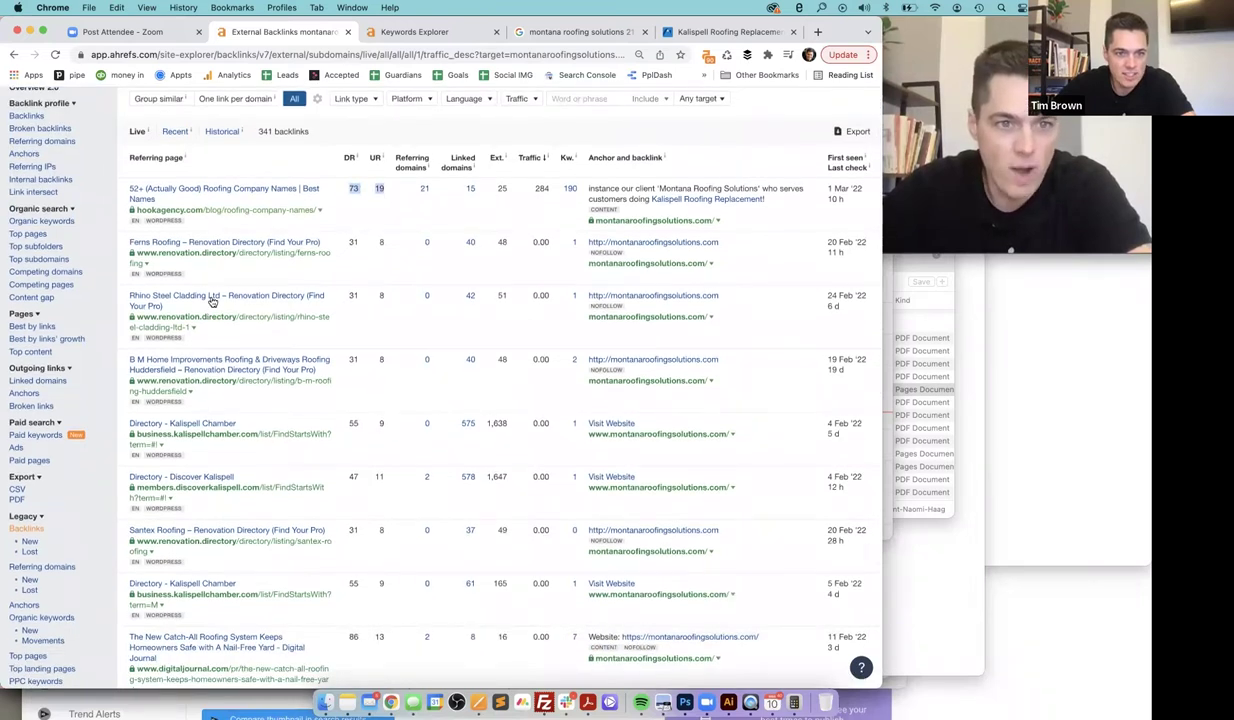
scroll(212, 300, down, 4)
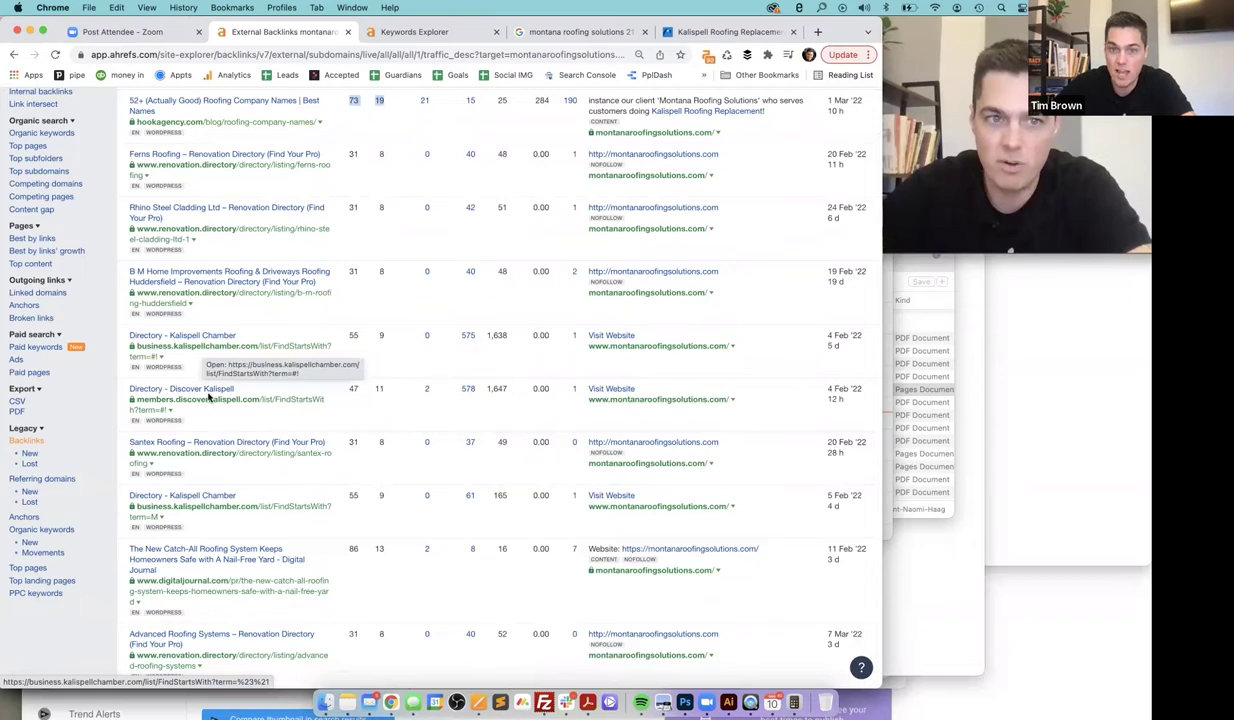
scroll(210, 400, down, 2)
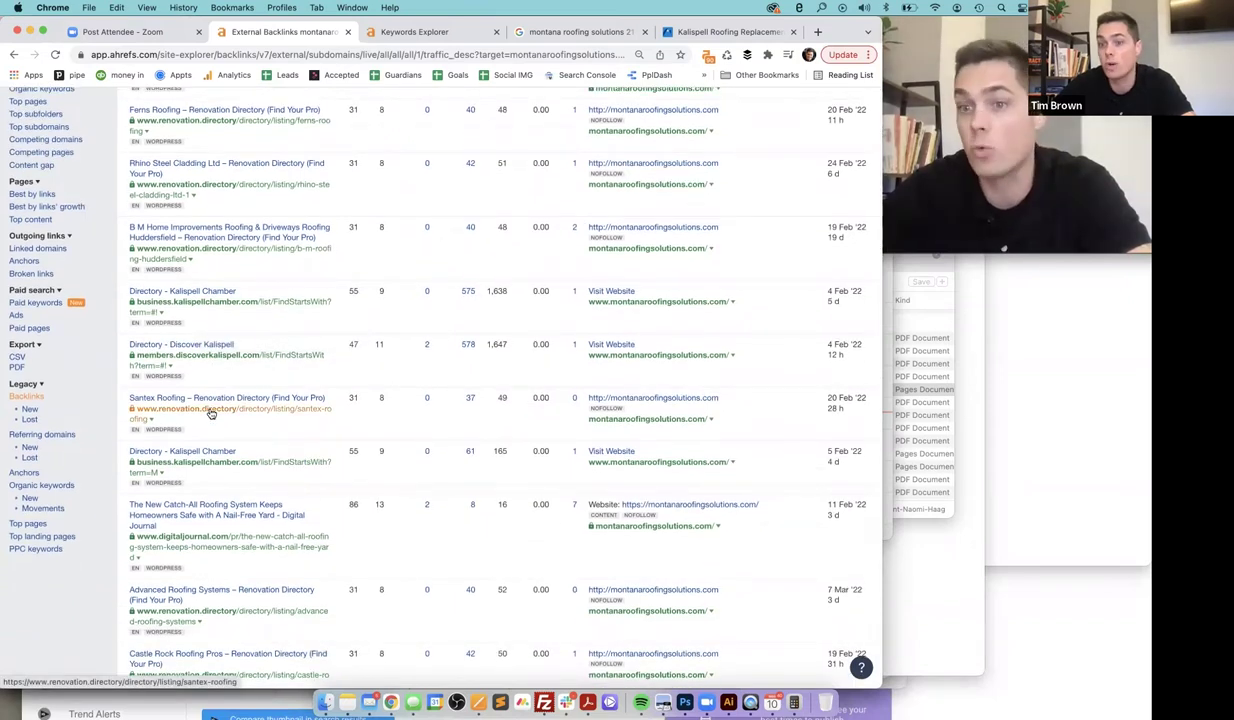
scroll(210, 412, down, 1)
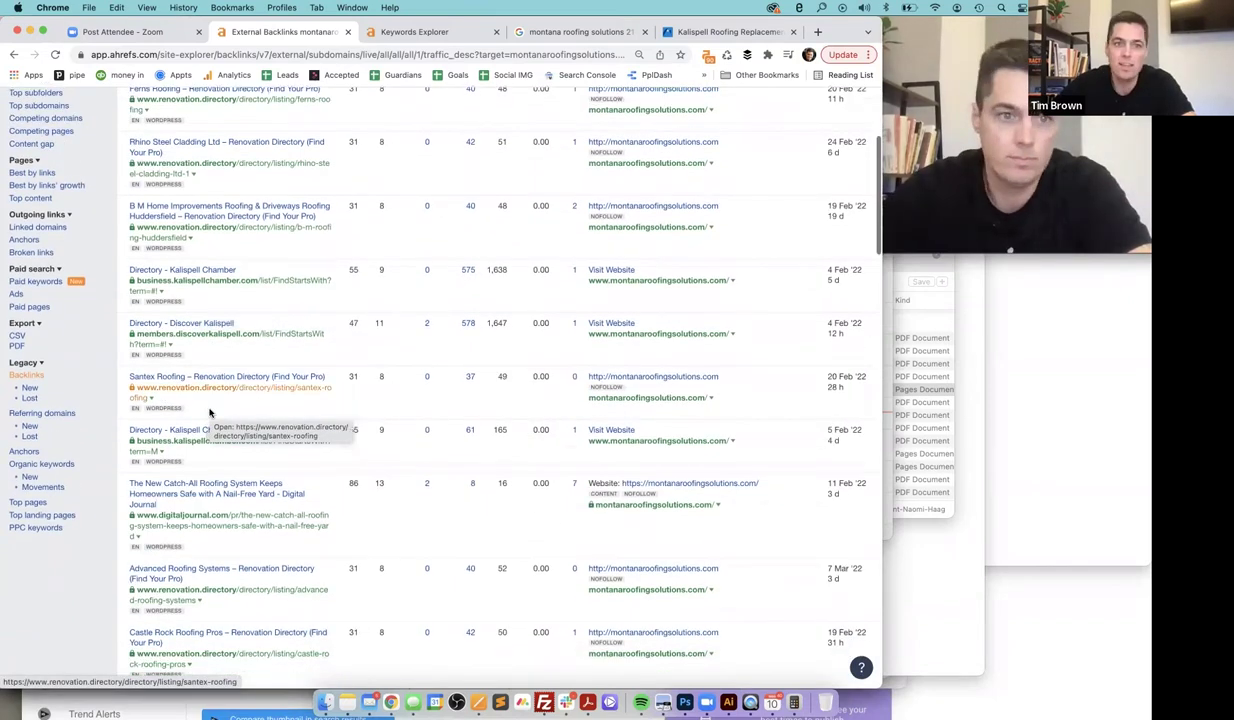
scroll(210, 412, down, 10)
scroll(210, 412, down, 12)
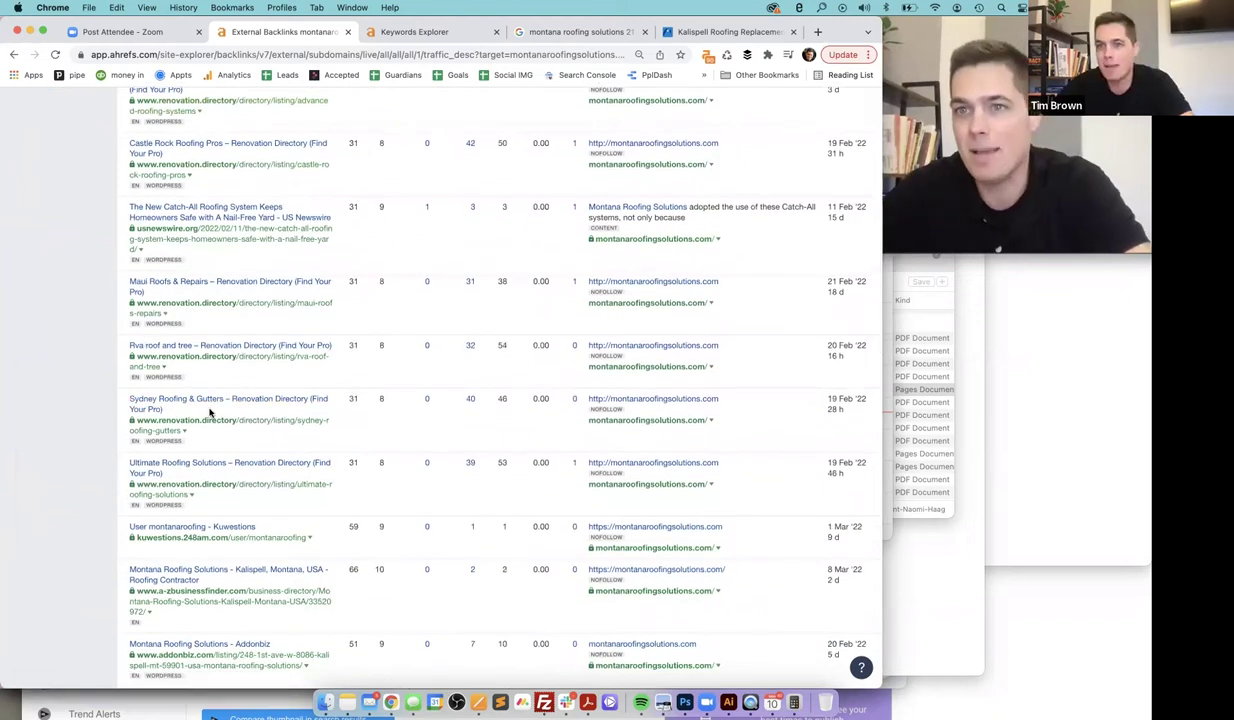
scroll(210, 412, down, 3)
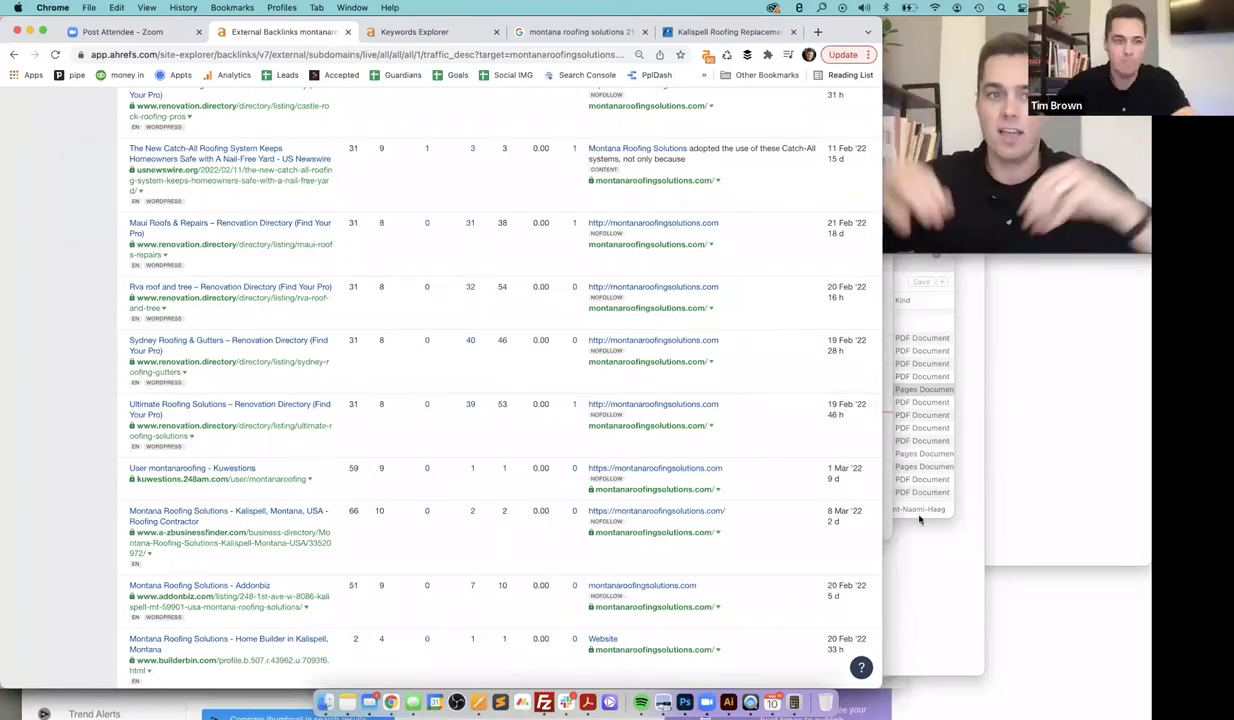
Review the site's organic search charts and organic keywords report, and return to its overview
double_click(16, 57)
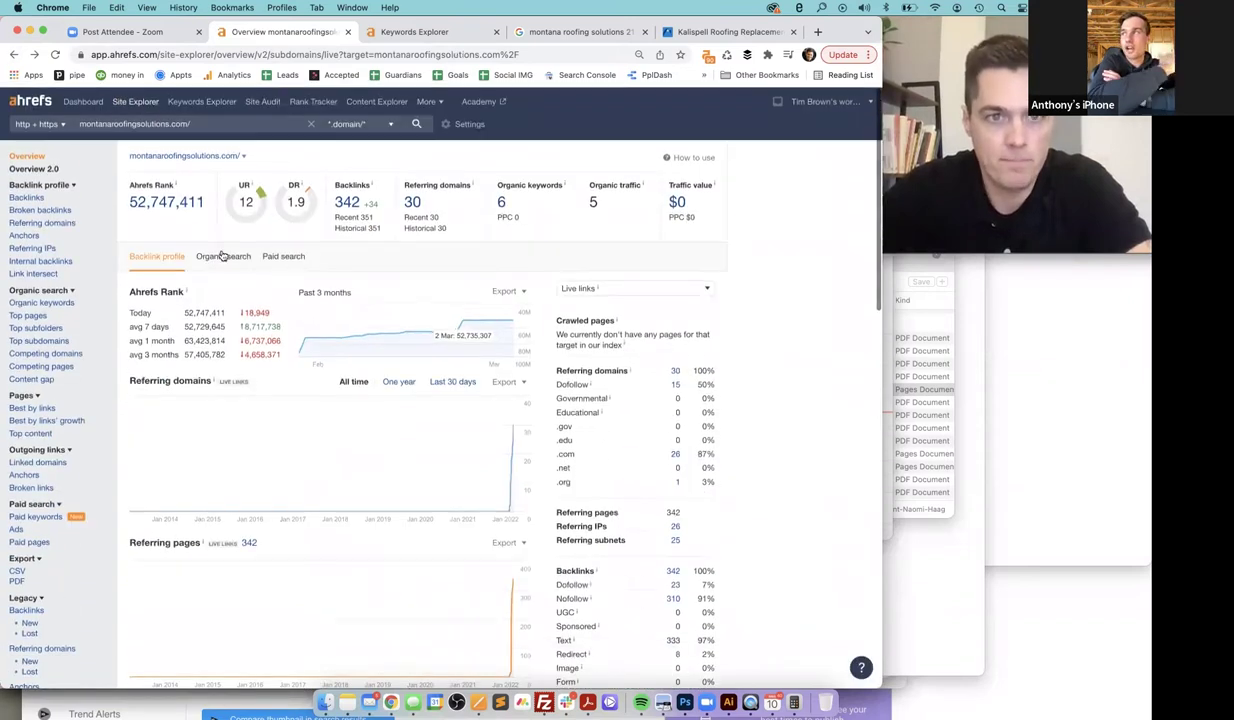
click(223, 257)
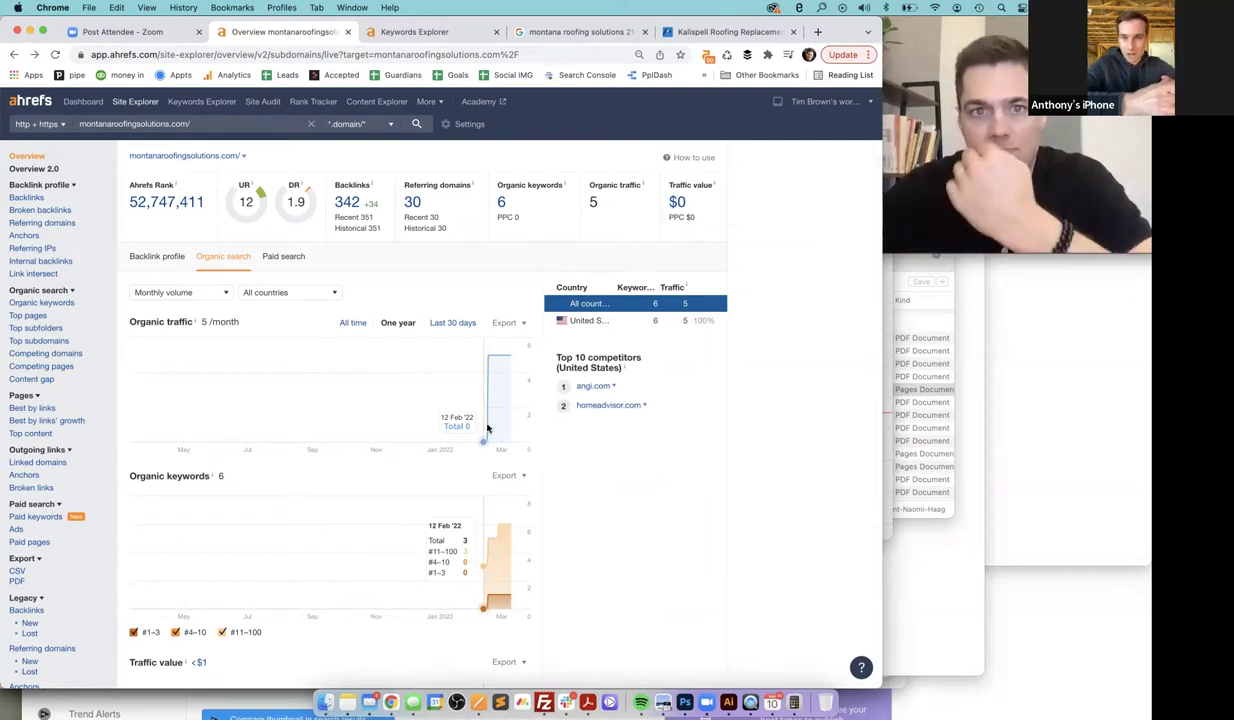
click(500, 205)
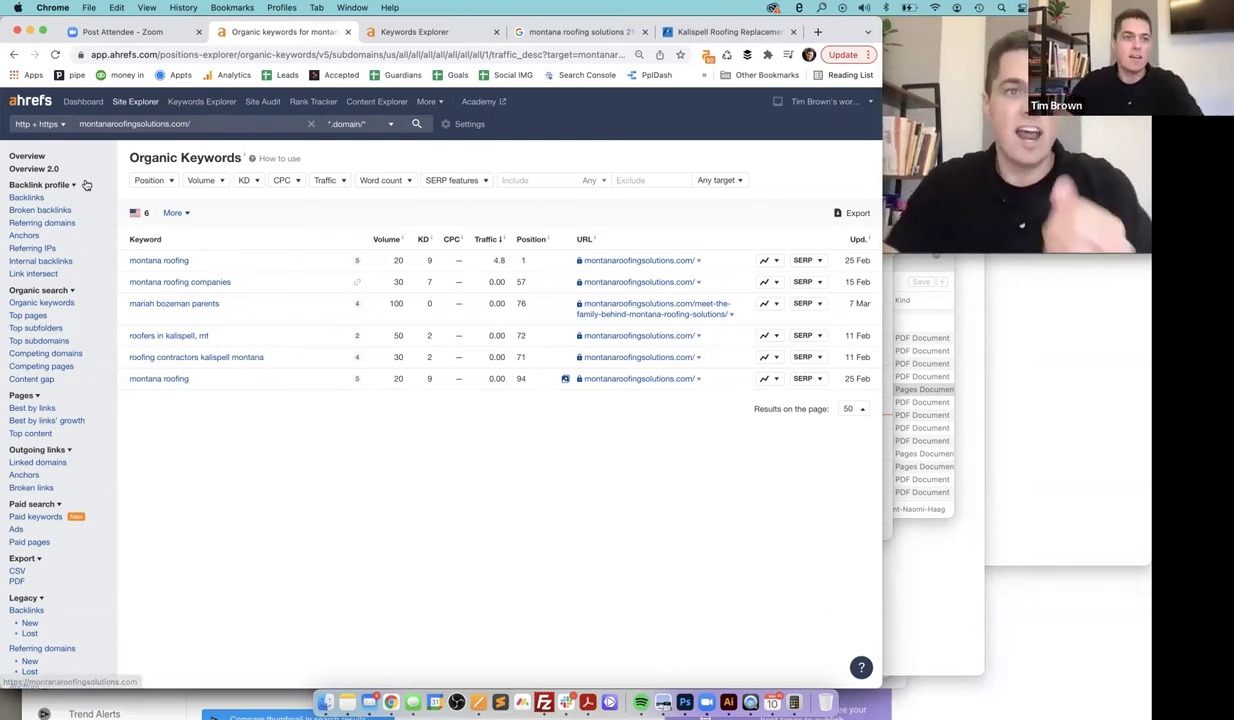
click(36, 157)
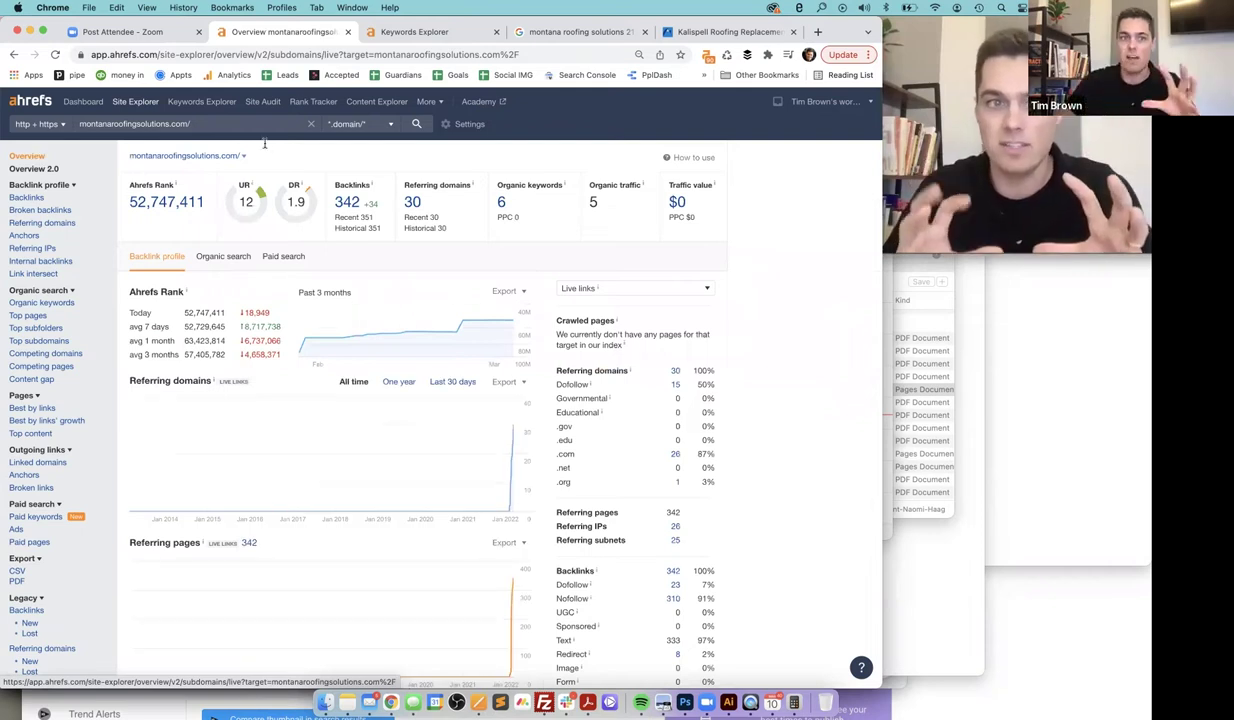
Open the backlinks report for montanaroofingsolutions.com from its overview and sort the referring pages by URL rating
click(225, 257)
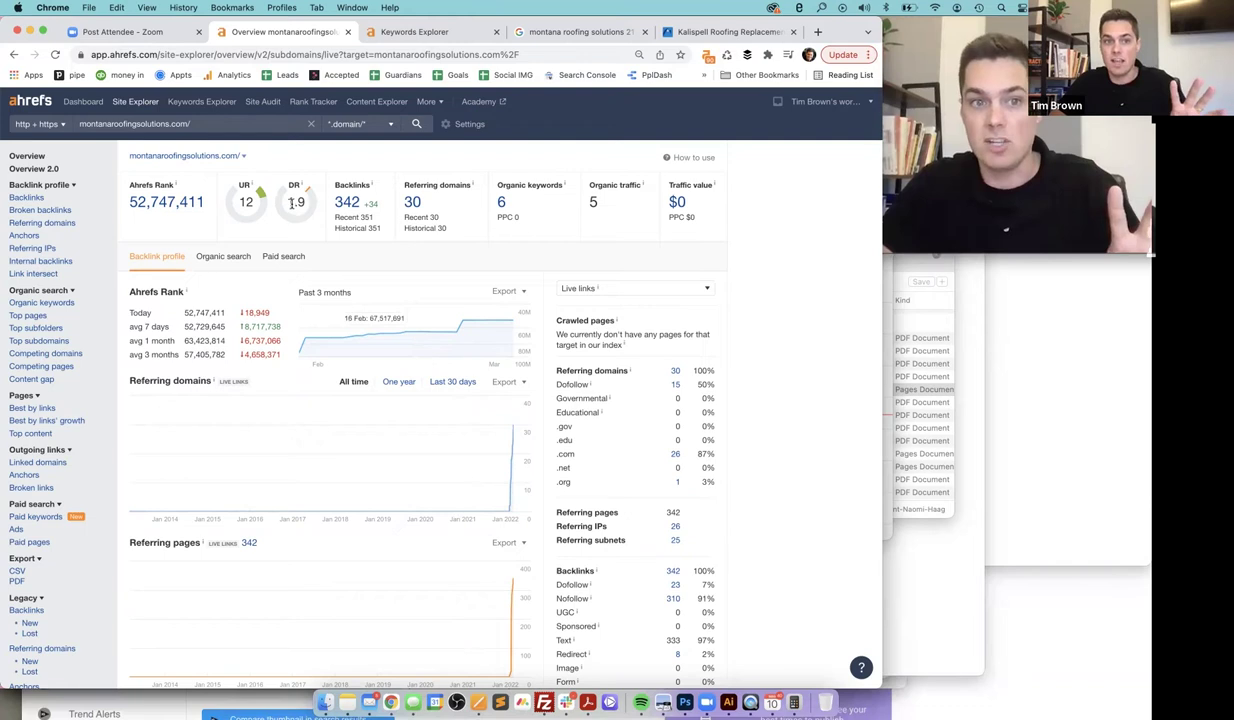
double_click(313, 204)
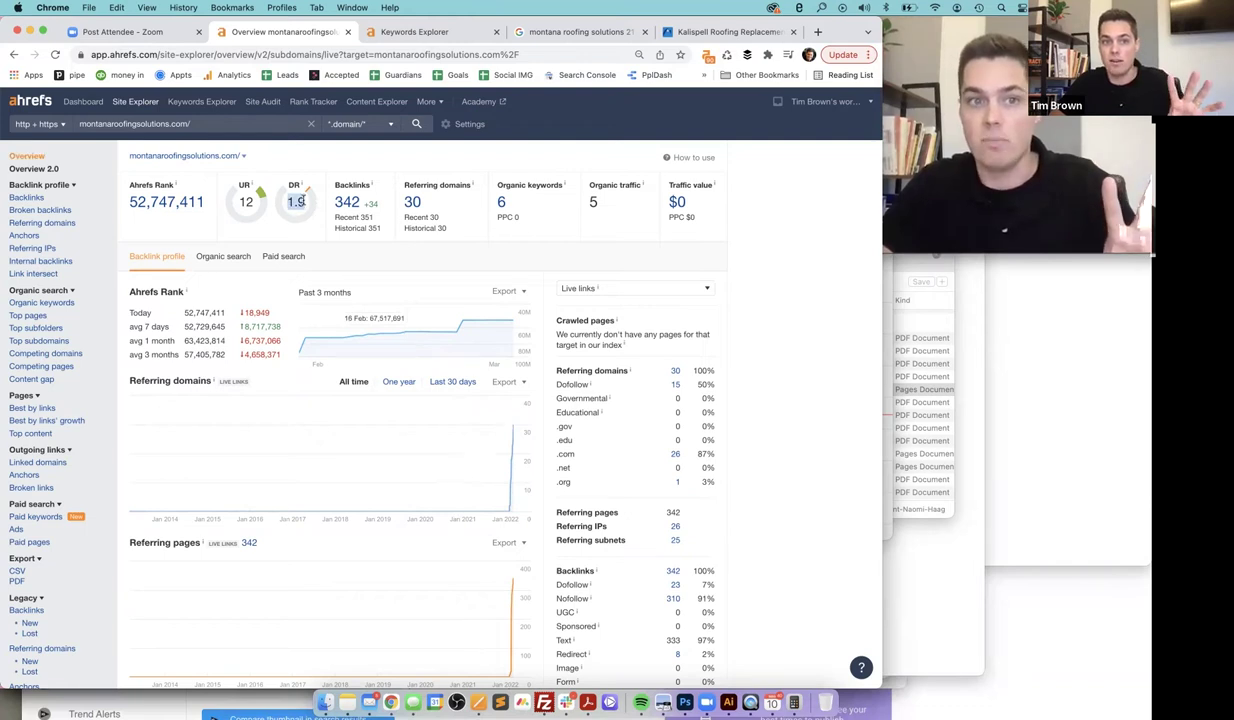
click(359, 201)
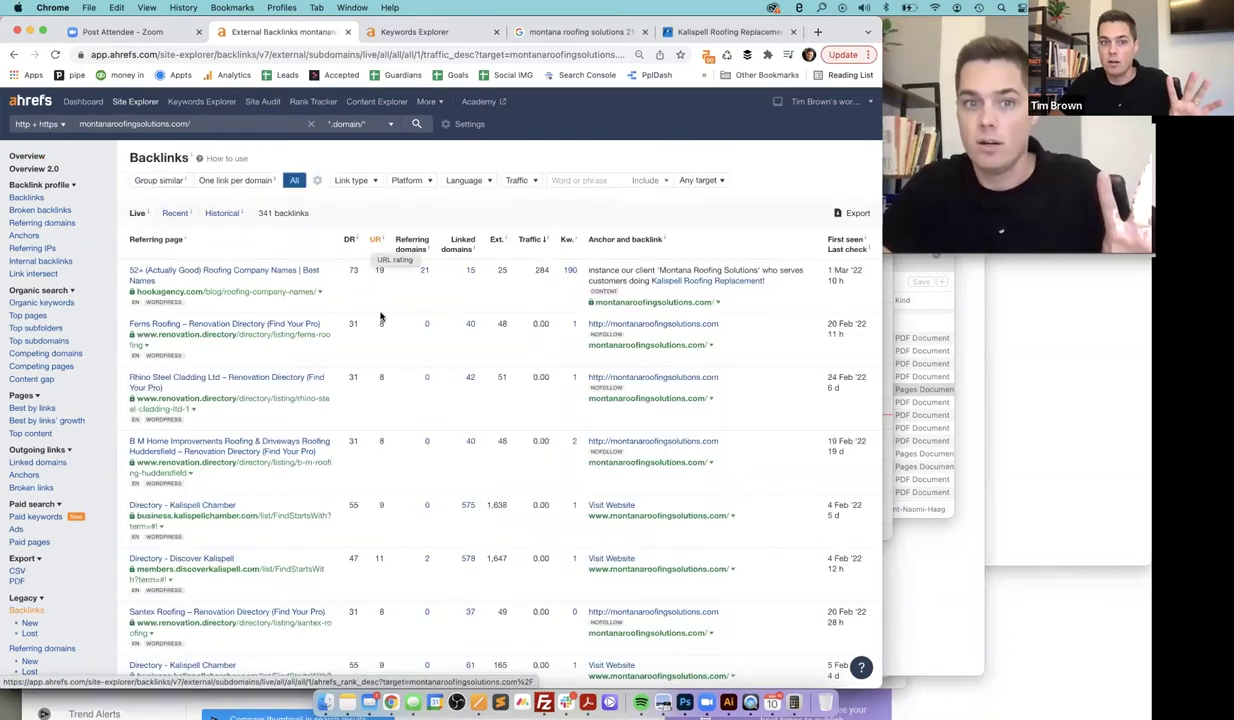
click(374, 238)
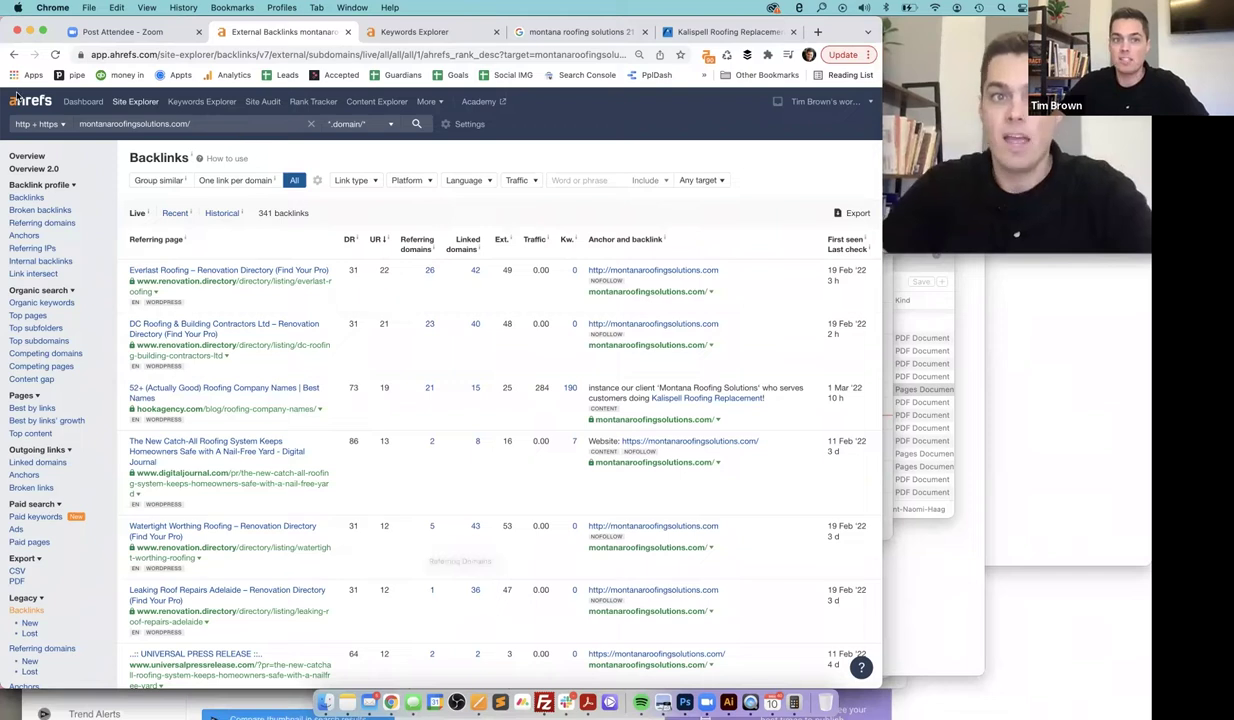
Look up firstamericanroofing.com in Site Explorer and review its overview and its top pages by traffic value
key(super+a)
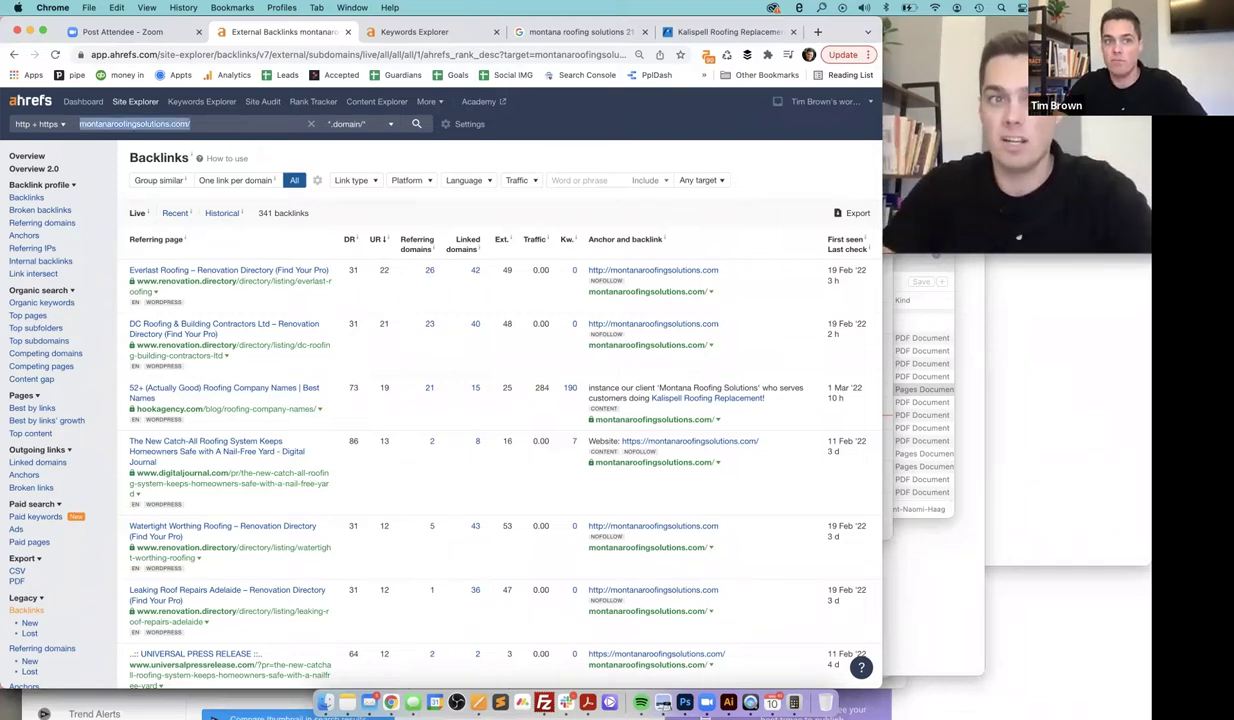
text(first)
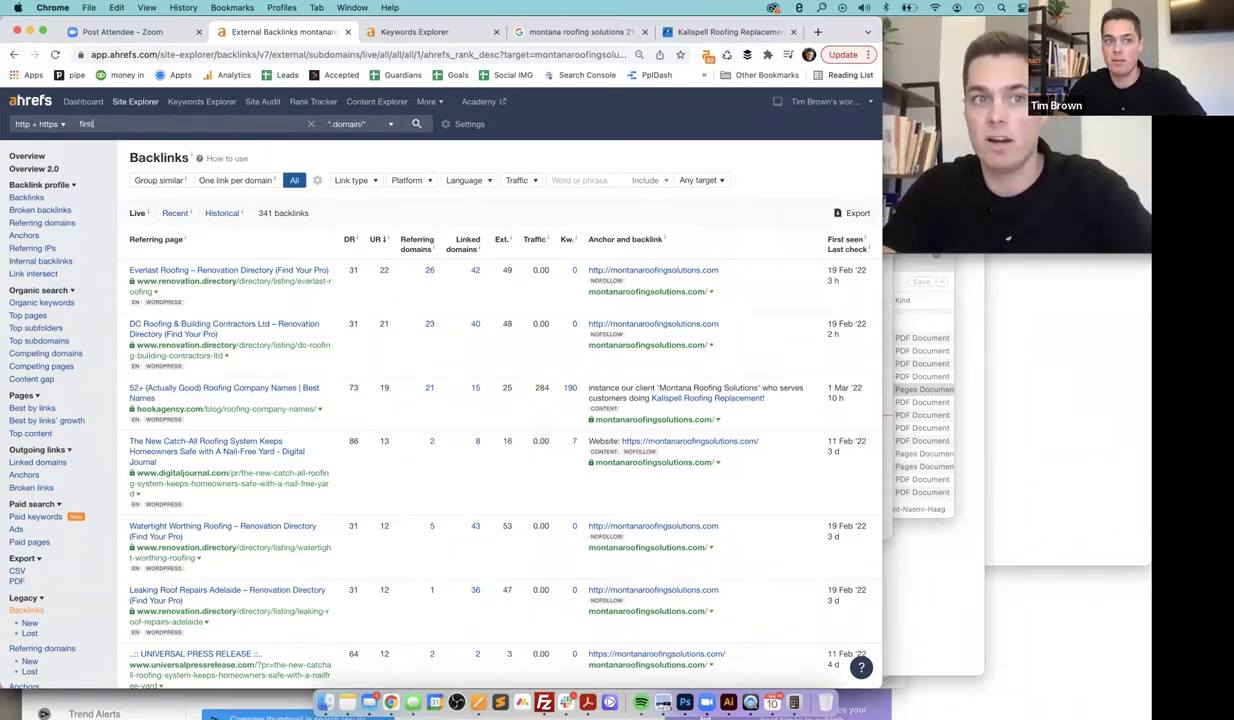
text(americ)
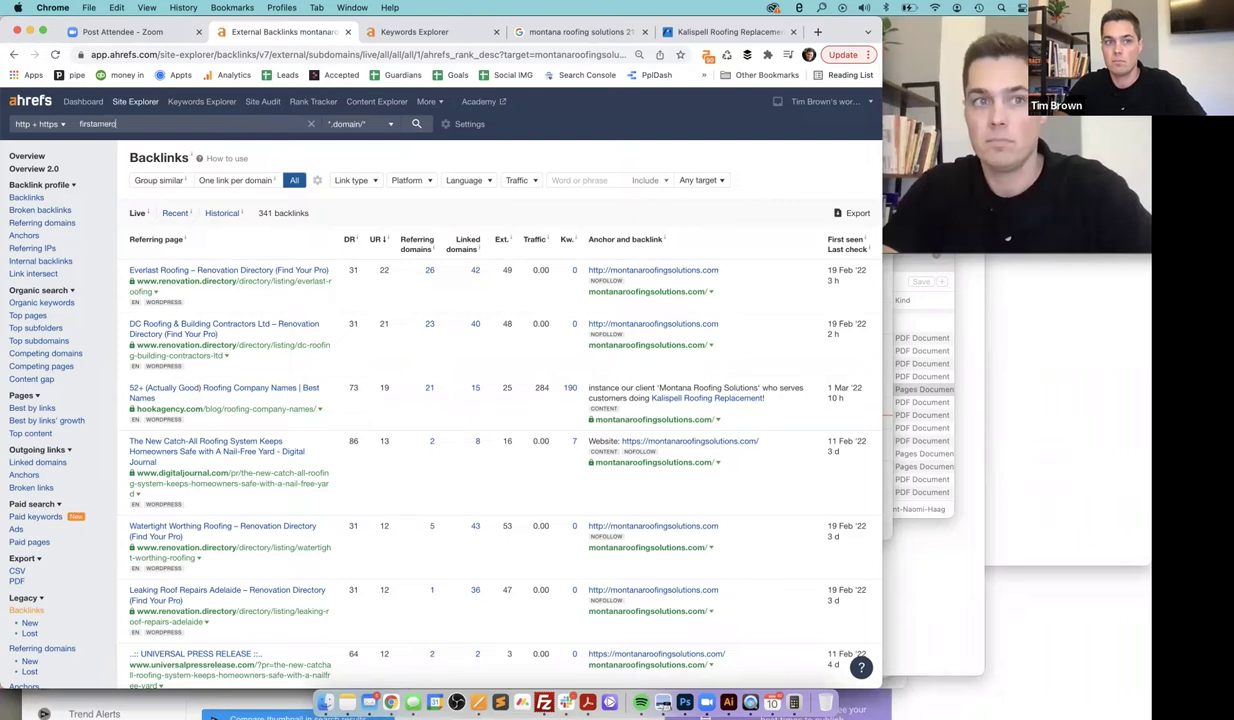
text(anroofing.)
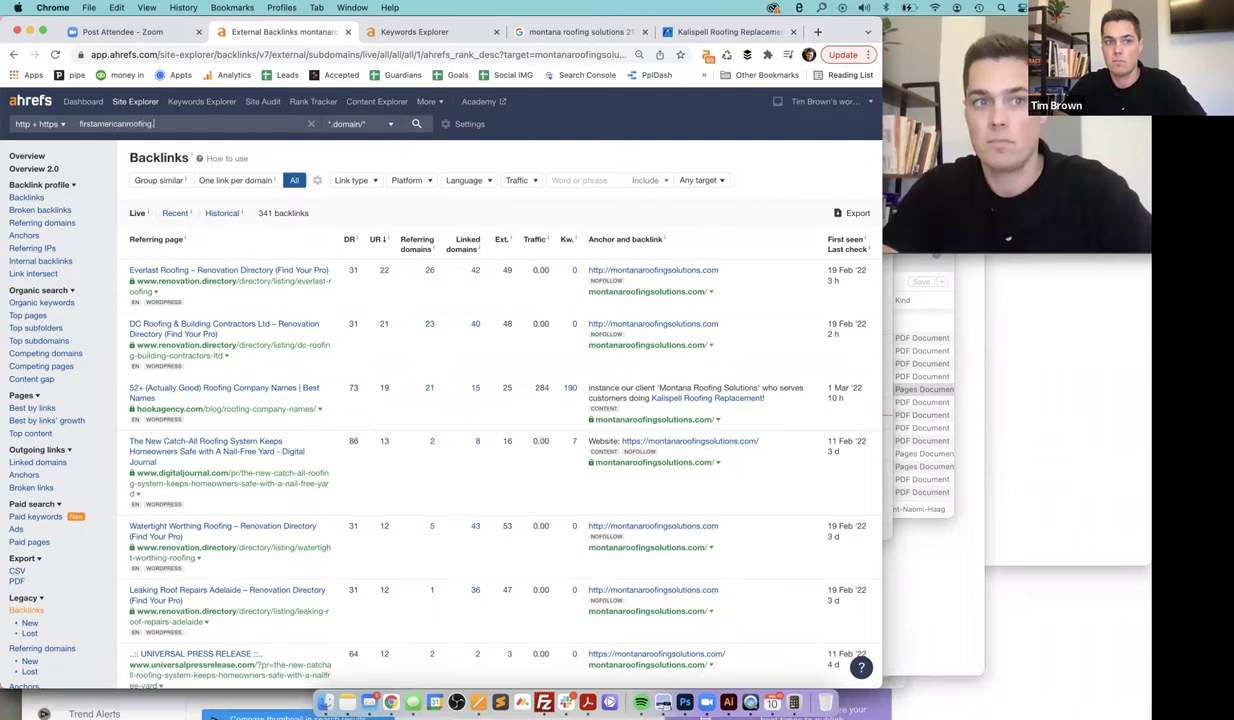
text(com)
key(Return)
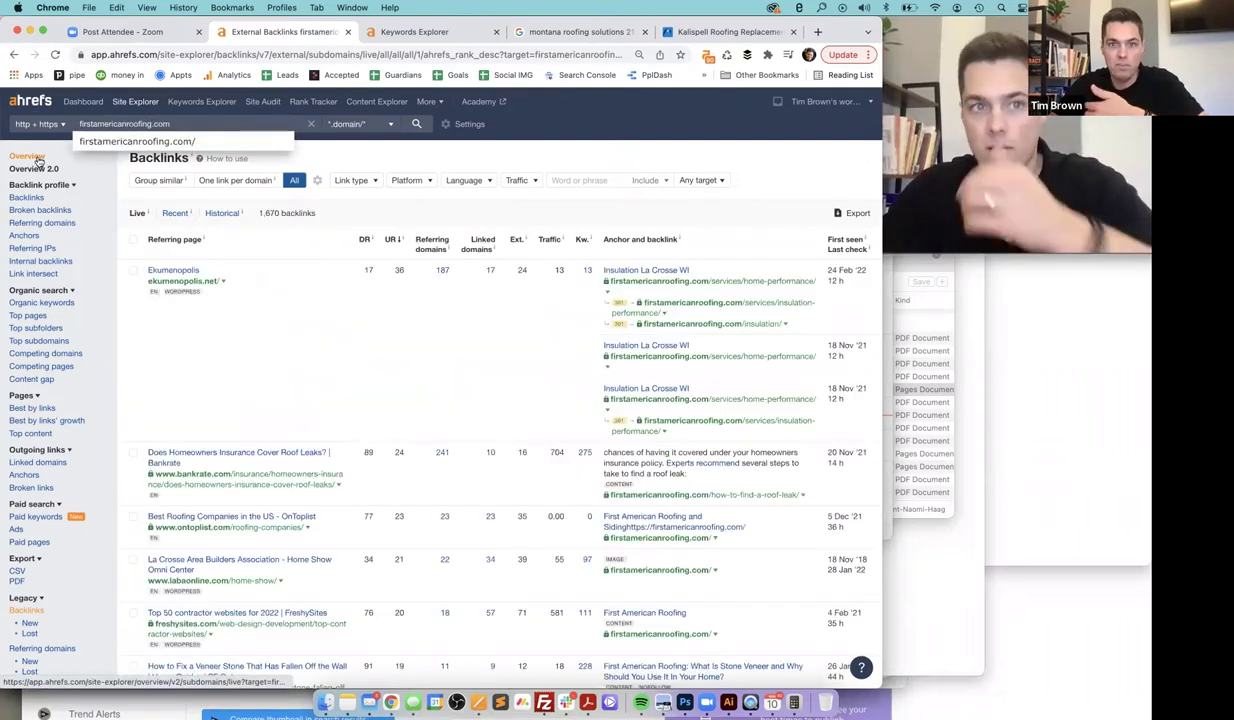
click(33, 157)
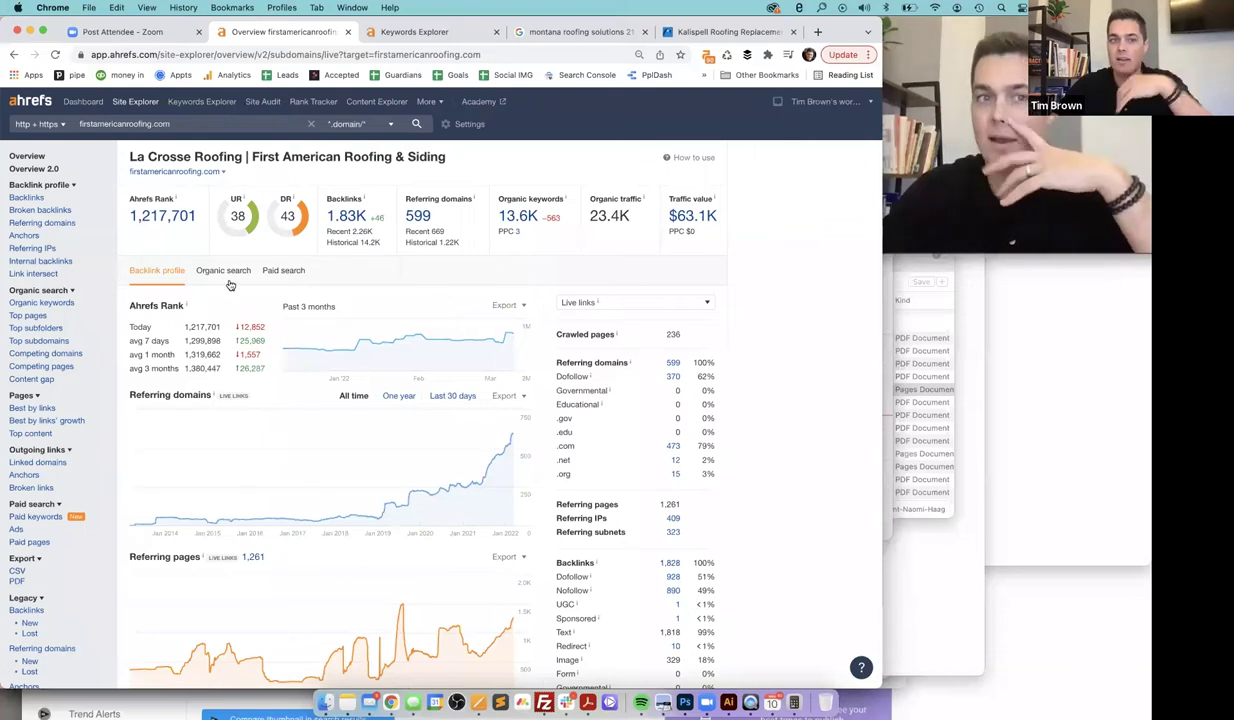
click(679, 228)
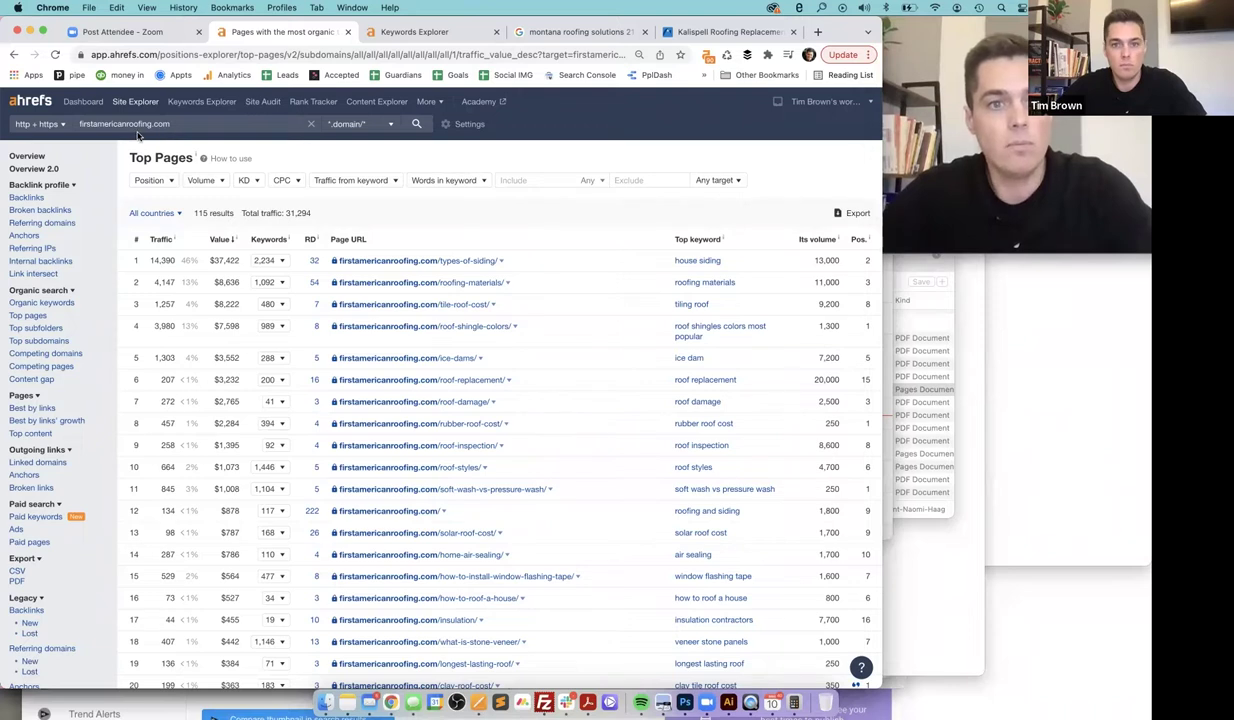
click(12, 55)
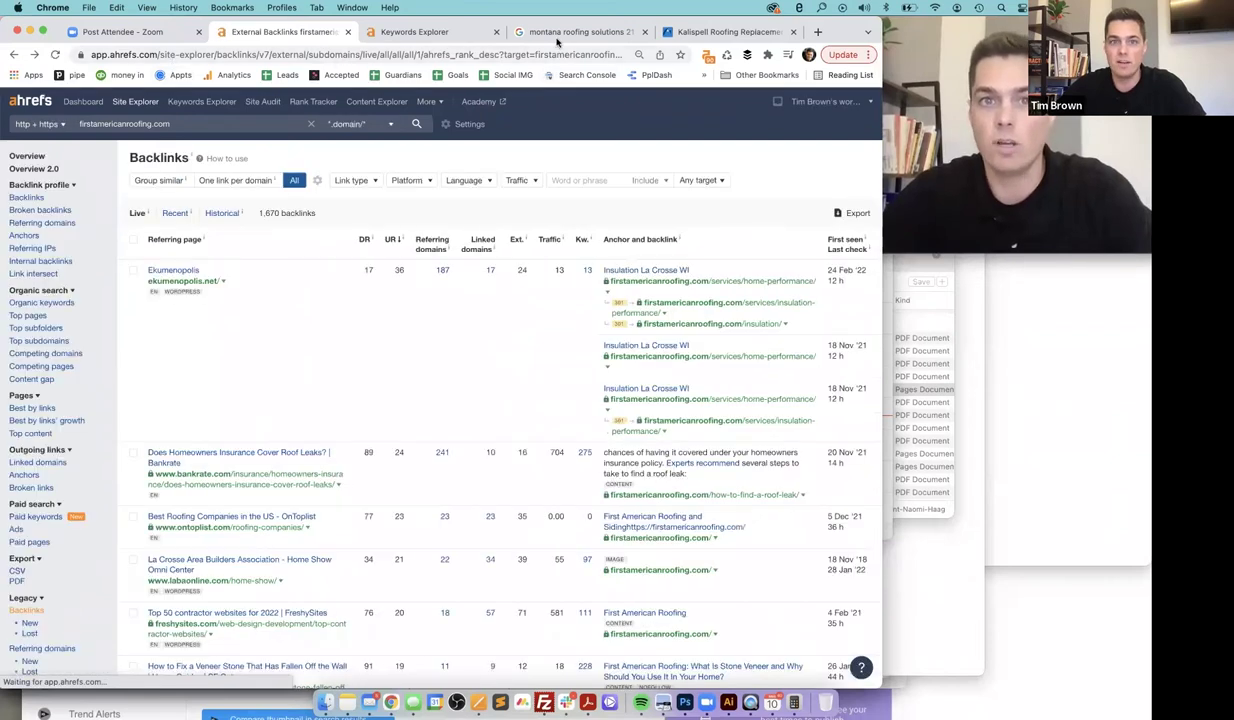
Switch to Google, search for "kalispell roofing" and look through the local roofing results
click(560, 33)
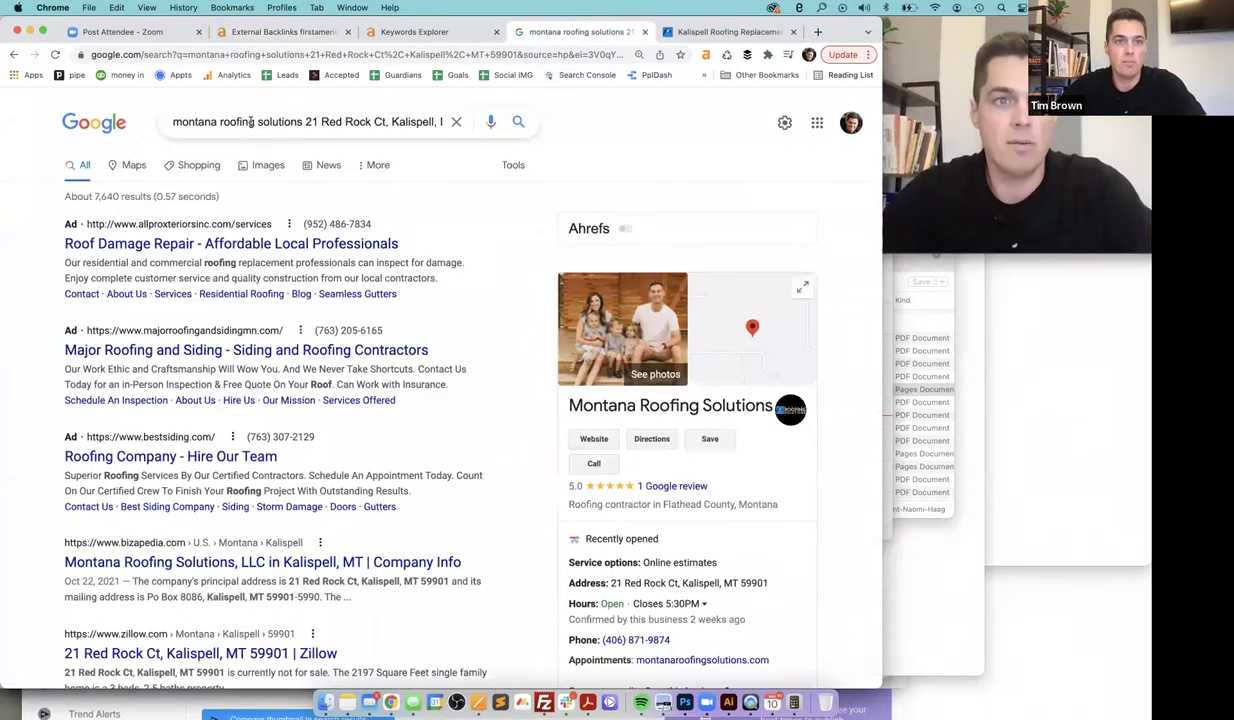
triple_click(174, 121)
text(kalispell)
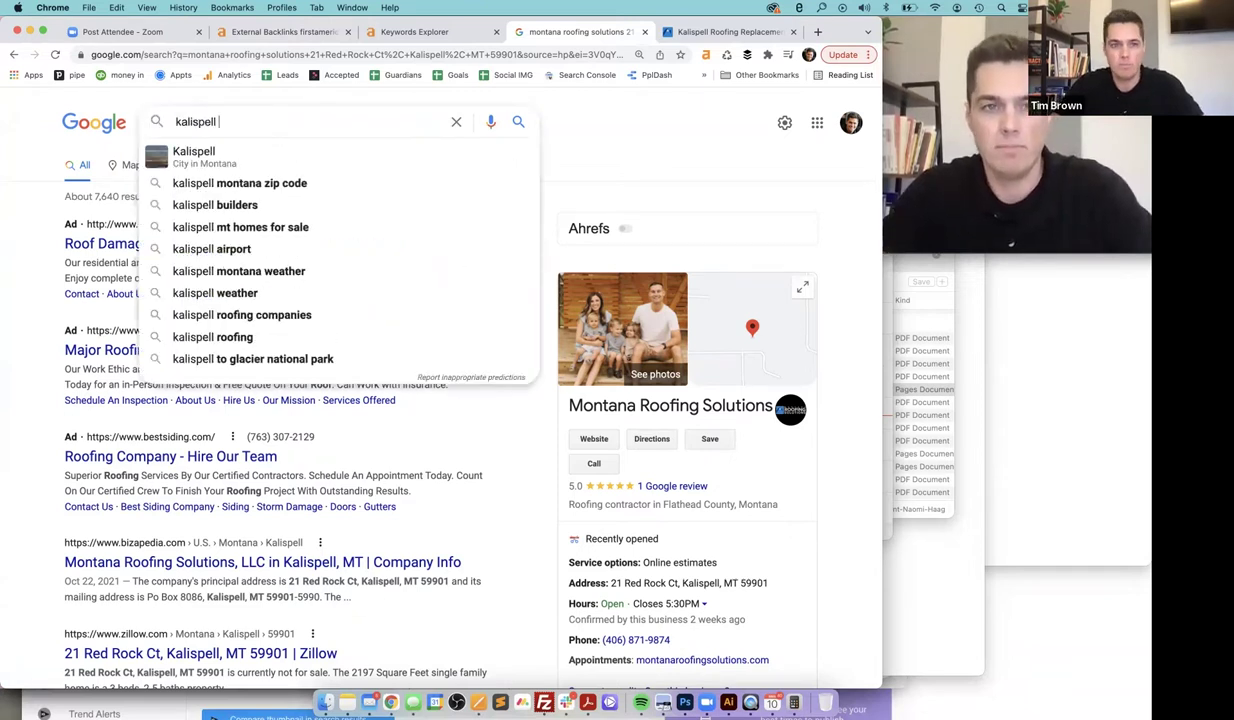
text( m)
key(BackSpace)
text(roofing)
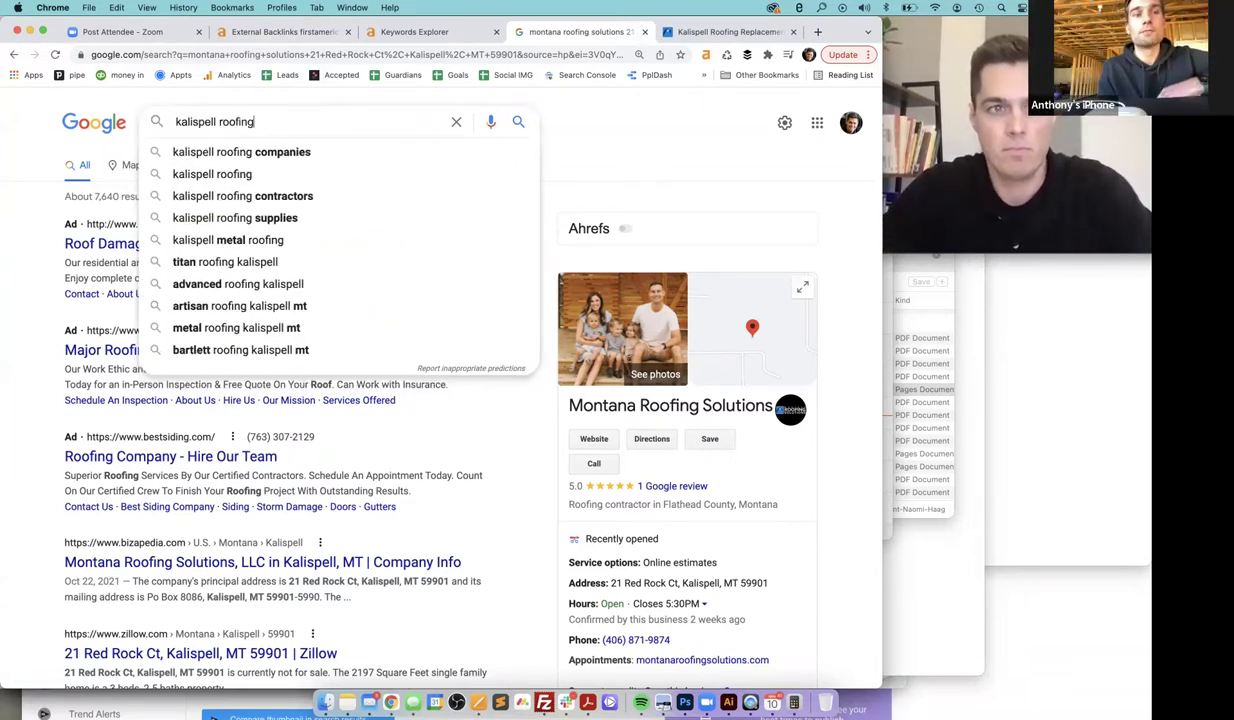
key(Return)
scroll(449, 482, down, 10)
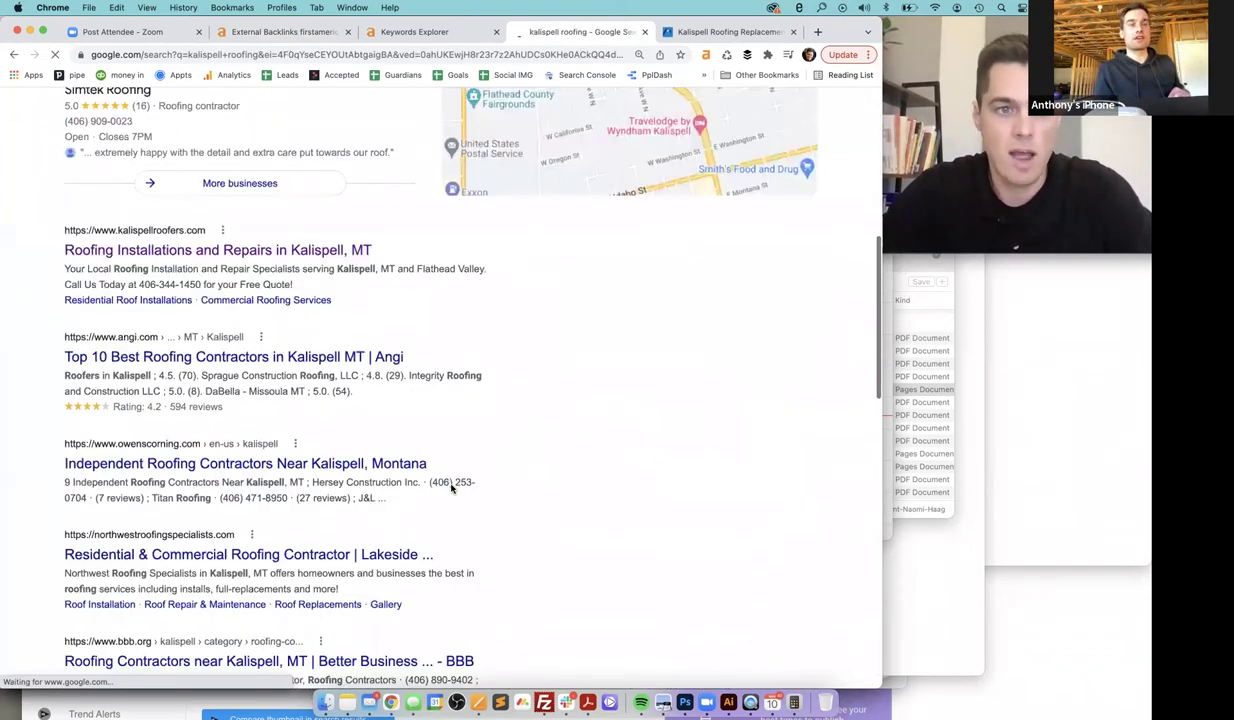
Search Google for "artisan roofing" and open the artisanroofingcompany.com website
triple_click(182, 105)
text(artisan roo)
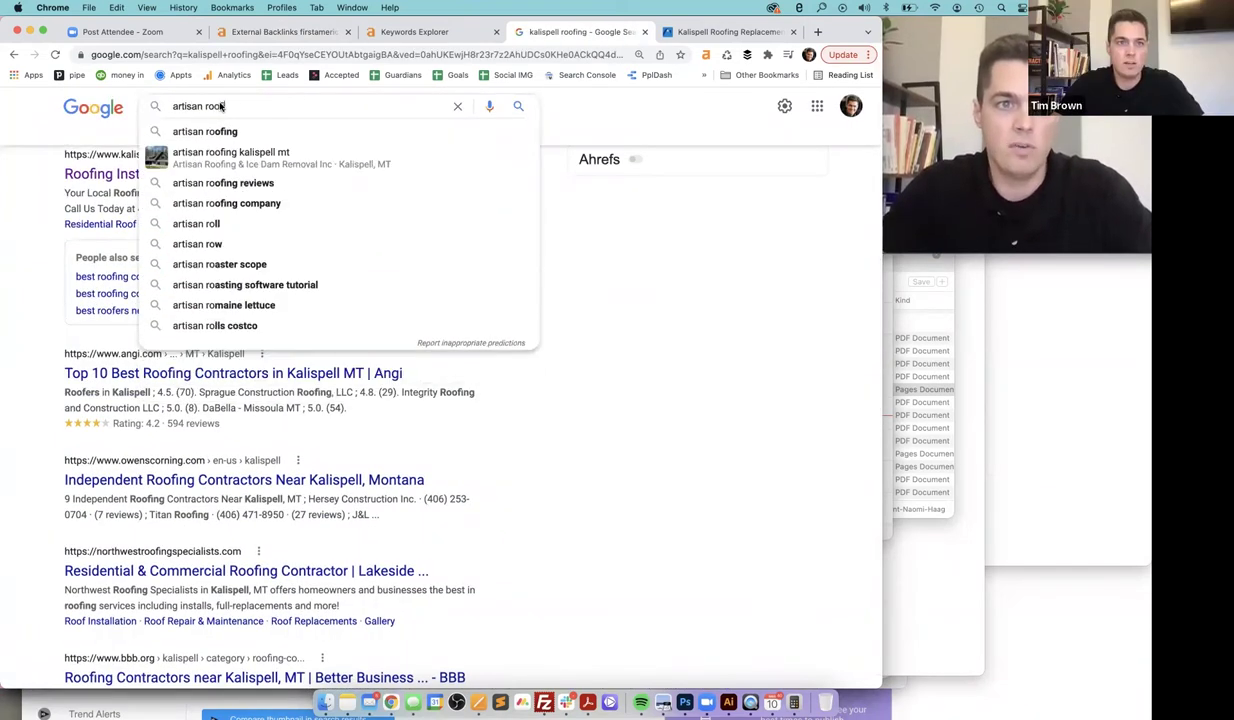
text(fing)
key(Return)
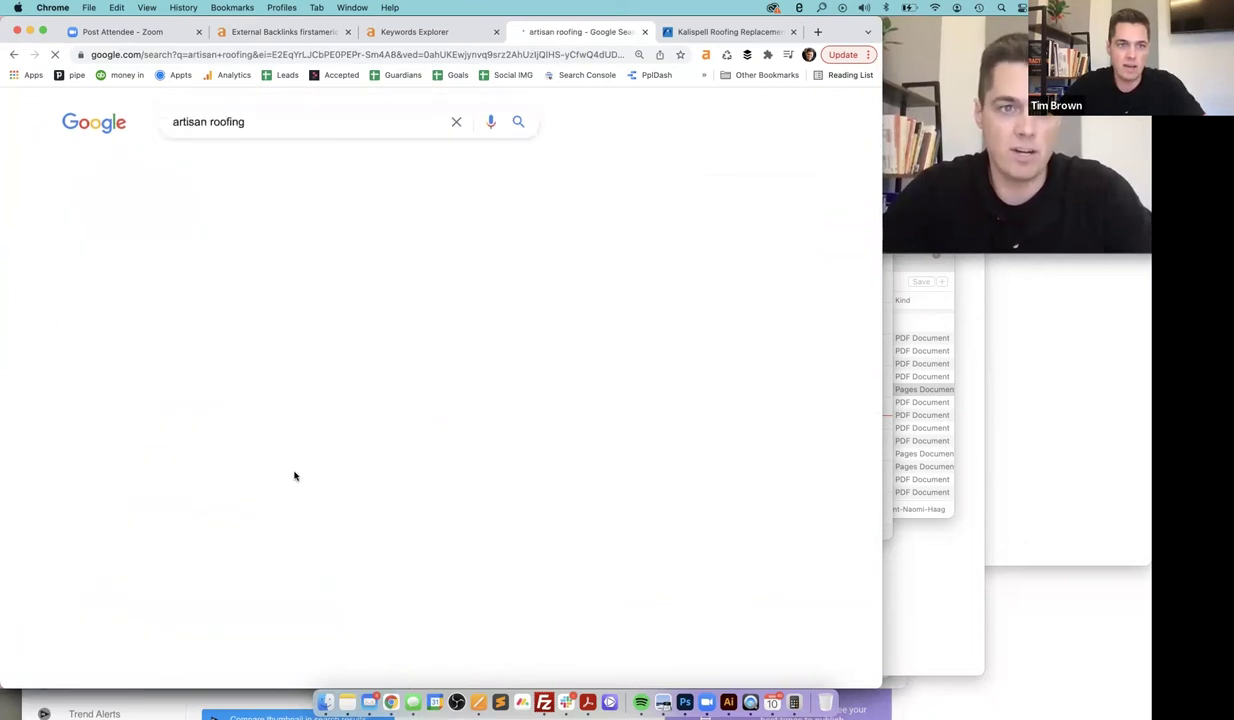
scroll(200, 255, down, 1)
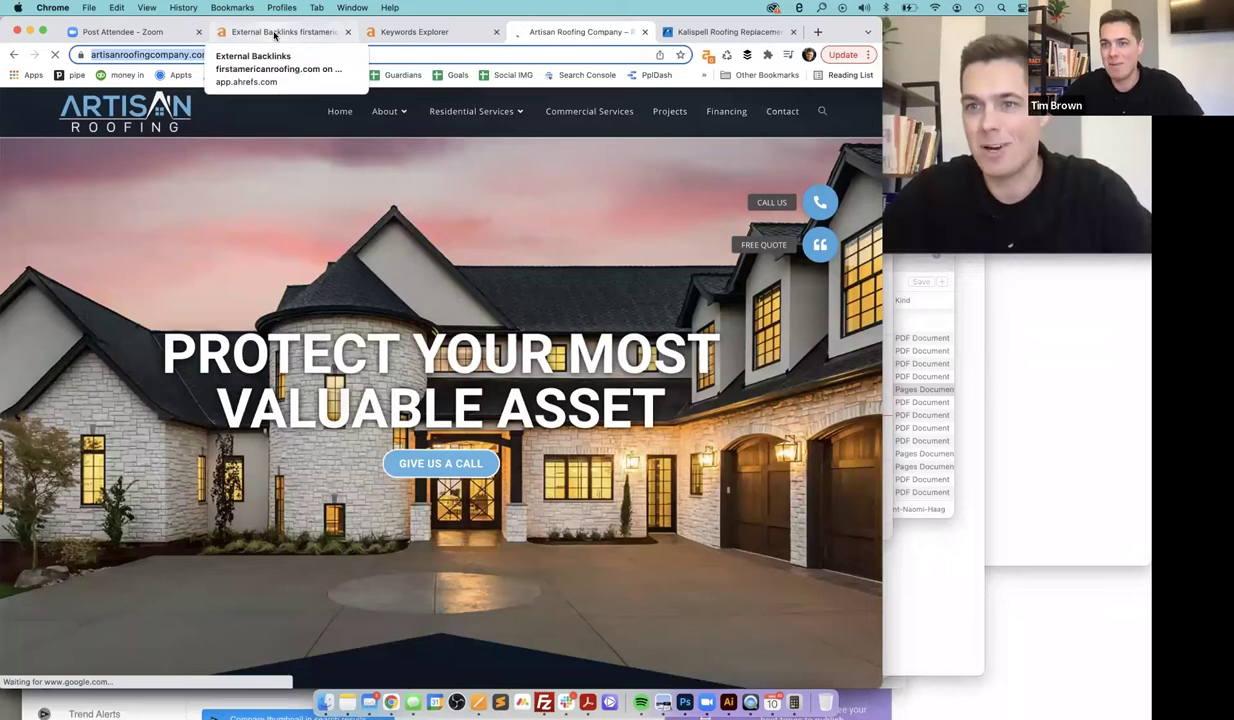
click(274, 34)
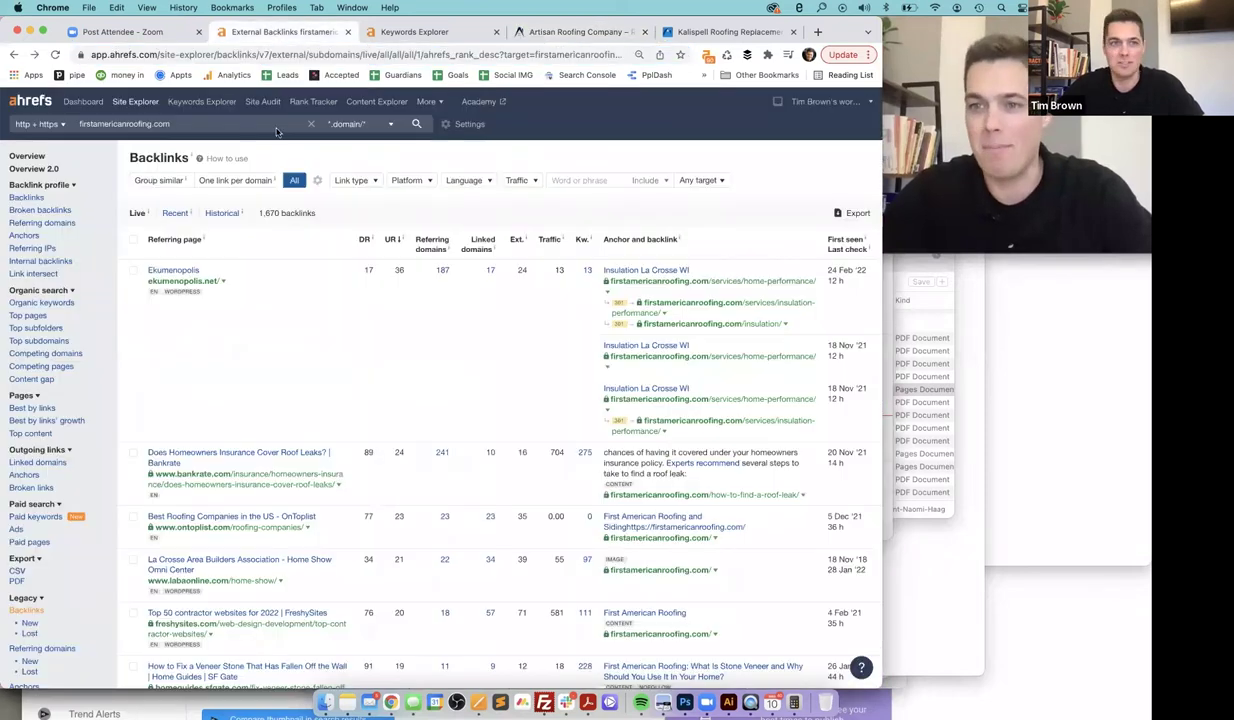
click(240, 125)
key(super+a)
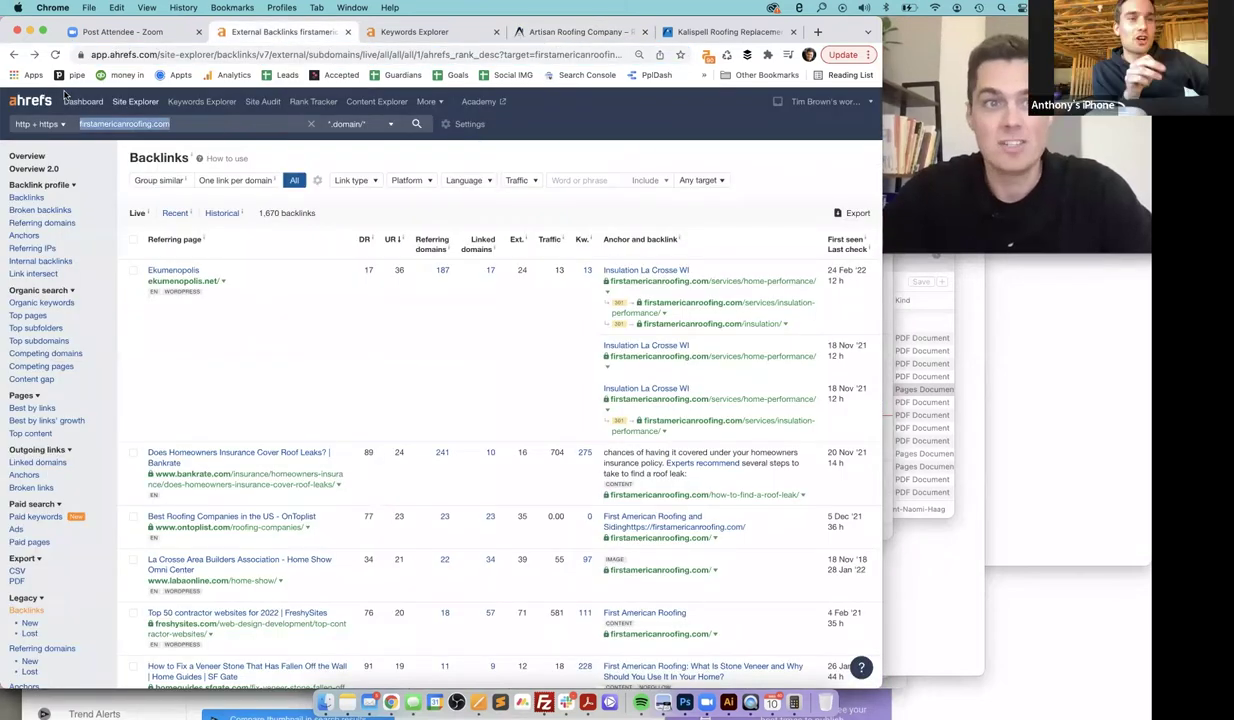
text(https://www.artisanroofingcompany.com/)
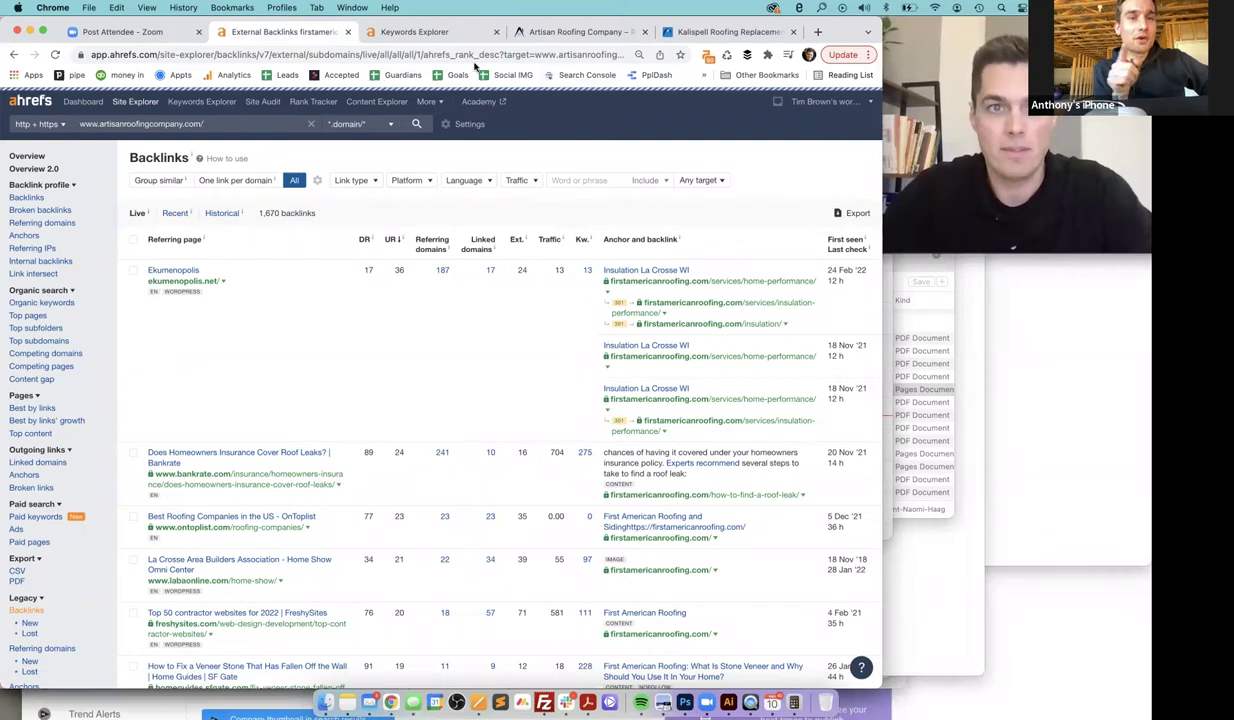
Search Google for "artisan roofing montana" and open the website of Artisan Roofing & Ice Dam Removal Inc from its business profile
click(410, 32)
click(540, 34)
text(artisan roofing )
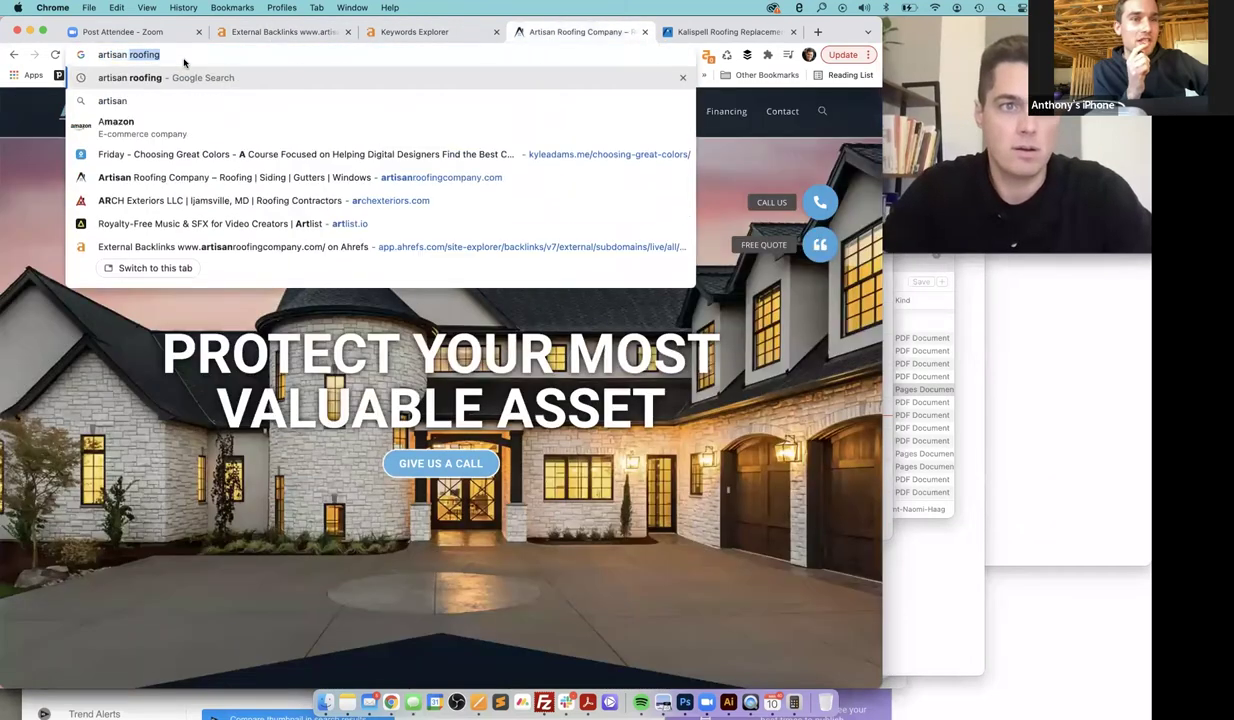
text(montana)
key(Return)
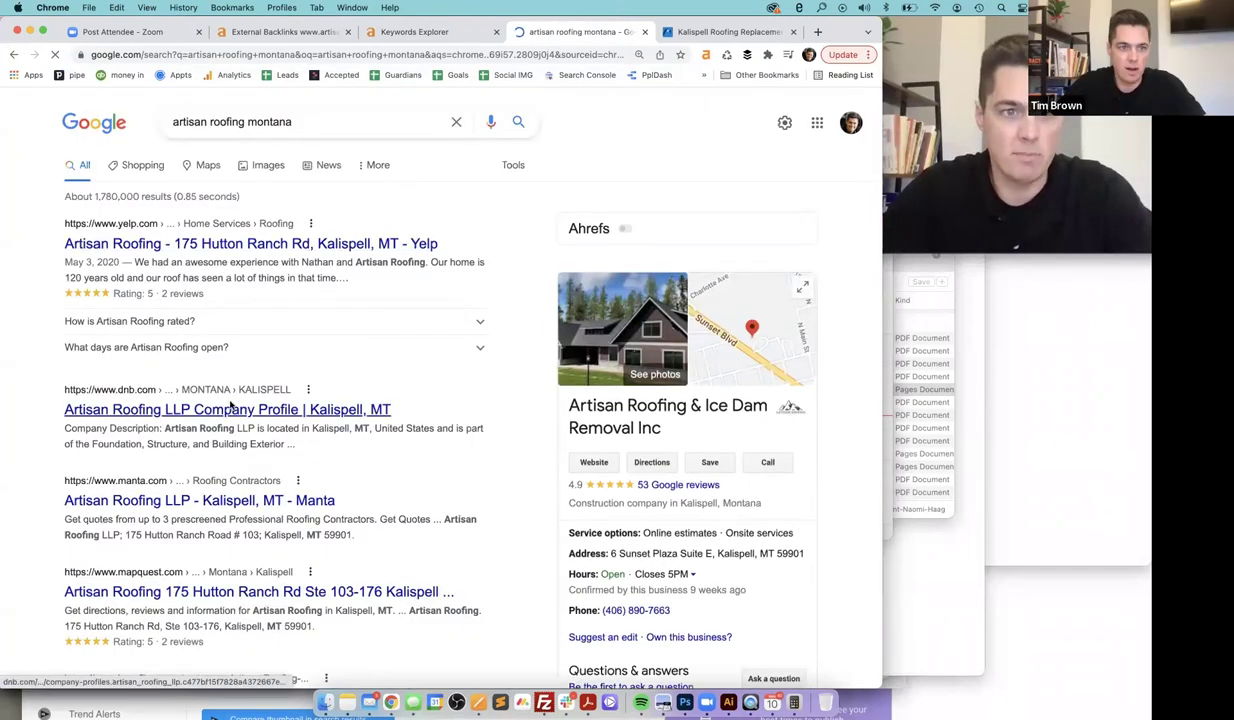
scroll(240, 400, down, 1)
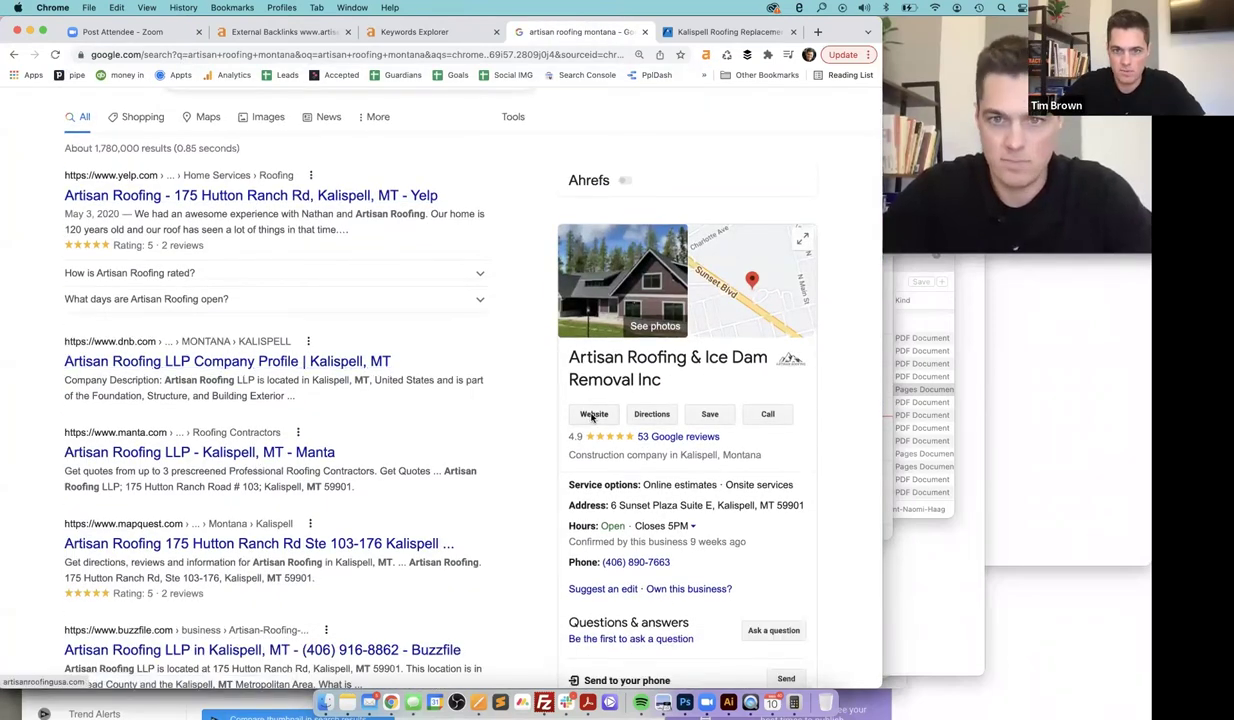
scroll(593, 418, down, 1)
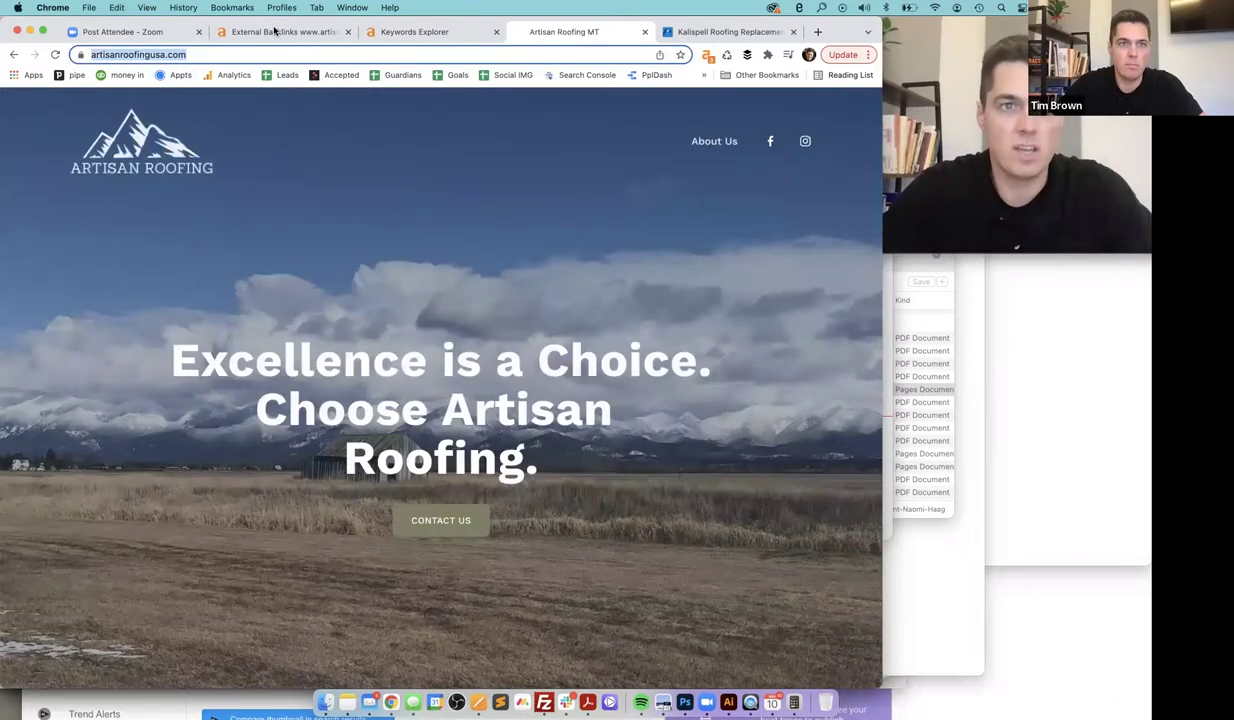
click(281, 32)
key(super+a)
text(www.artisanroofingusa.com/)
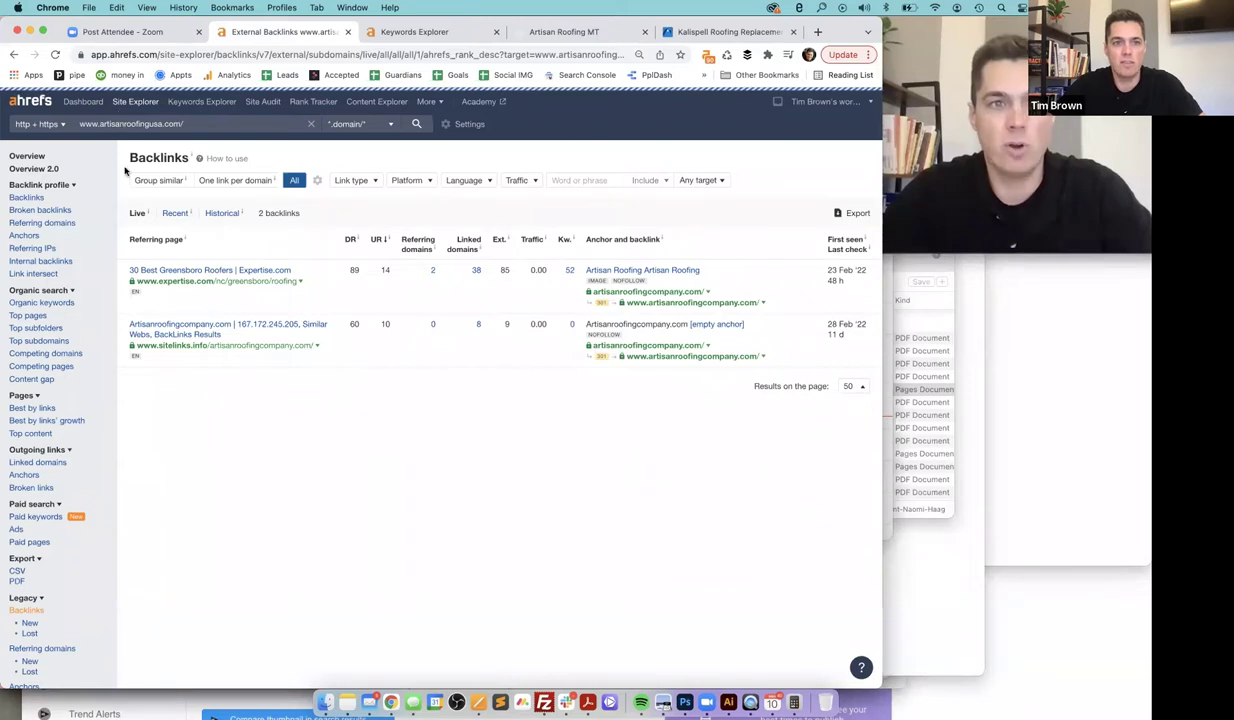
click(9, 160)
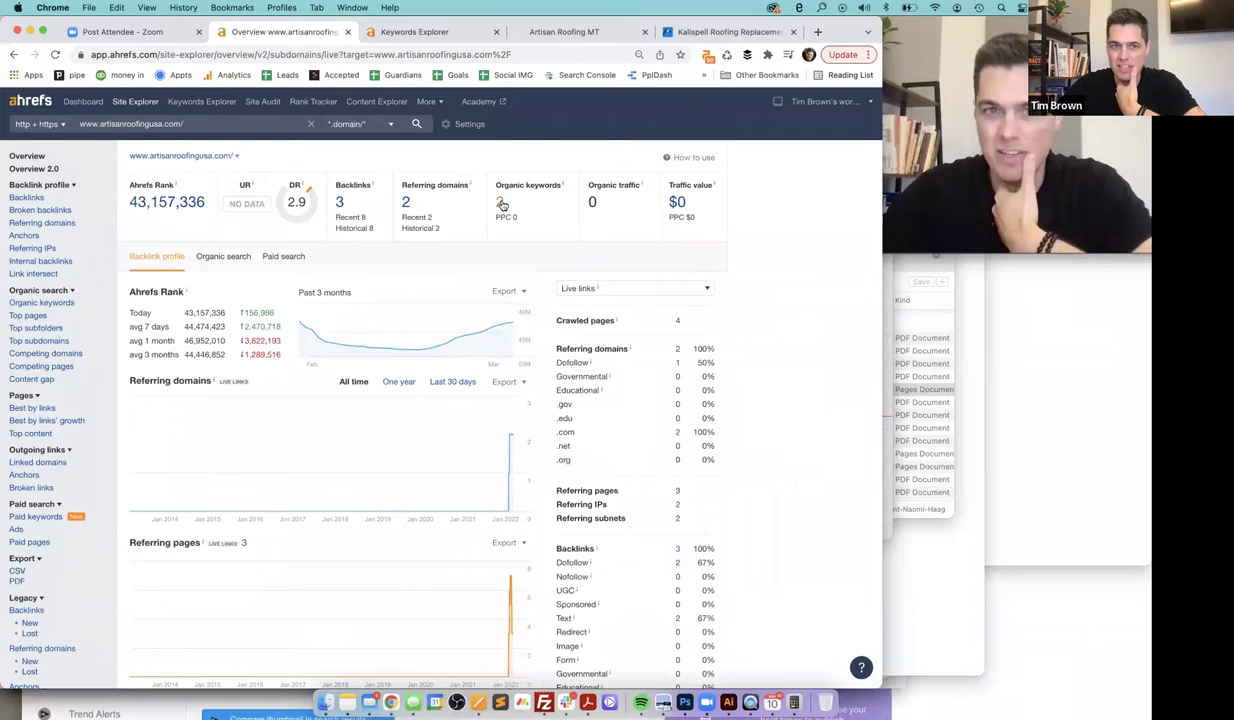
click(502, 212)
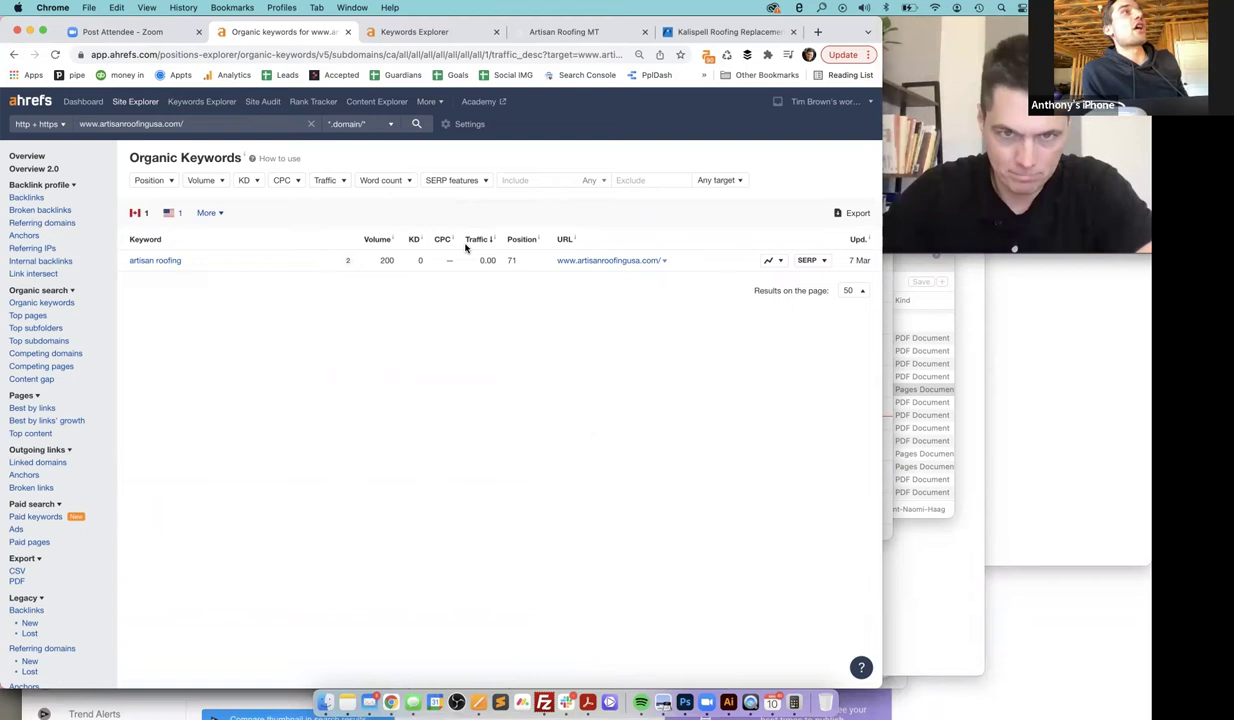
Search Google for "kalispell roofing" and open Bartlett Roofing's Kalispell, MT page from the organic results
click(519, 33)
click(519, 53)
text(kalispell roofing)
key(Return)
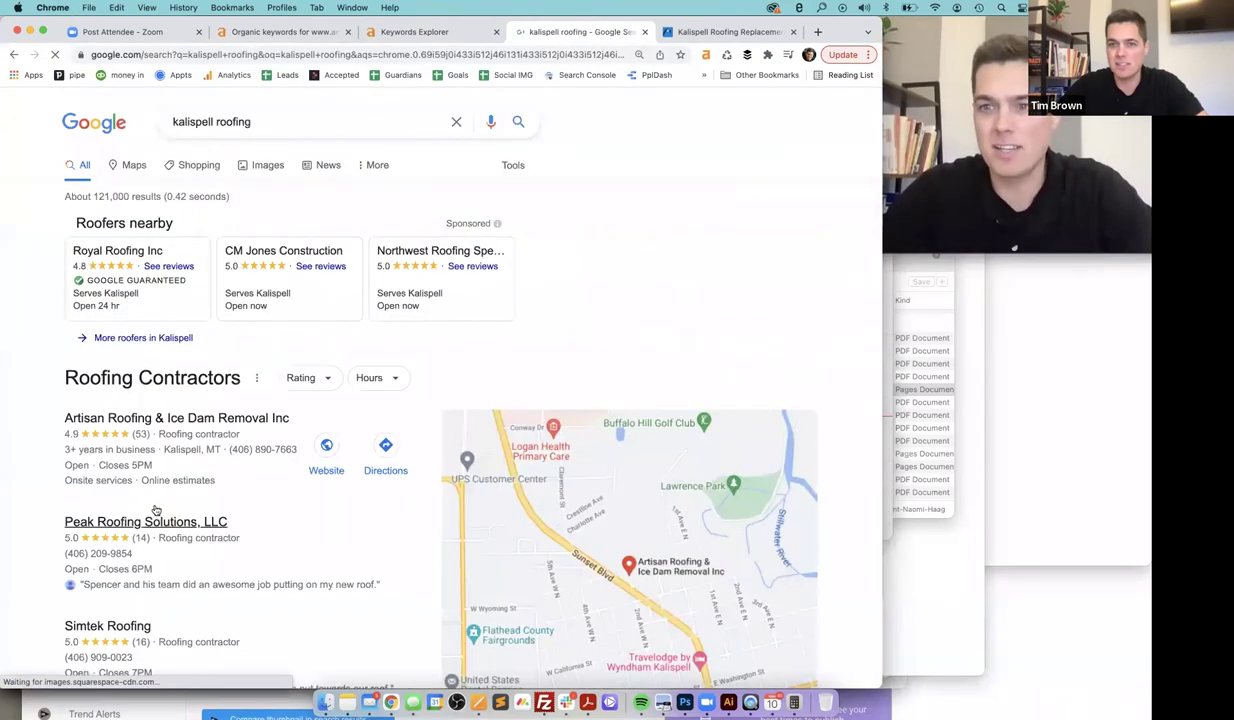
scroll(160, 443, down, 10)
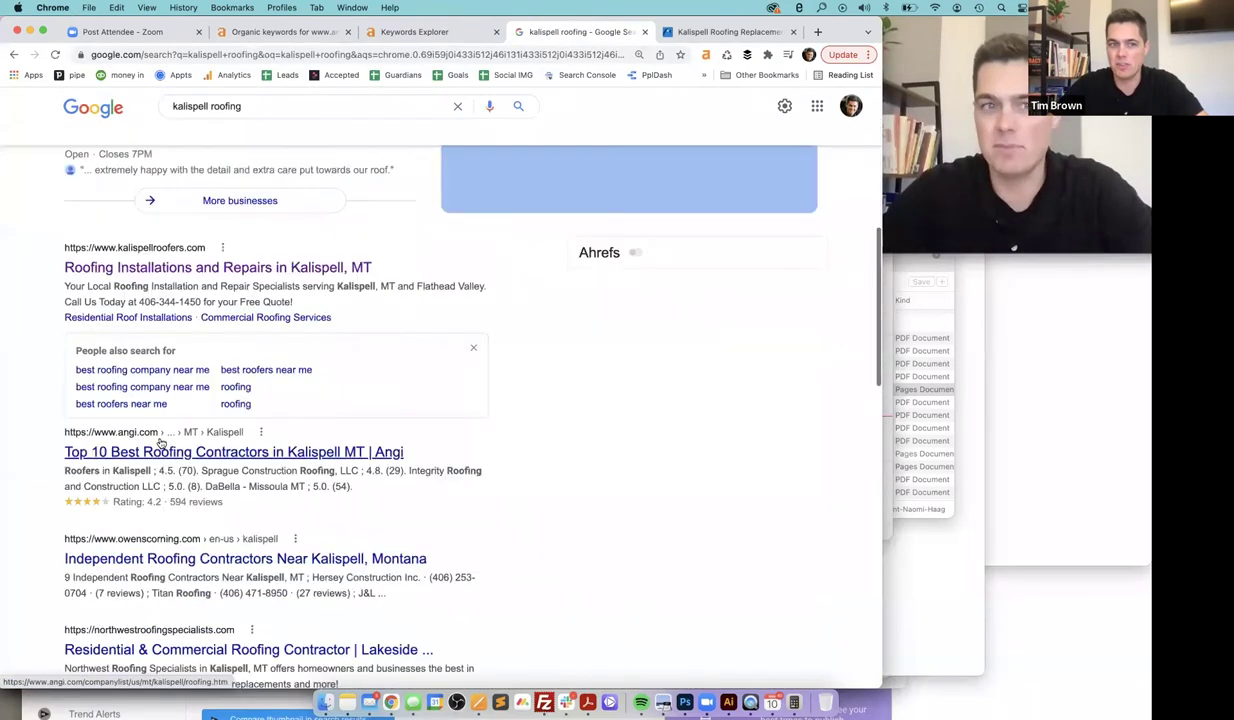
scroll(160, 443, down, 4)
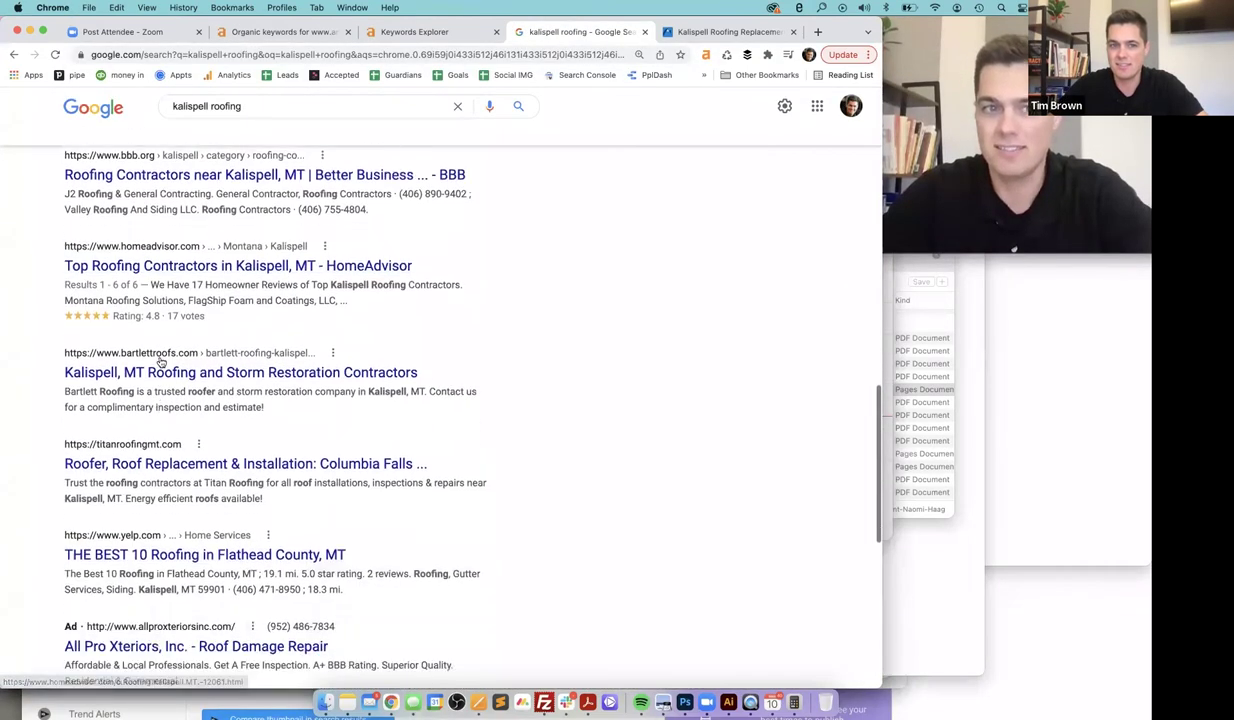
click(160, 362)
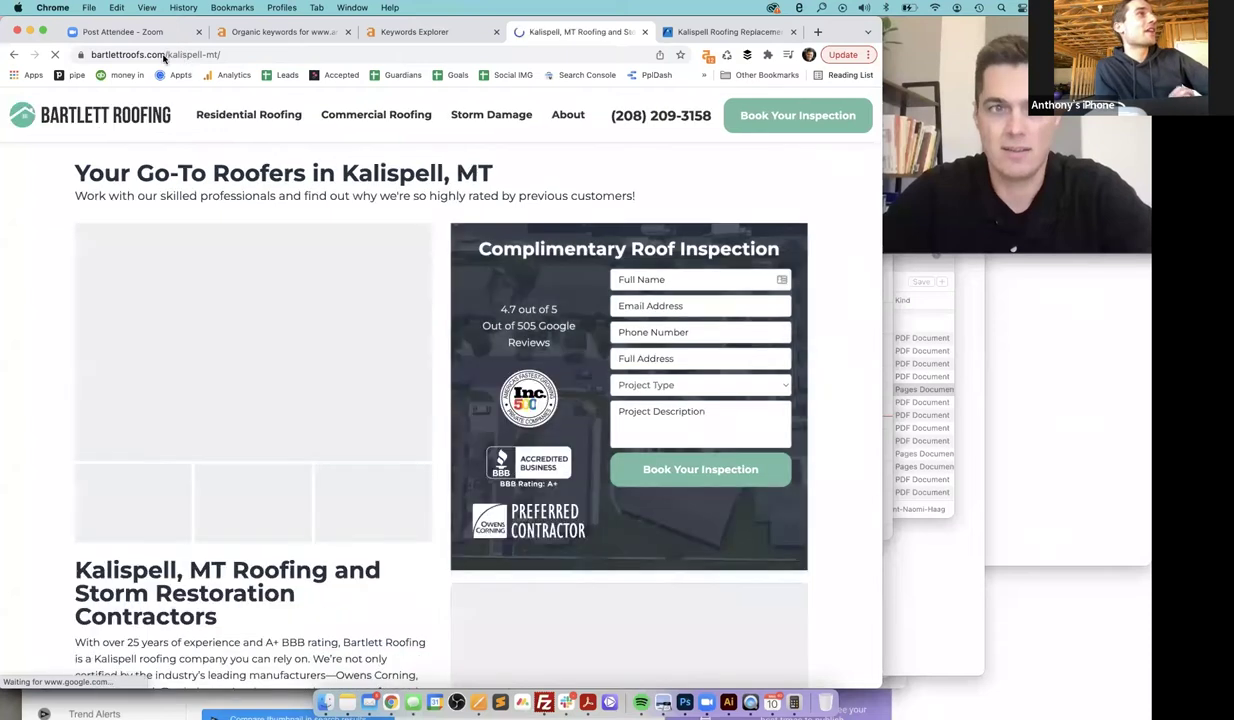
click(222, 33)
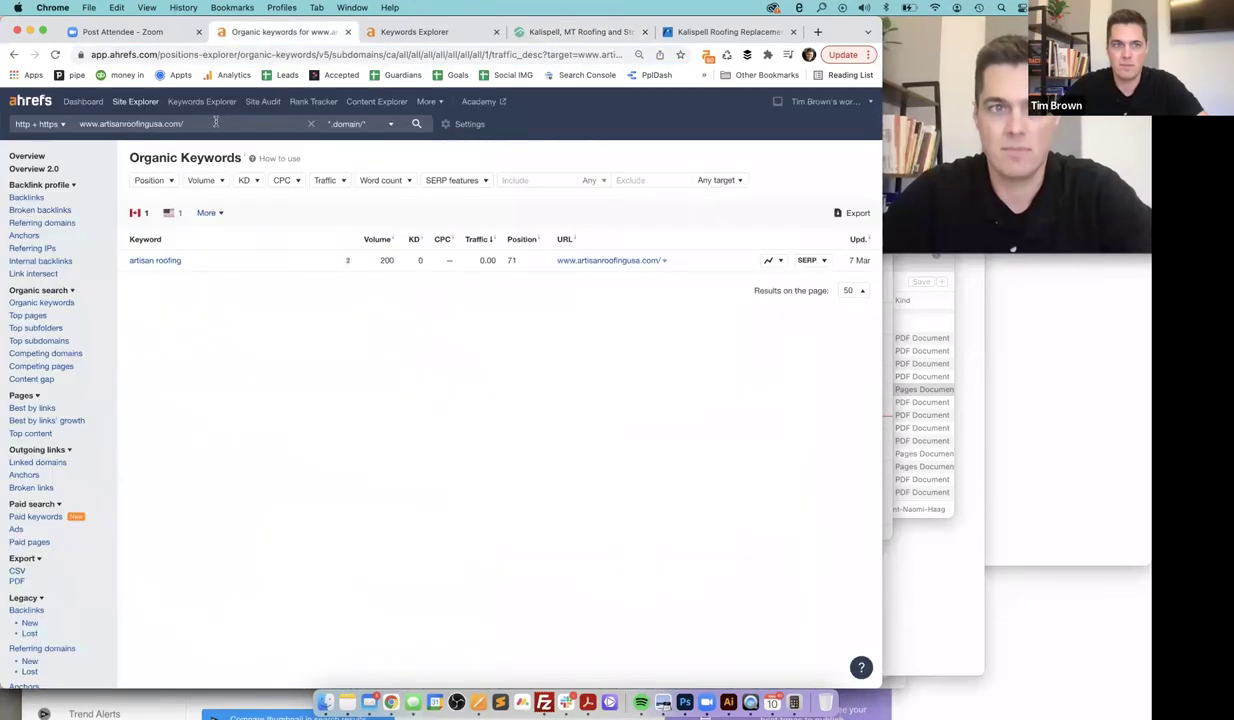
click(130, 124)
text(https://www.bartlettroofs.com/kalispell-mt)
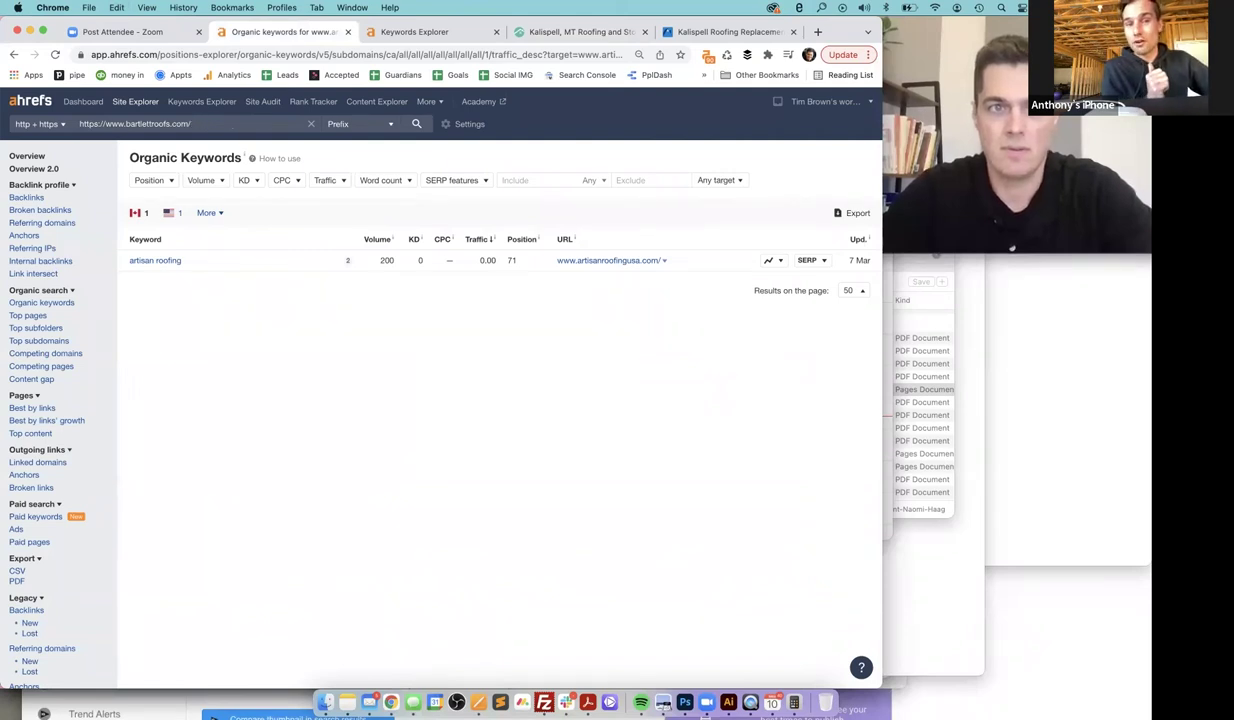
click(27, 157)
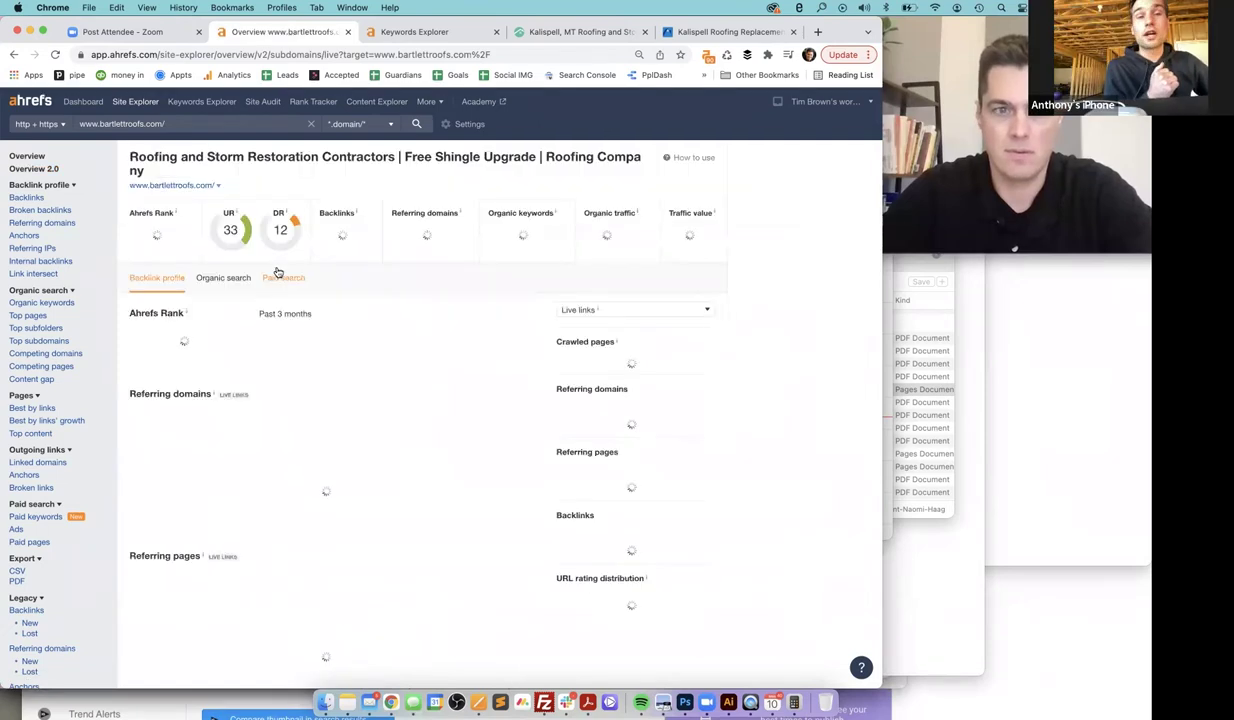
click(212, 279)
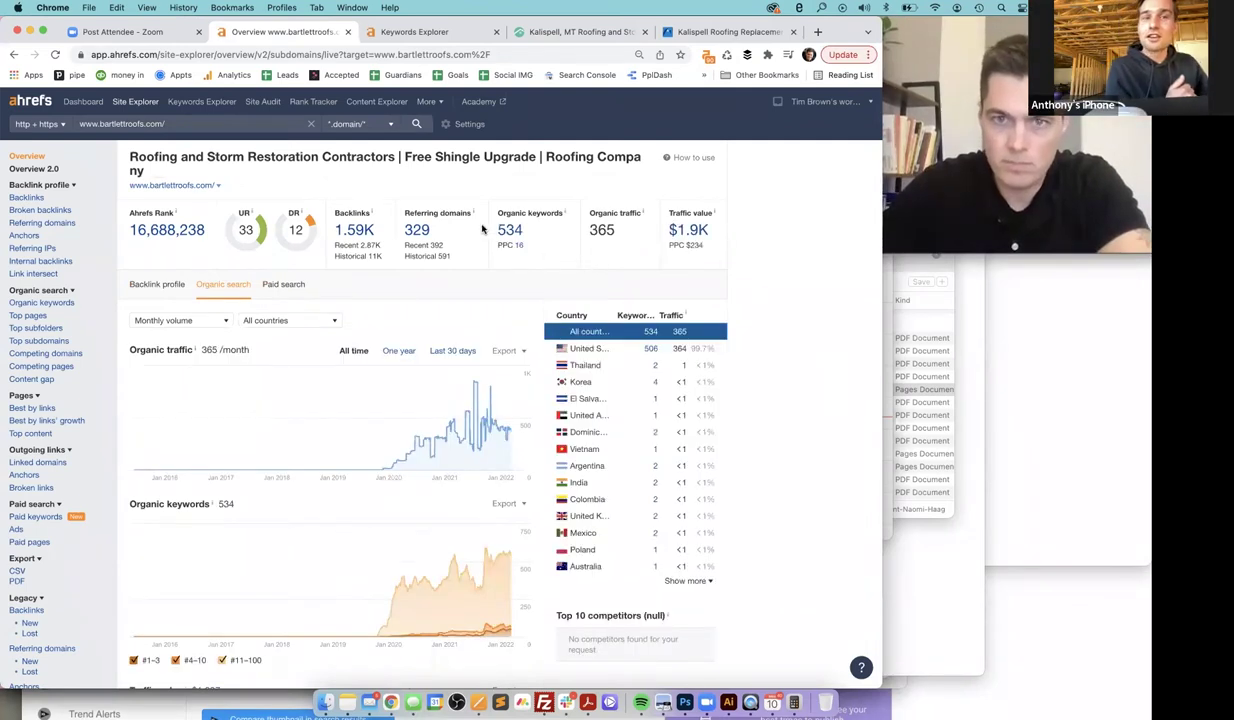
click(512, 231)
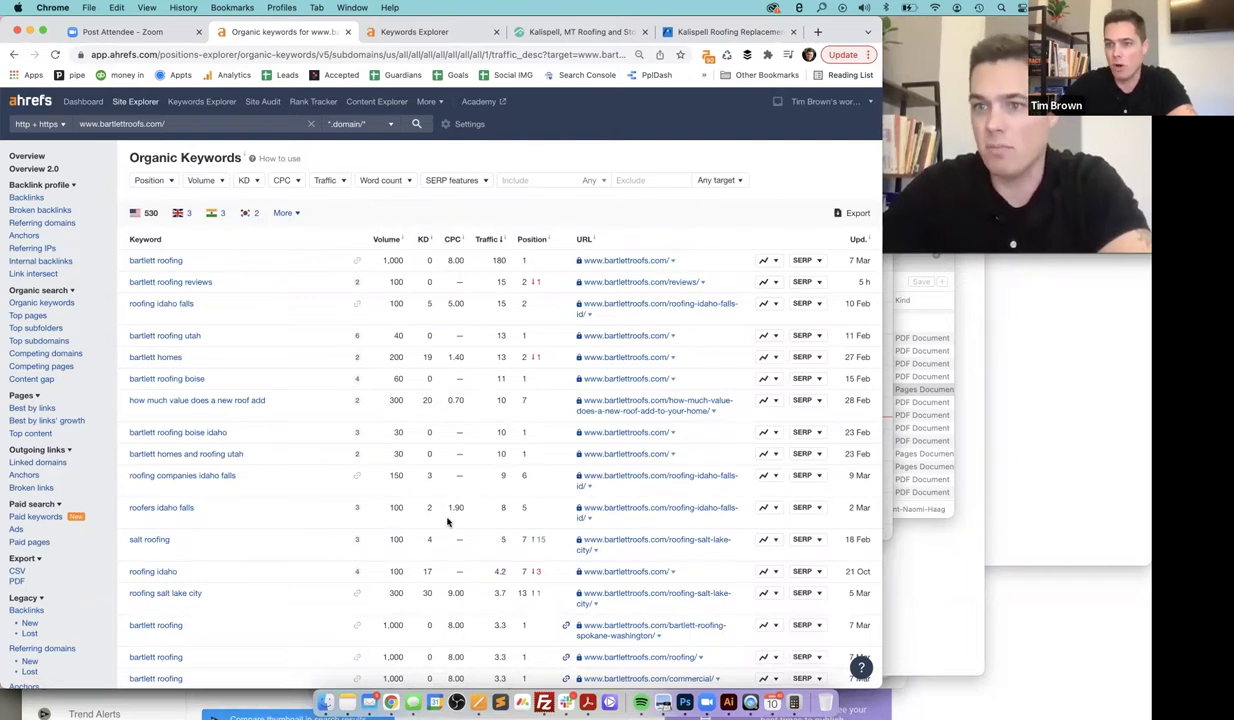
Examine the traffic-sorted organic keywords of bartlettroofs.com, comparing branded, city and home-value terms with their positions and ranking pages
scroll(447, 521, down, 3)
scroll(448, 522, up, 3)
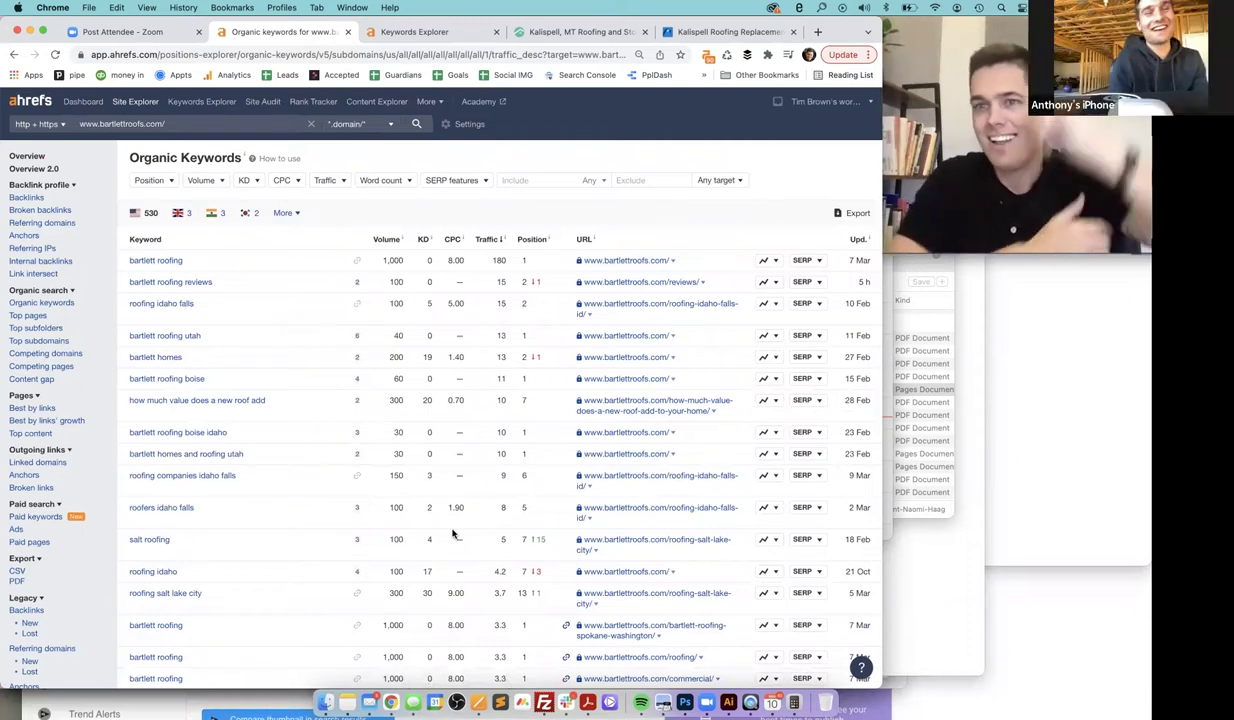
scroll(515, 356, down, 2)
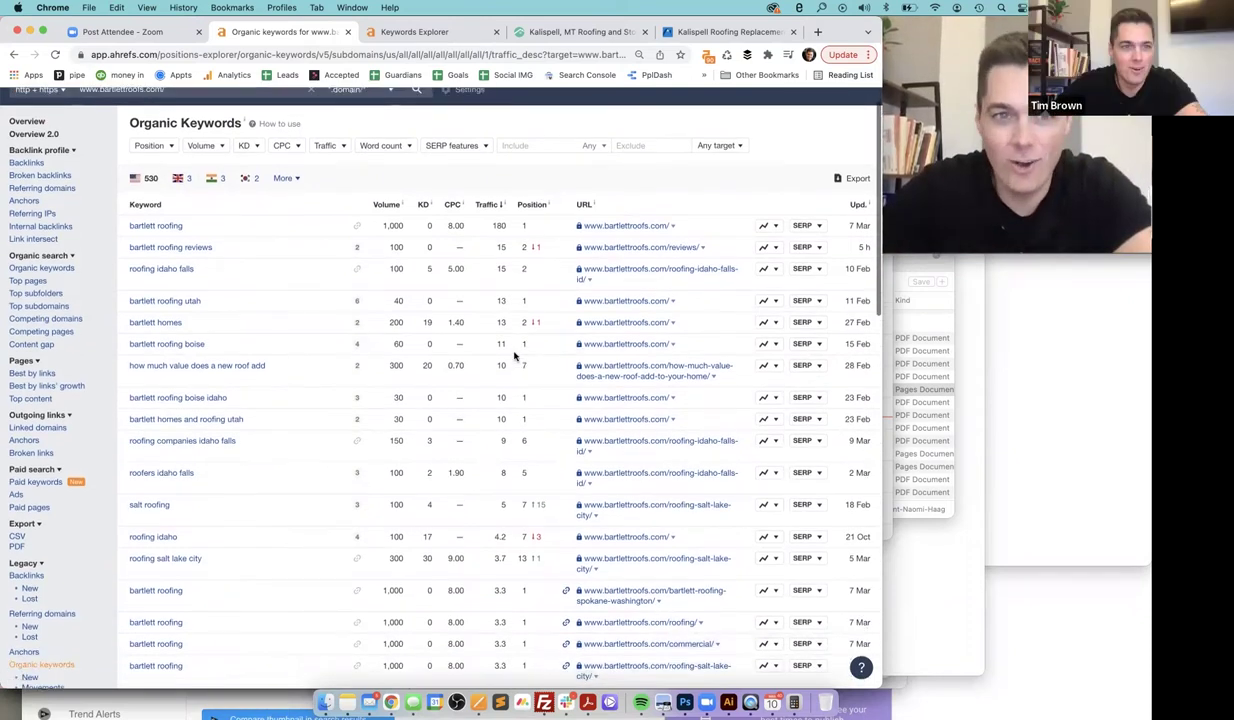
scroll(515, 356, down, 2)
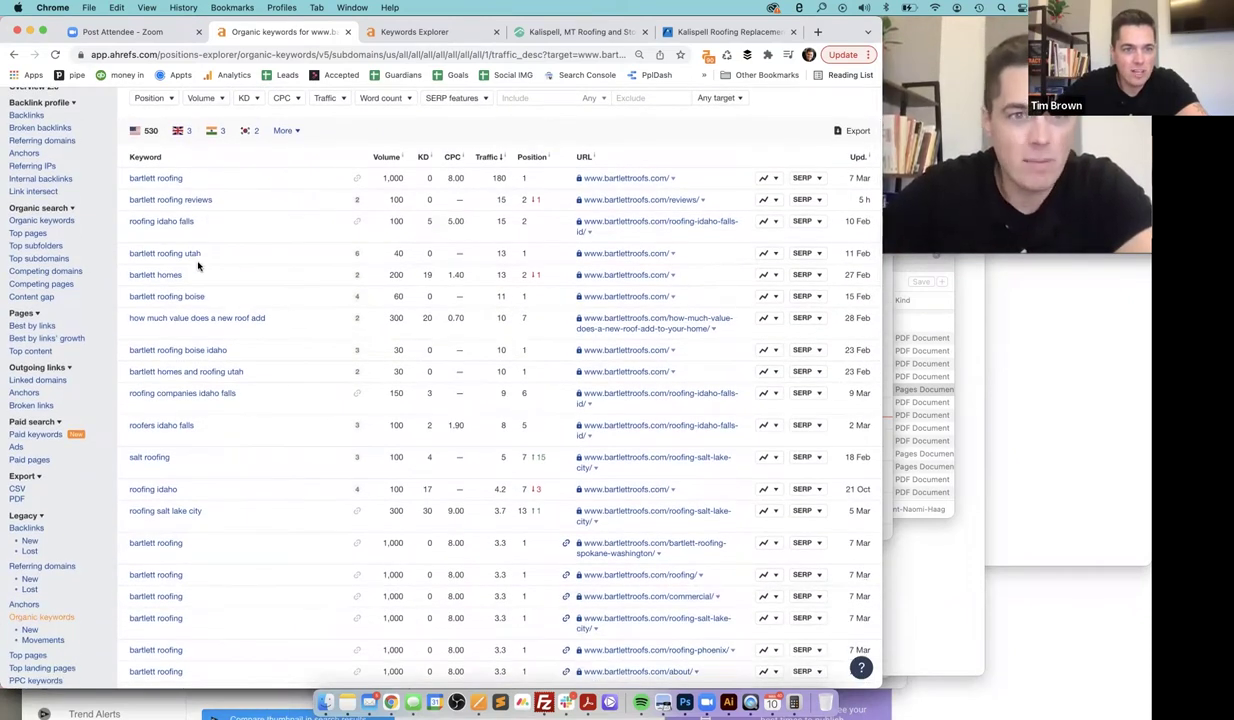
scroll(198, 265, up, 4)
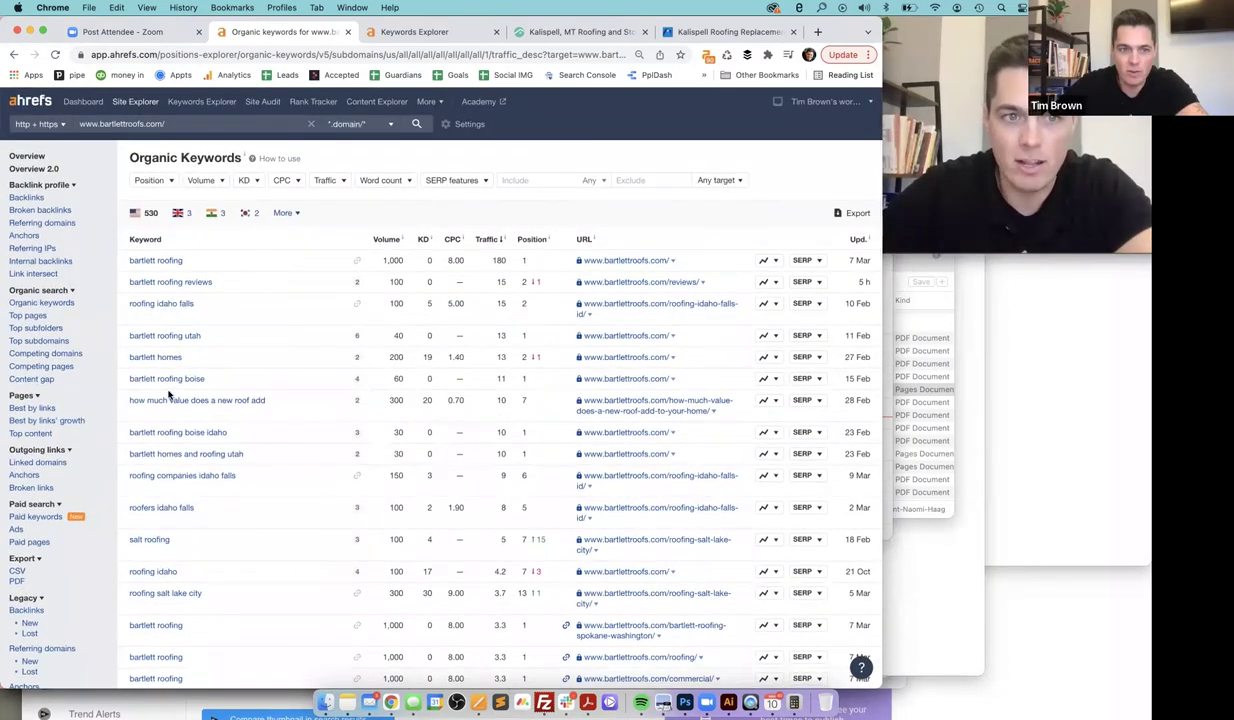
scroll(168, 395, down, 5)
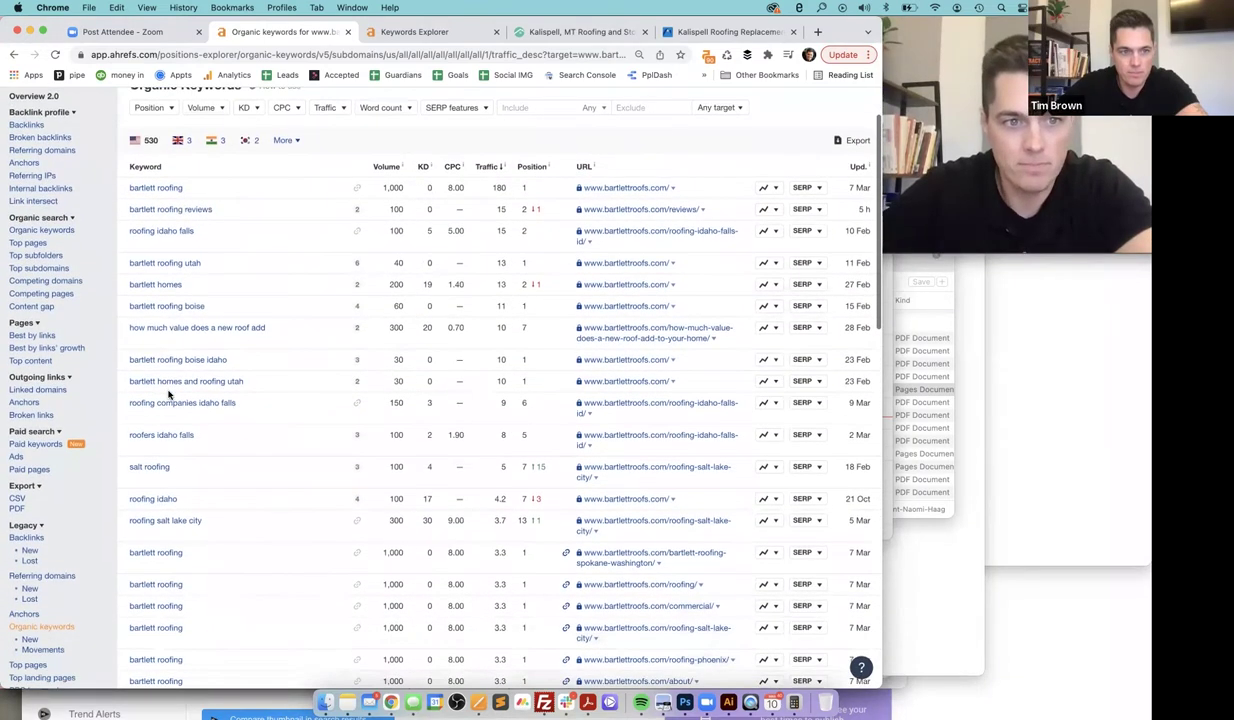
scroll(168, 395, down, 1)
scroll(168, 395, down, 5)
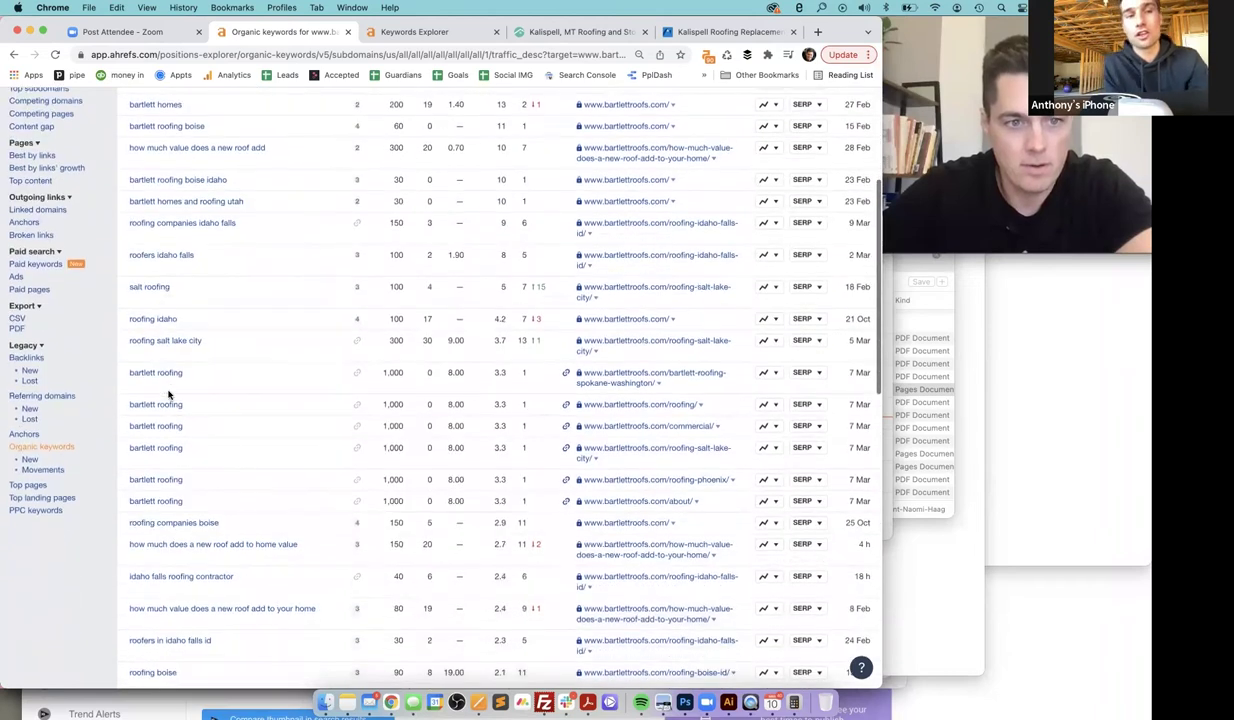
scroll(168, 395, down, 1)
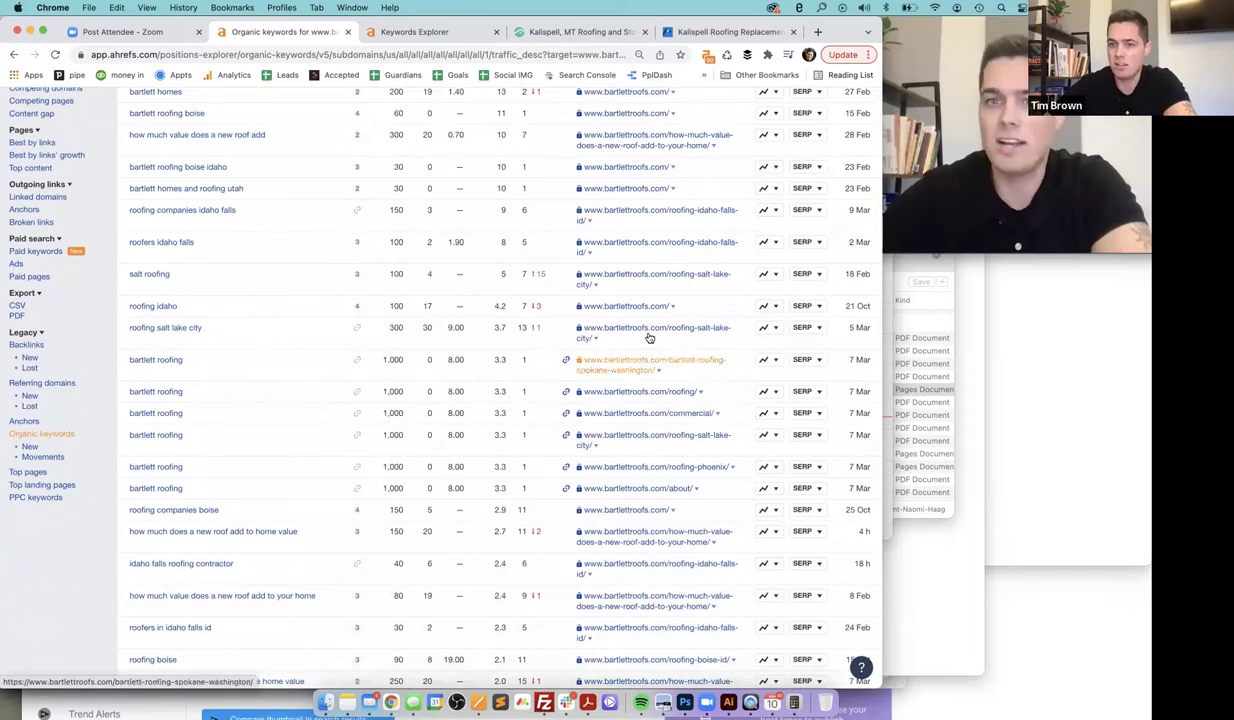
scroll(609, 563, down, 5)
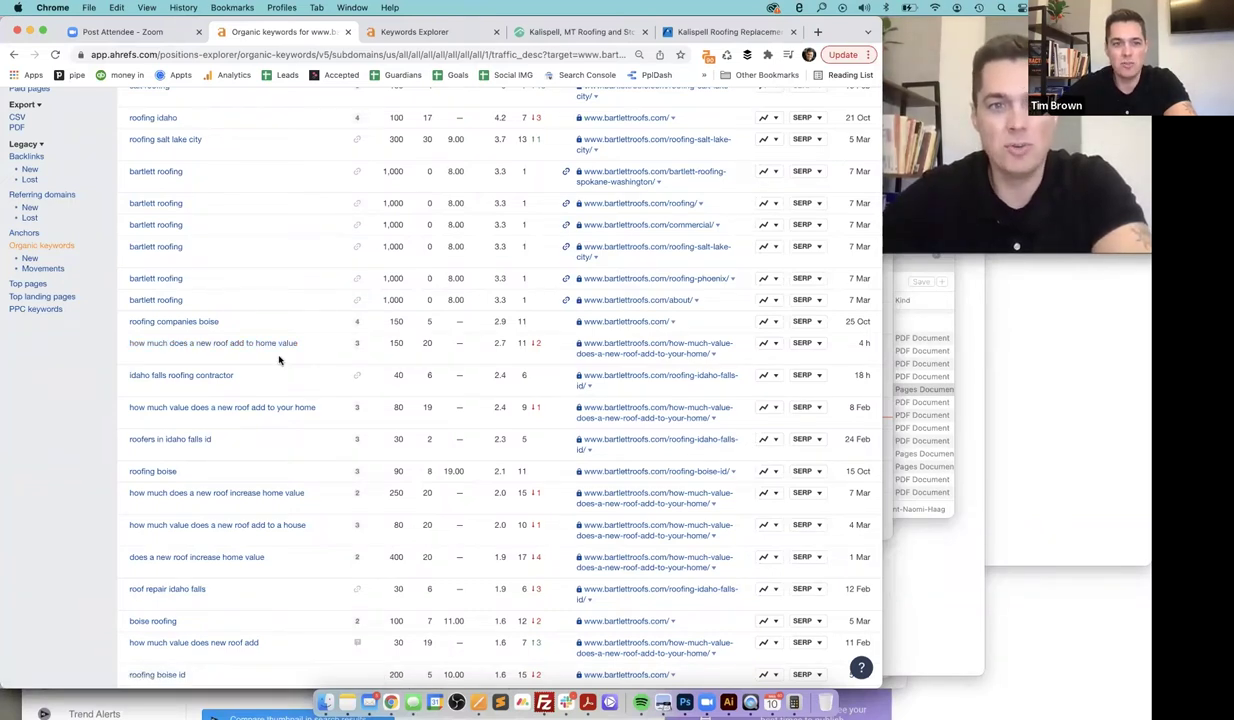
scroll(278, 358, down, 1)
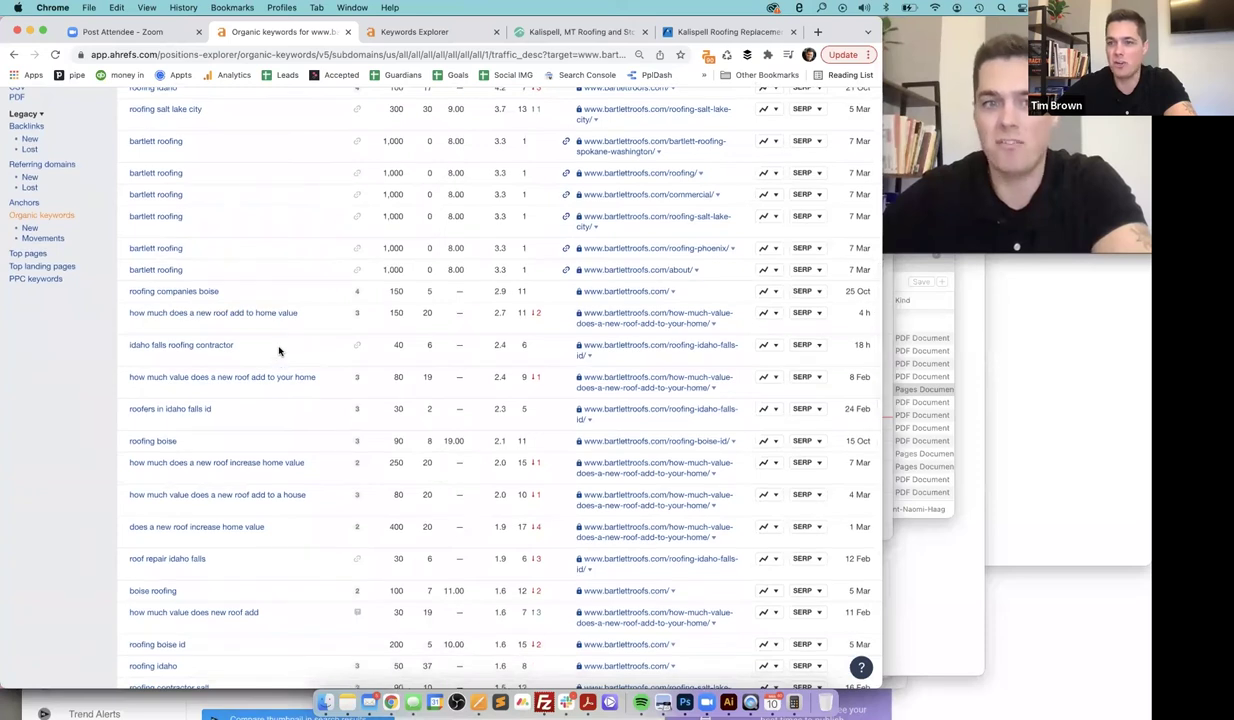
scroll(279, 350, up, 5)
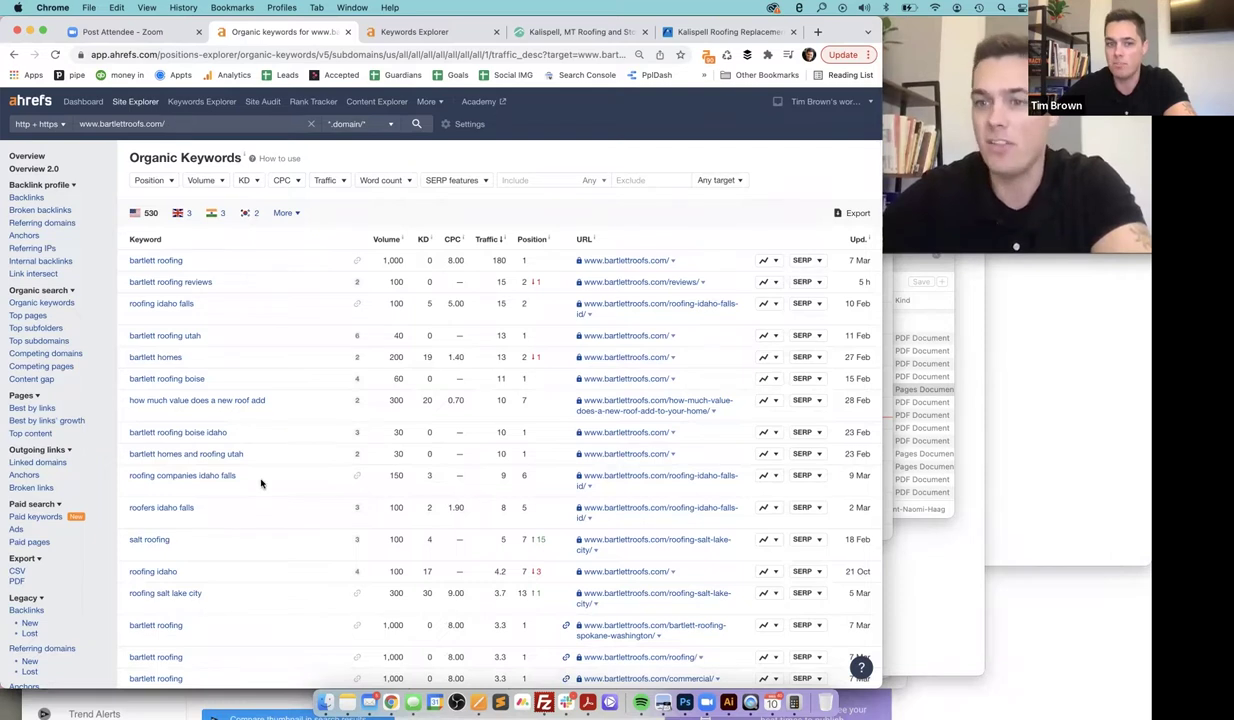
scroll(261, 484, down, 4)
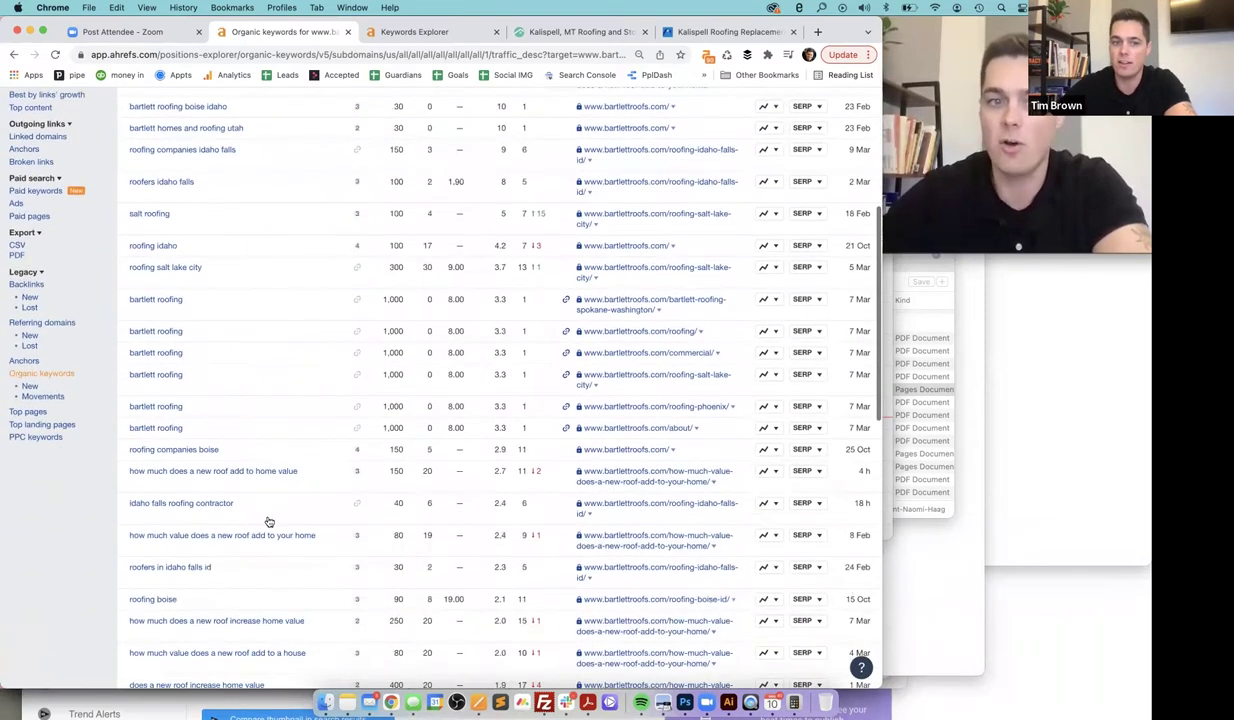
scroll(268, 550, down, 2)
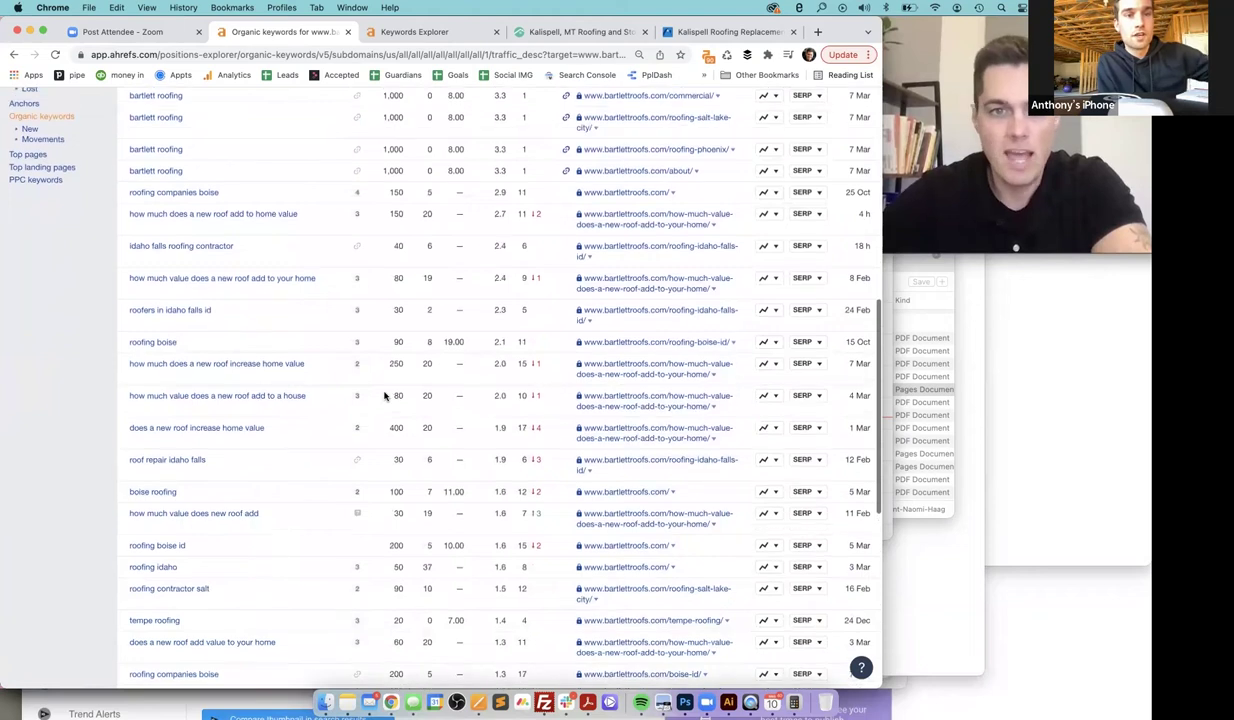
scroll(392, 248, up, 5)
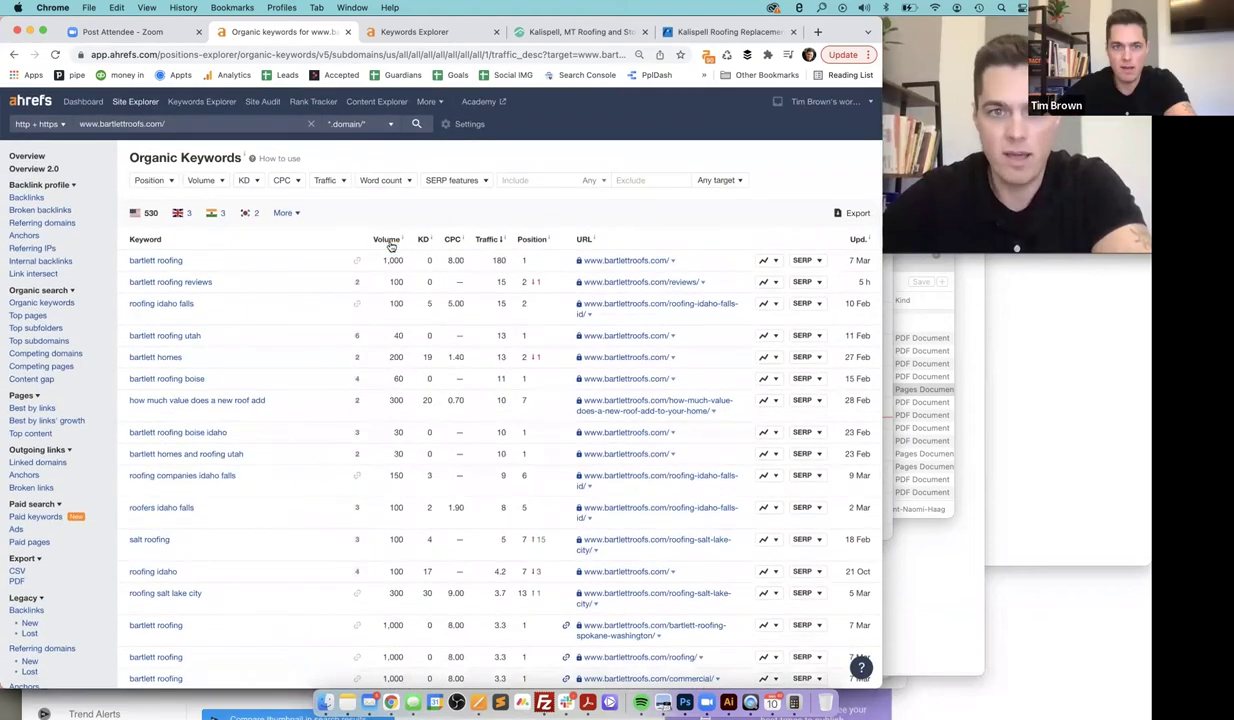
Sort the organic keywords by volume and check the volume and position of "black sable shingle" among the high-volume terms
click(387, 241)
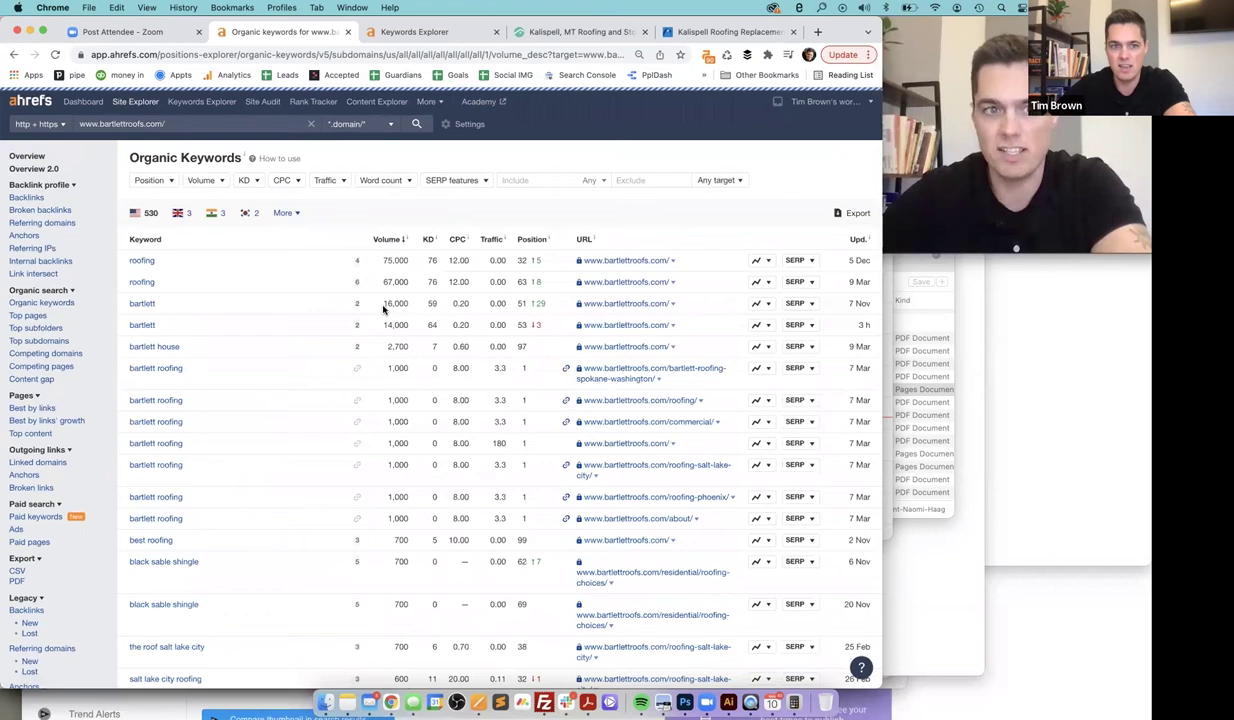
scroll(383, 311, down, 2)
scroll(383, 311, down, 1)
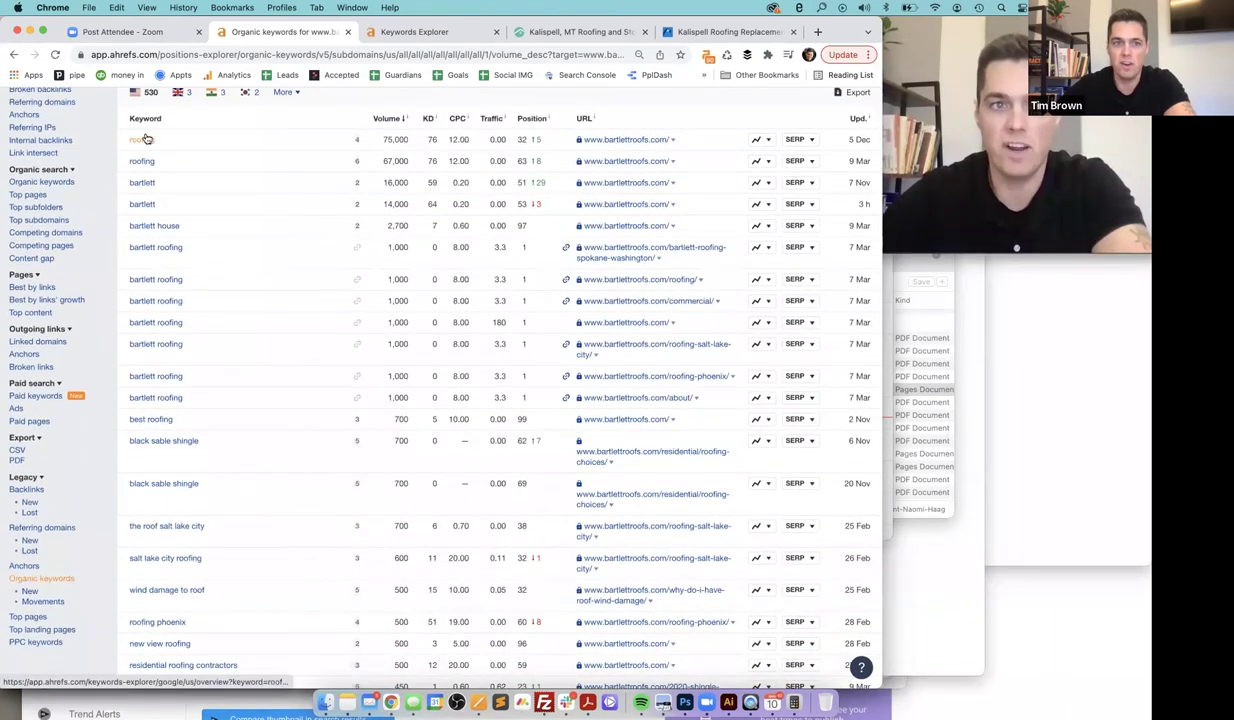
scroll(262, 394, down, 5)
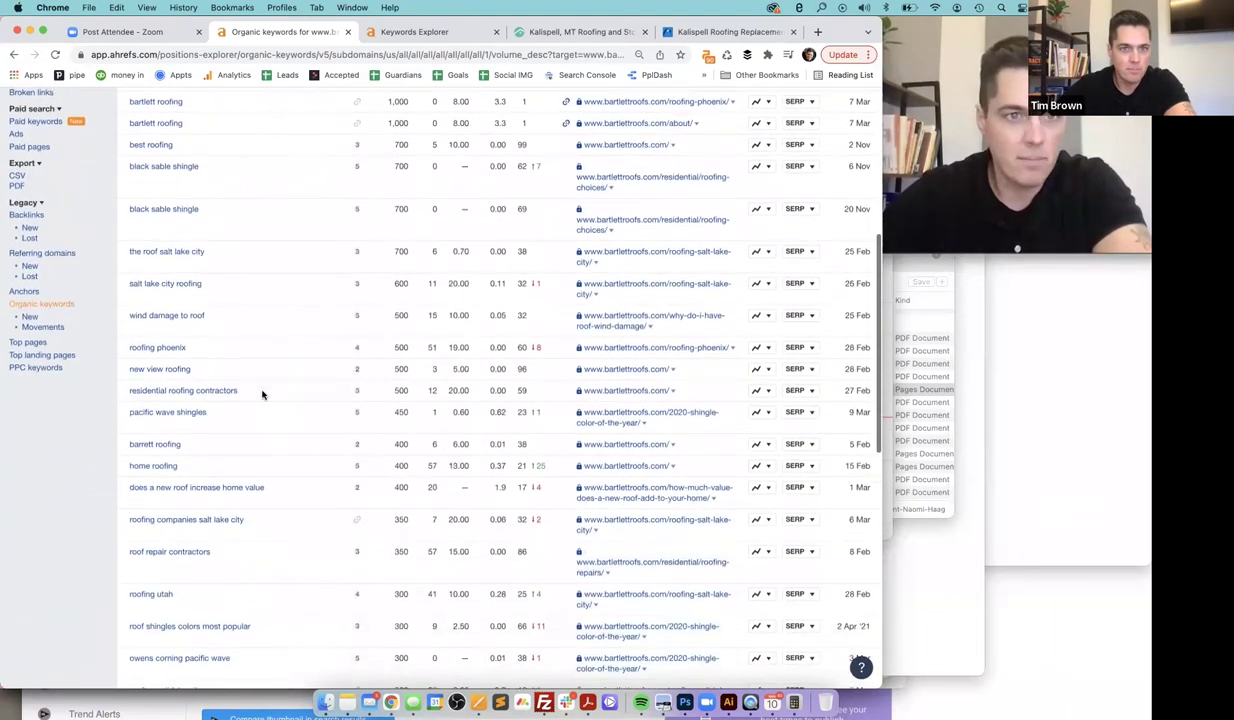
drag(391, 170, 406, 175)
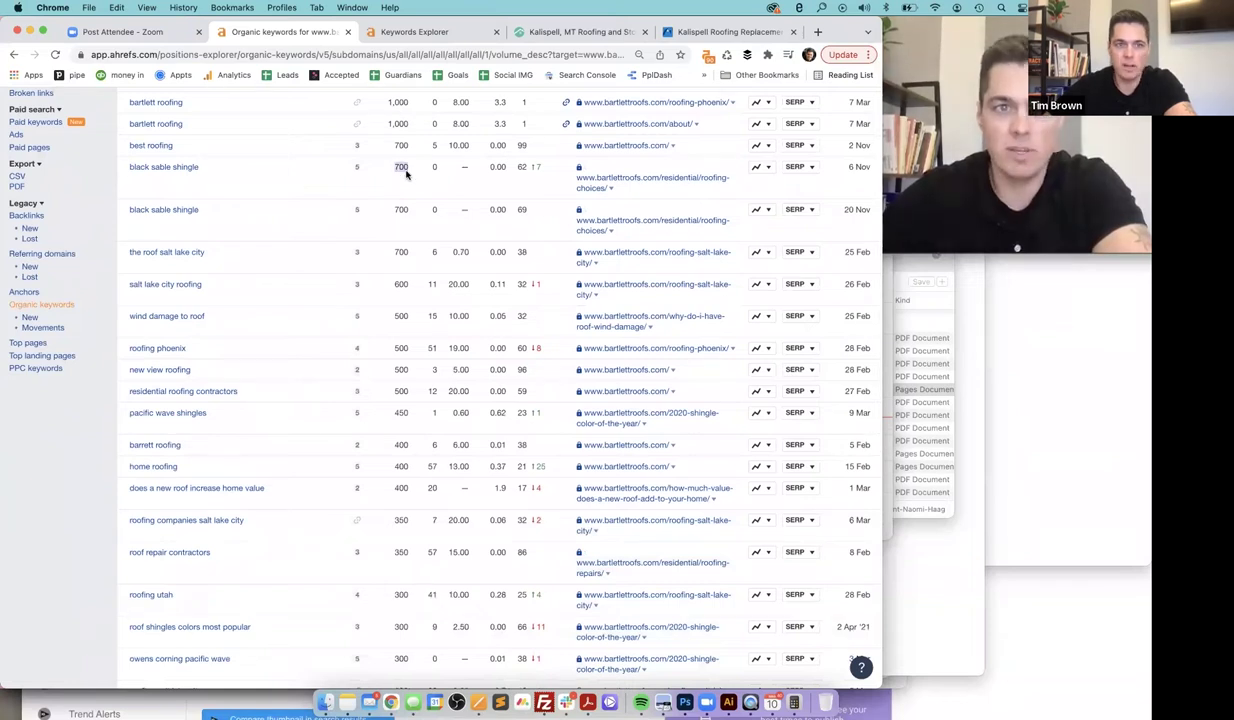
scroll(520, 340, up, 3)
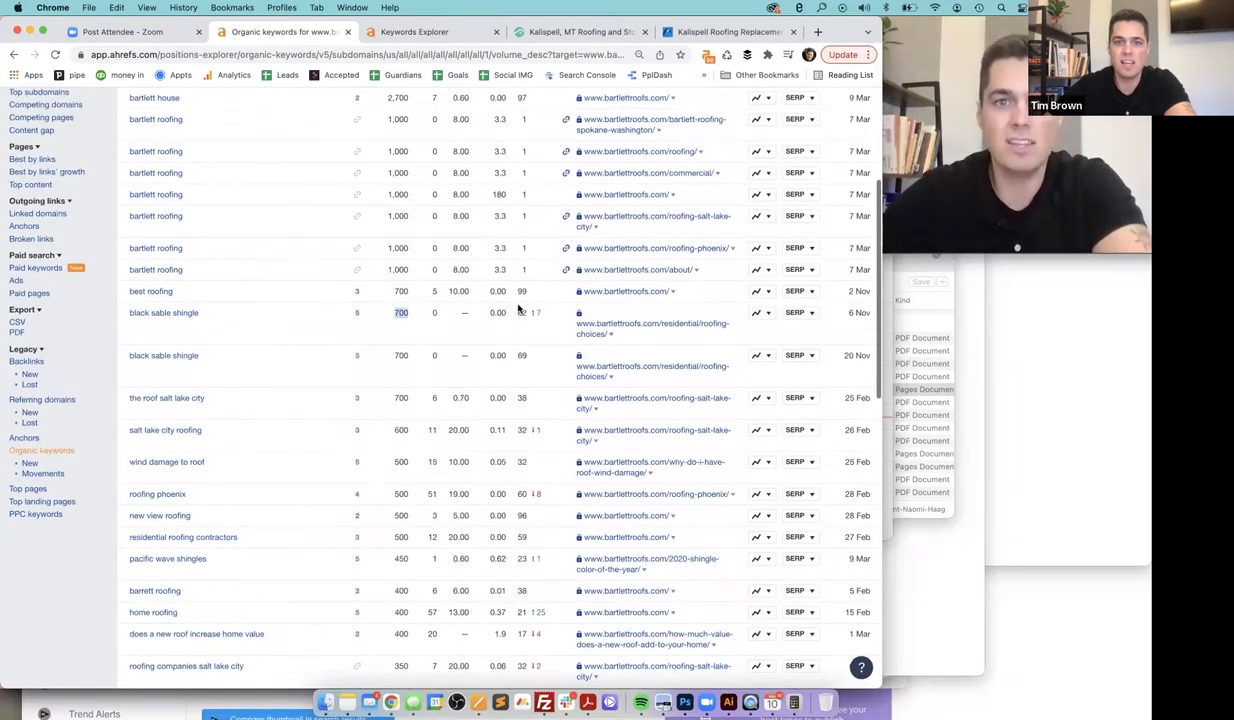
drag(518, 313, 543, 315)
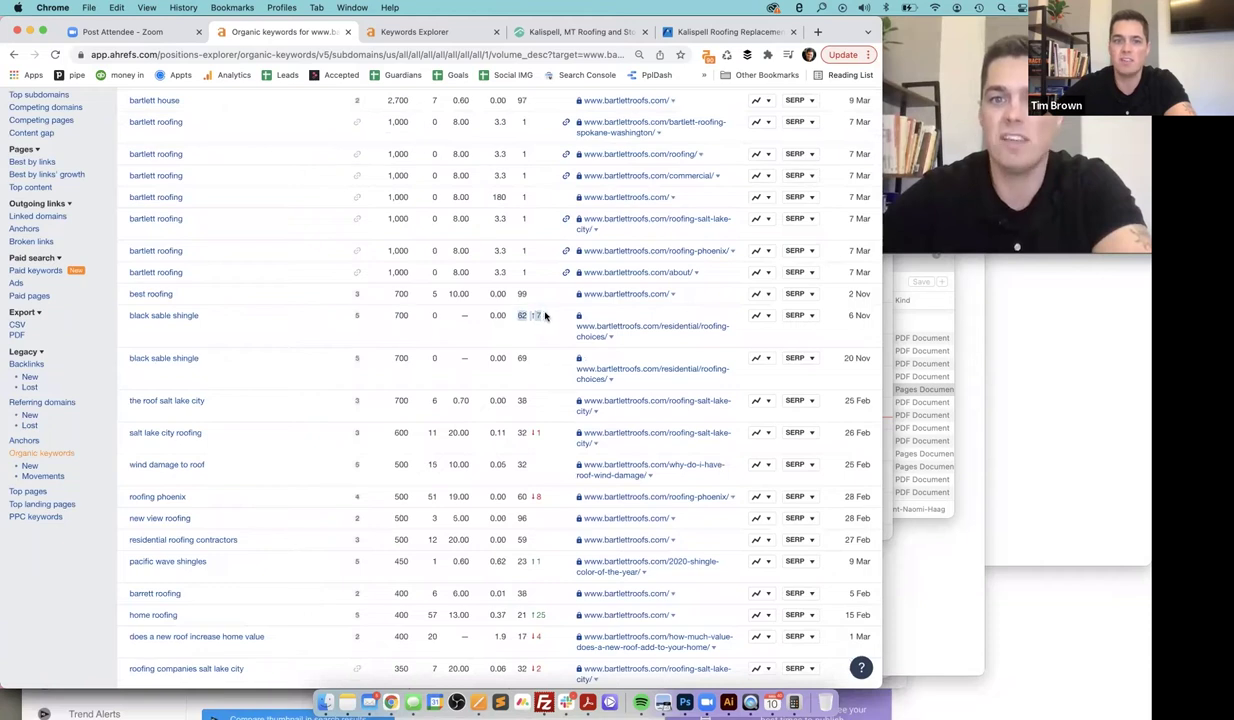
Return to the traffic-sorted keyword list and check the keyword difficulty of "how much value does a new roof add"
click(12, 56)
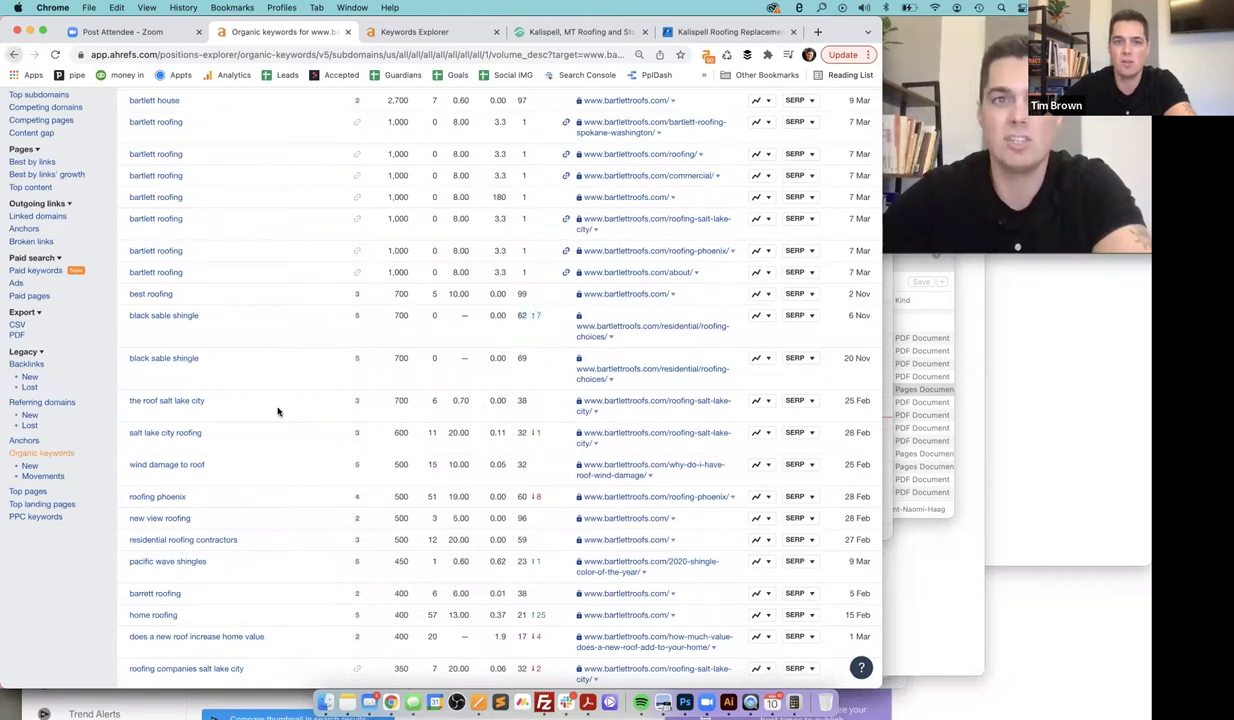
scroll(326, 482, down, 2)
scroll(340, 482, up, 2)
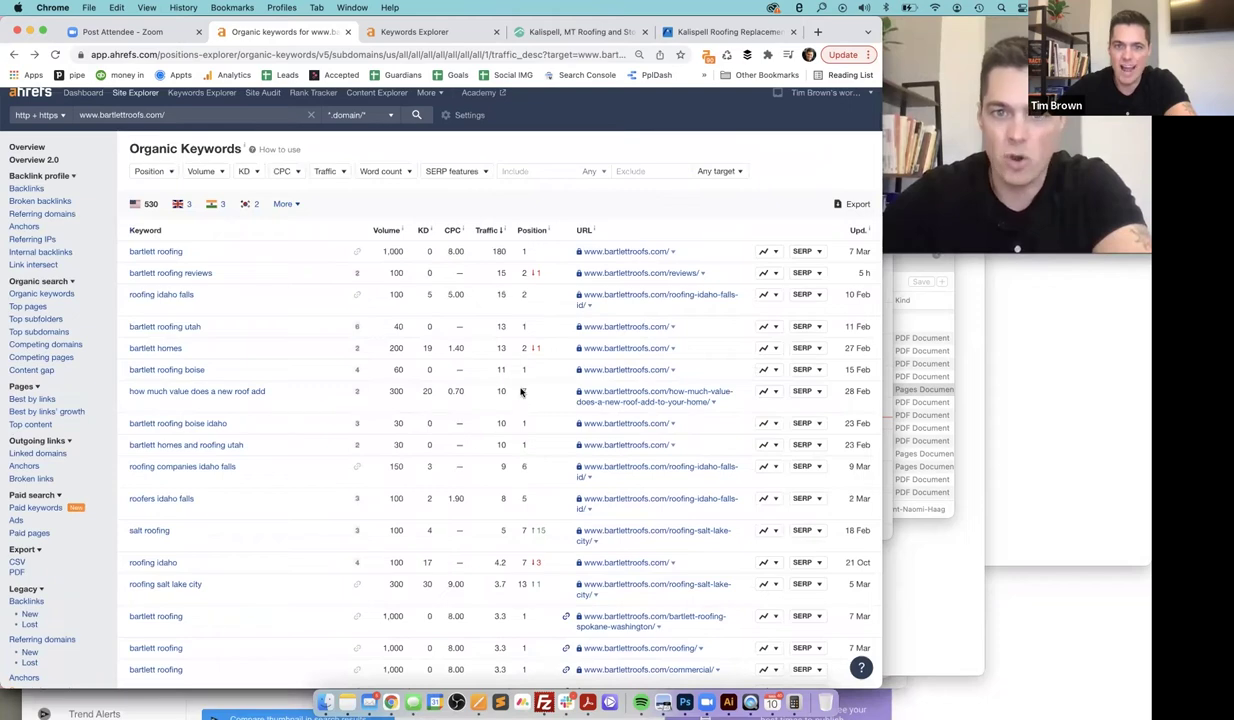
scroll(536, 422, down, 8)
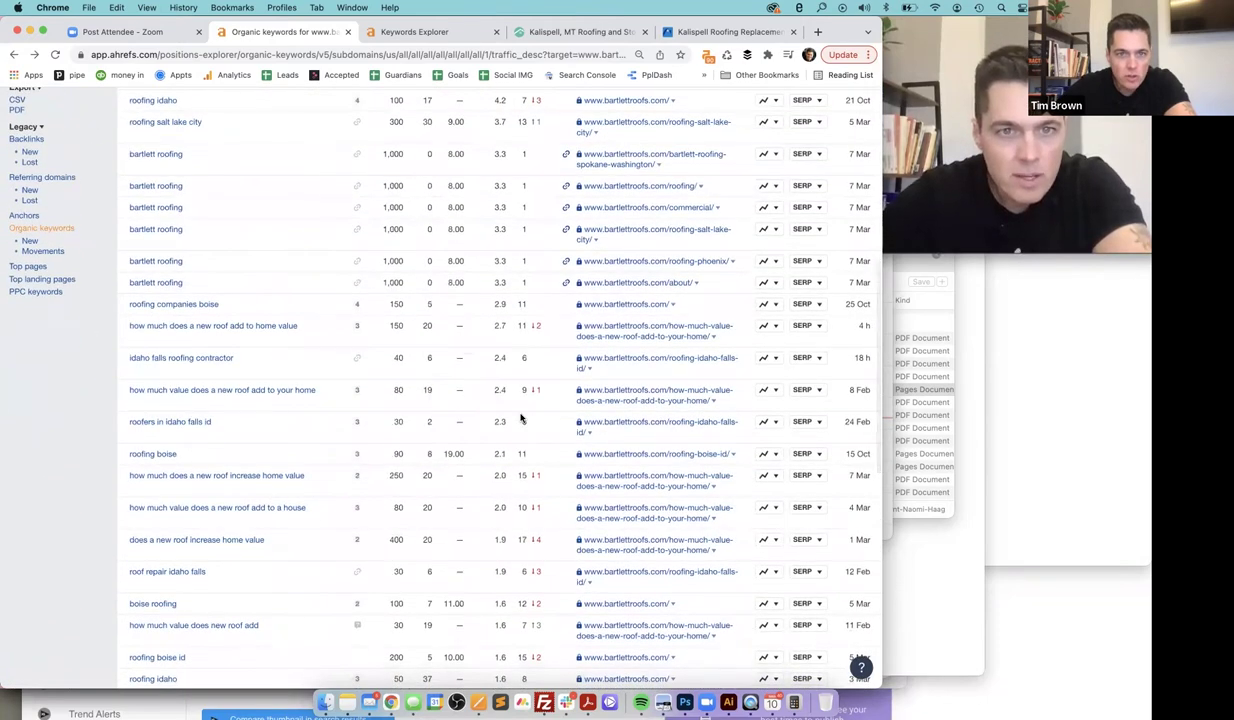
scroll(527, 421, up, 8)
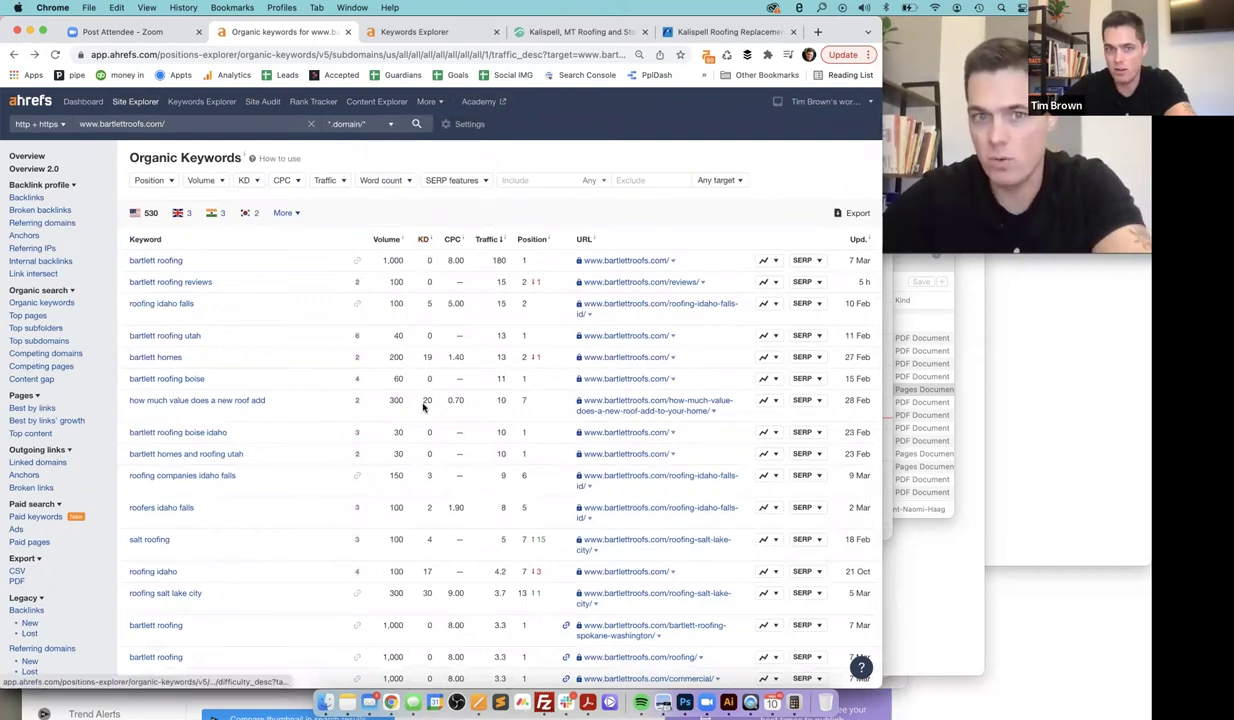
scroll(424, 360, down, 4)
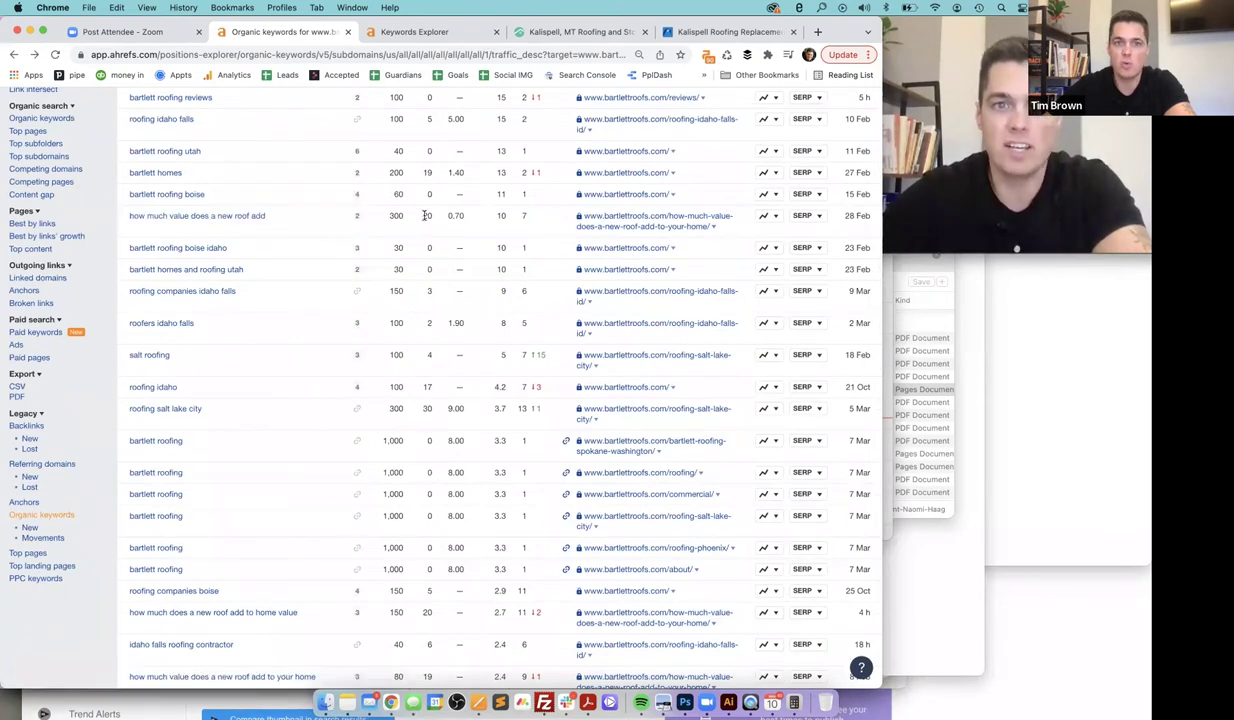
scroll(453, 292, down, 1)
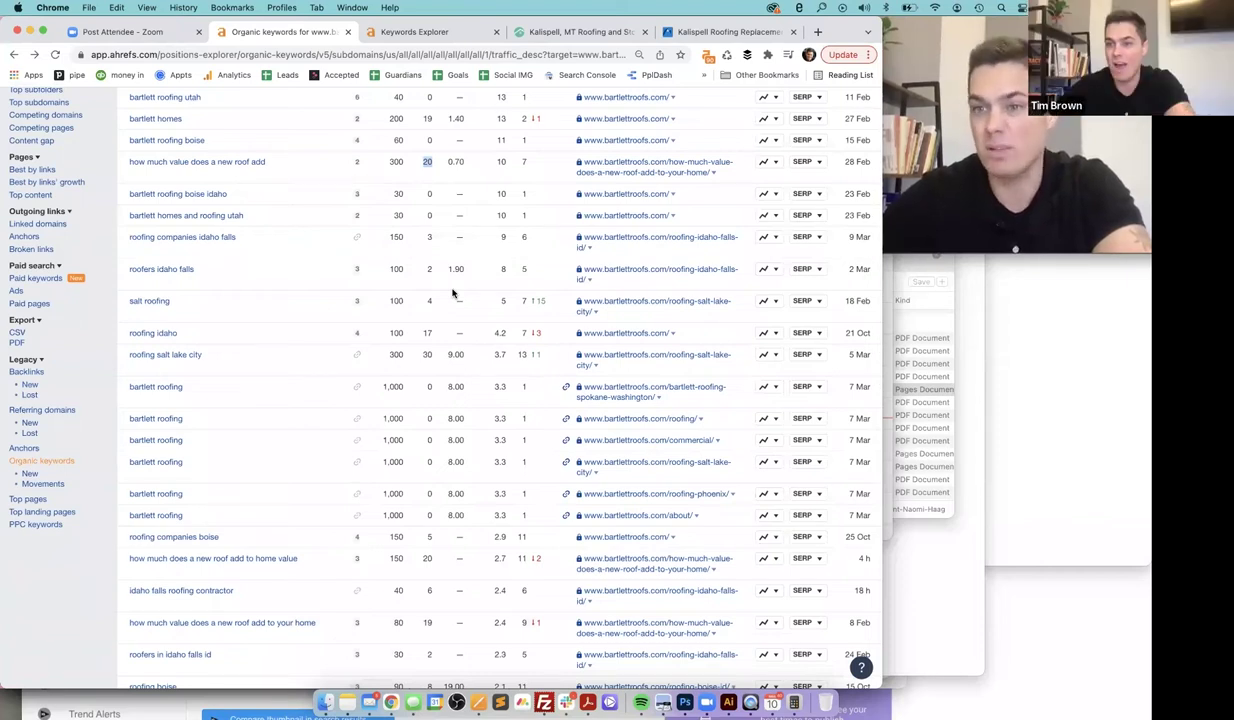
Read through the rest of the first page of keywords for Kalispell terms, and continue reviewing on page 2
scroll(453, 292, down, 3)
scroll(434, 434, down, 4)
scroll(434, 436, down, 4)
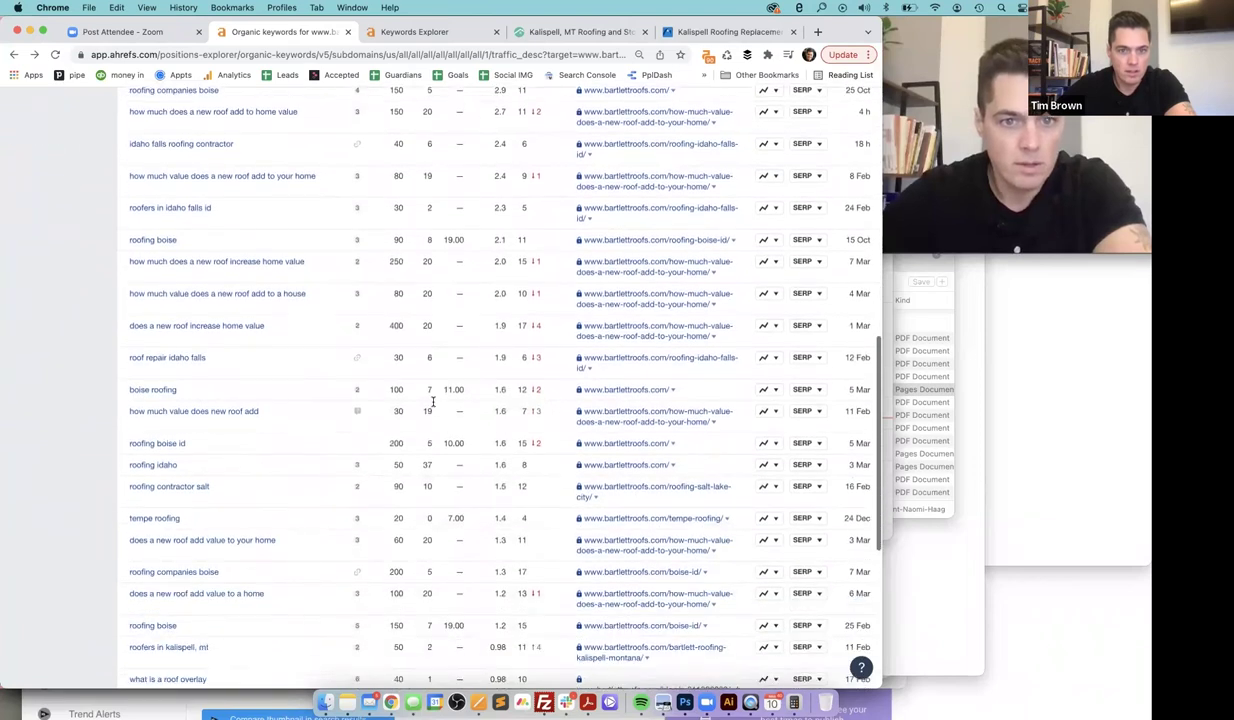
scroll(424, 429, down, 5)
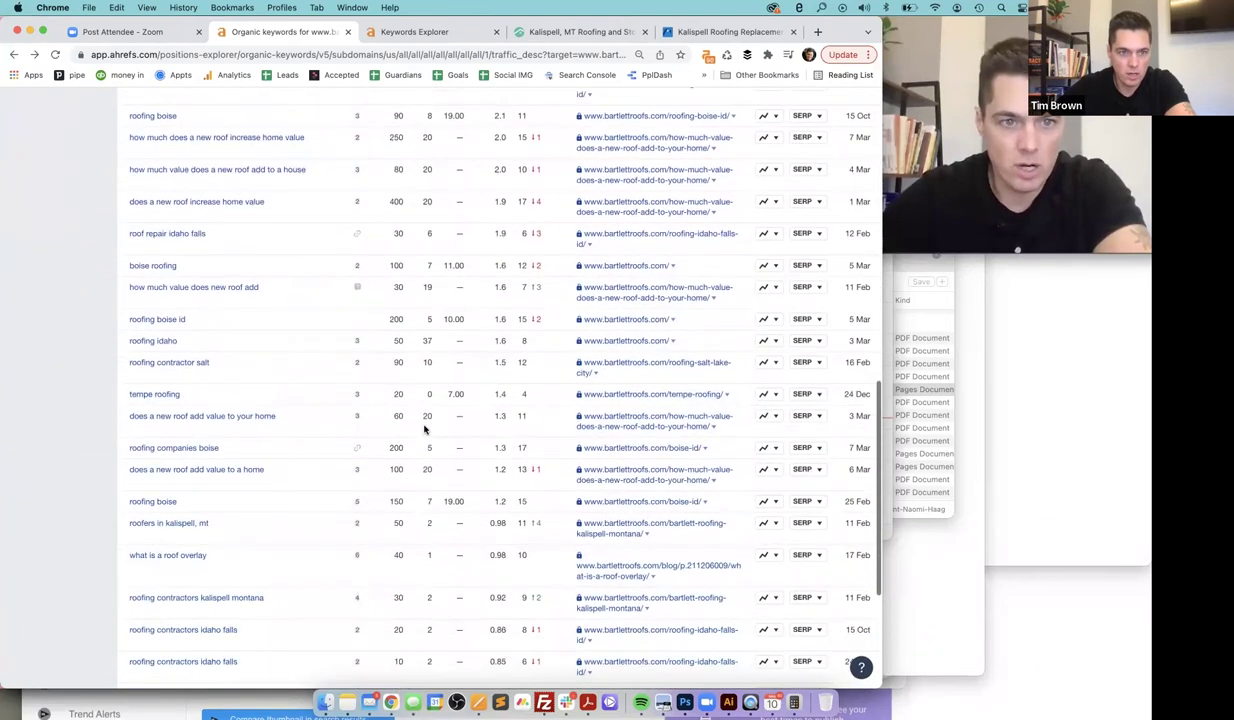
scroll(425, 430, down, 1)
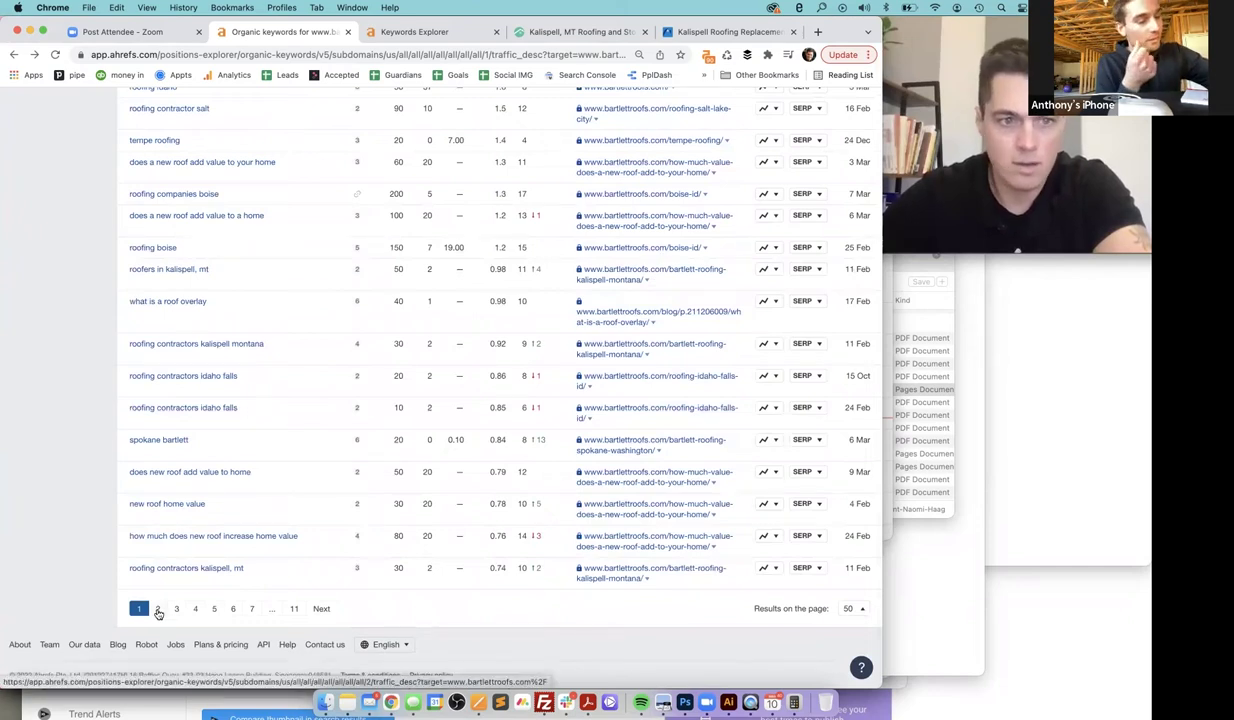
click(157, 609)
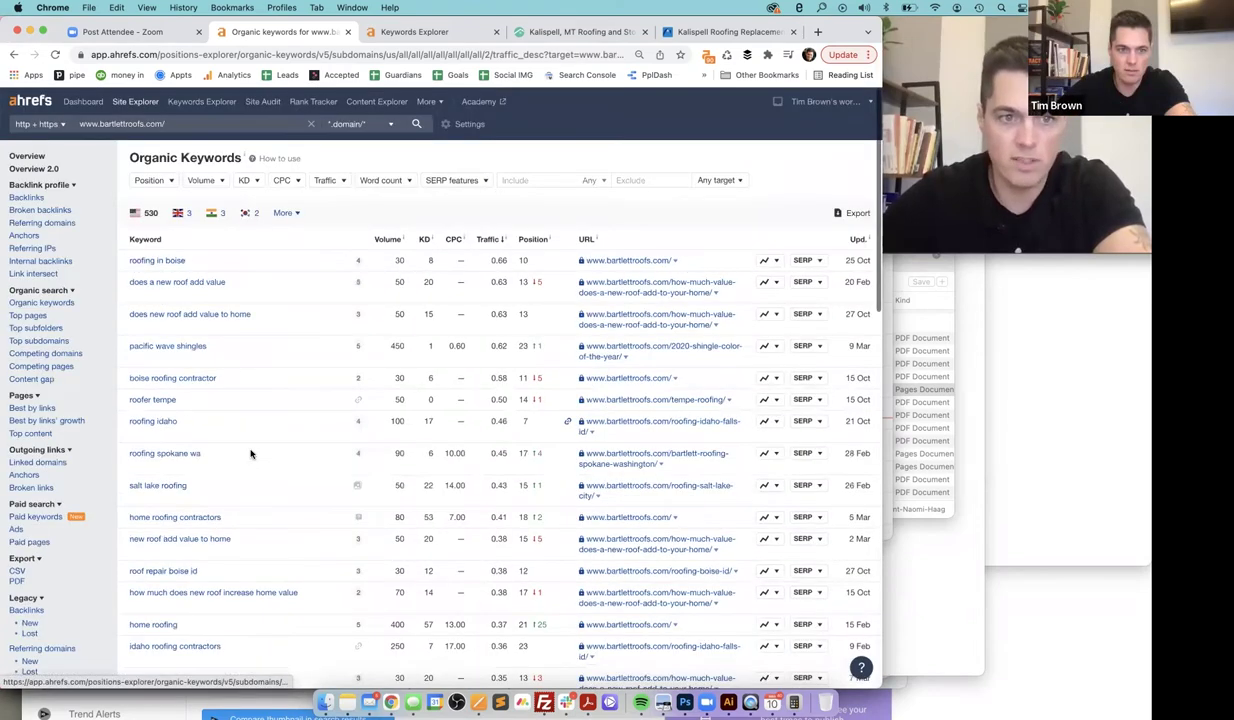
scroll(250, 454, down, 1)
scroll(281, 397, down, 3)
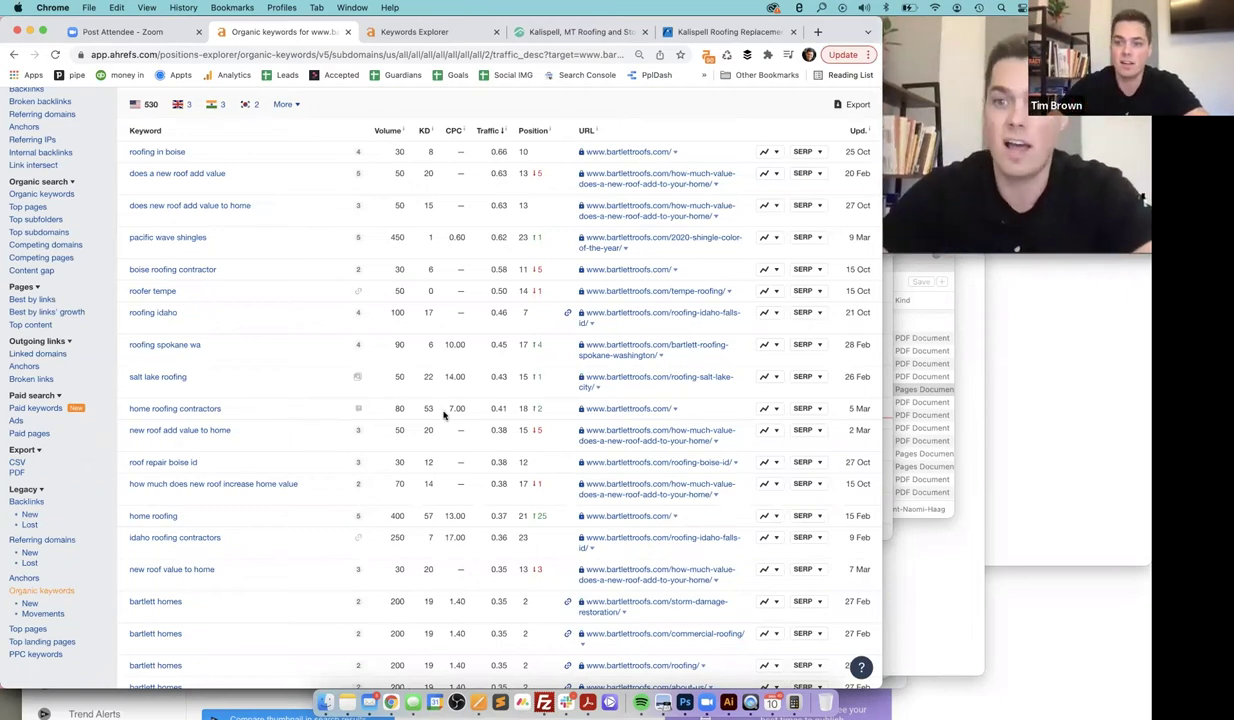
Read through page 2 of the bartlettroofs.com organic keywords, comparing volumes, difficulty, positions and ranking pages for Kalispell and other city terms
scroll(444, 415, down, 1)
scroll(483, 500, up, 1)
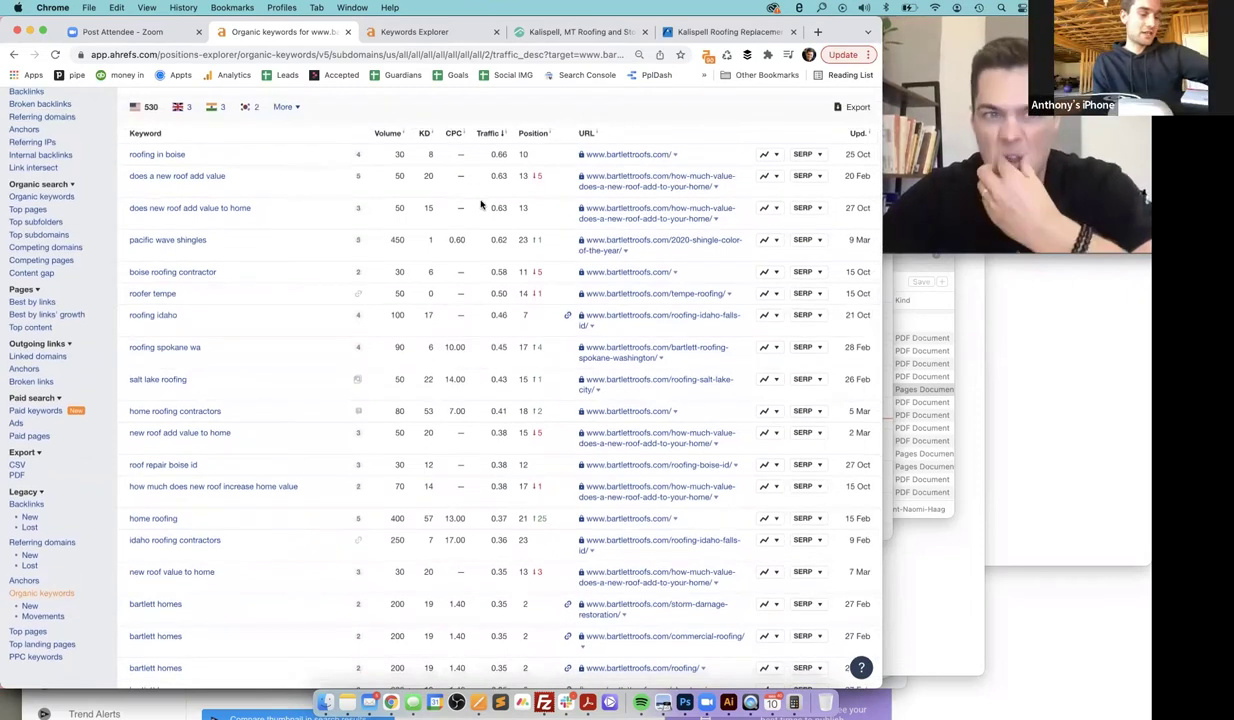
scroll(480, 204, down, 2)
scroll(480, 204, down, 2)
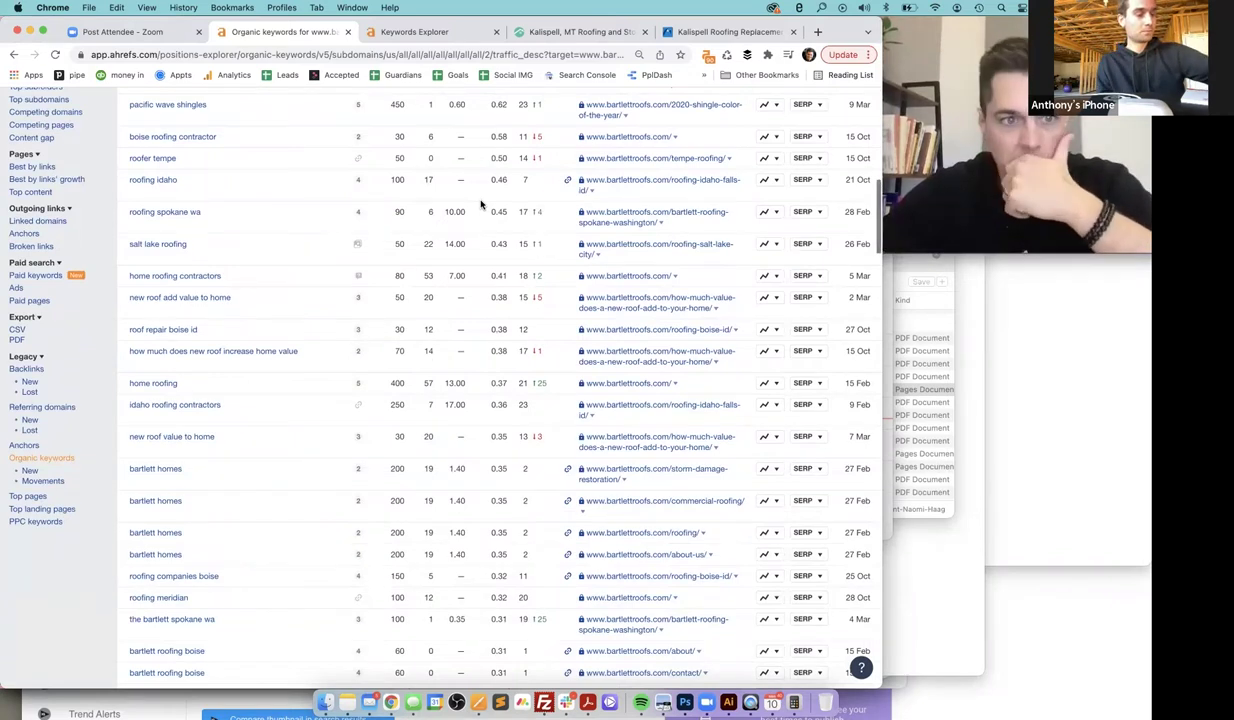
scroll(480, 204, down, 1)
scroll(480, 204, down, 5)
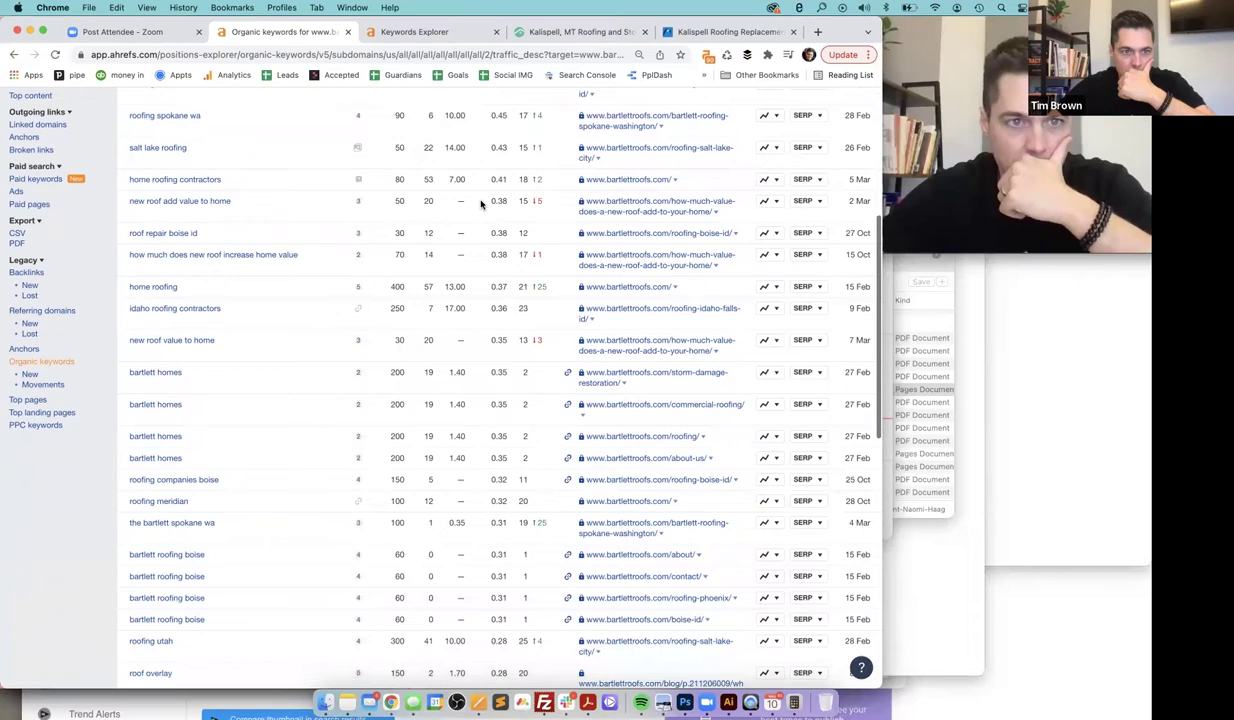
scroll(450, 476, down, 12)
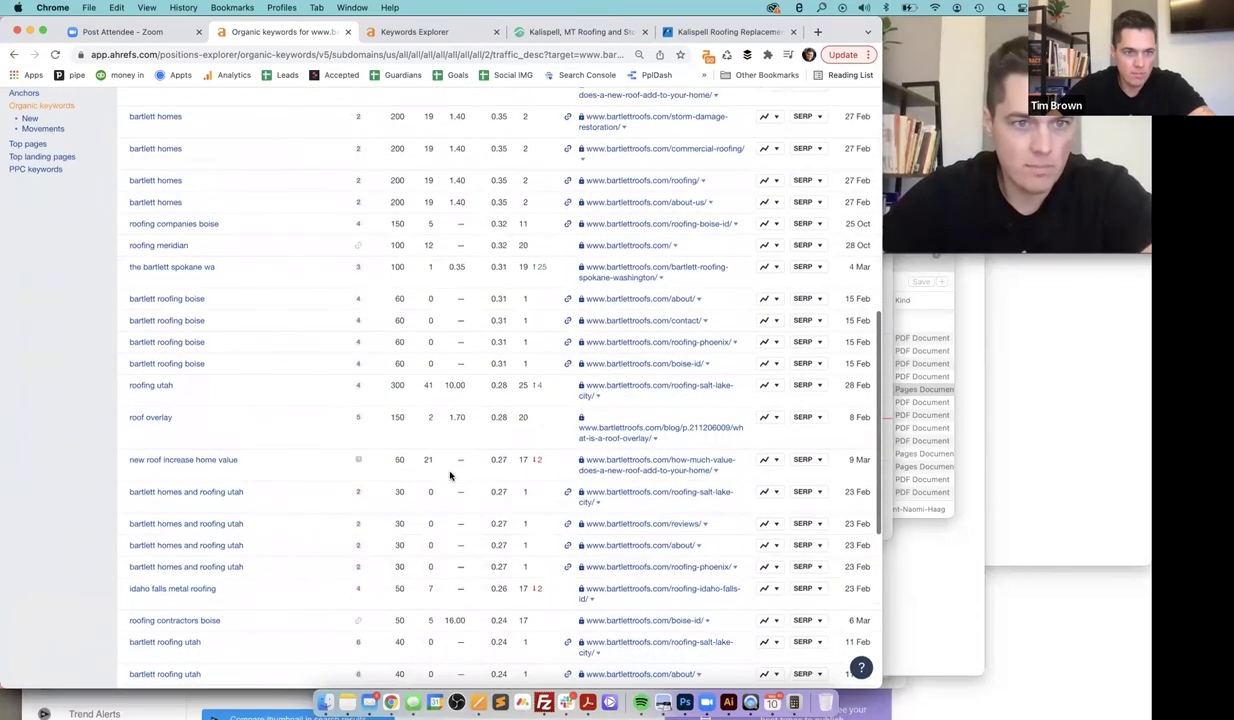
scroll(447, 480, down, 6)
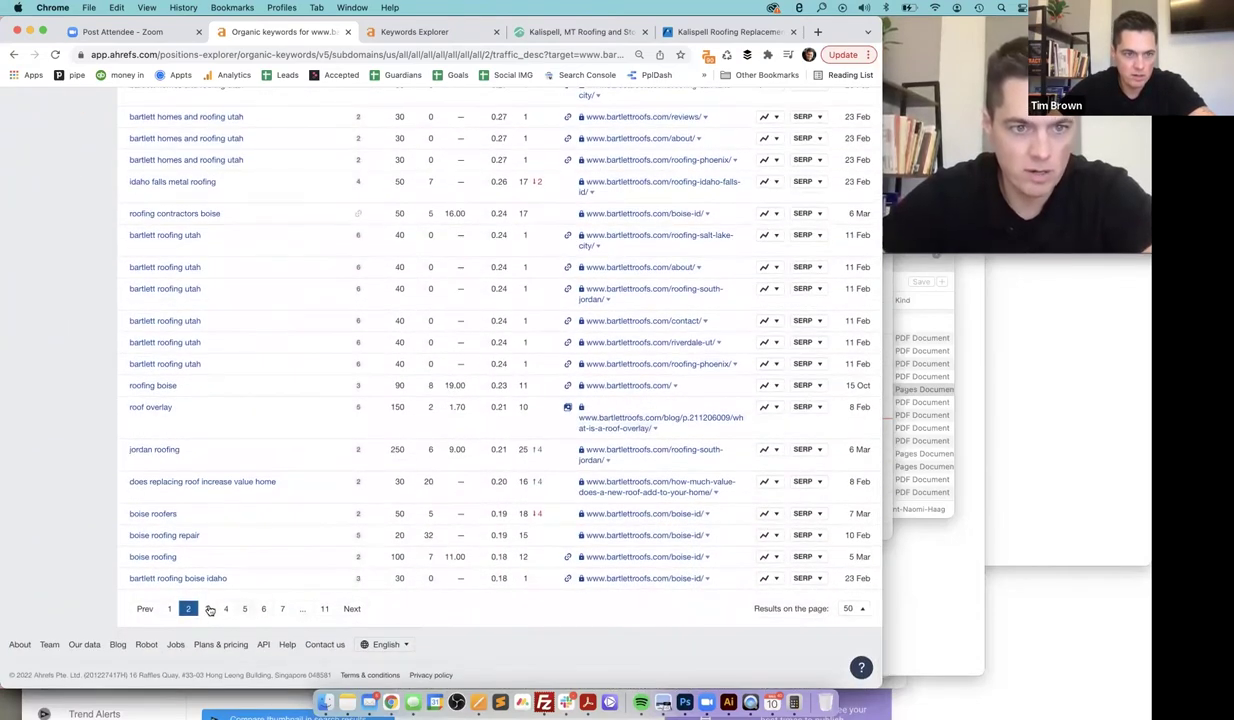
Open page 3 of the bartlettroofs.com keywords and look through it for Kalispell terms and other city-based roofing keywords
click(208, 608)
scroll(208, 608, down, 9)
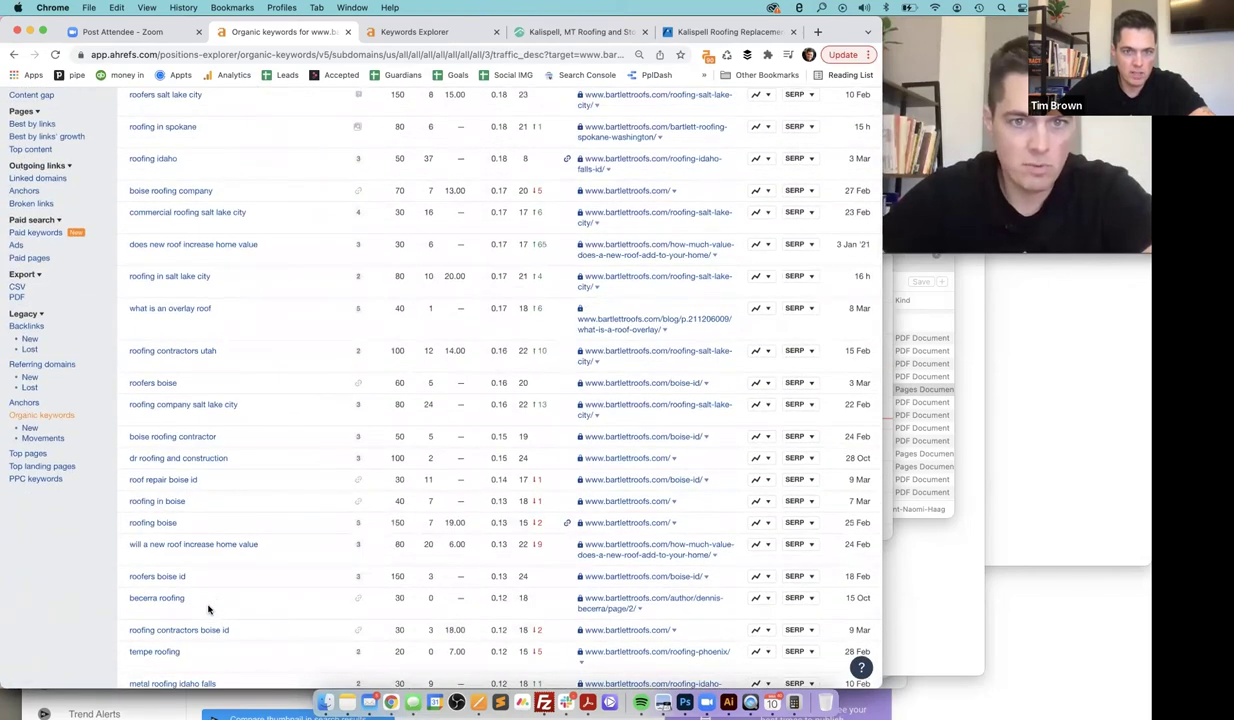
scroll(208, 608, down, 7)
scroll(208, 608, down, 10)
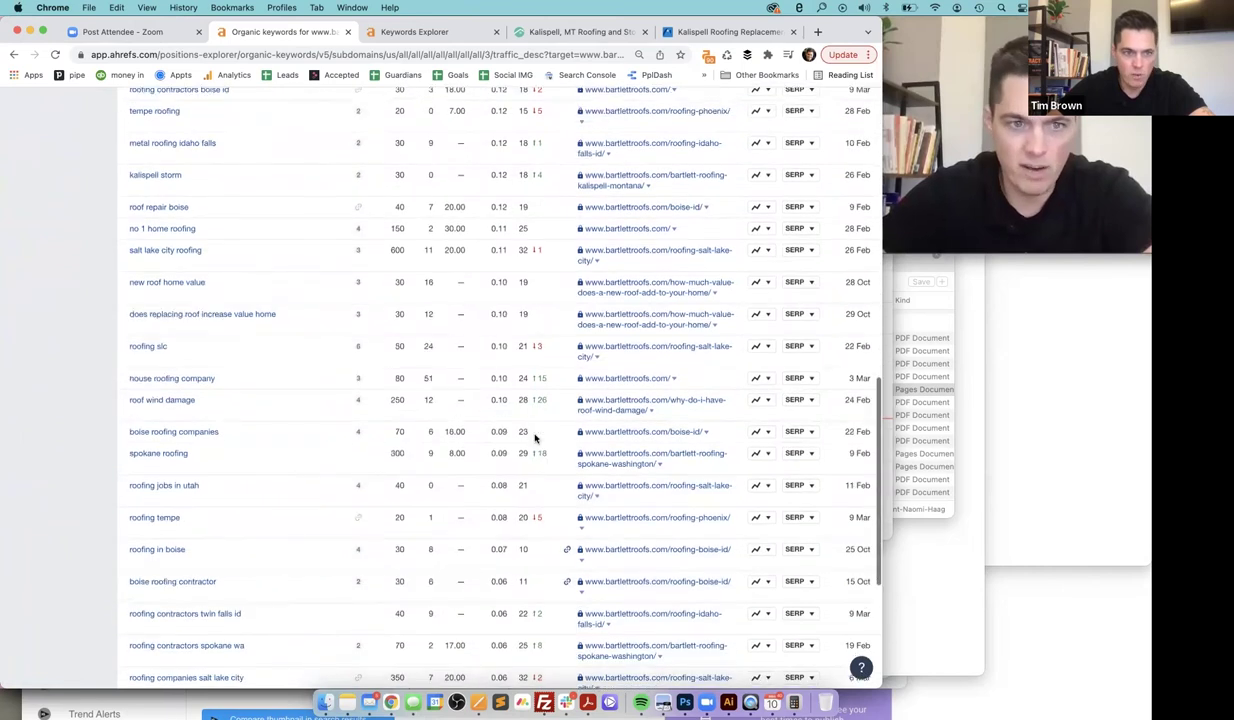
scroll(535, 437, down, 9)
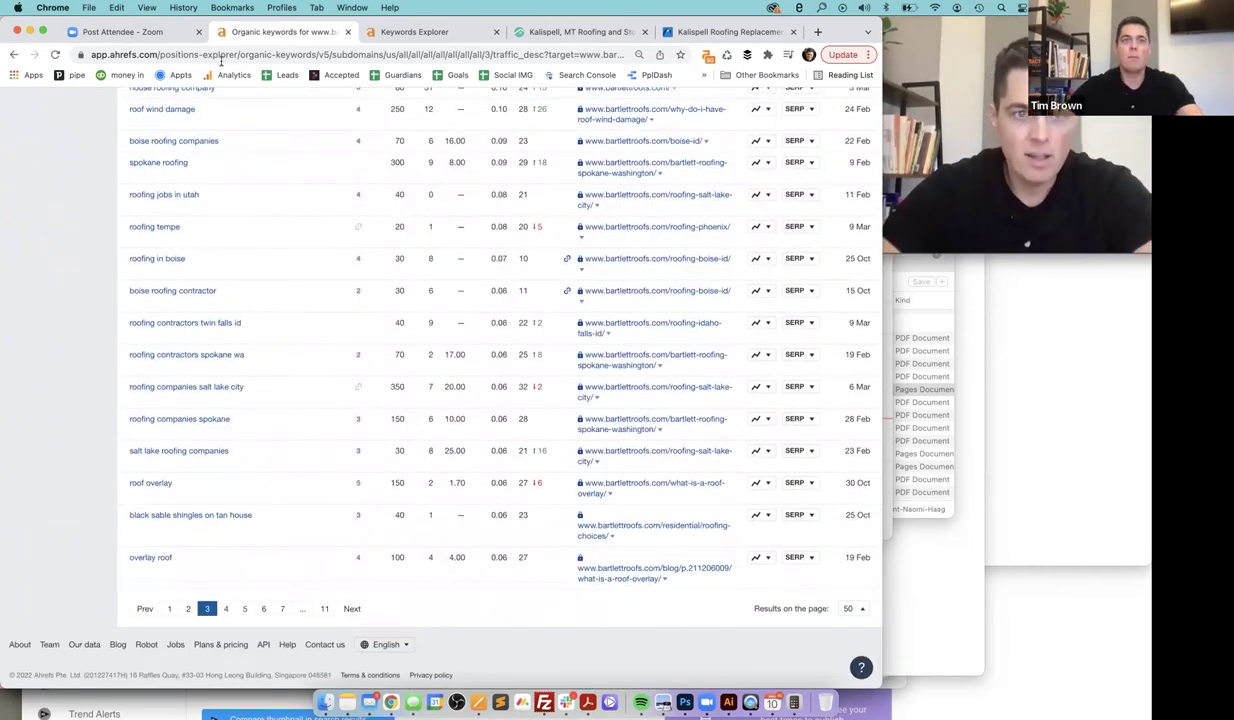
Search Google for "billings roofing" in the Montana Roofing Solutions tab and scan the results for roofing companies in Billings
click(221, 58)
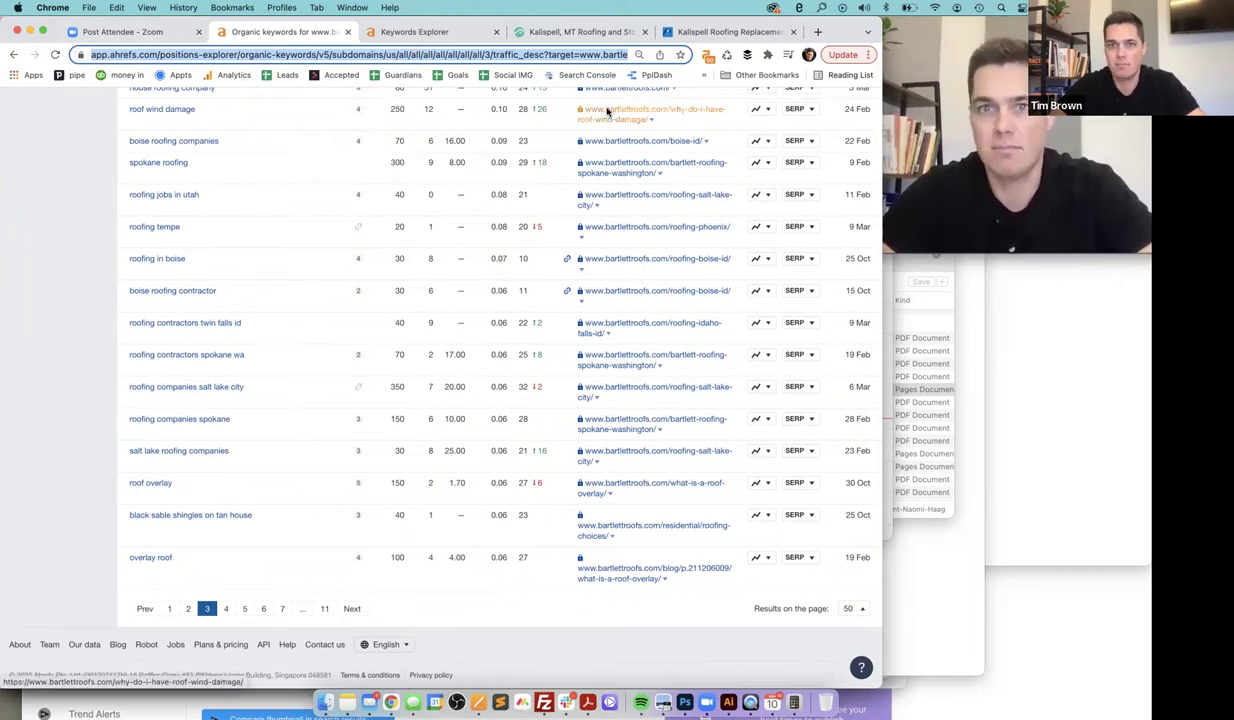
key(super+5)
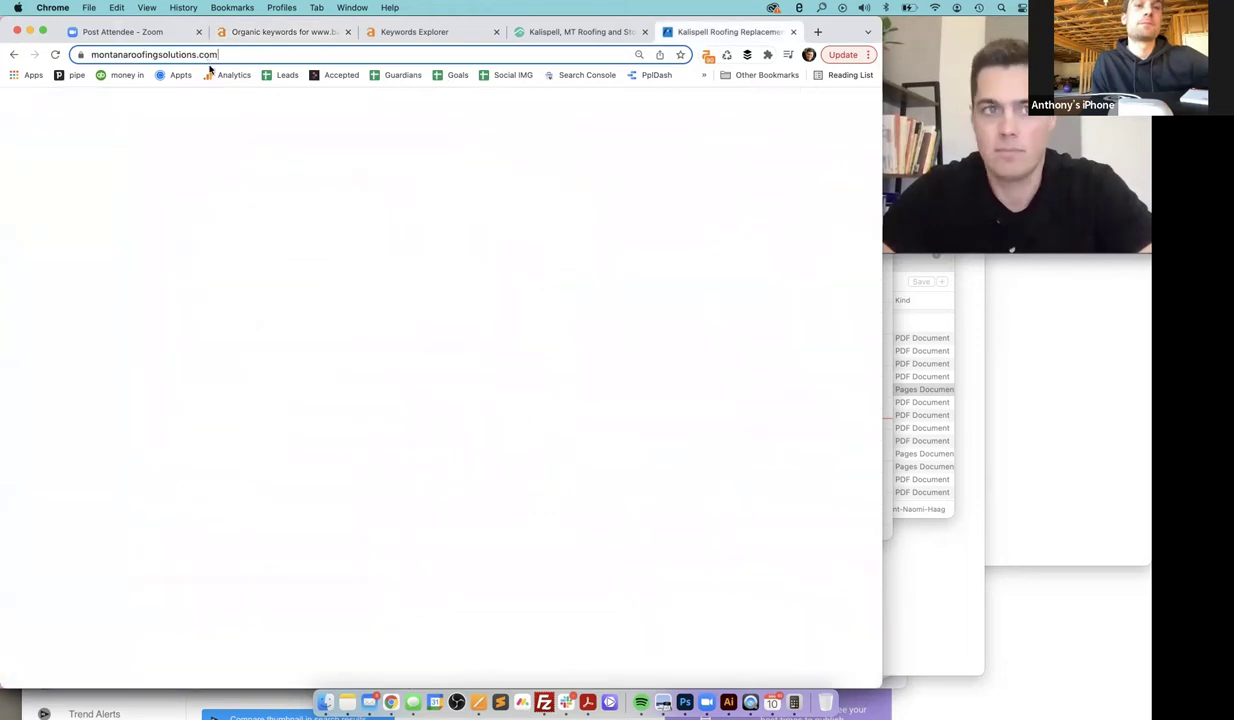
click(181, 55)
text(billings )
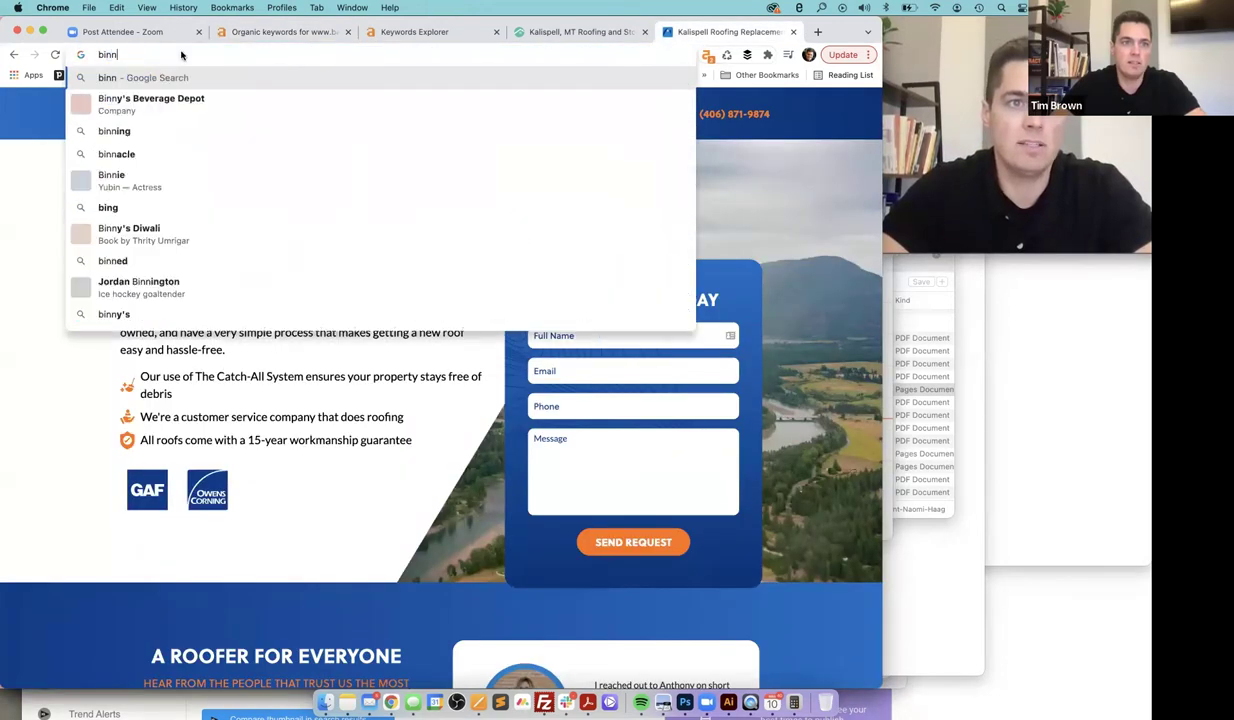
text(roofing)
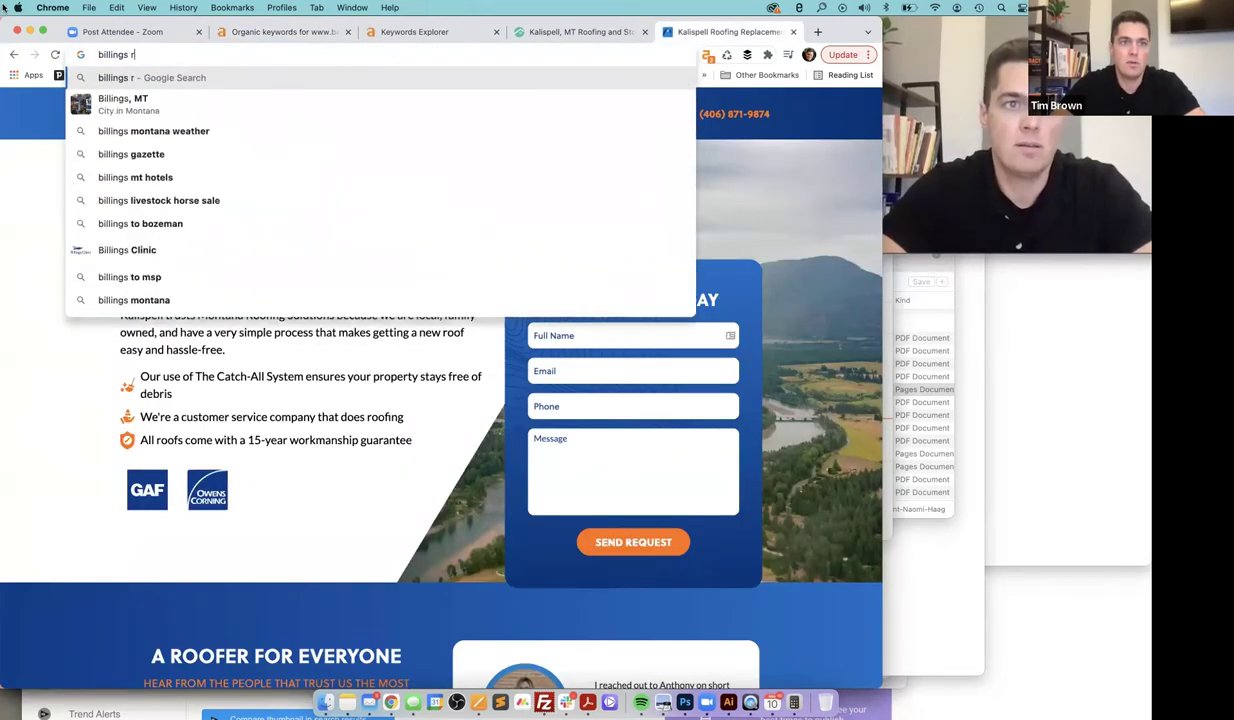
key(Return)
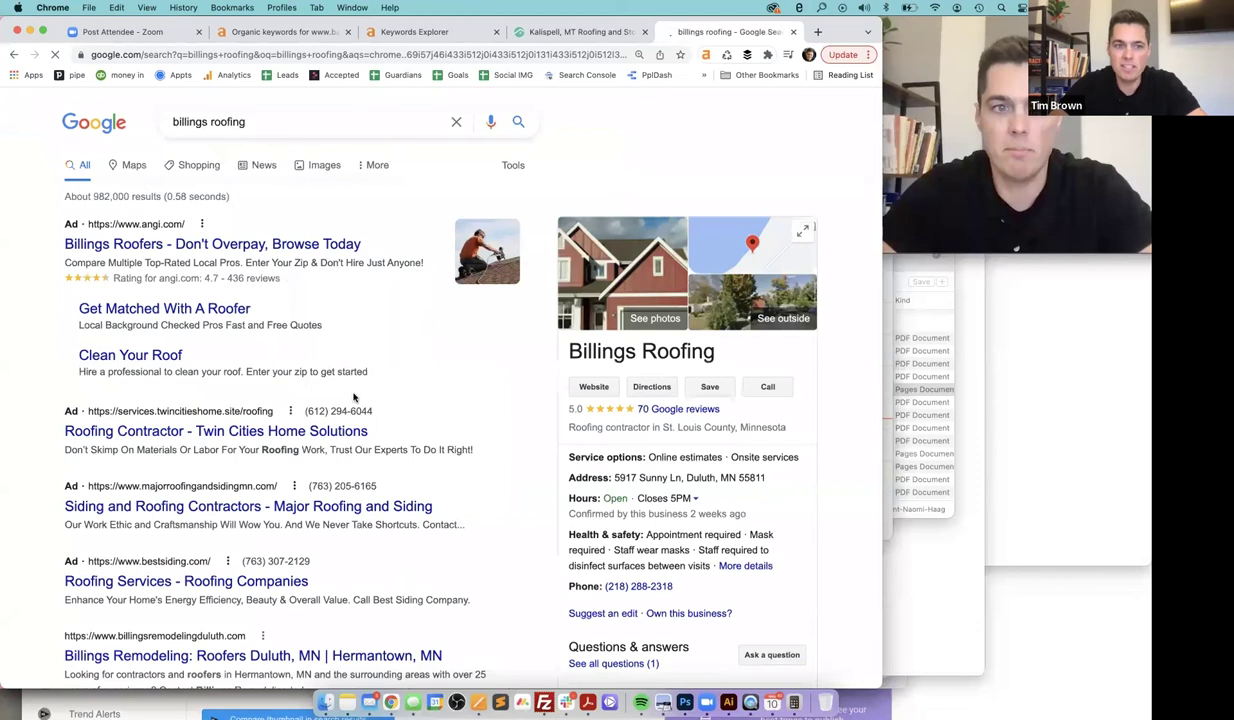
scroll(352, 400, down, 5)
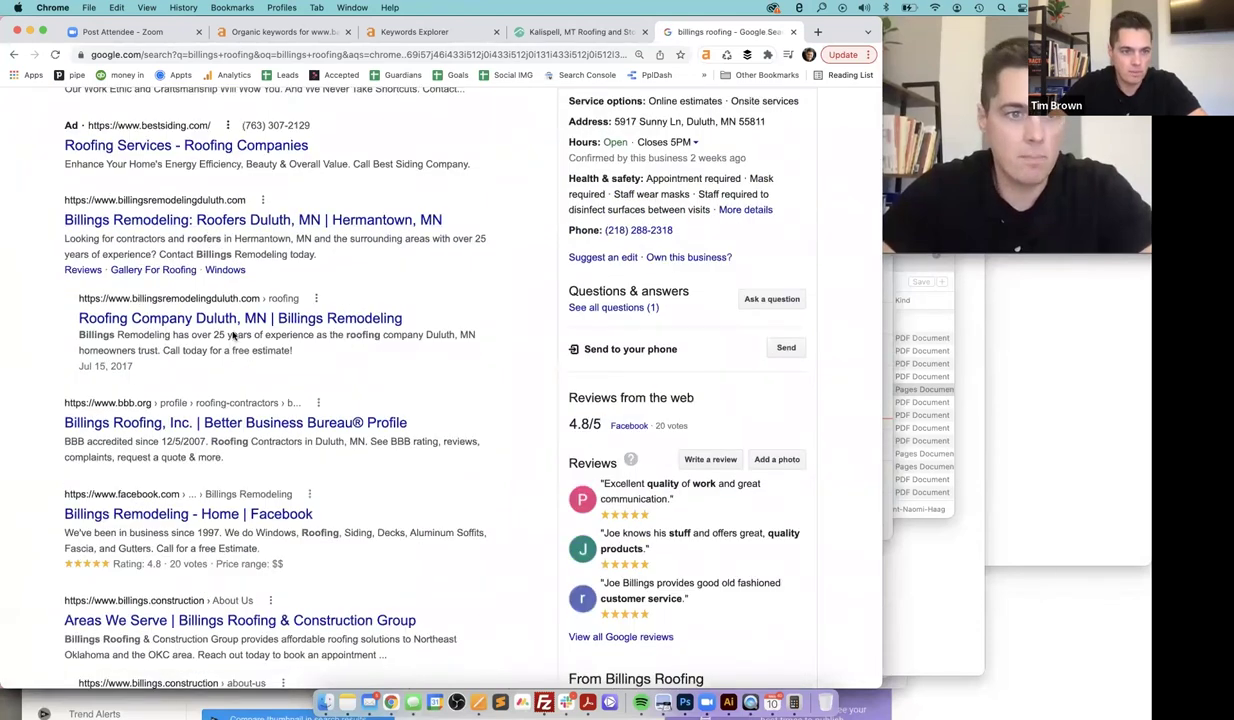
scroll(233, 337, down, 2)
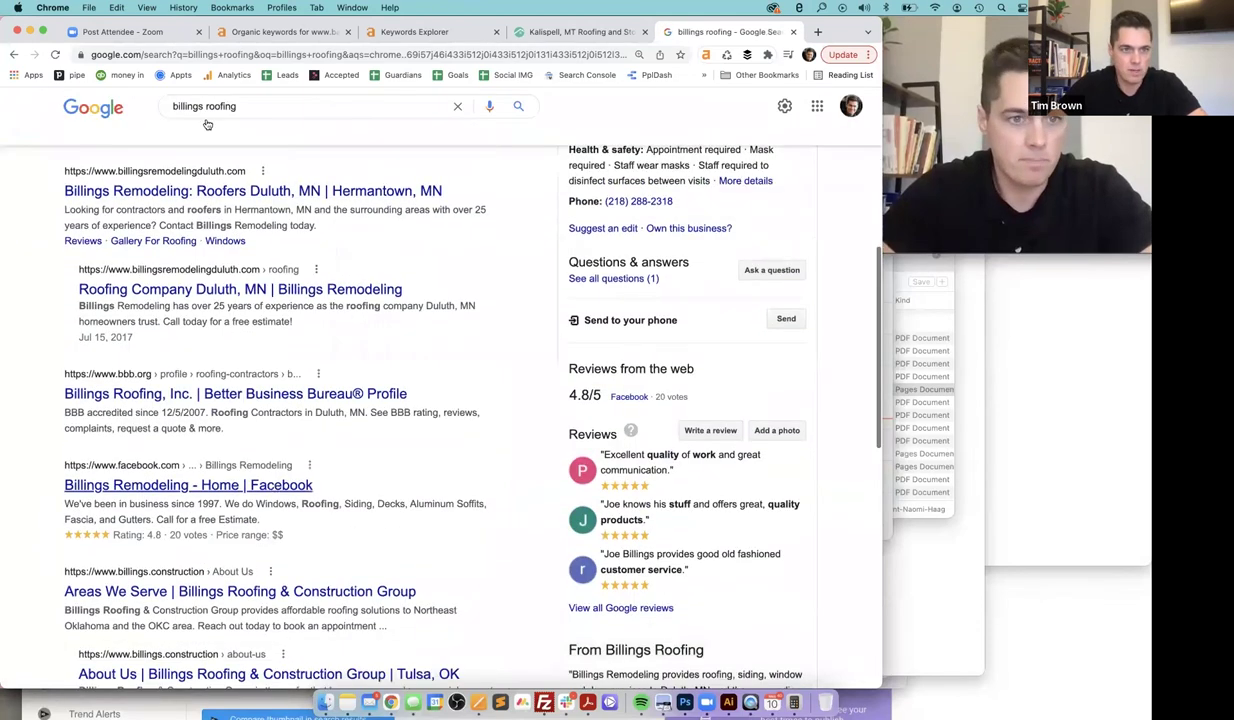
scroll(233, 337, down, 1)
scroll(352, 400, up, 7)
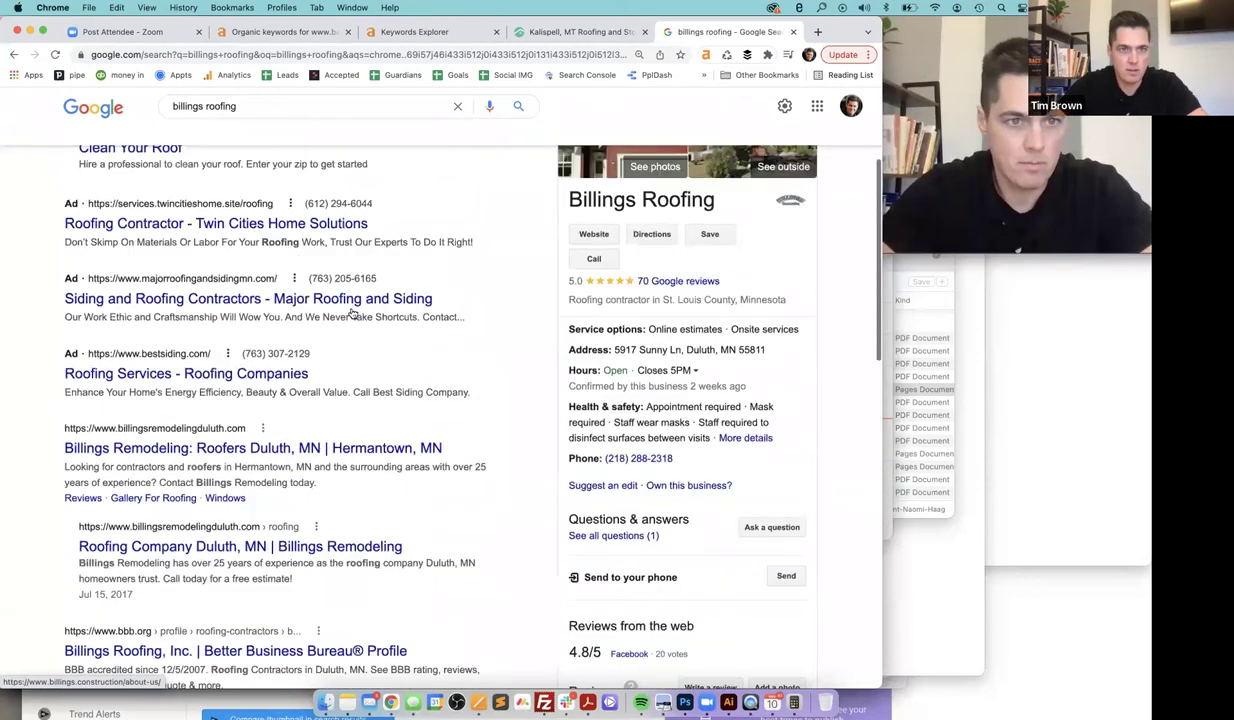
Refine the Google search to "billings montana roofing" and open the Wegner Roofing & Solar website from the organic results
click(210, 121)
text(montana)
key(Return)
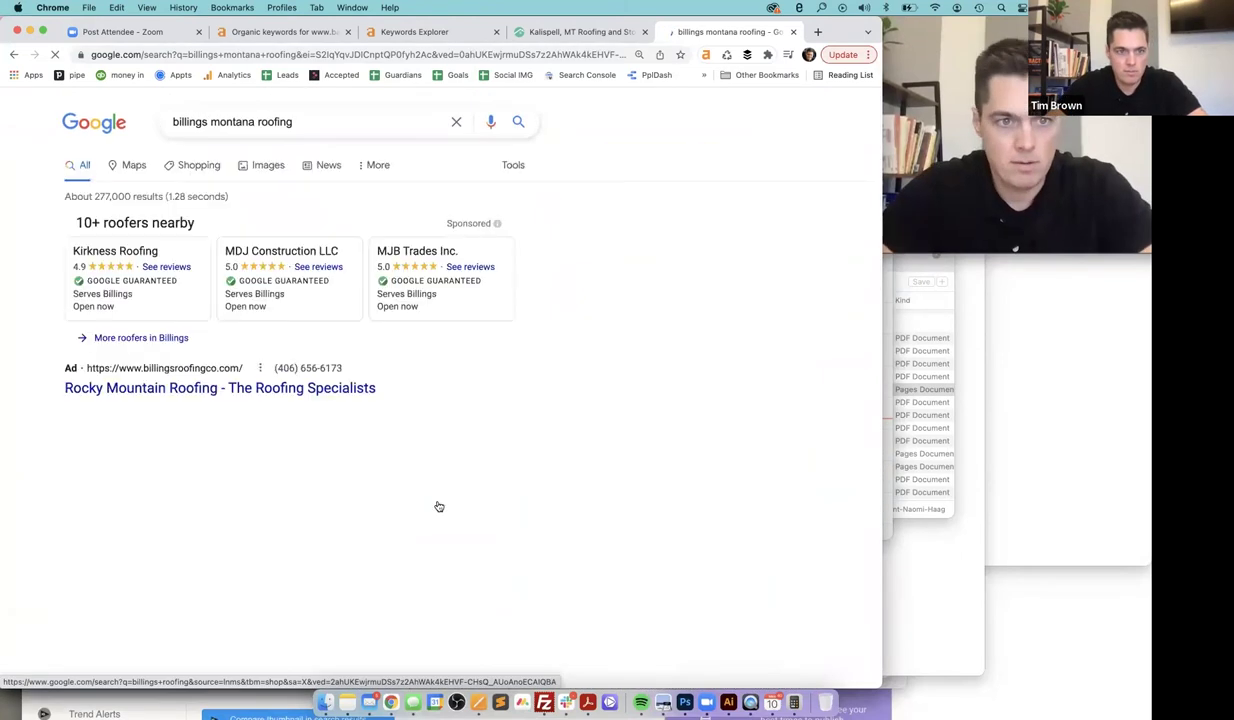
scroll(438, 507, down, 12)
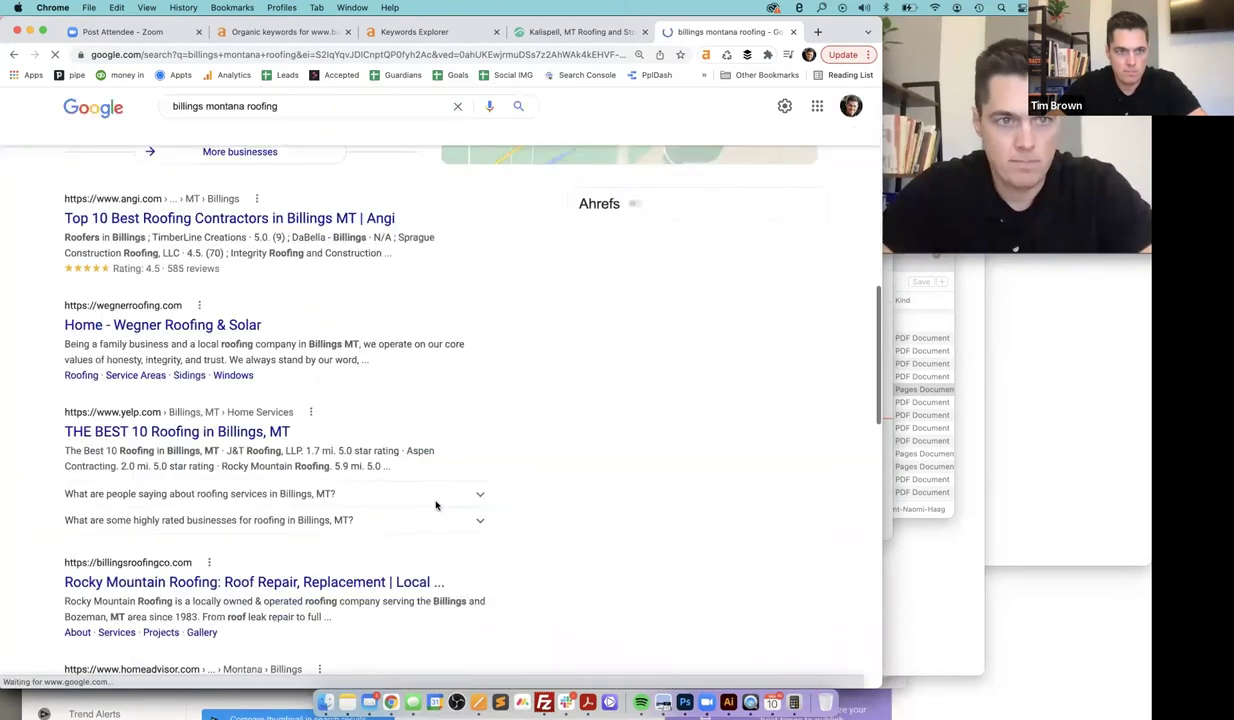
scroll(207, 209, up, 3)
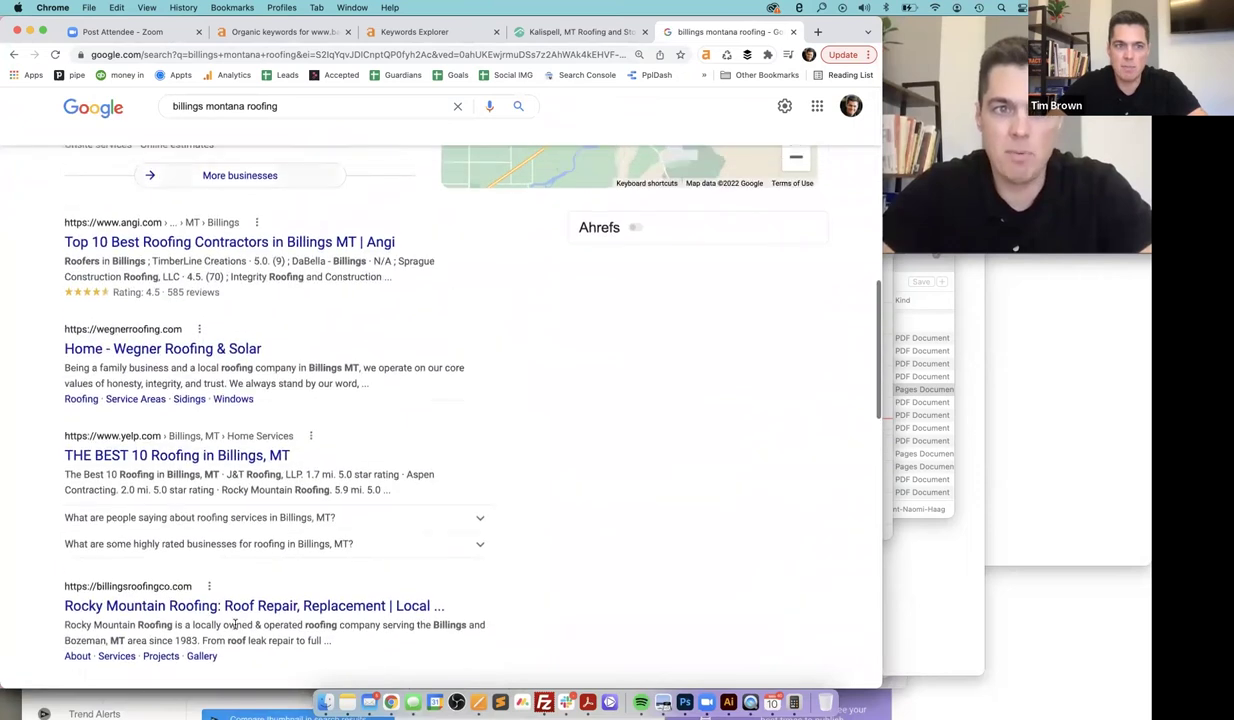
click(160, 349)
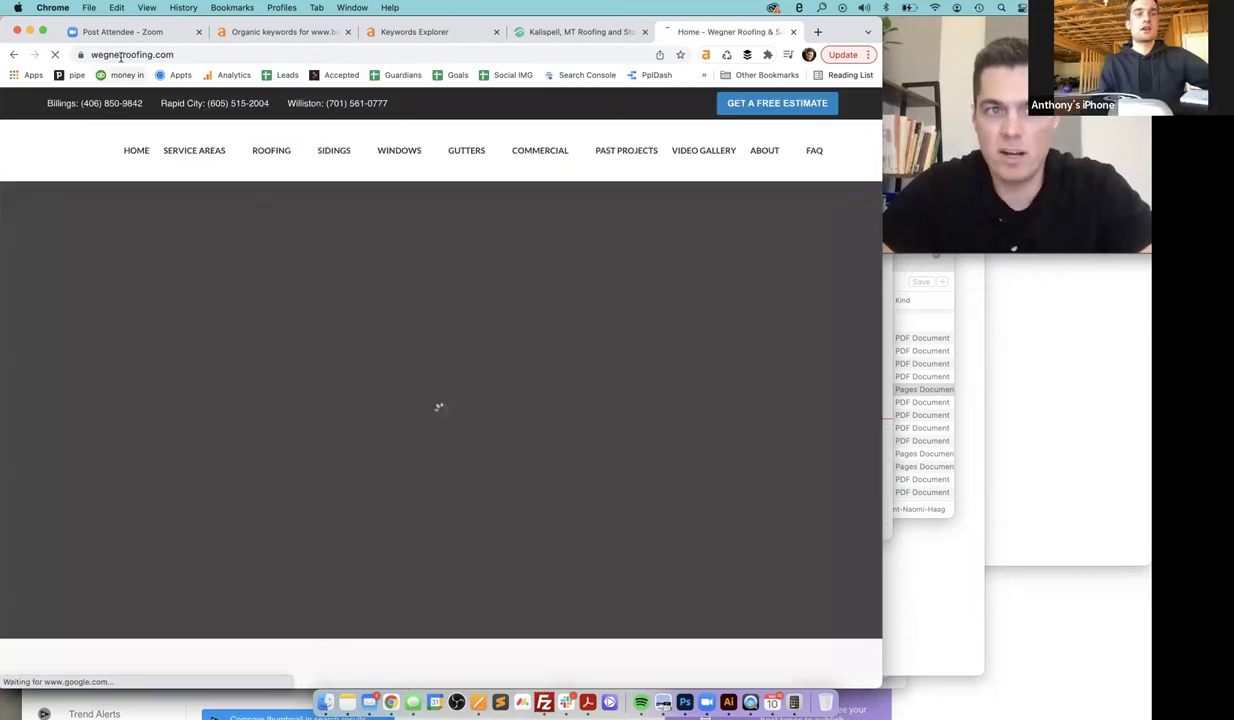
Copy the Wegner Roofing site address and load the Ahrefs organic keywords report for wegnerroofing.com/
click(100, 55)
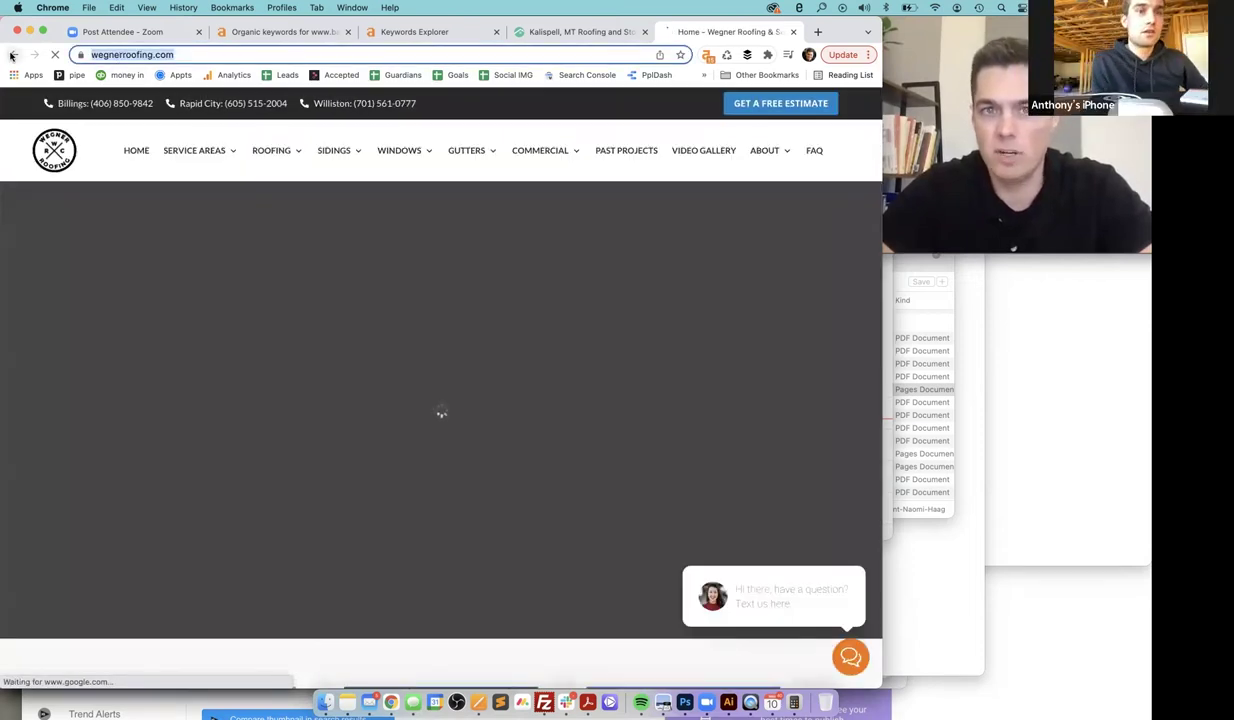
click(258, 37)
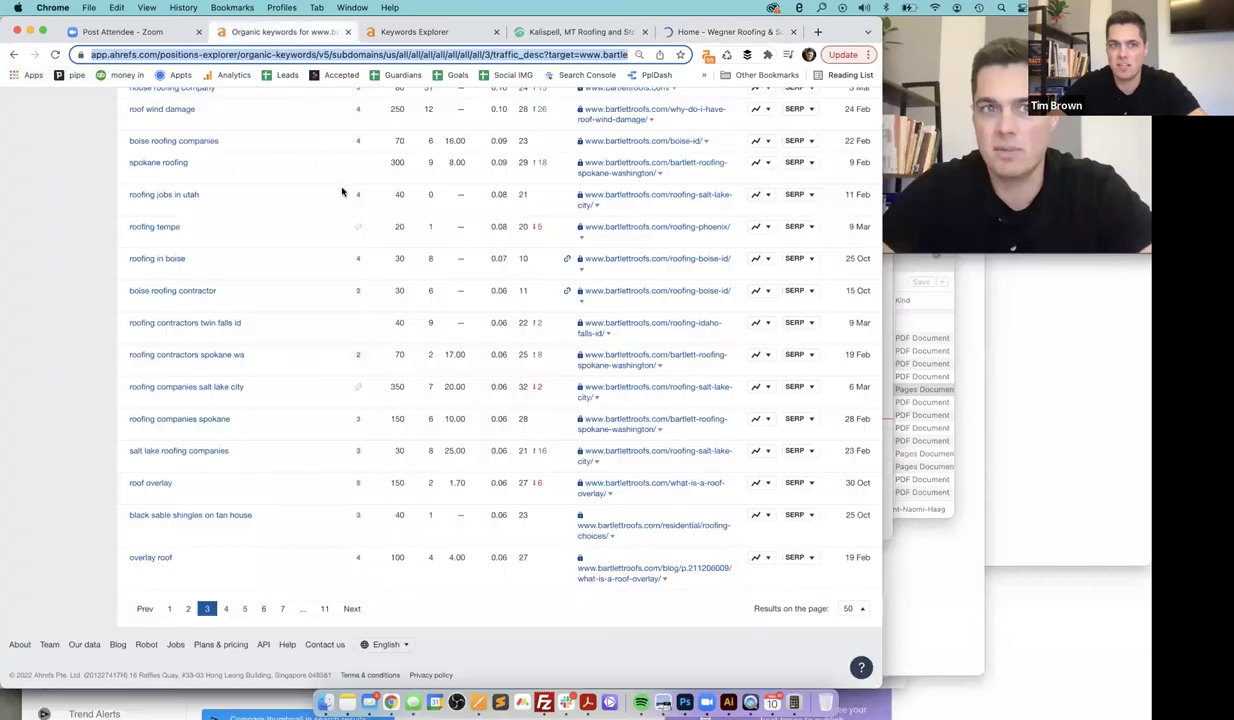
click(120, 124)
text(wegnerroofing.com/)
key(Return)
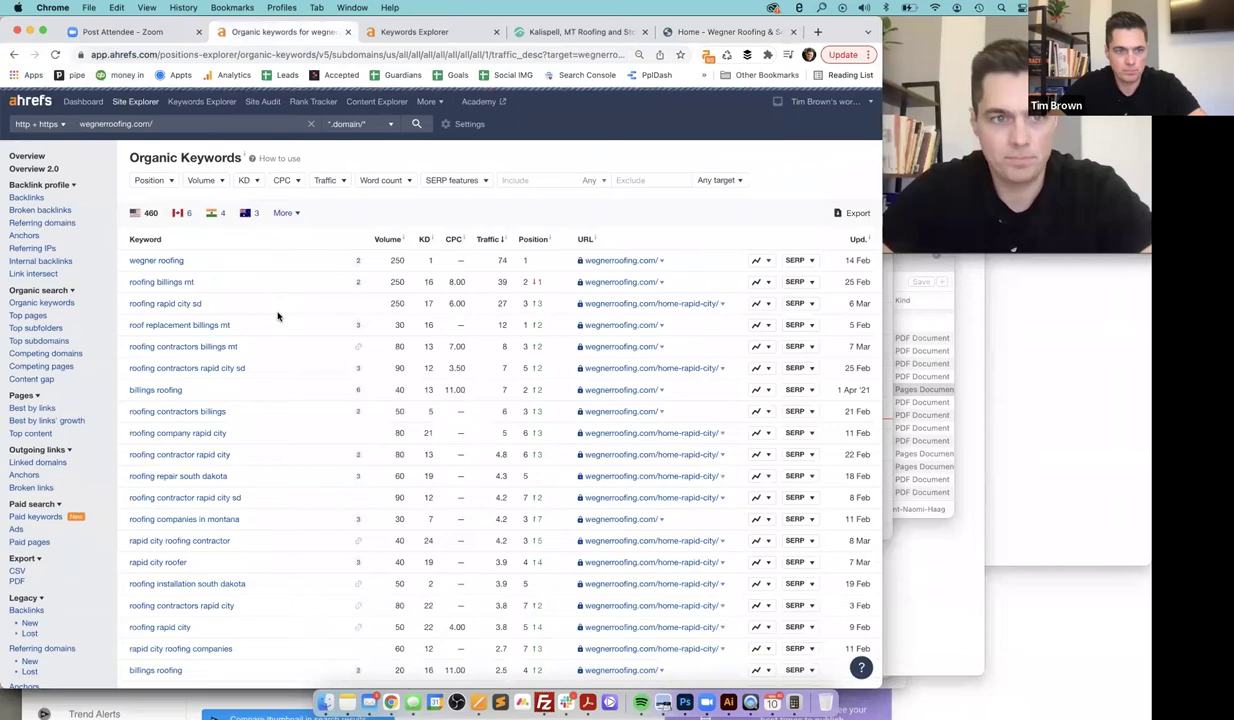
Scan the first page of wegnerroofing.com organic keywords for Billings and Rapid City terms, and open page 2
scroll(278, 316, down, 3)
scroll(278, 316, down, 7)
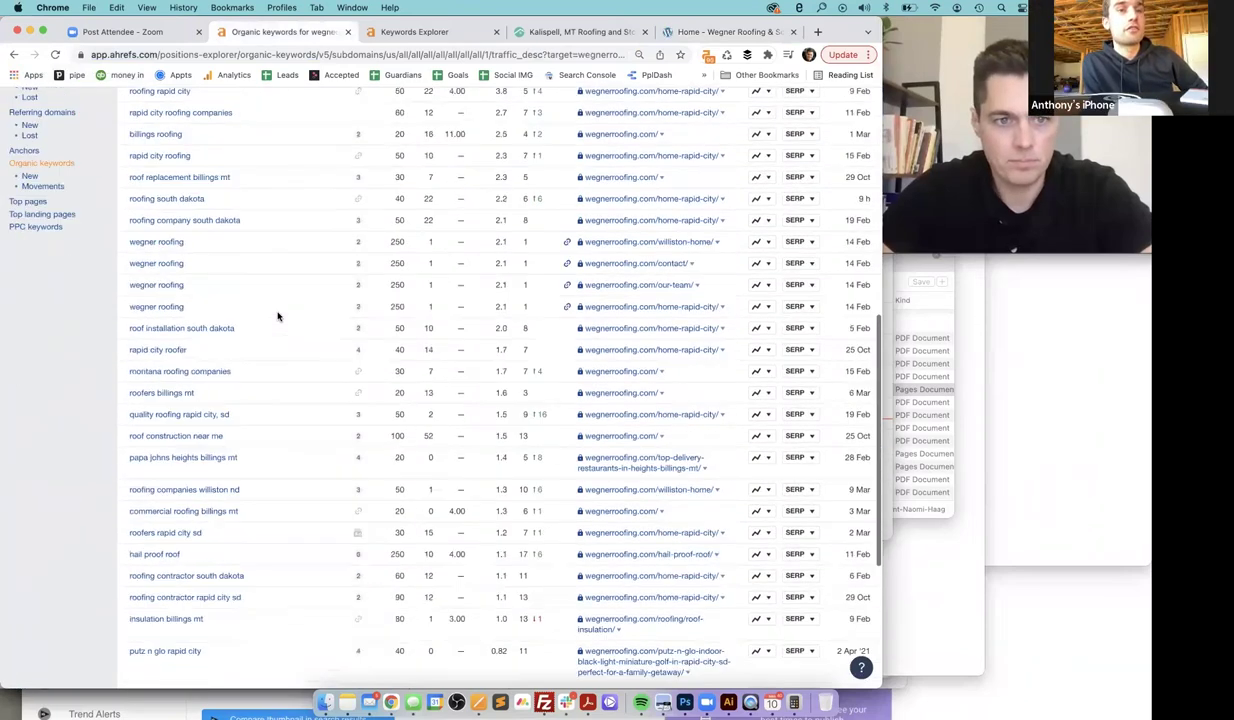
scroll(278, 316, down, 5)
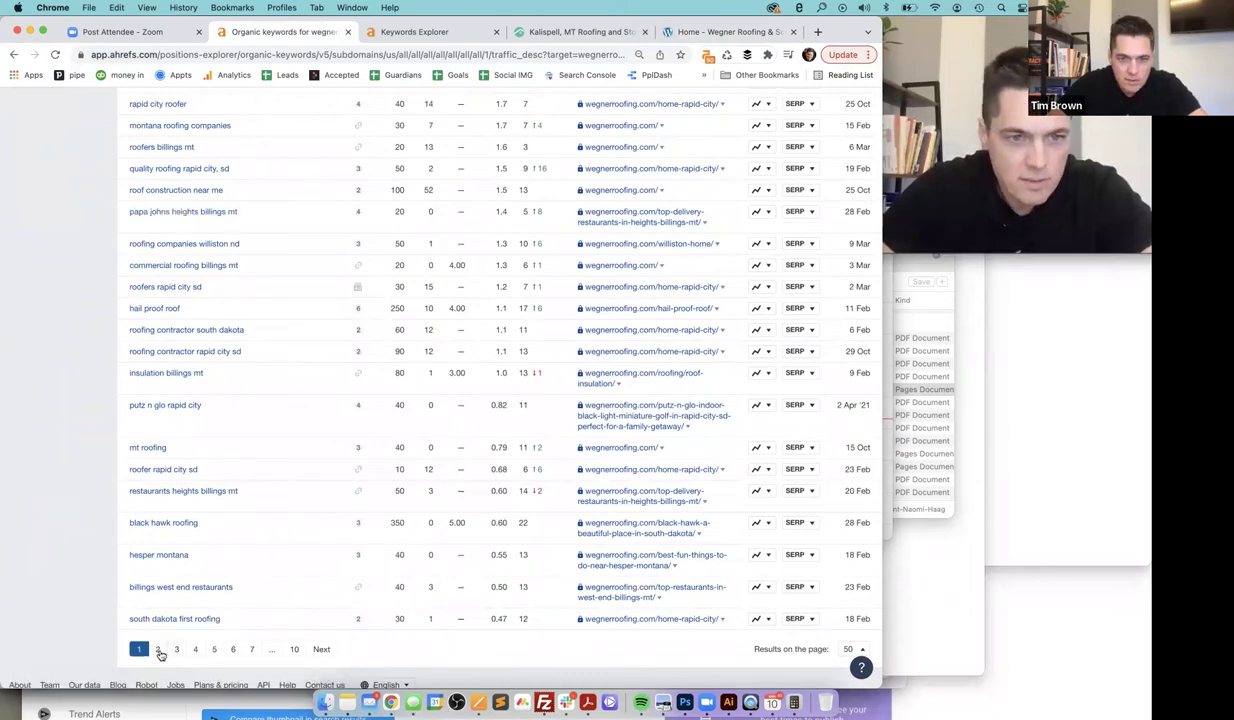
click(158, 650)
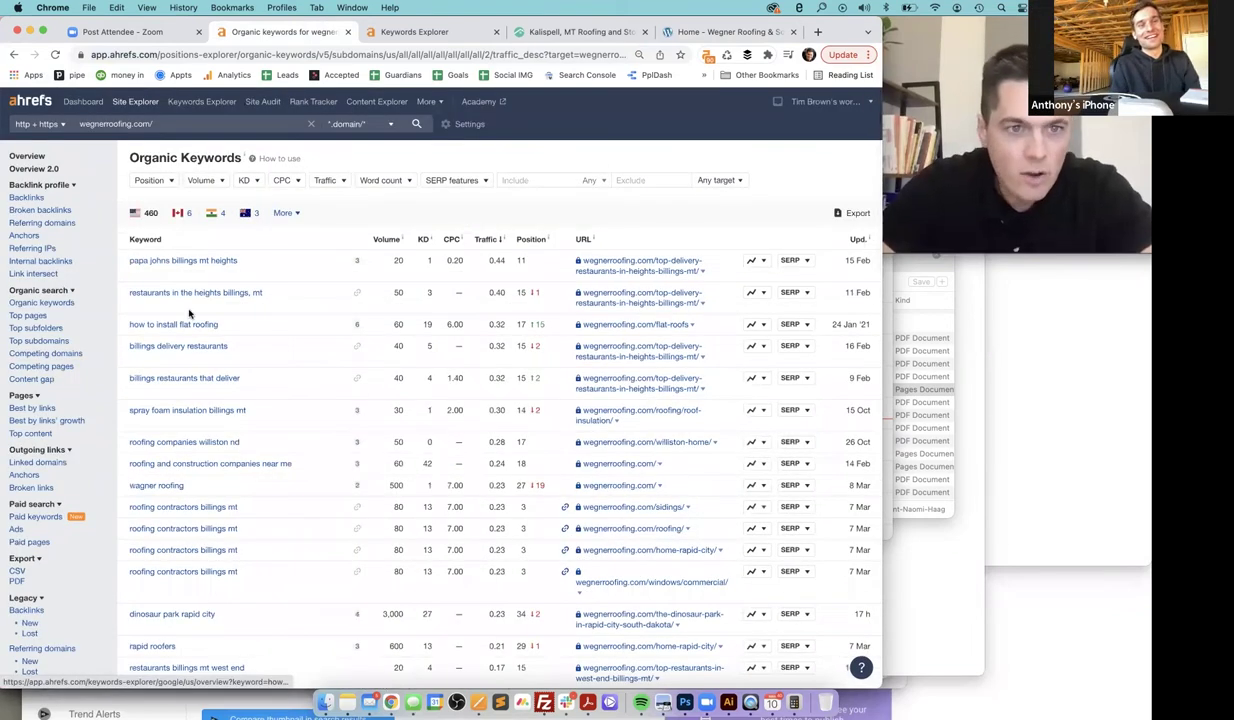
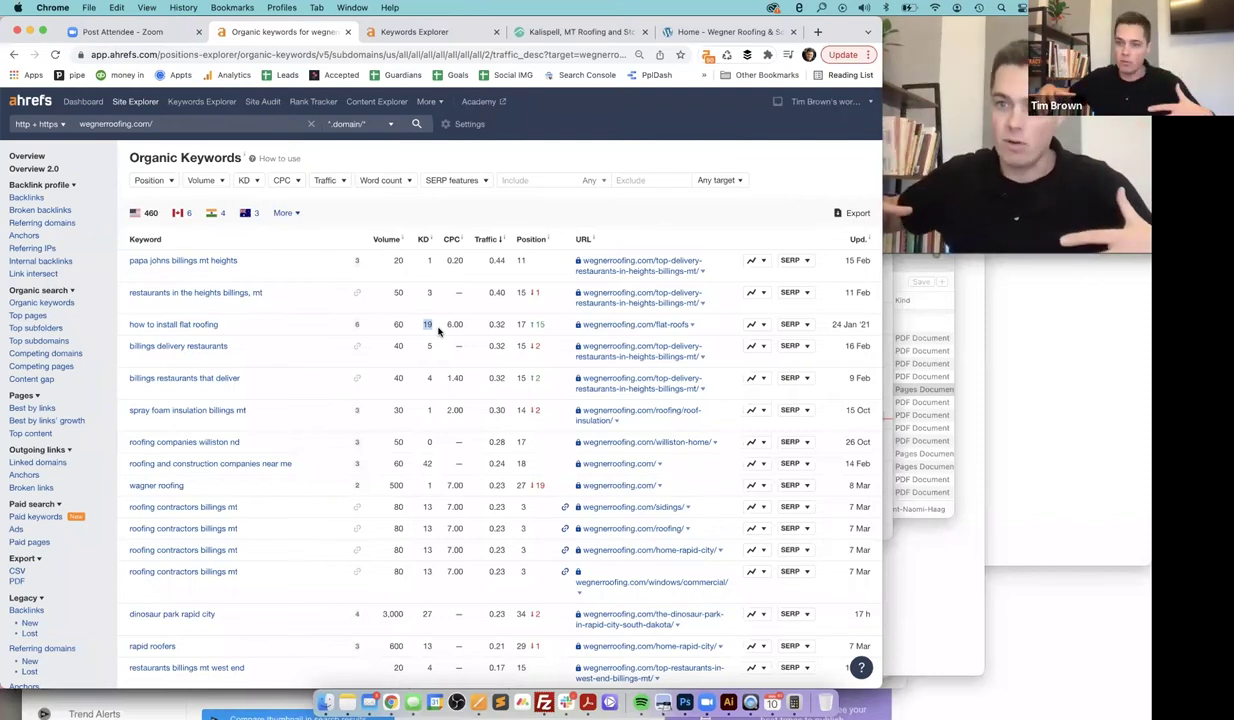
Examine page 2 of the wegnerroofing.com keywords, comparing roofing terms with local restaurant and attraction terms and the blog pages ranking for them
scroll(252, 405, down, 5)
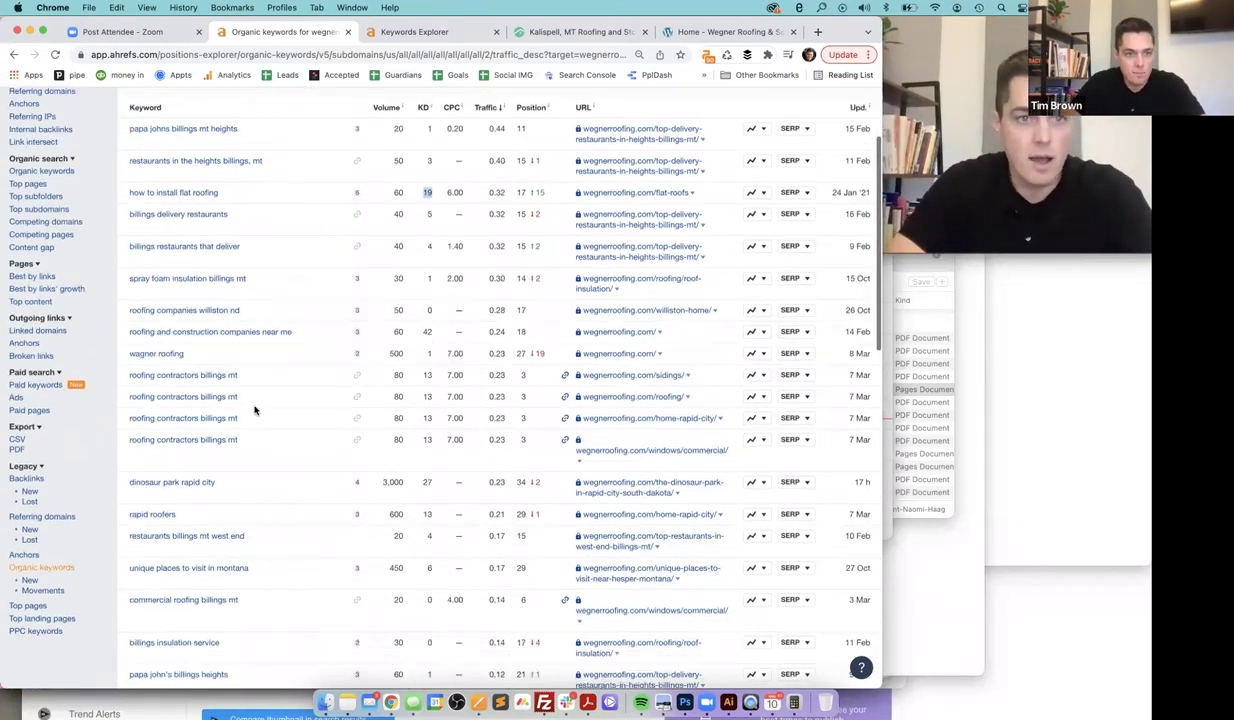
scroll(254, 412, down, 8)
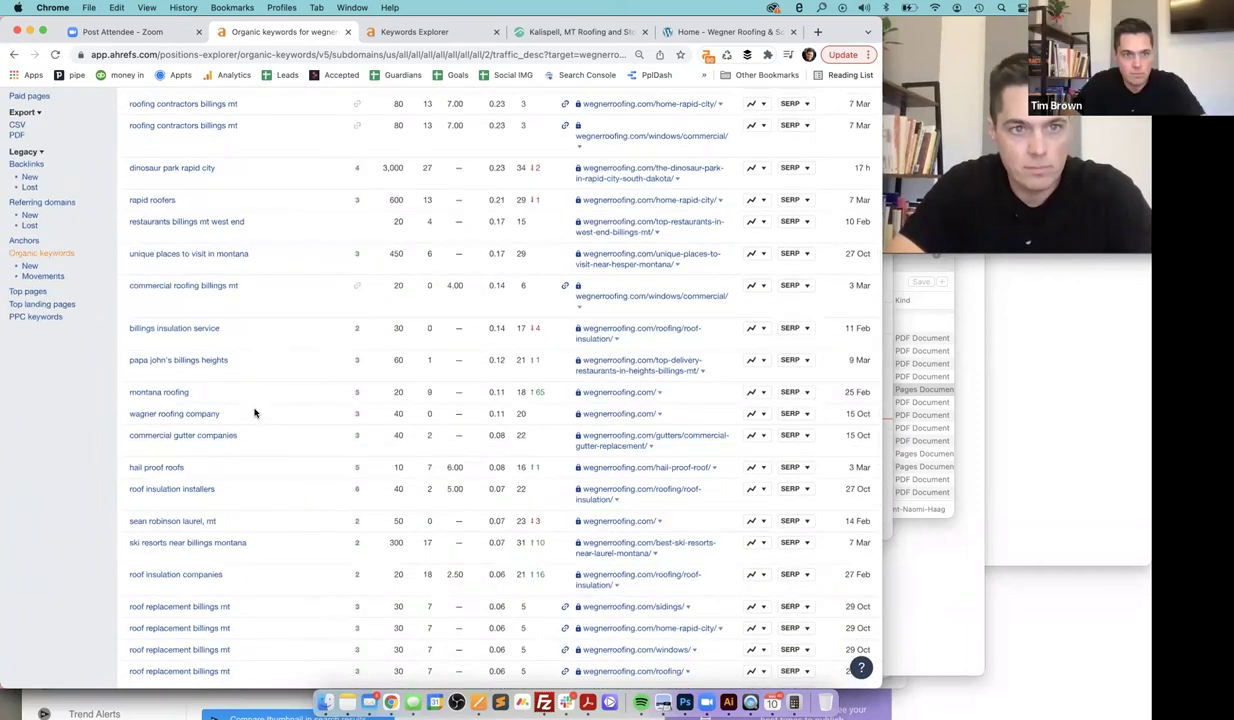
scroll(254, 412, down, 6)
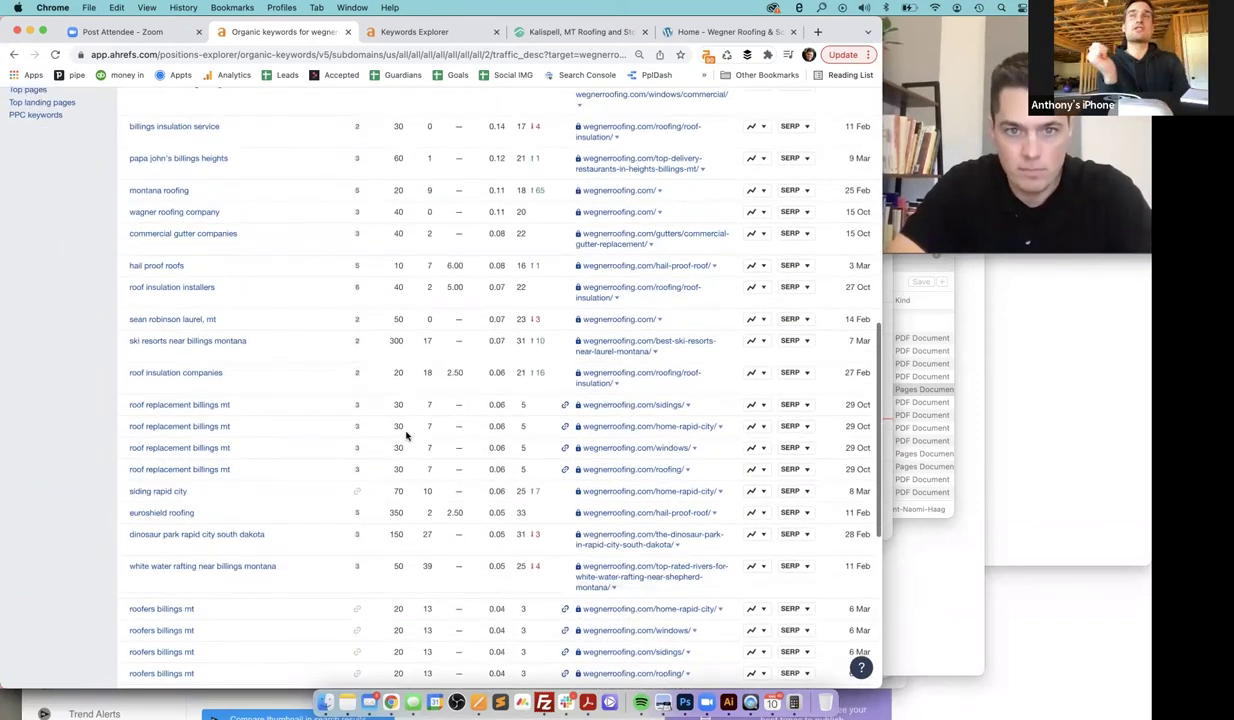
scroll(406, 434, down, 4)
scroll(406, 434, down, 3)
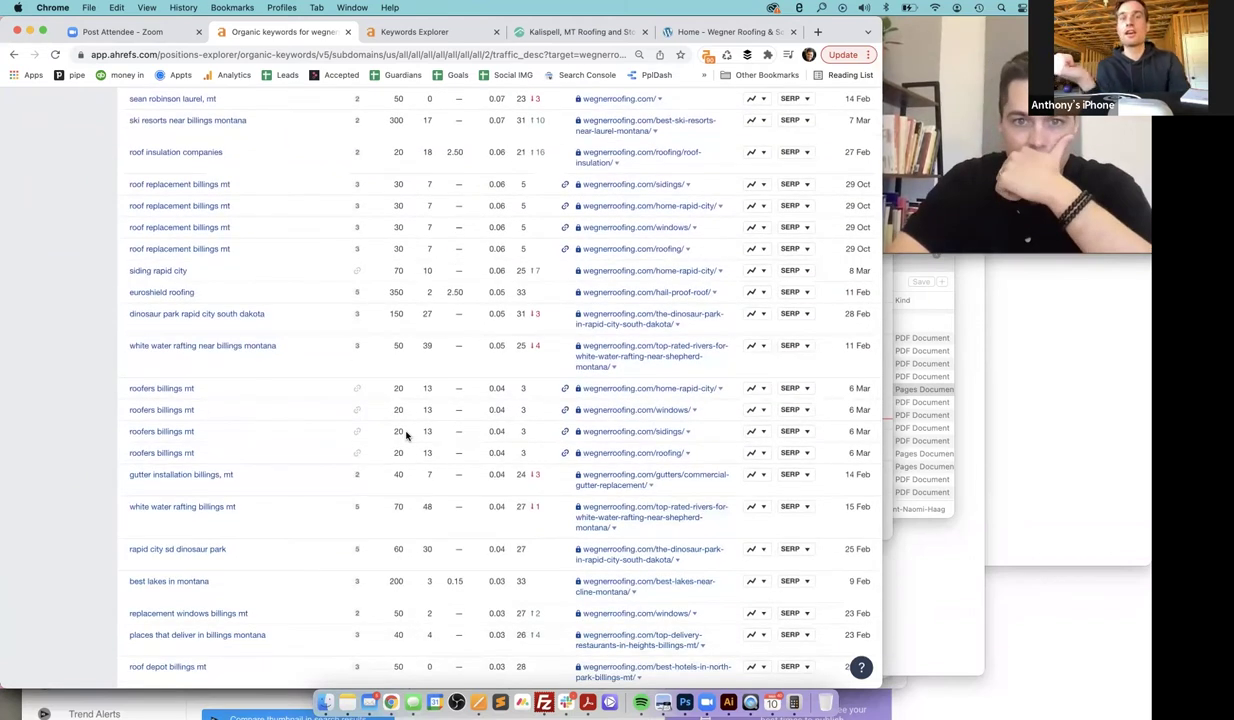
scroll(406, 434, down, 2)
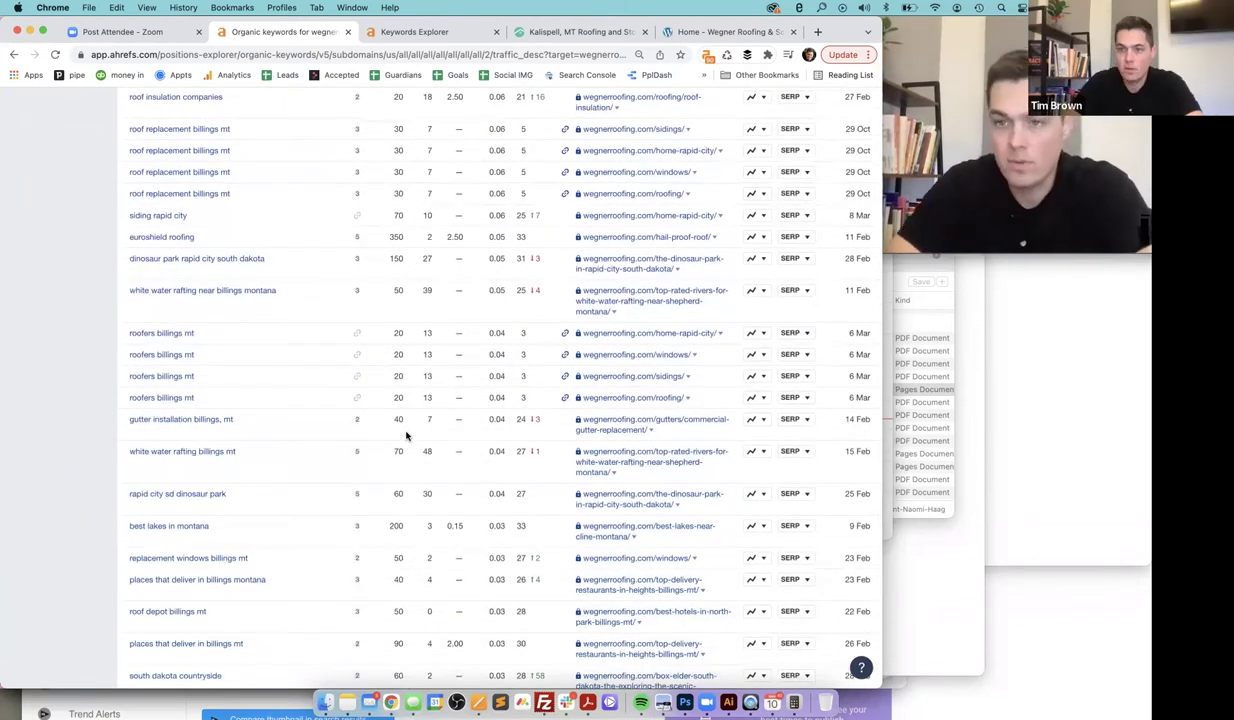
scroll(406, 434, down, 2)
scroll(406, 434, down, 1)
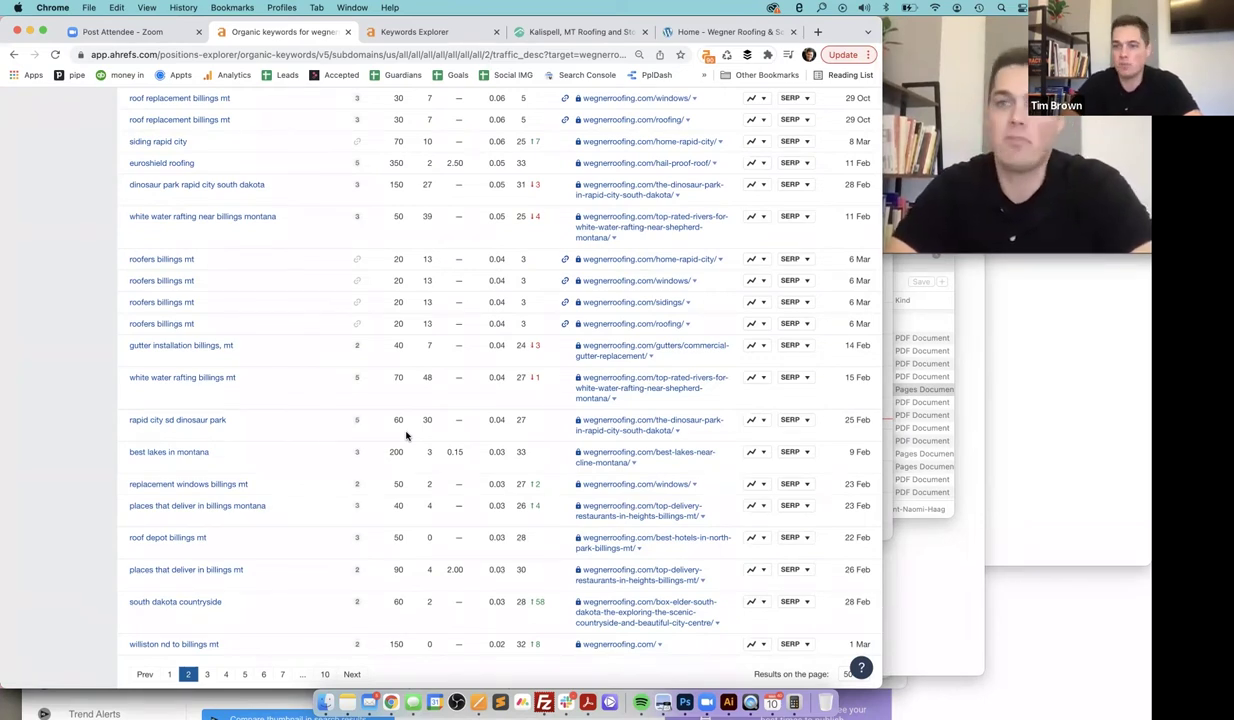
scroll(406, 435, down, 2)
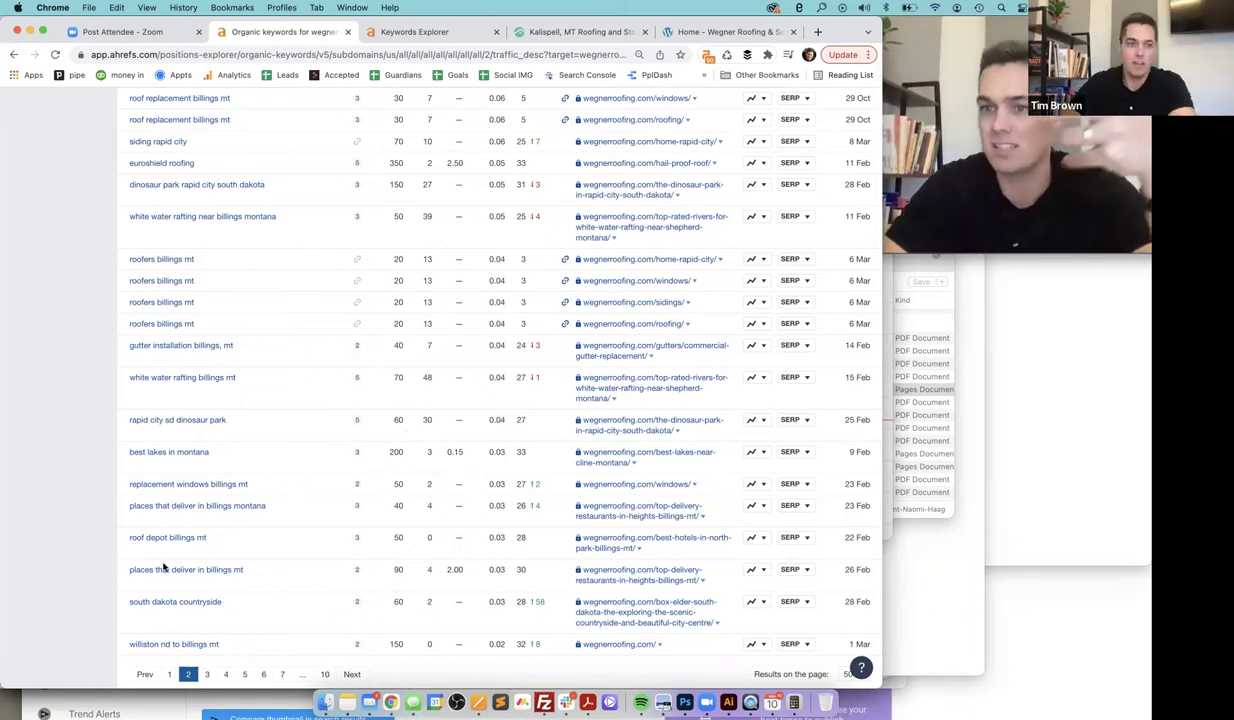
scroll(175, 558, down, 2)
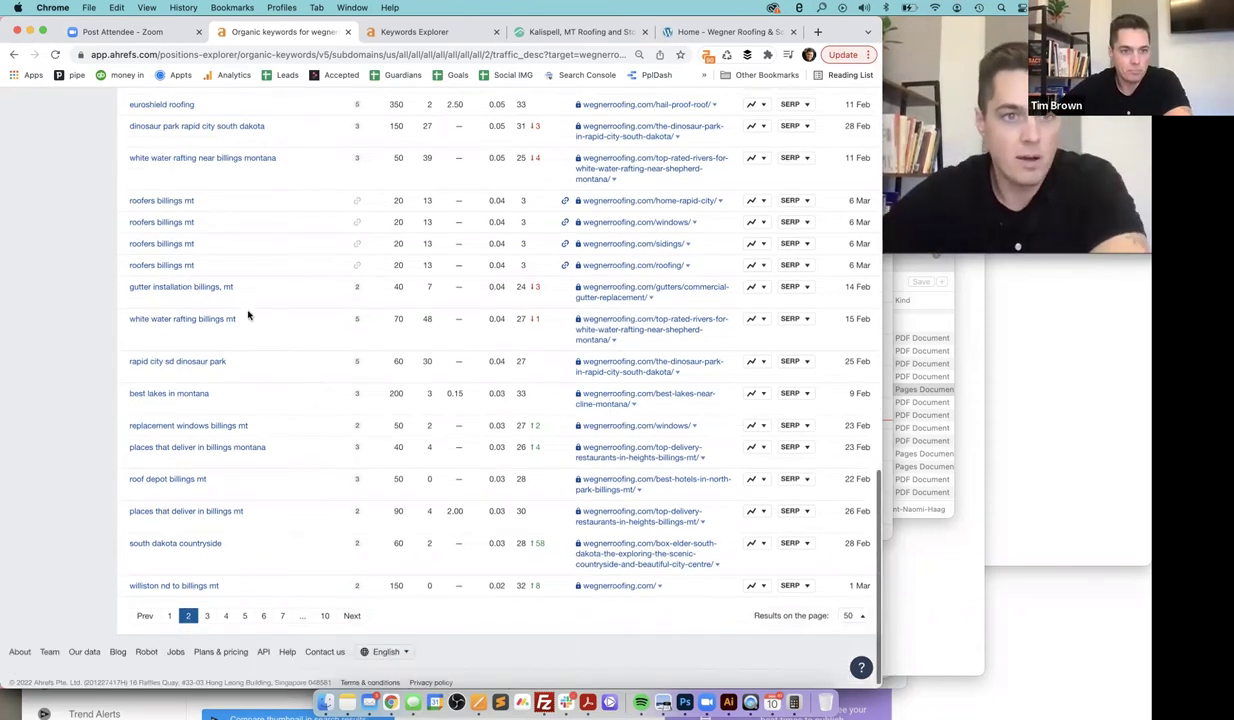